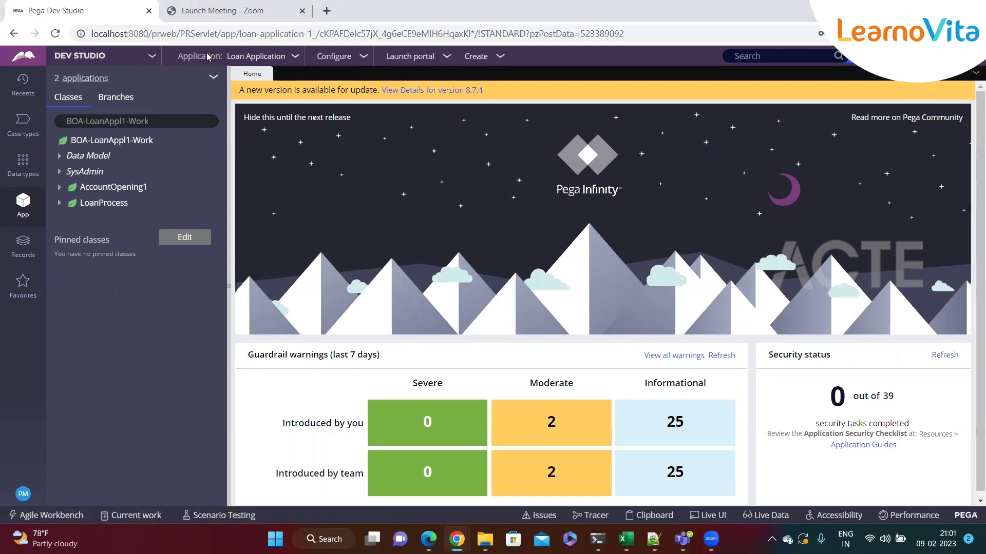
Step: Create a new Loan Process case
click(26, 138)
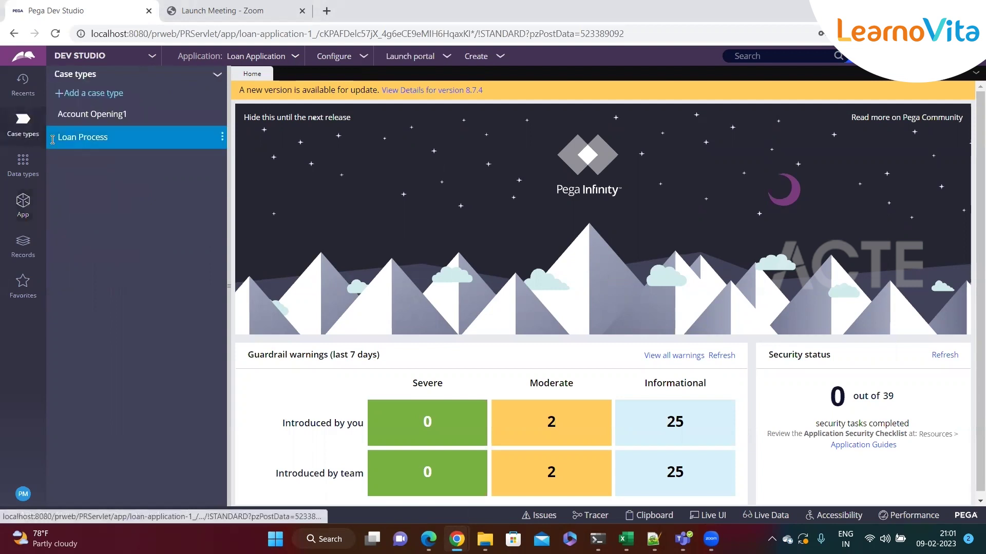
click(22, 206)
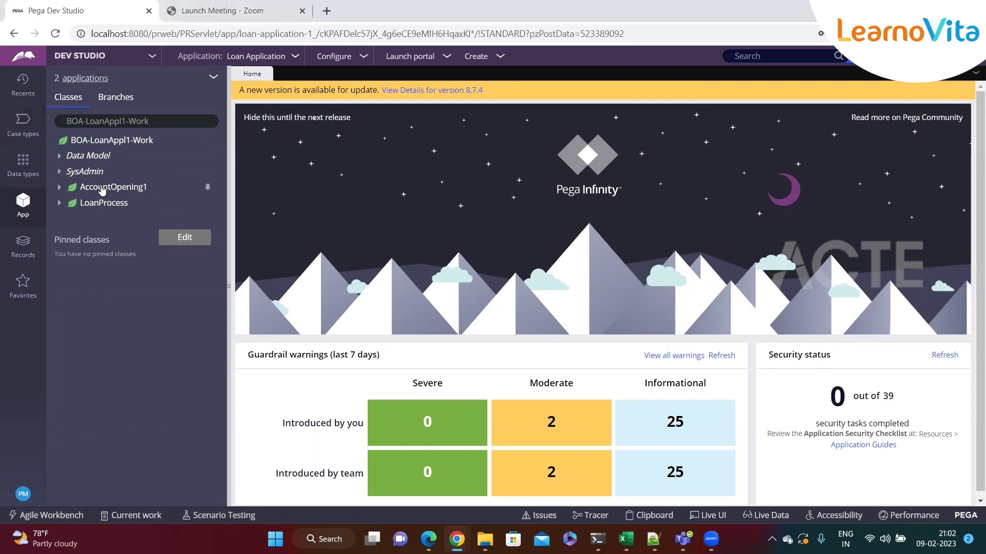
click(492, 56)
mouse_move(529, 67)
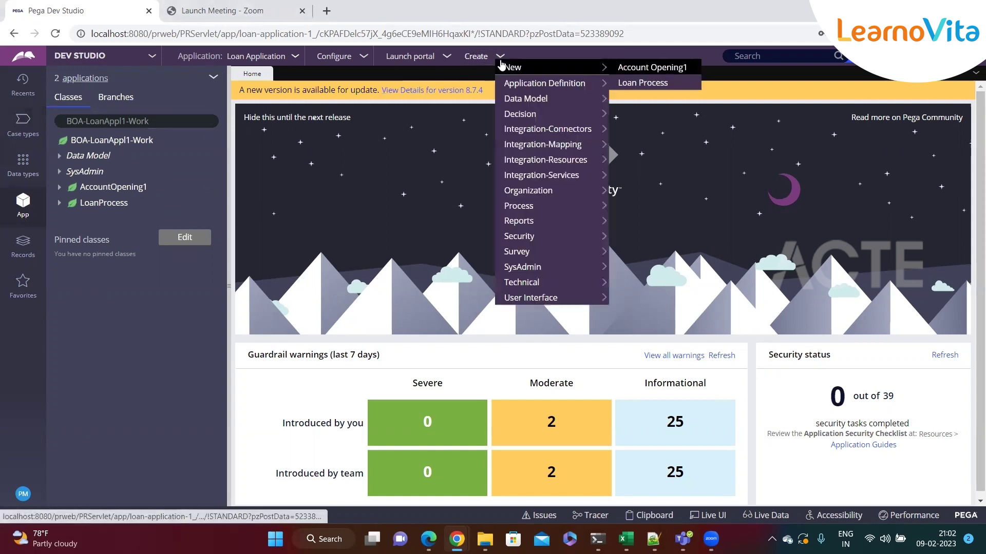
click(644, 82)
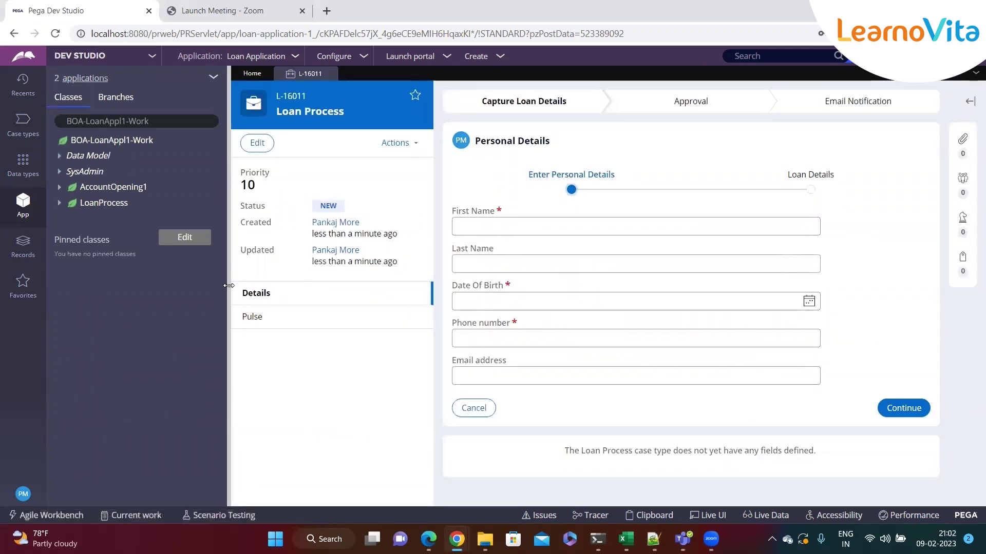
Step: Try to submit the Personal Details form with all its required fields left blank
click(507, 227)
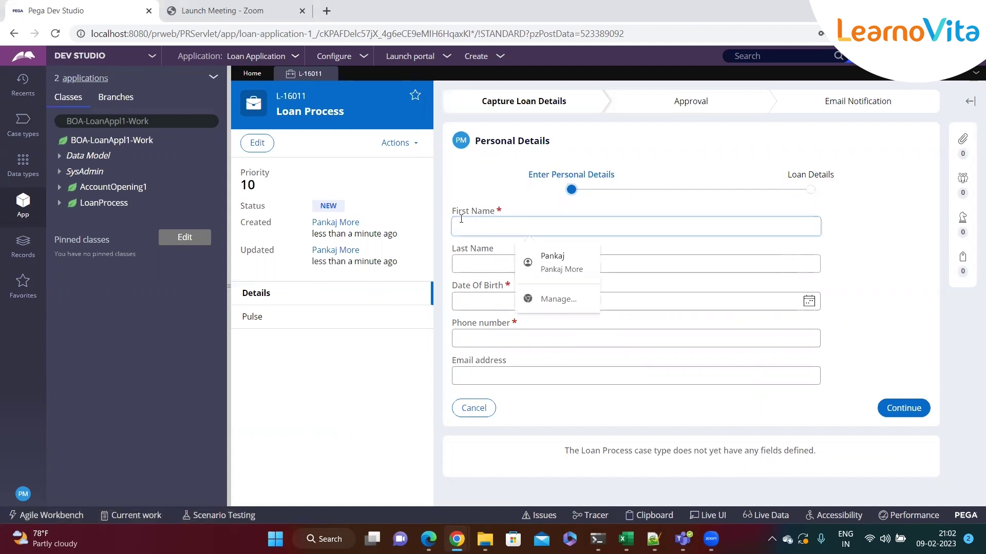
click(483, 264)
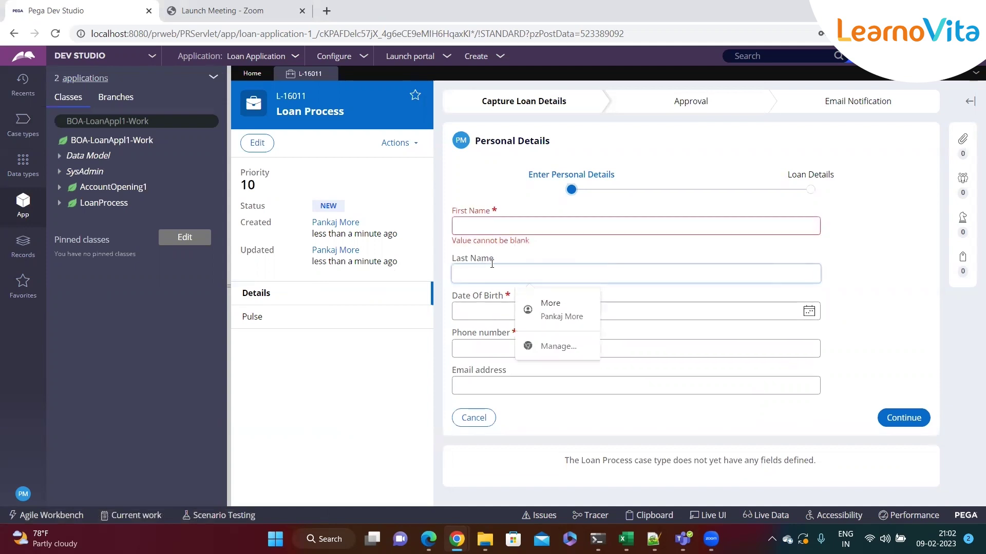
drag(531, 242, 484, 251)
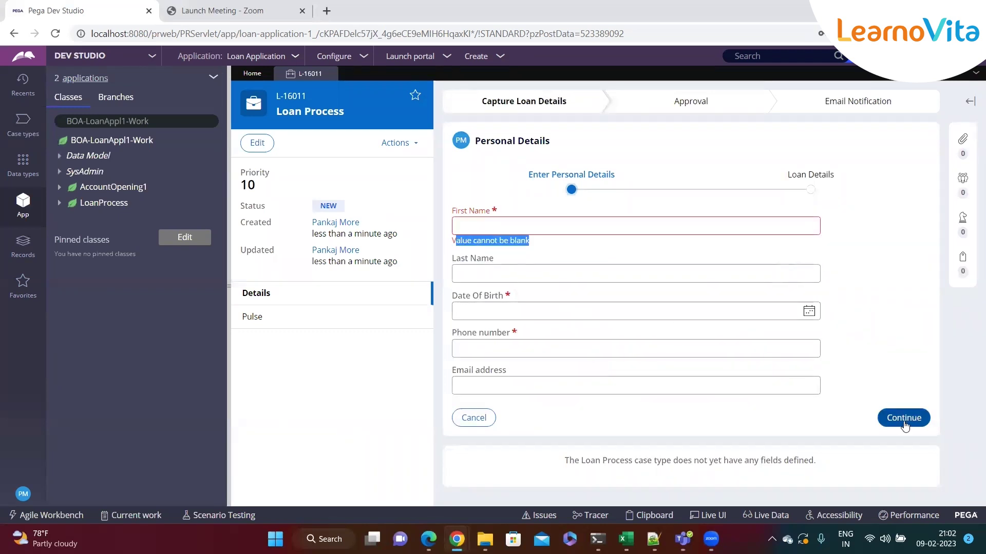
click(561, 226)
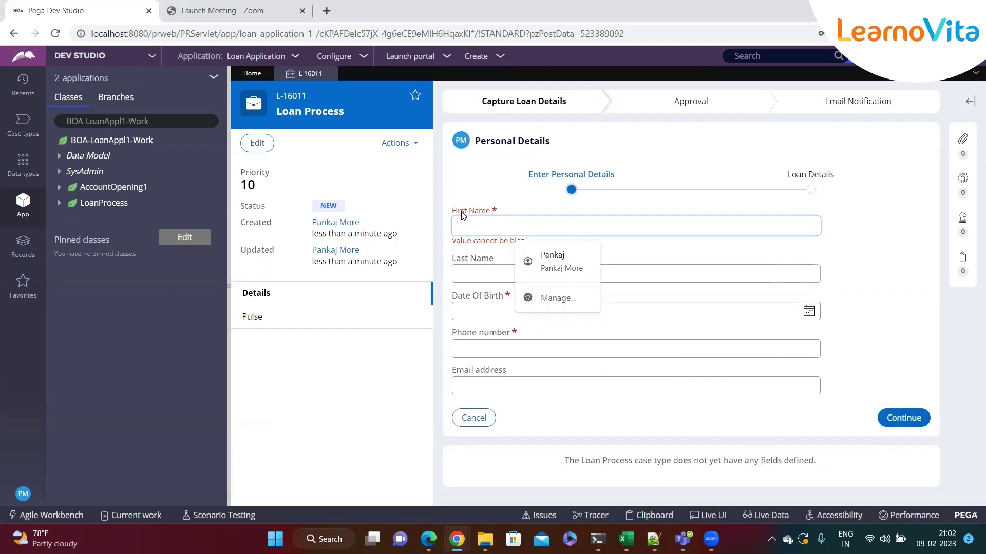
click(495, 219)
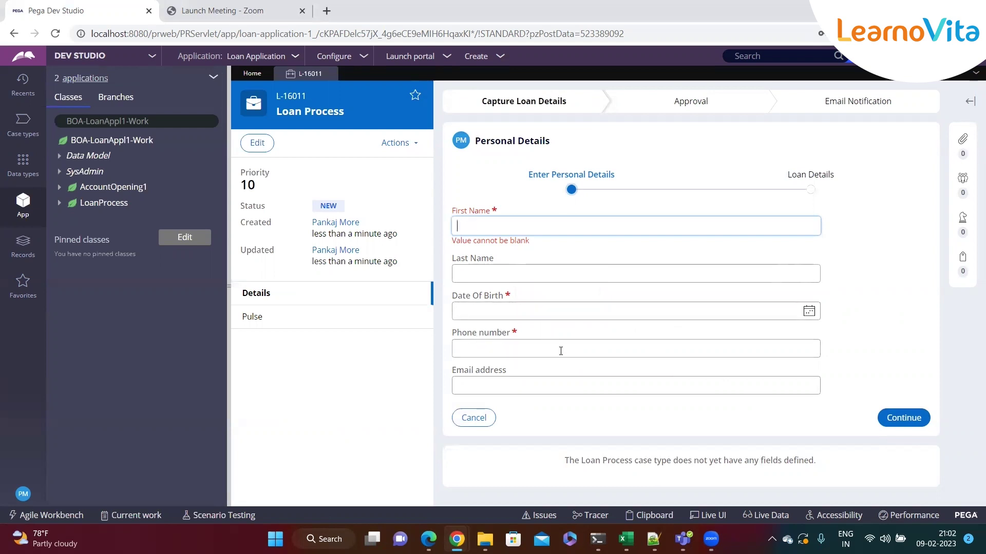
click(901, 419)
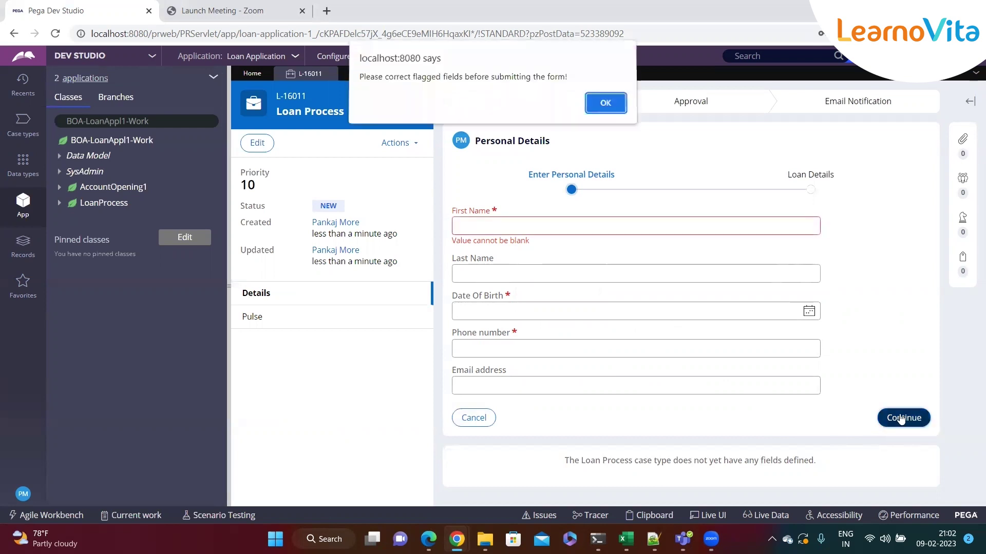
click(605, 104)
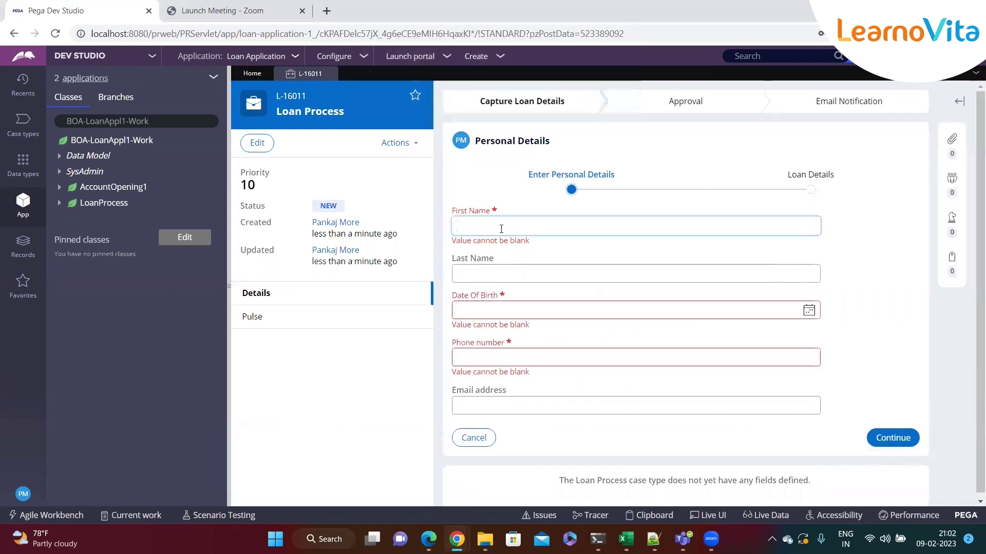
click(494, 404)
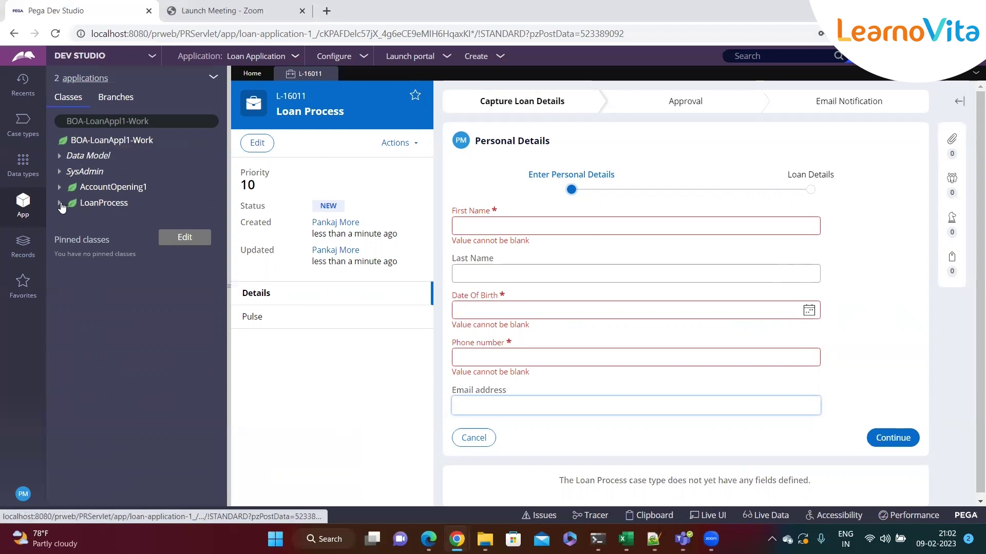
Step: Examine the properties in the BOA-LoanAppl1-Work data model and the Process rule types under the LoanProcess class
click(60, 162)
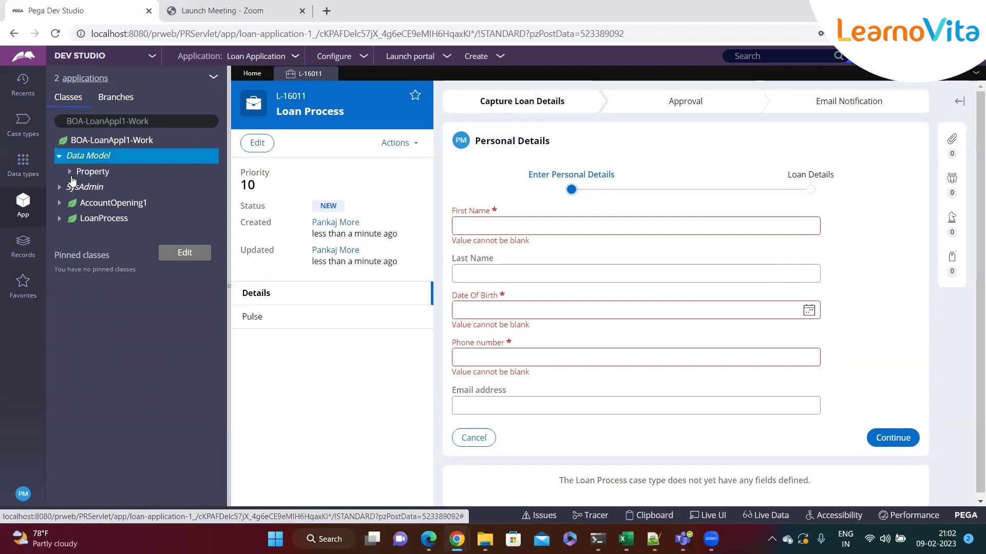
click(71, 172)
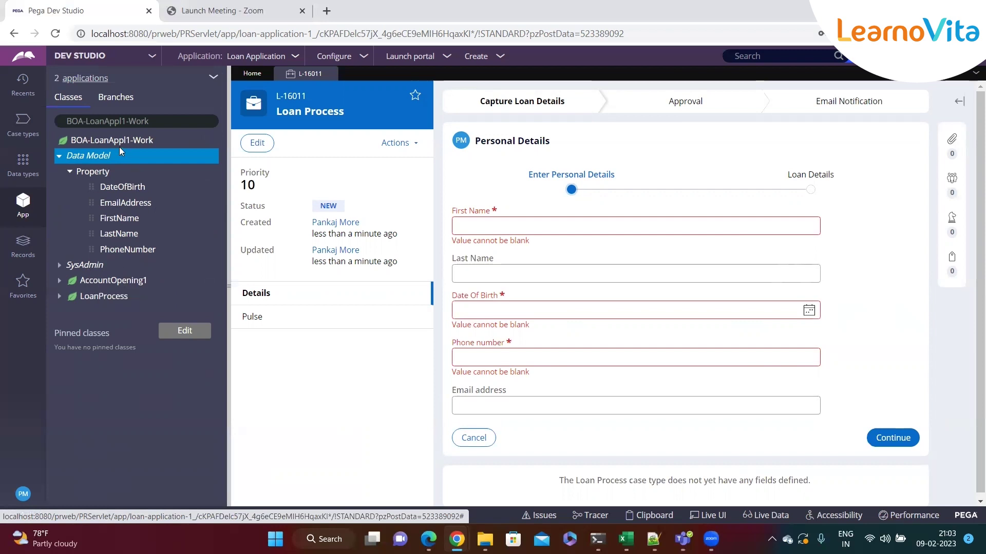
click(59, 296)
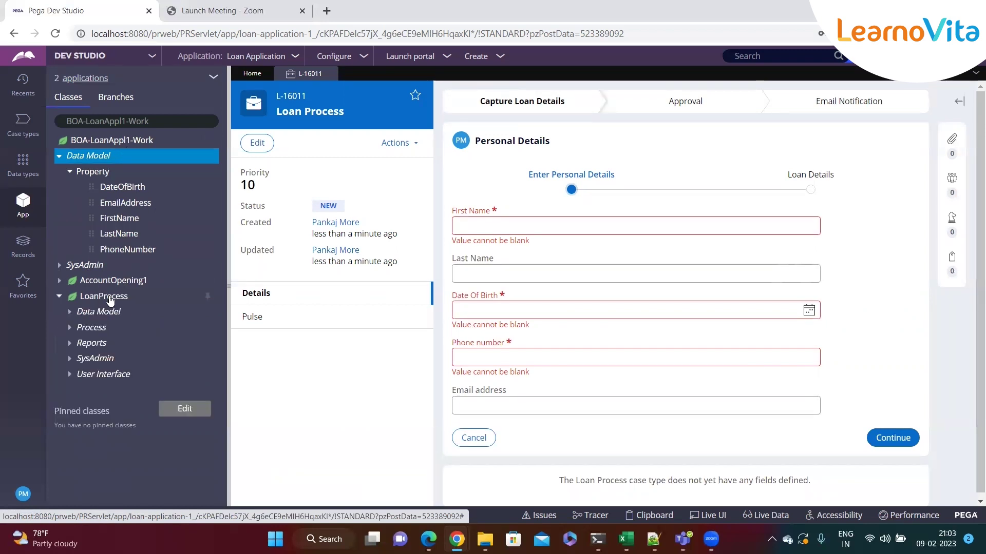
click(70, 327)
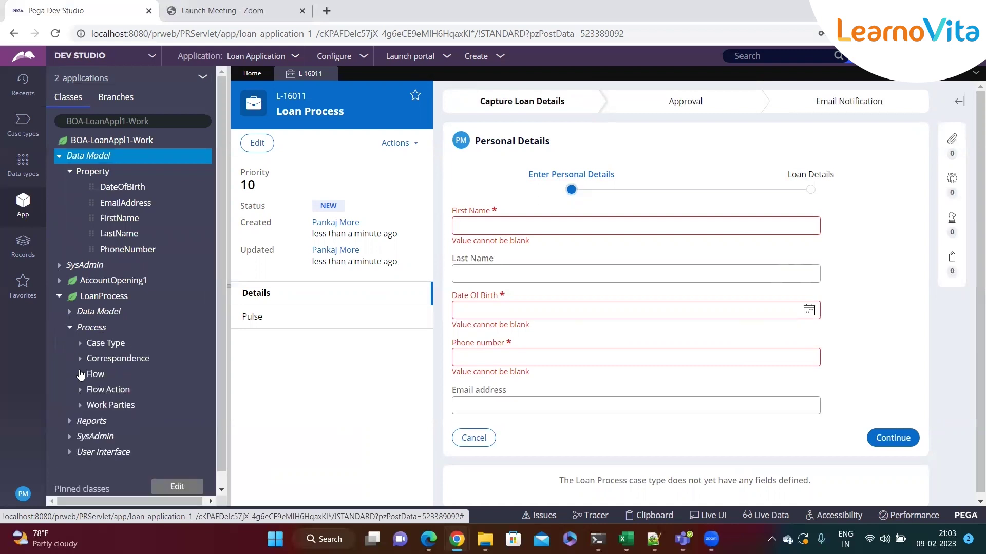
click(70, 172)
click(60, 157)
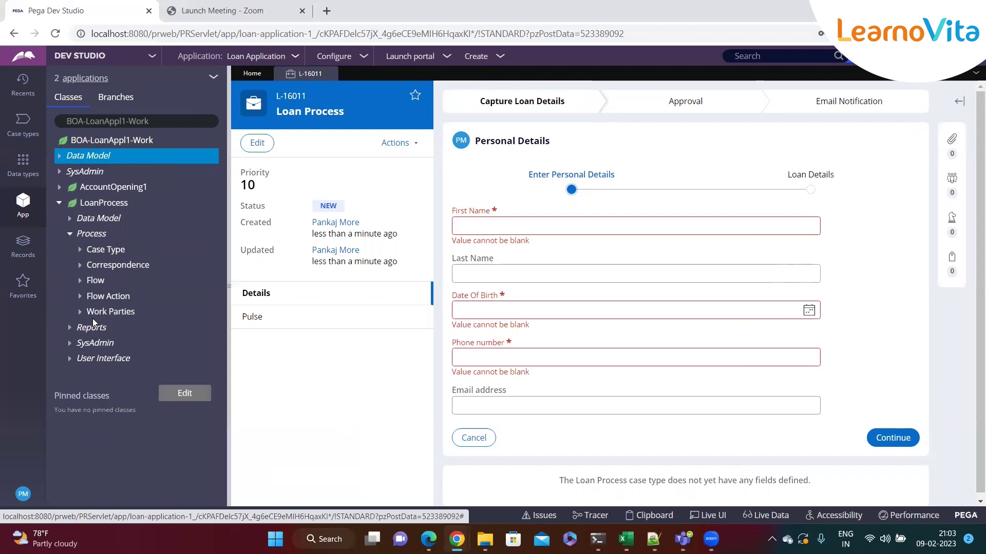
Step: Browse the Data Model, Process, SysAdmin and User Interface rule categories under the LoanProcess class
click(70, 234)
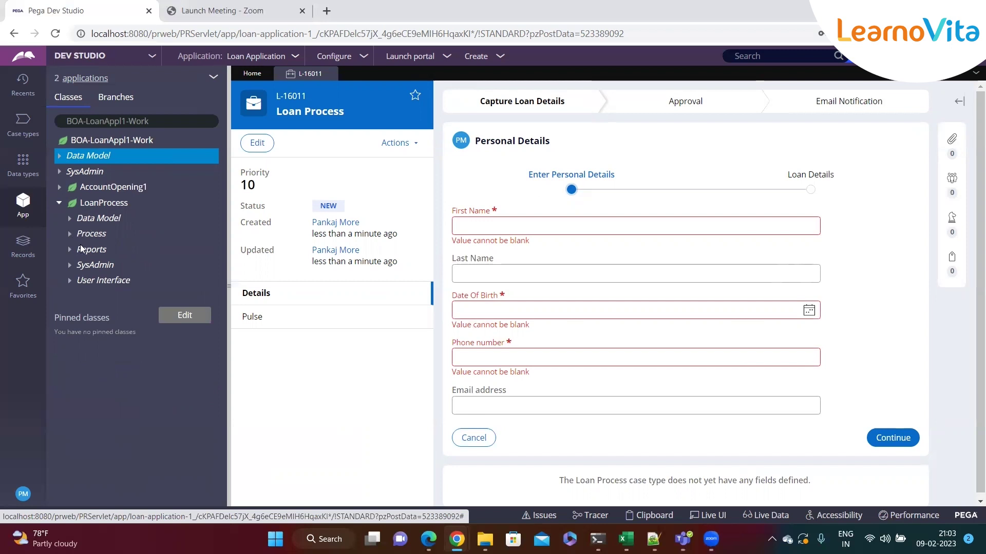
click(71, 220)
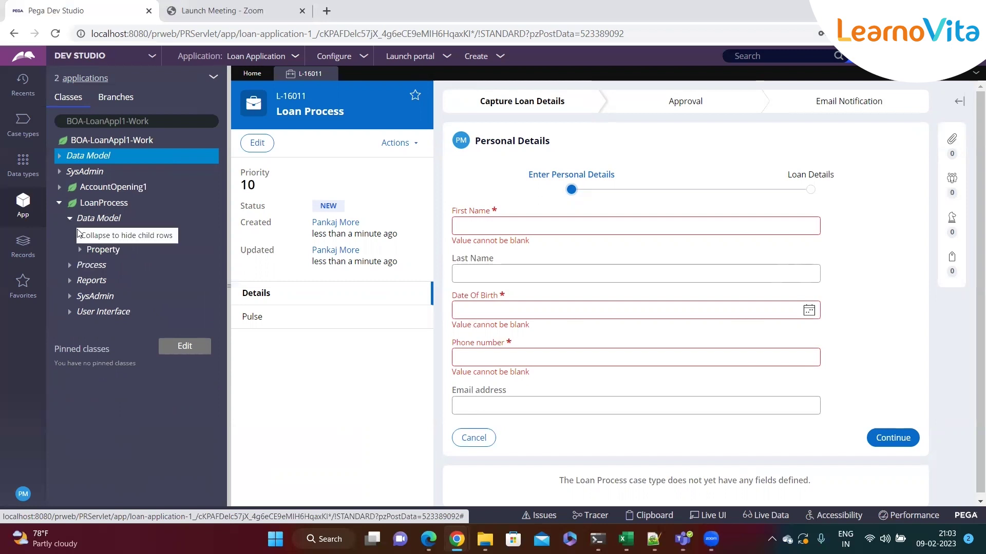
click(69, 219)
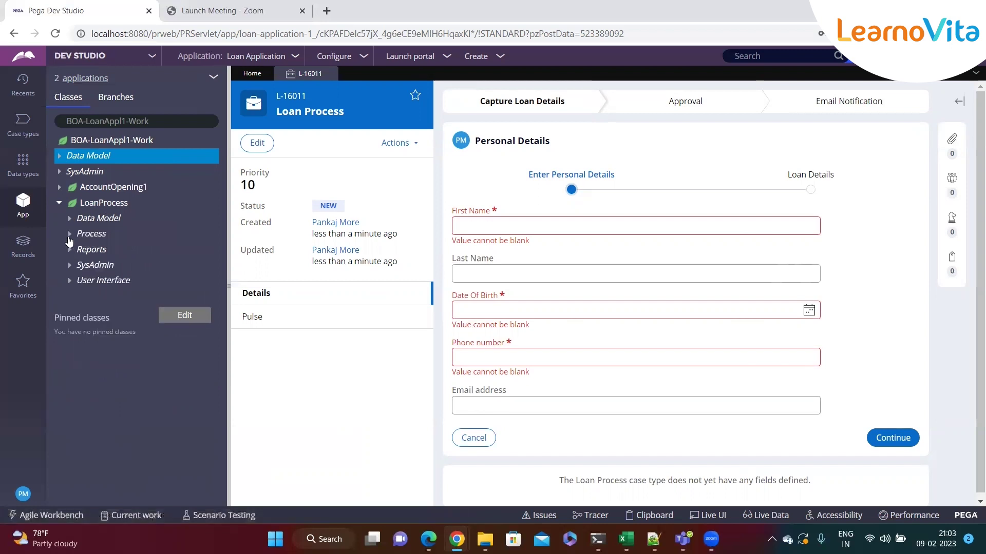
click(70, 234)
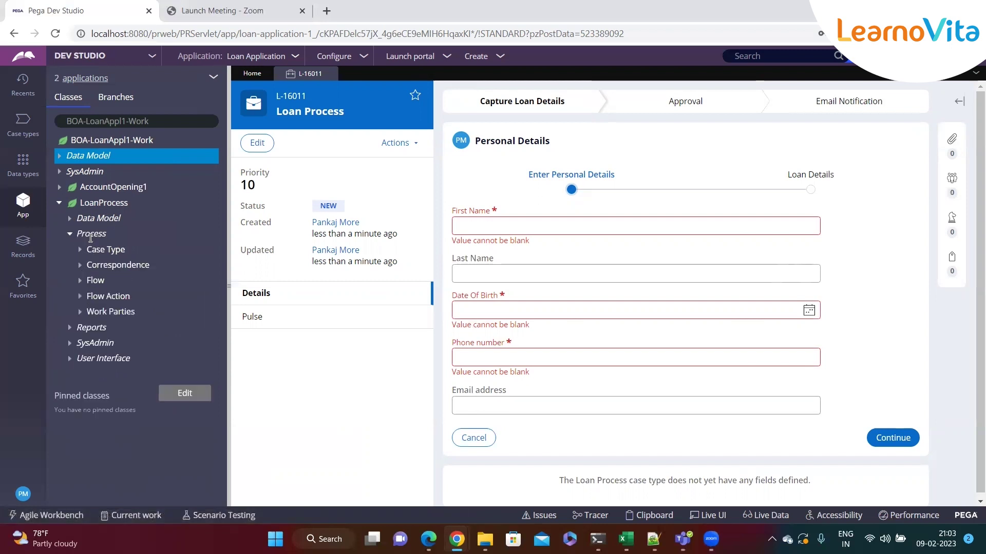
click(70, 234)
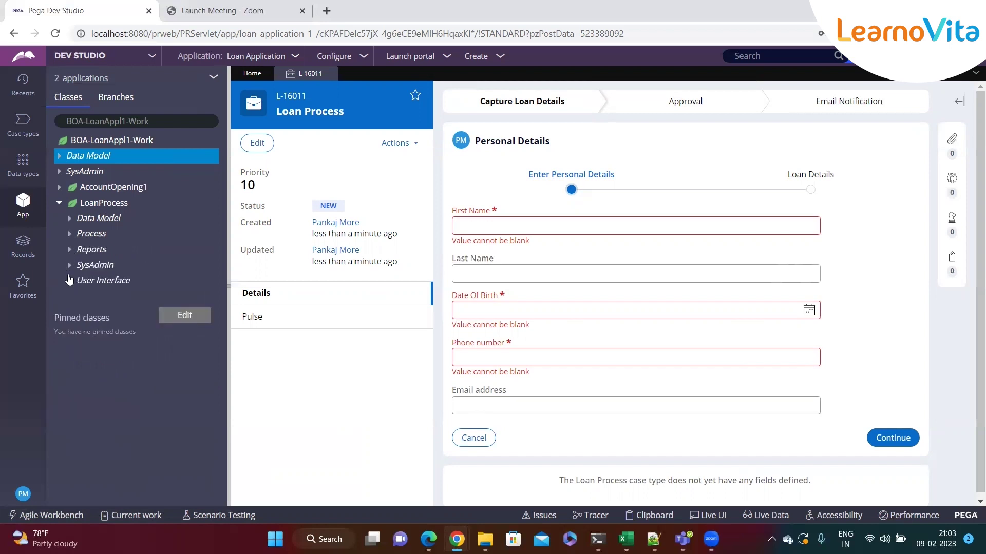
click(70, 265)
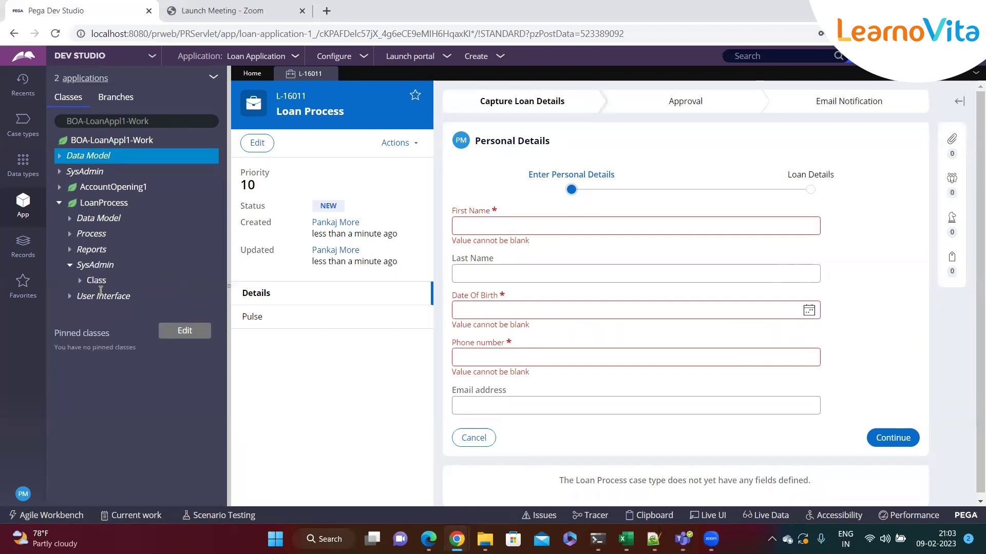
click(71, 298)
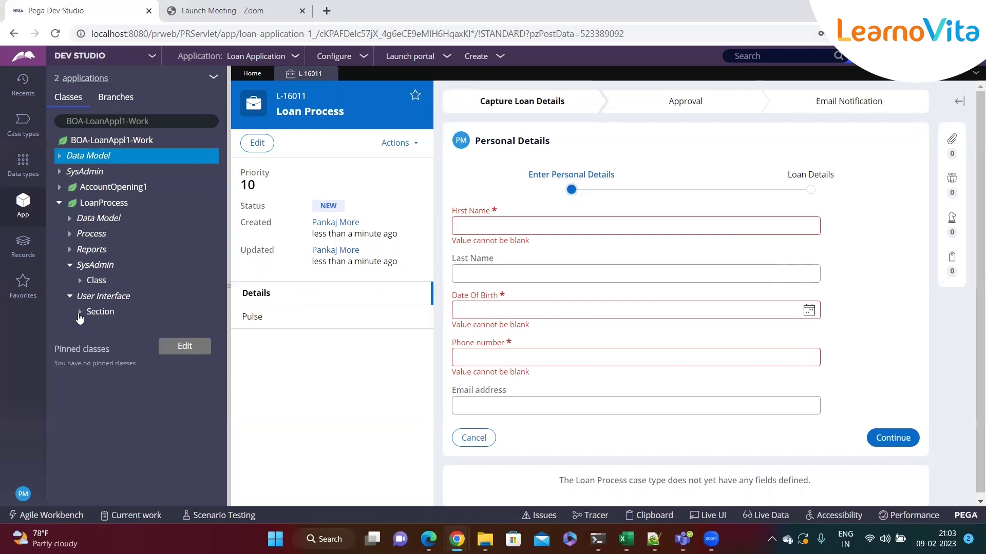
click(71, 296)
click(71, 265)
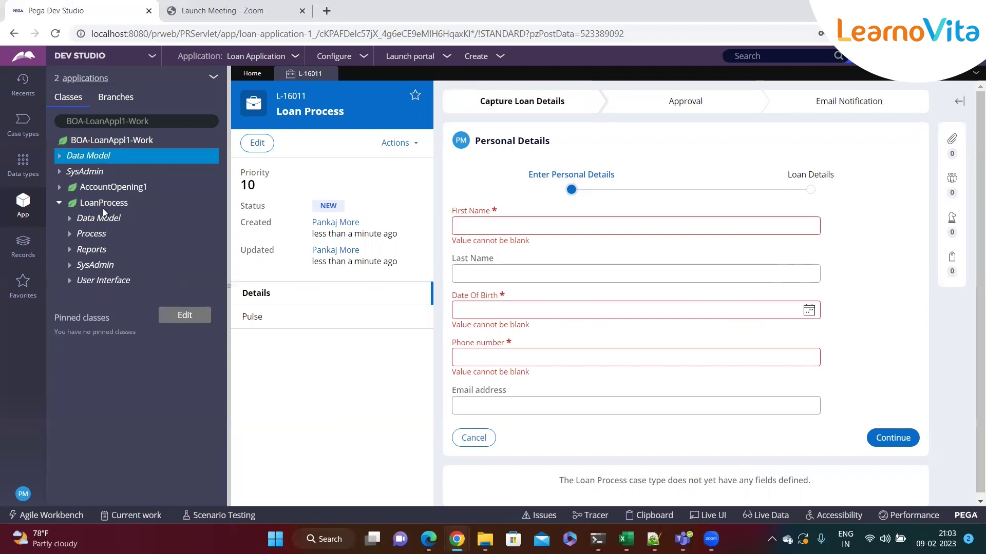
Step: Open a creation form for a new Data Model property in the LoanProcess class
right_click(95, 205)
mouse_move(97, 219)
mouse_move(249, 225)
mouse_move(219, 237)
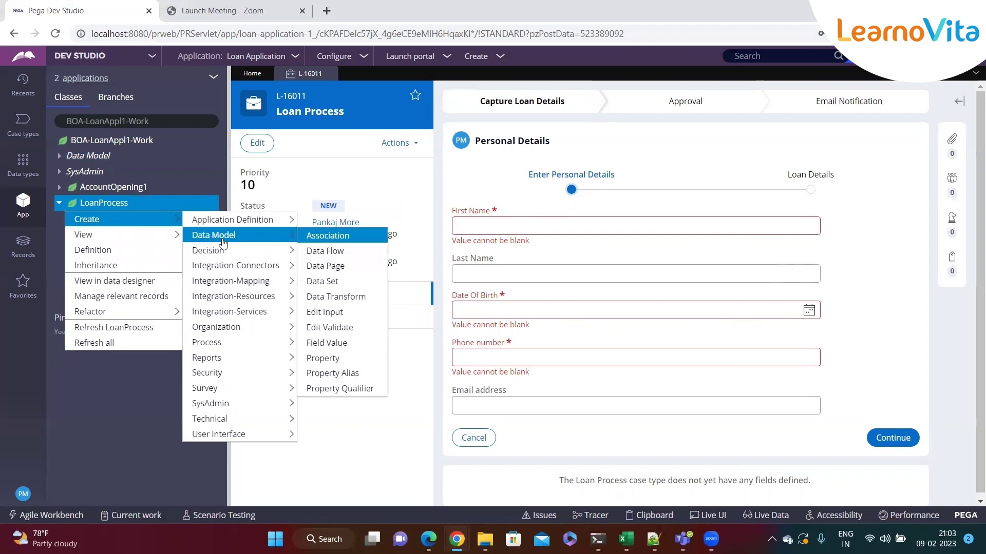
click(324, 358)
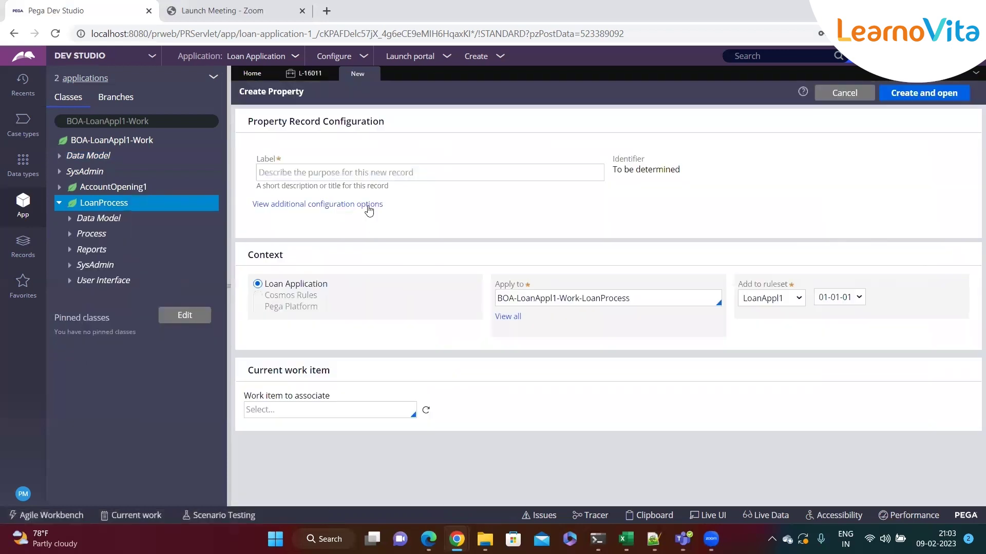
click(501, 221)
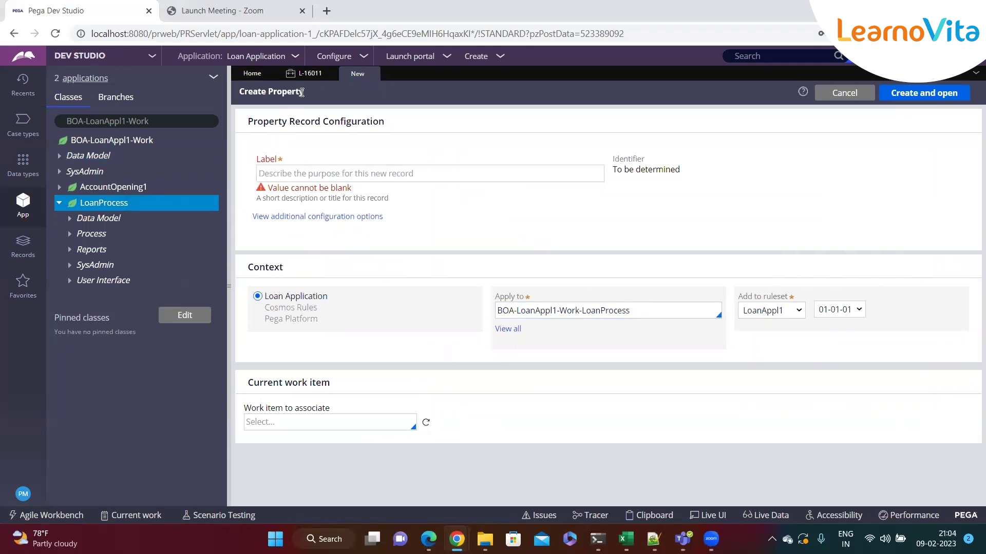
drag(268, 101, 238, 97)
click(350, 99)
Step: Open a creation form for a new User Interface section in the LoanProcess class
right_click(100, 280)
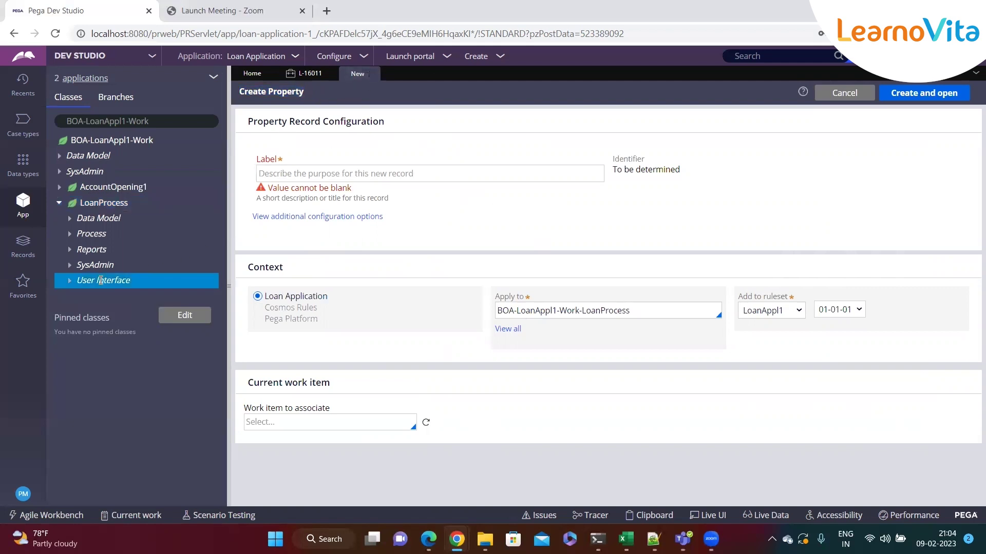
mouse_move(103, 295)
click(150, 388)
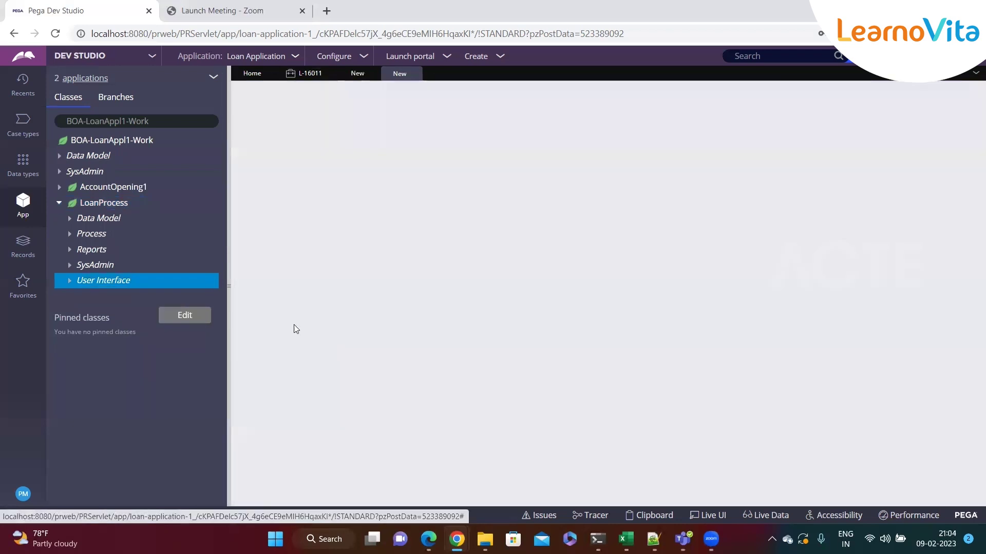
Step: Open a creation form for a new flow action in the LoanProcess class's Process category
right_click(90, 232)
mouse_move(121, 248)
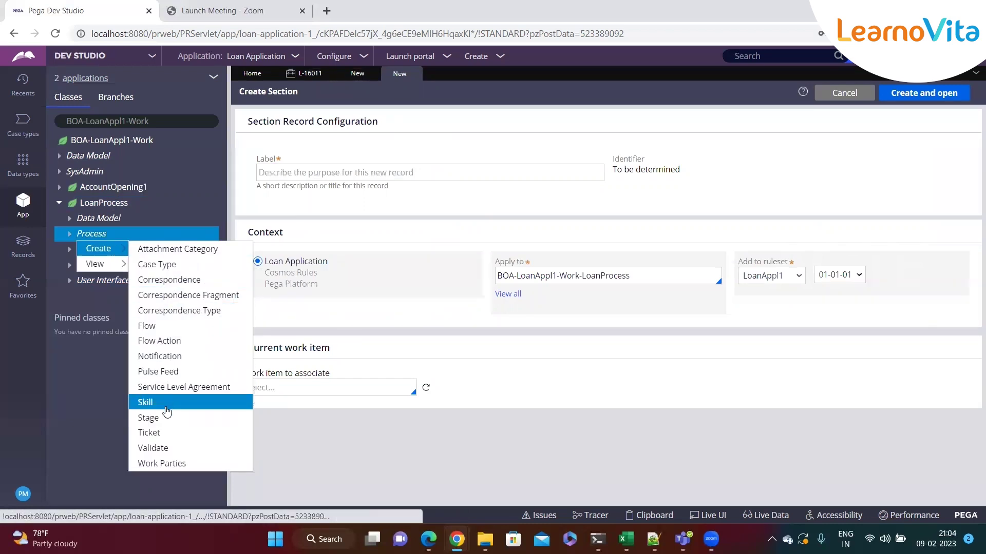
click(167, 341)
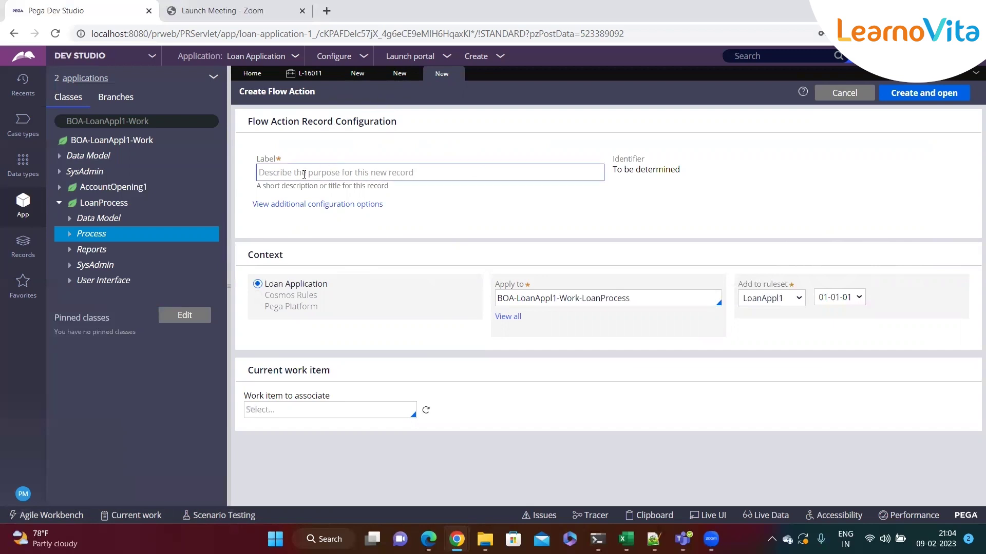
drag(258, 160, 278, 162)
click(282, 171)
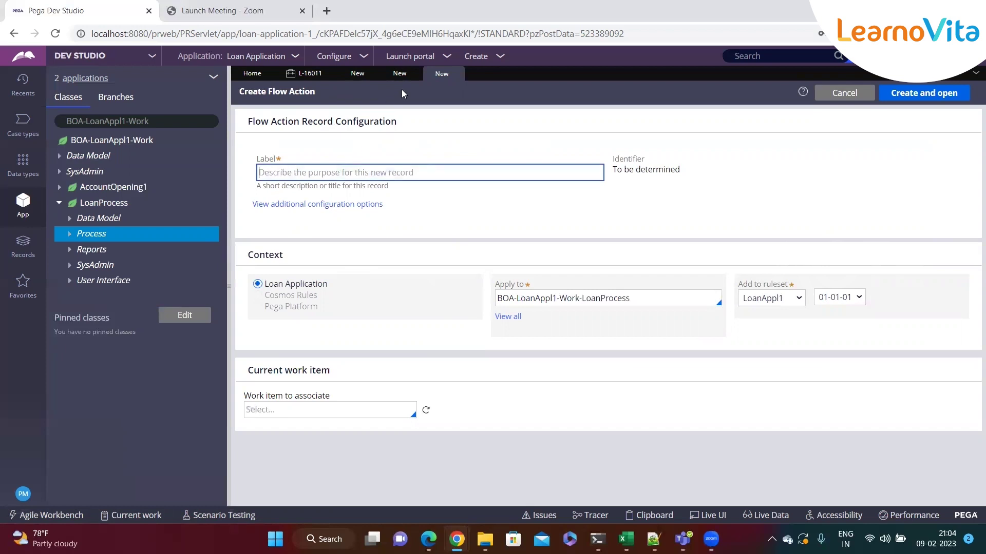
Step: Shorten the new flow action's Apply to class to BOA
click(635, 227)
click(501, 298)
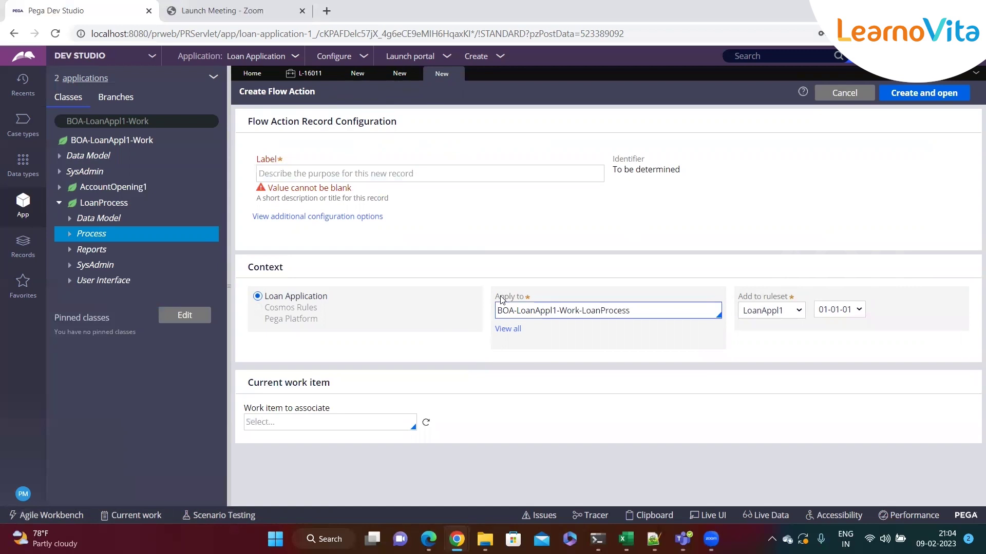
drag(496, 298, 524, 299)
click(647, 307)
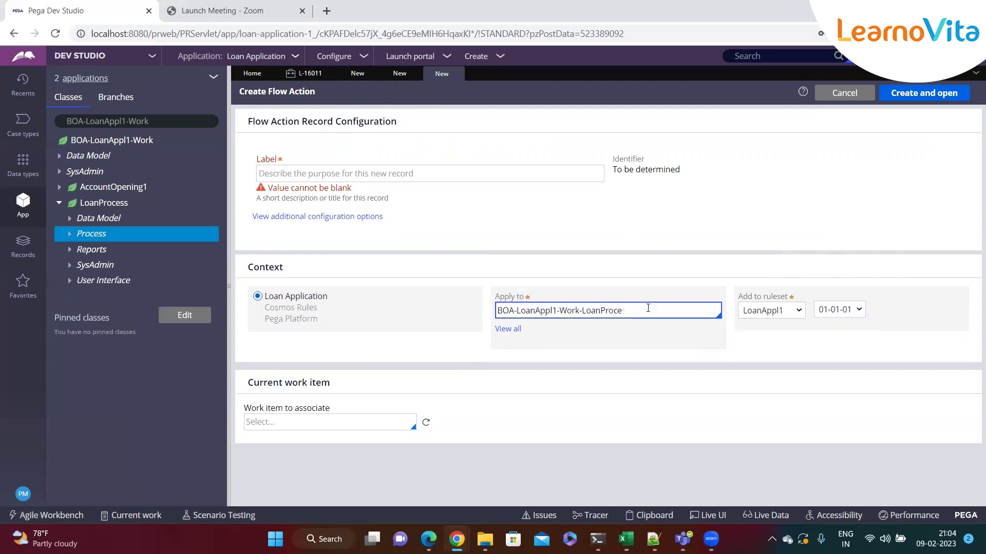
key(BackSpace)
key(BackSpace)
key(BackSpace)
key(BackSpace)
key(BackSpace)
key(BackSpace)
key(BackSpace)
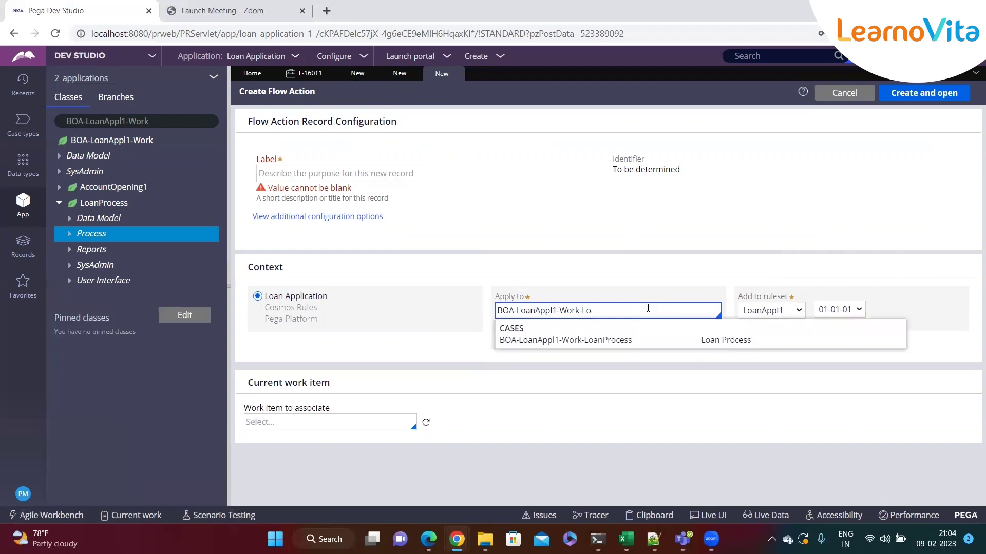
key(BackSpace)
key(BackSpace)
key(BackSpace)
key(BackSpace)
key(BackSpace)
key(BackSpace)
key(BackSpace)
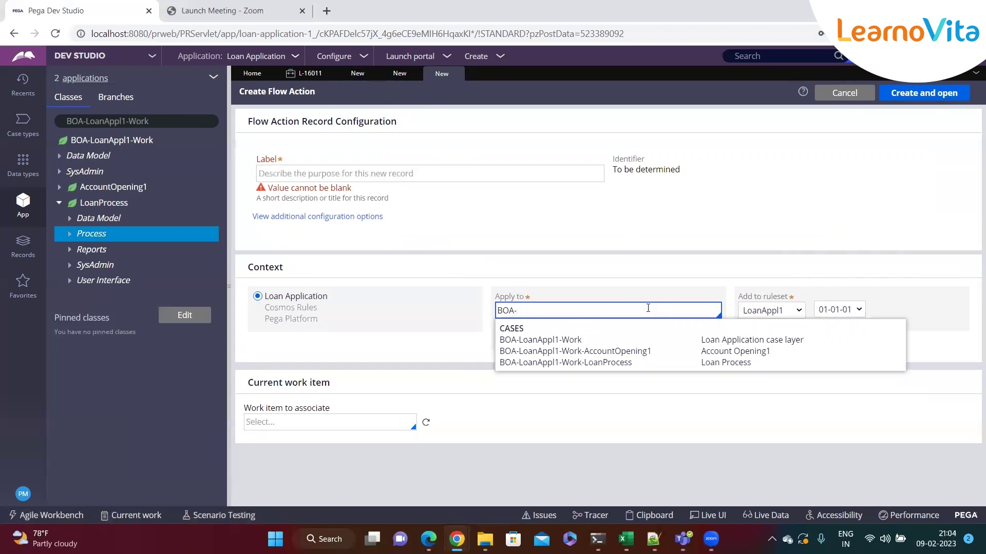
click(469, 344)
double_click(546, 313)
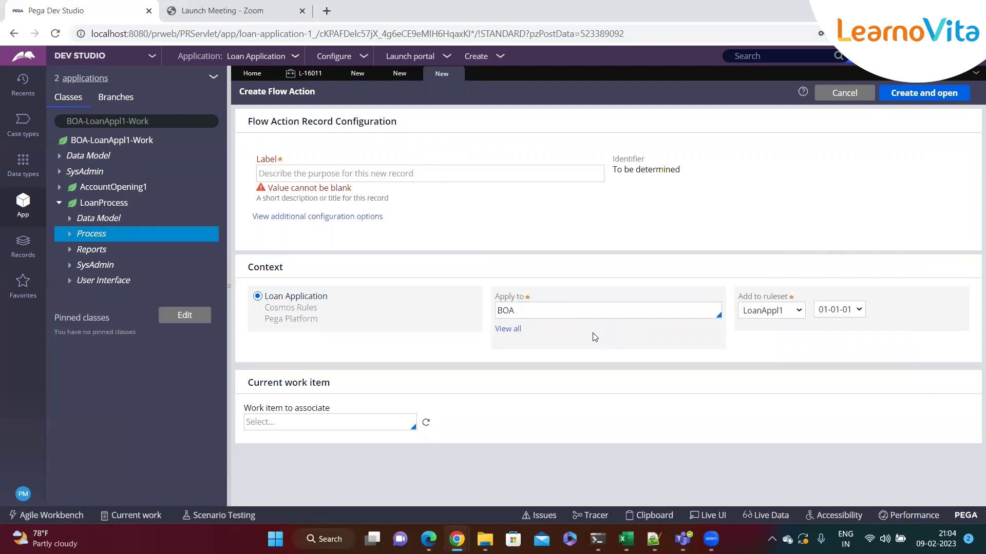
Step: Examine the Add to ruleset setting for the new flow action
click(740, 299)
drag(739, 299, 791, 304)
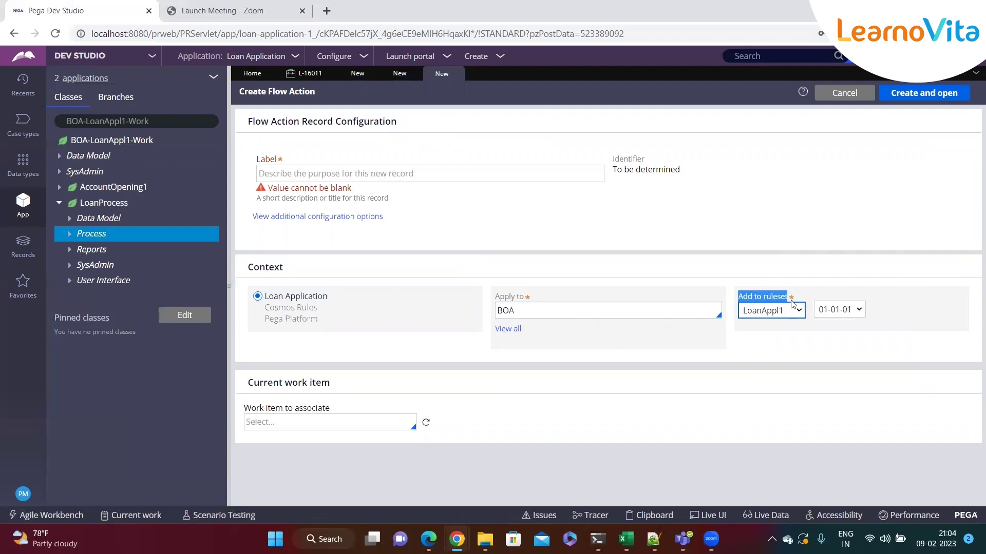
click(791, 303)
triple_click(792, 300)
click(638, 243)
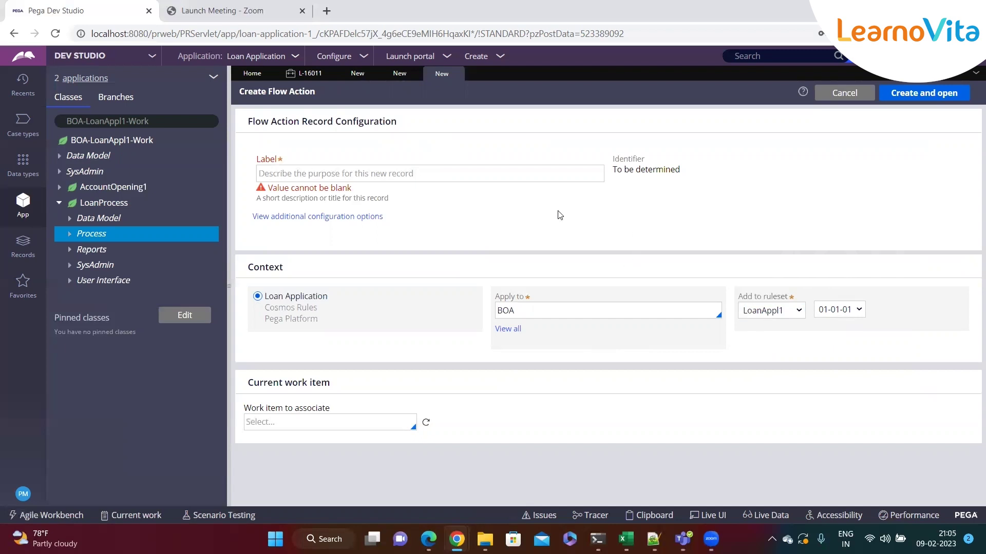
Step: Open the ApproveReject property from the LoanProcess class's Data Model and examine its identifier and ruleset in the rule header
click(70, 219)
click(80, 250)
click(135, 266)
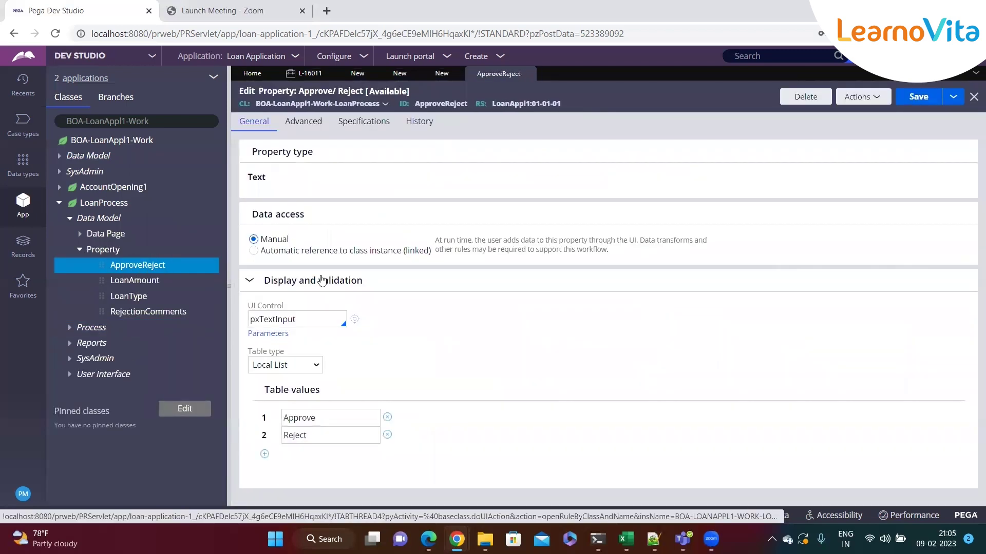
double_click(443, 104)
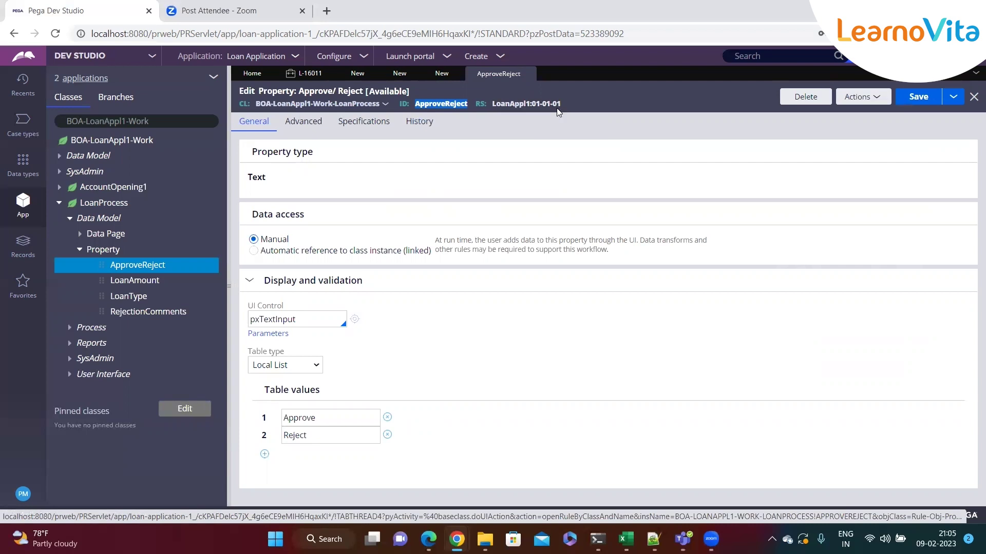
Step: Return to the flow action creation form, review its Add to ruleset field and dismiss the chat notifications
click(438, 77)
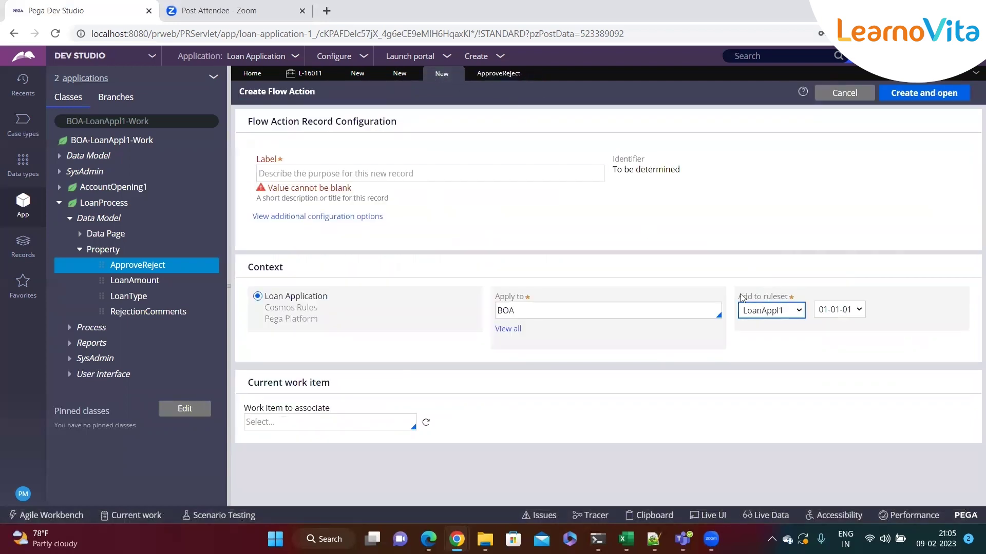
drag(739, 297, 797, 299)
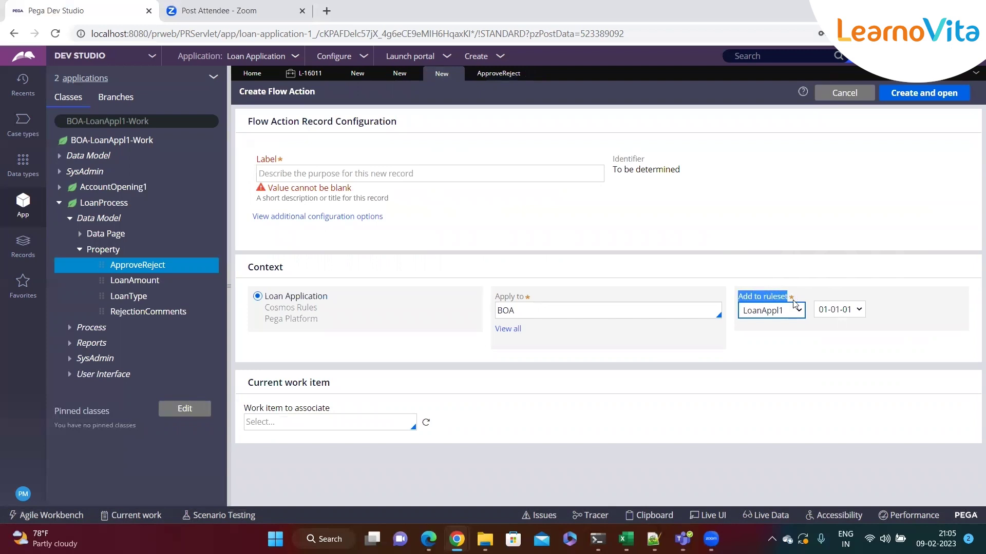
click(759, 354)
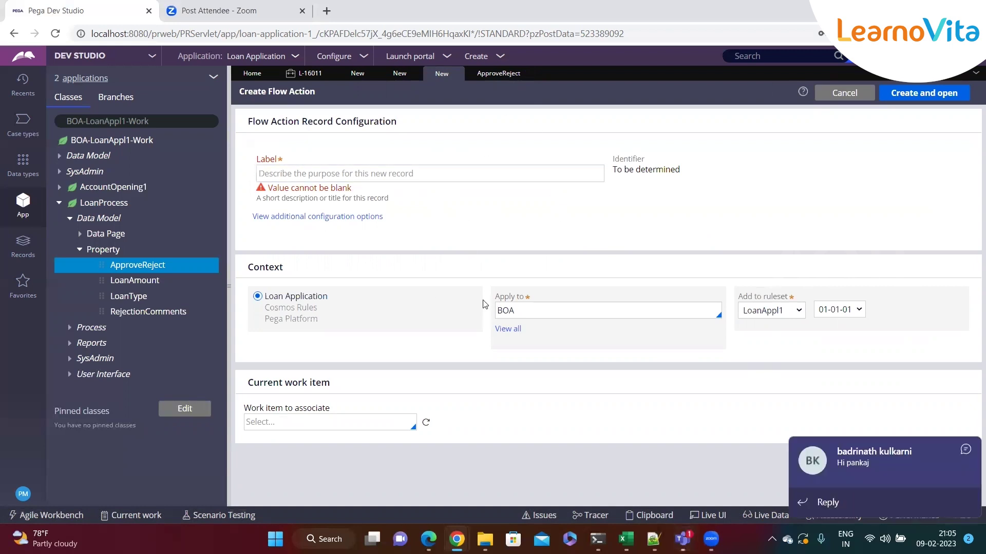
click(965, 450)
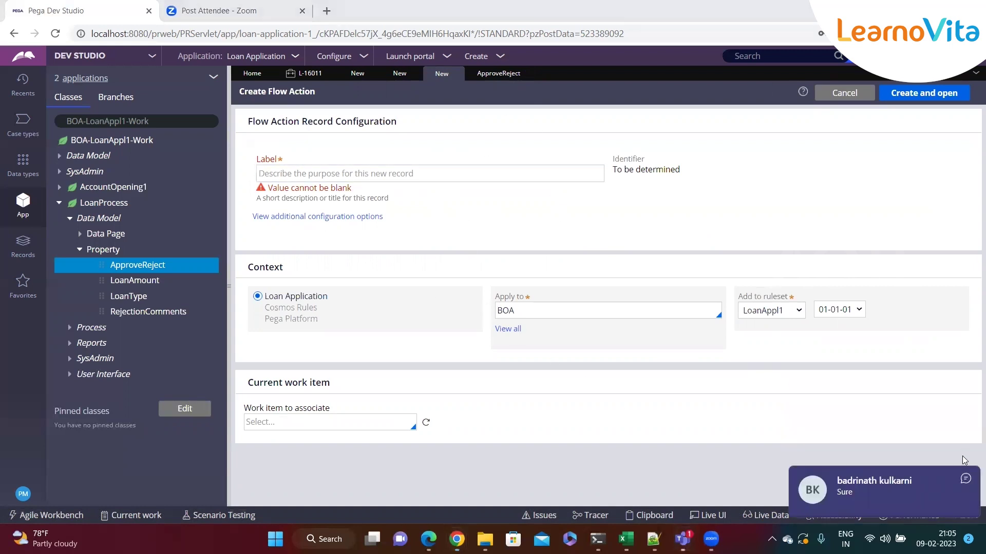
click(966, 481)
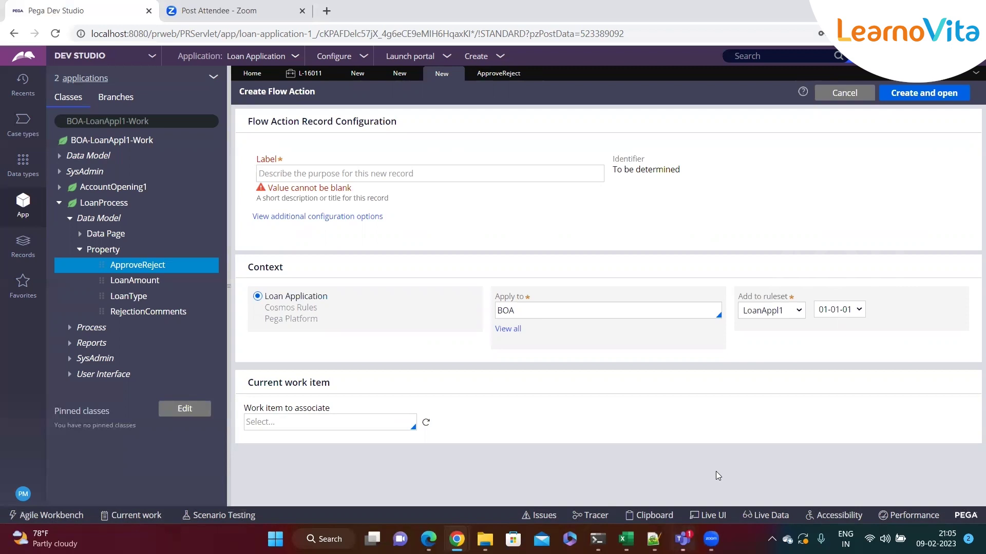
click(745, 309)
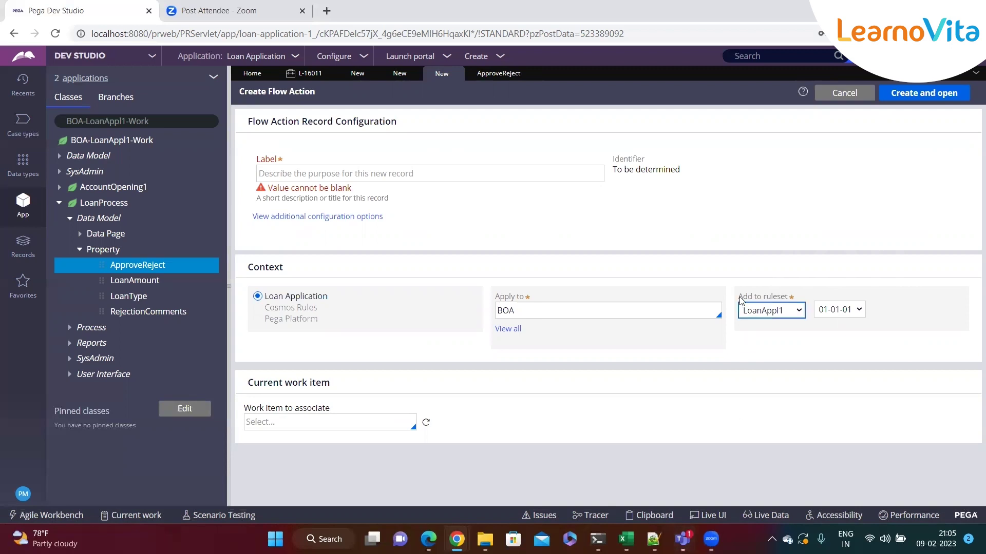
triple_click(791, 302)
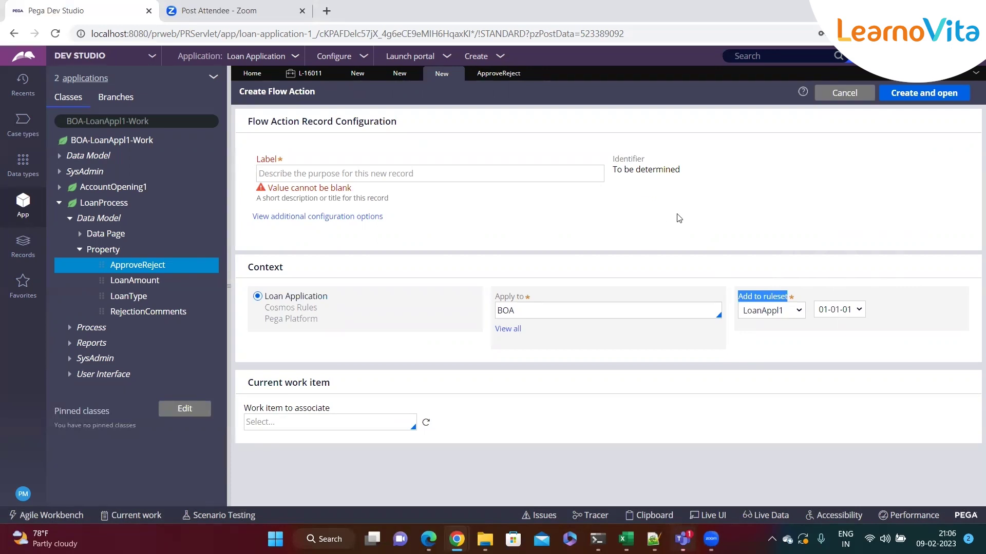
click(770, 331)
Step: Open the LoanAppl1 ruleset from the ApproveReject property and examine its version entry
click(493, 76)
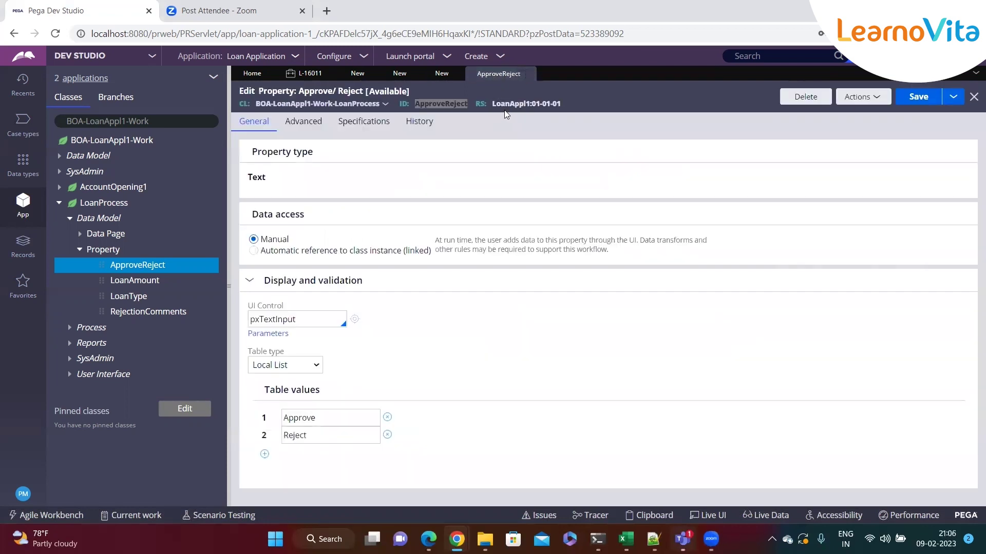
click(531, 105)
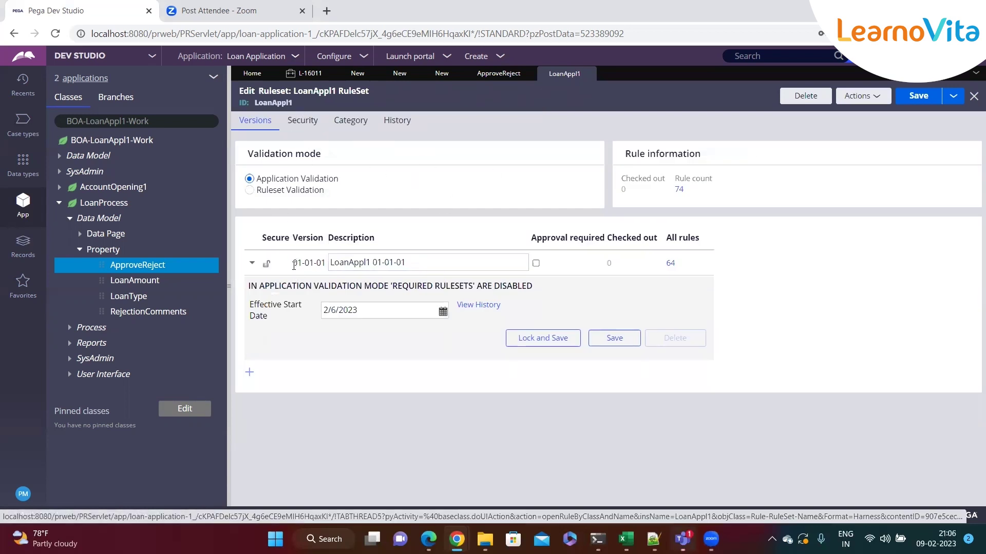
drag(293, 263, 324, 263)
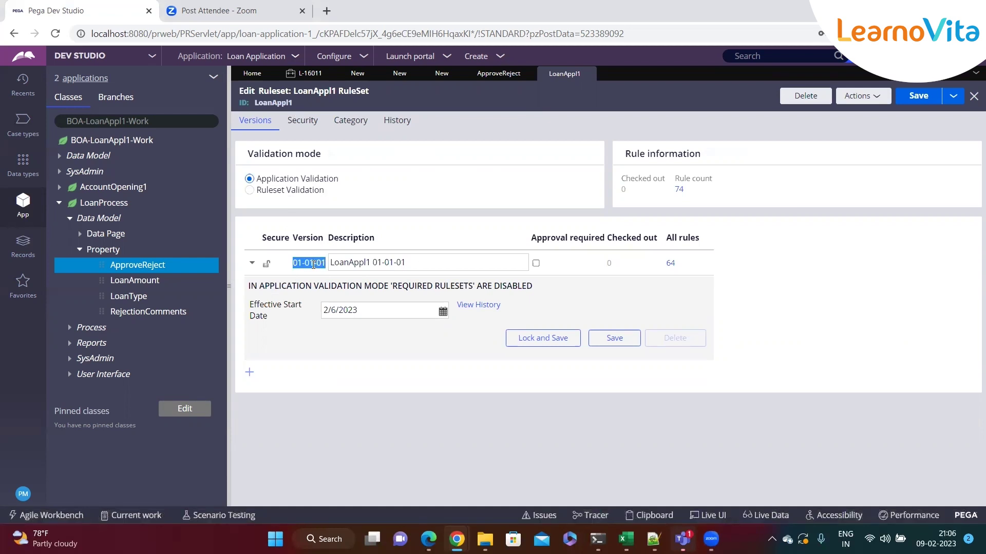
Step: List all rules in LoanAppl1 version 01-01-01, review their types, names and classes, and close the list
click(670, 263)
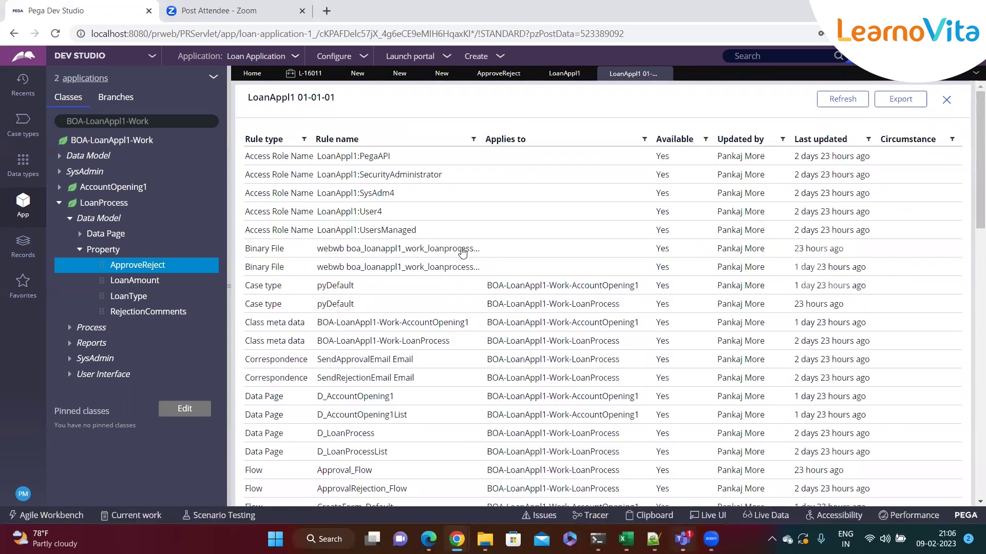
scroll(414, 277, down, 1)
scroll(414, 277, down, 15)
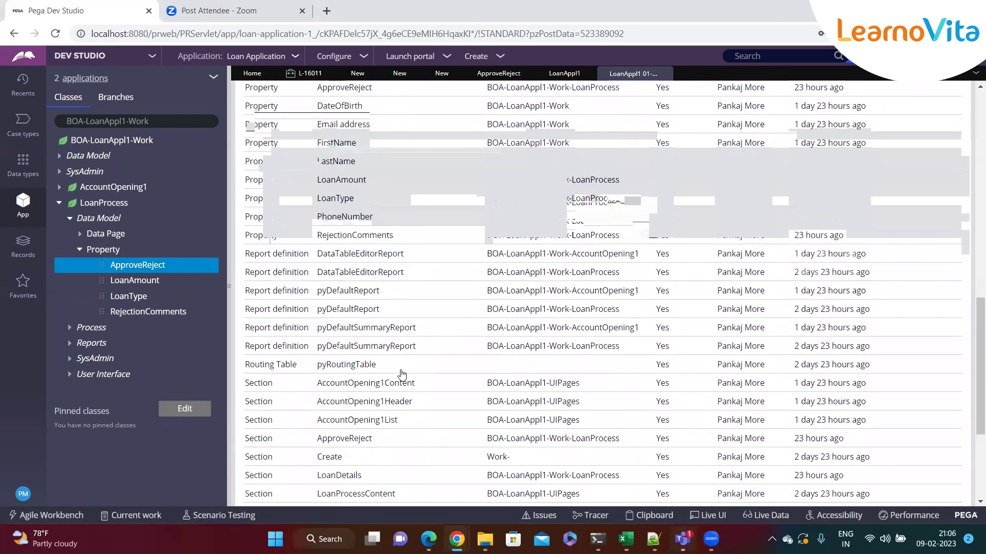
scroll(396, 391, up, 15)
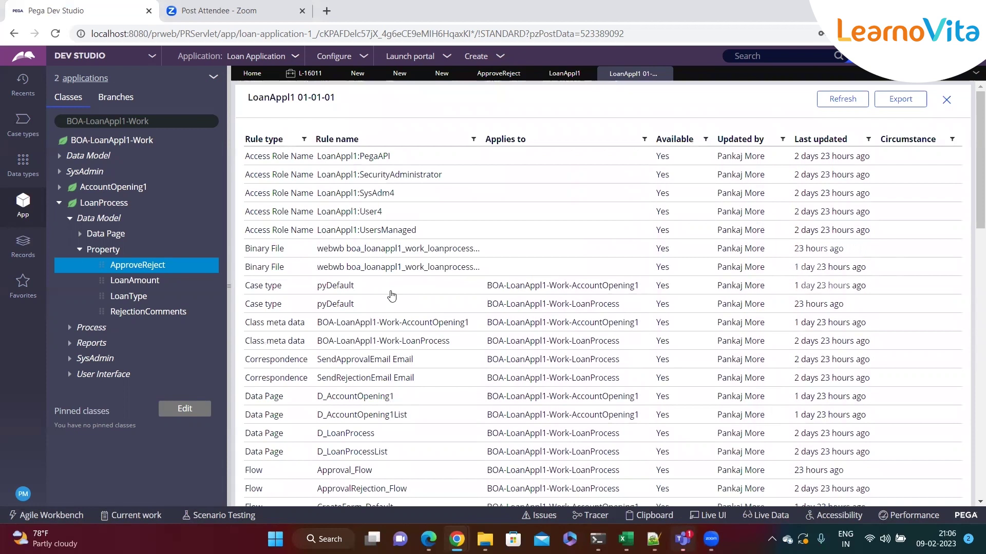
scroll(339, 305, down, 1)
scroll(332, 307, down, 4)
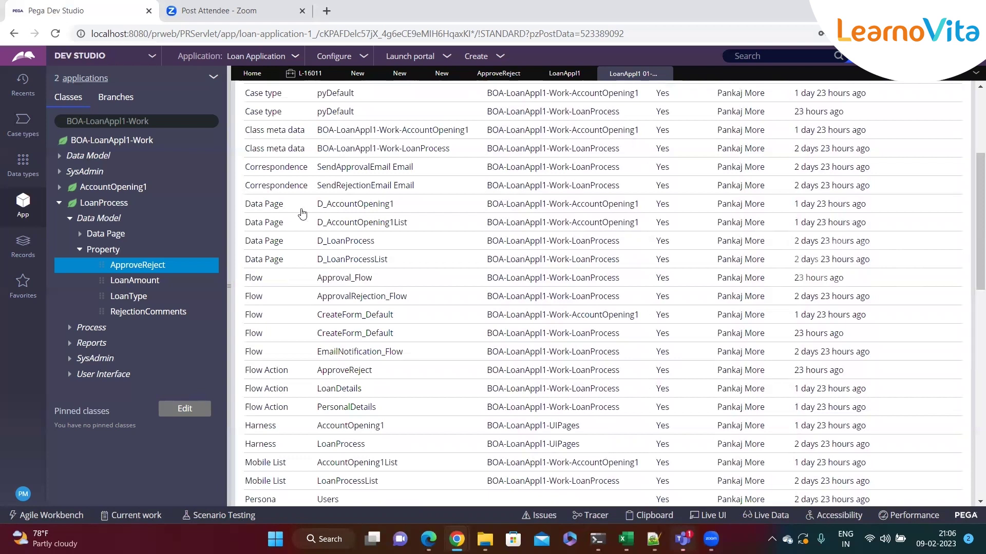
scroll(280, 238, down, 7)
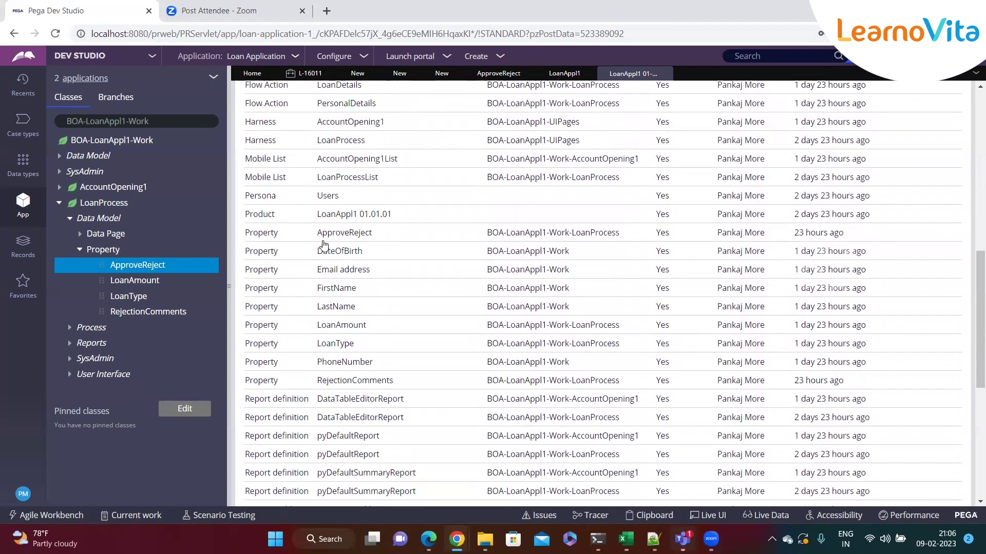
scroll(387, 315, down, 7)
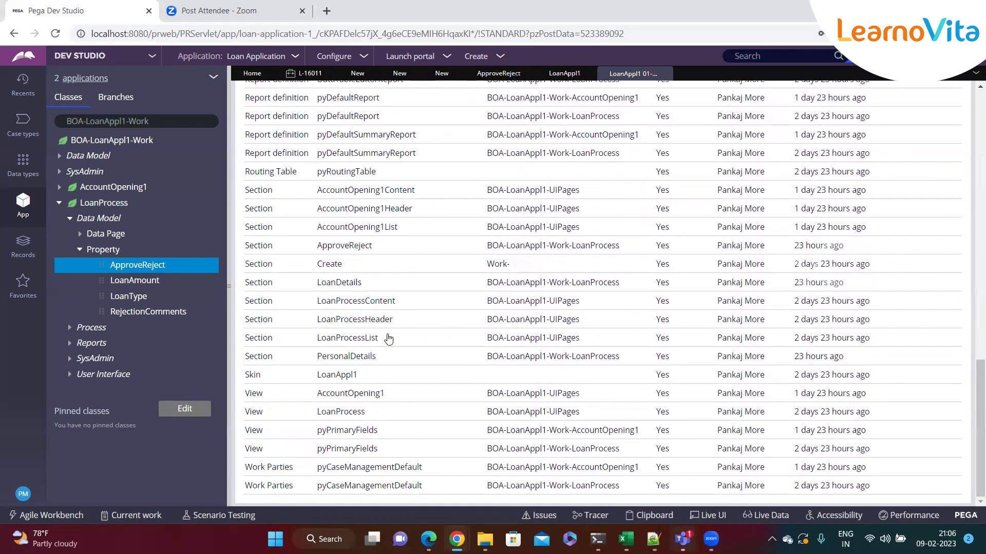
scroll(425, 353, up, 1)
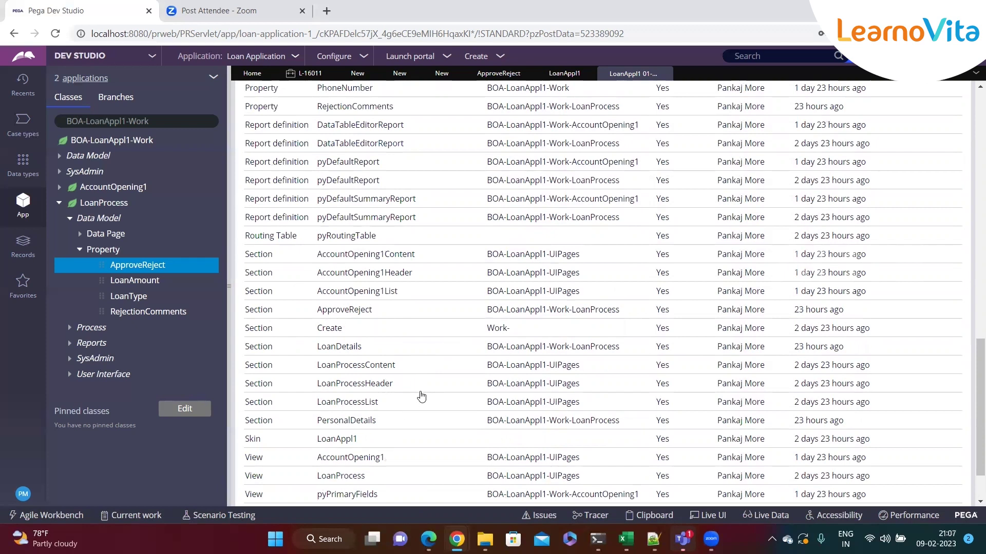
scroll(421, 397, up, 15)
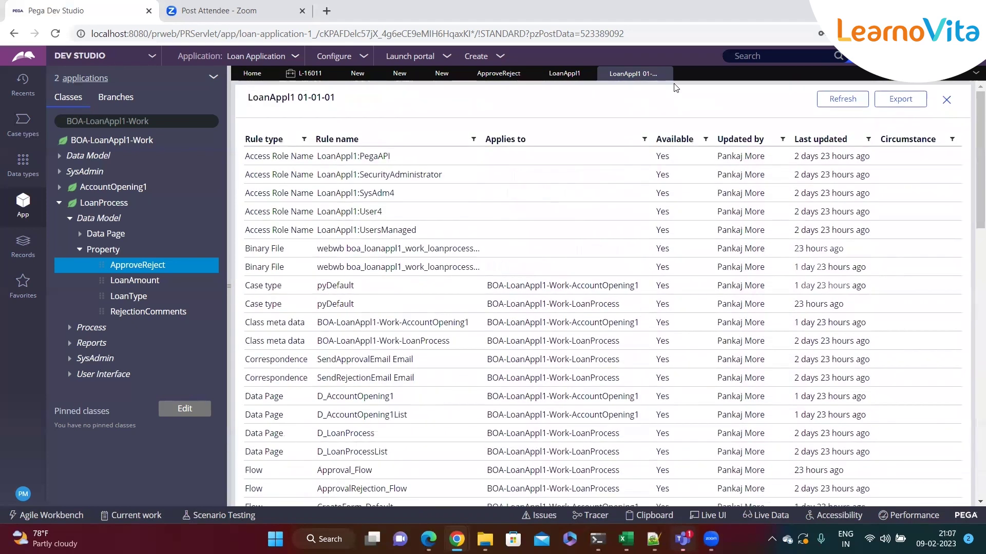
click(665, 75)
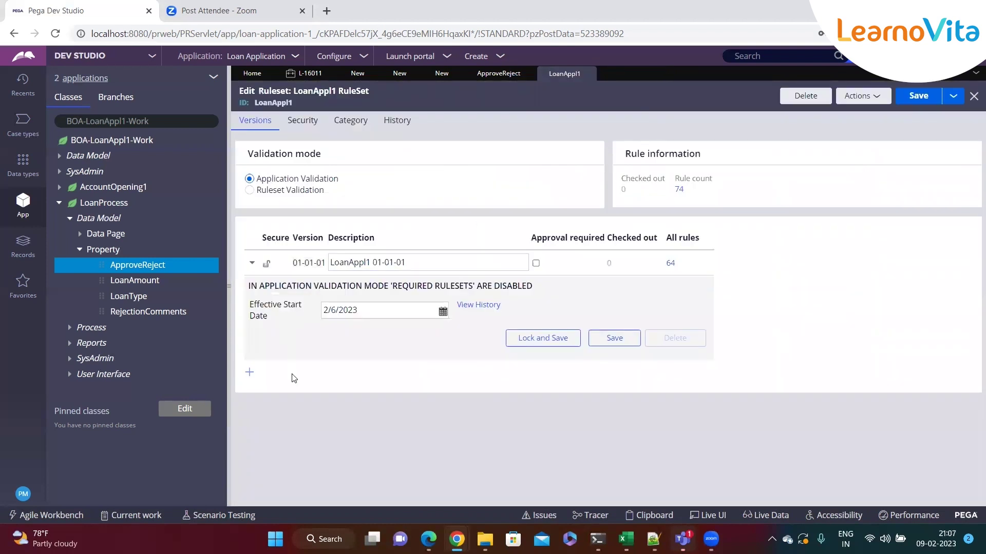
Step: Switch to Notepad++ and add the ruleset version 01 - 01 - 01 on a new line at the end of the notes
drag(294, 263, 327, 263)
click(653, 540)
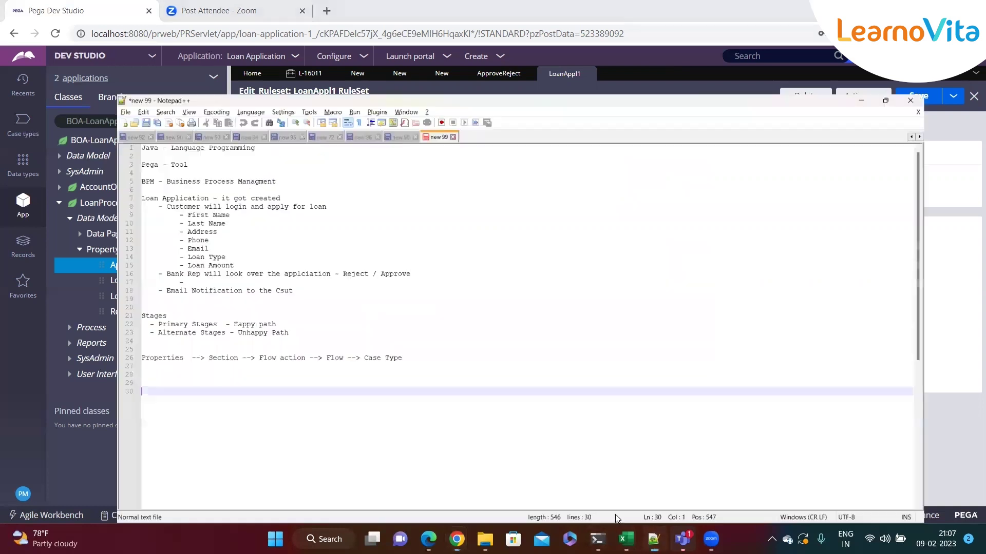
text(01)
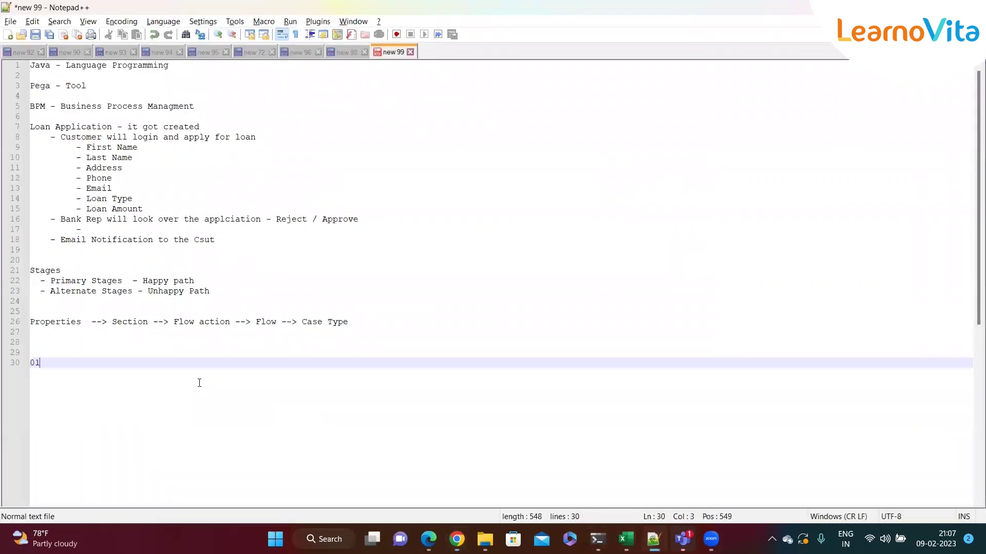
text( -1)
key(BackSpace)
text(01  - 01)
key(End)
key(Return)
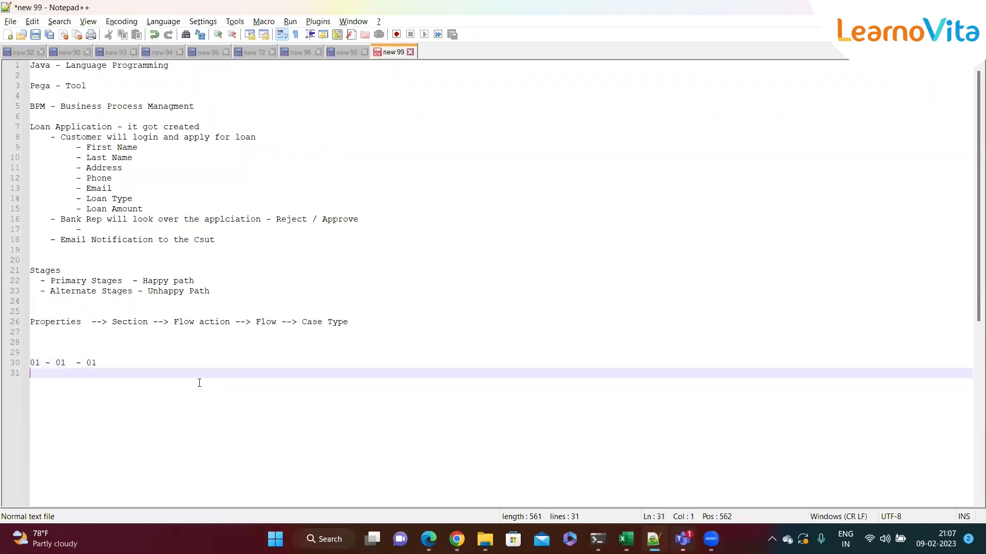
Step: Label the version's first number Major and its second number Minor on the line below, spacing the numbers to align
text(Major)
click(57, 363)
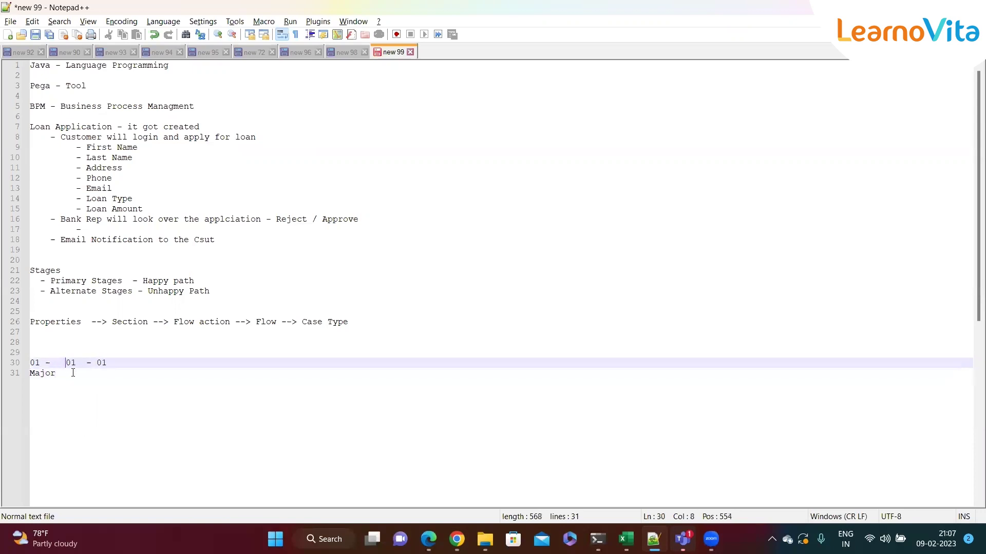
click(115, 382)
key(BackSpace)
text(Minor)
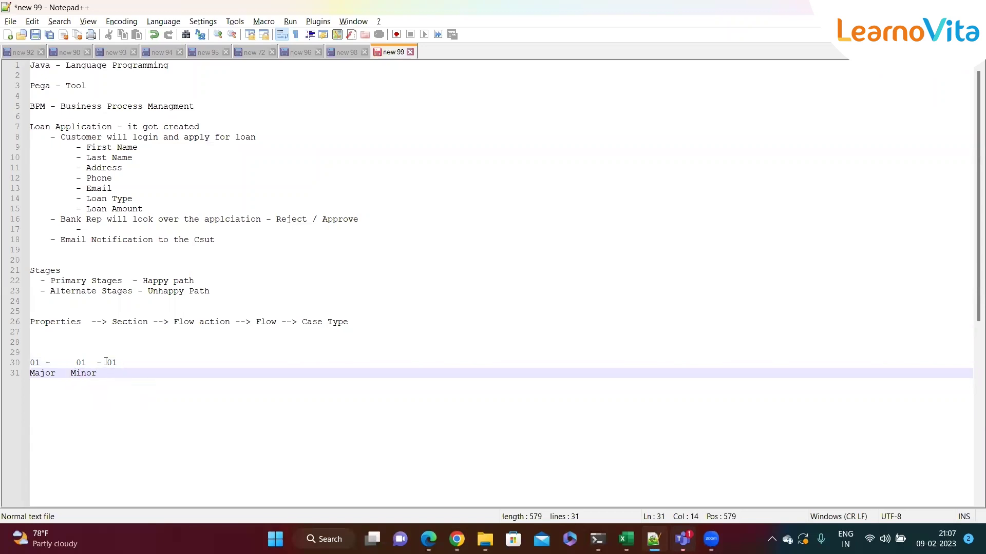
Step: Space out the version's third number and label it Patch on the line below
click(107, 363)
click(137, 373)
text(Ptch)
key(Left)
key(Left)
key(Left)
text(a)
key(Right)
key(Right)
key(Right)
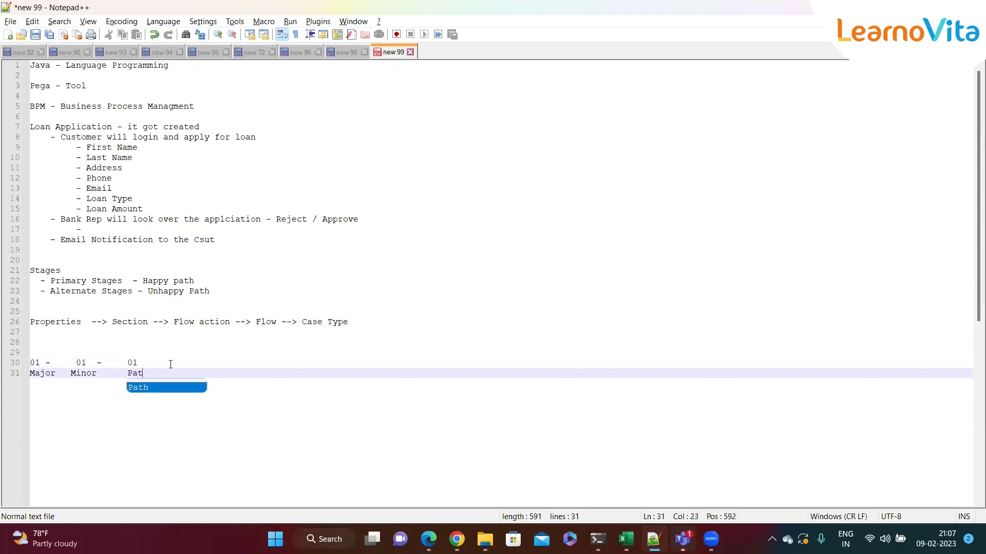
key(ctrl+shift+Left)
key(Left)
key(Right)
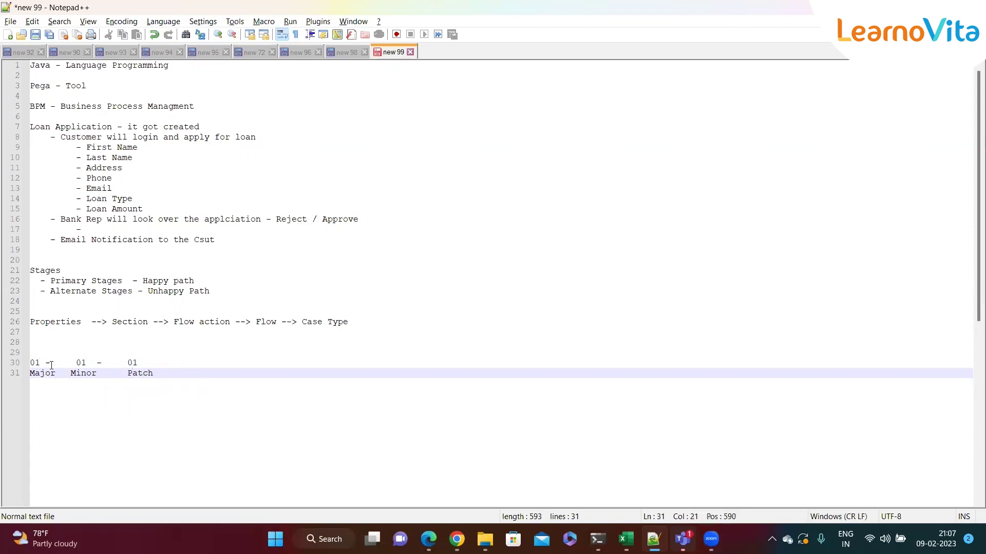
Step: Copy the ruleset name LoanAppl1 from Dev Studio into the notes above the numbered breakdown and add version 01-01-01 beneath it
click(40, 352)
key(alt+Tab)
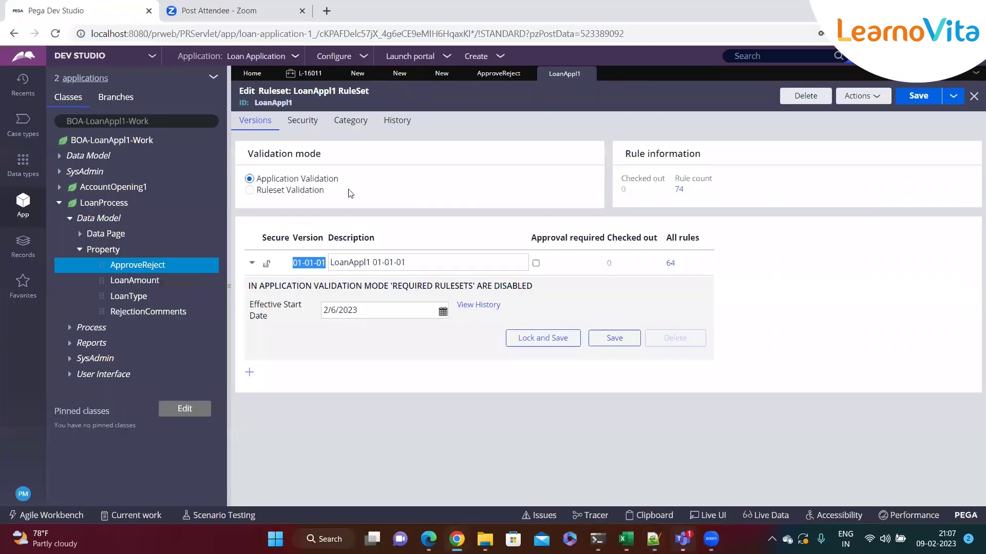
double_click(270, 104)
key(ctrl+c)
key(alt+Tab)
key(ctrl+v)
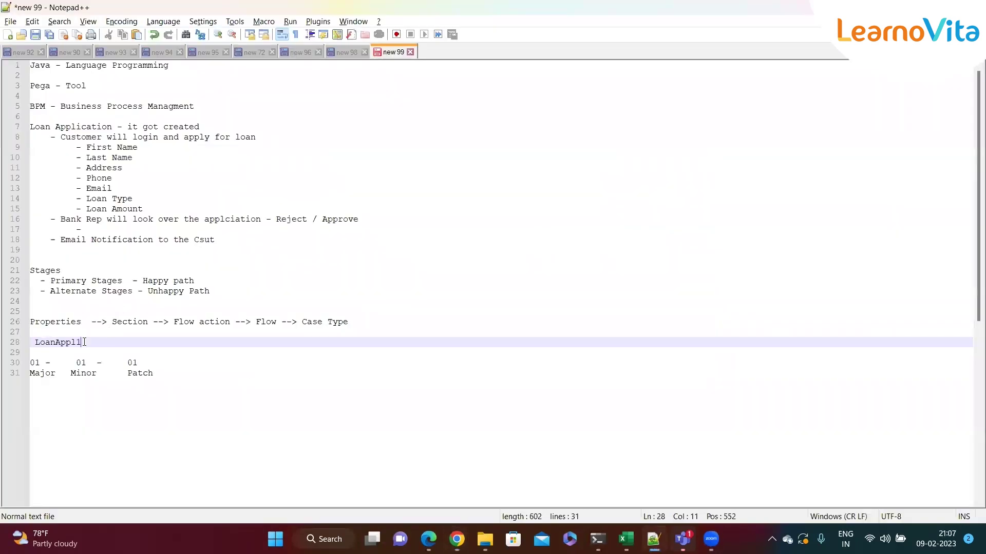
key(Return)
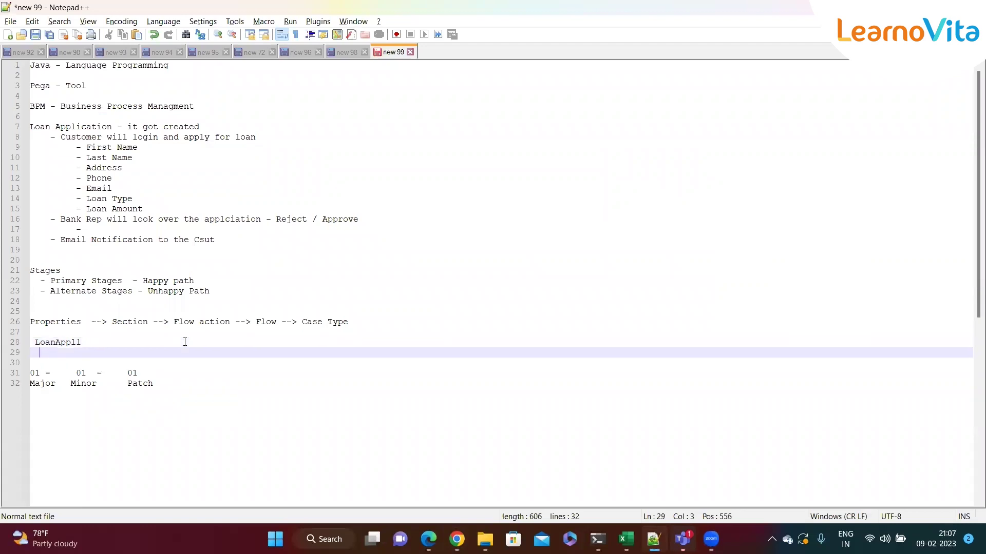
text(01-01-01)
Step: Compare the parts of version 01-01-01 in the notes with the Major, Minor and Patch labels
drag(55, 355, 45, 354)
click(44, 385)
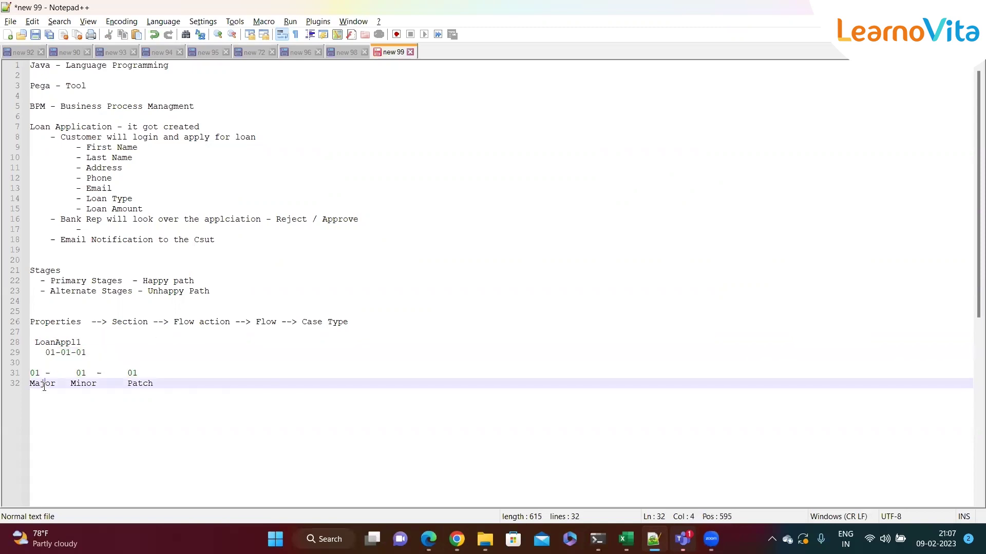
double_click(66, 353)
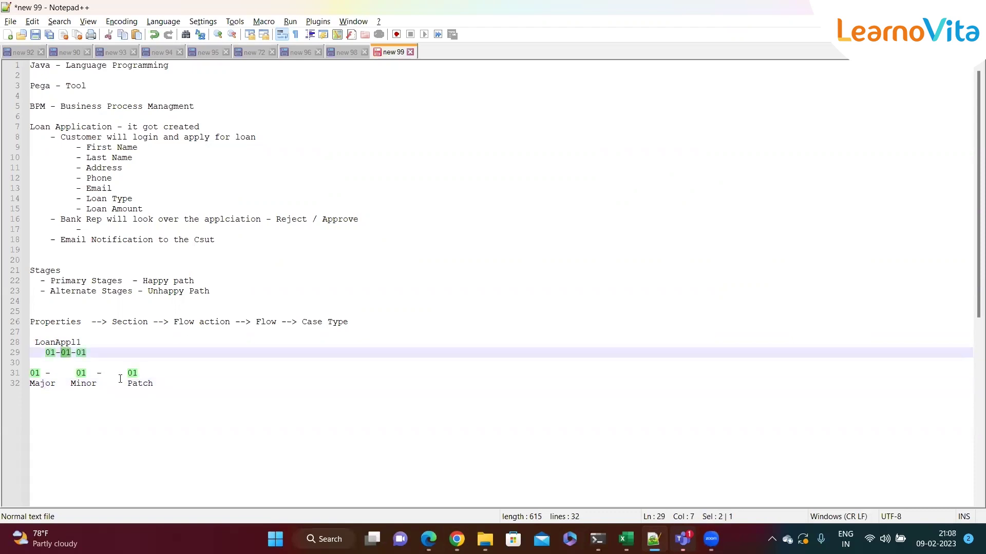
click(147, 385)
double_click(147, 385)
click(169, 387)
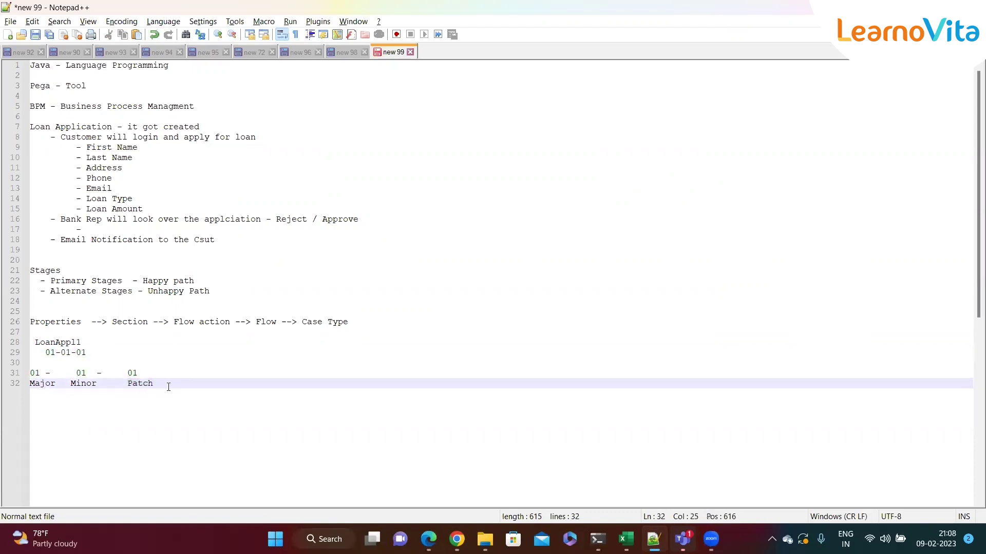
Step: Switch to Pega Dev Studio and change the description of ruleset version 01-01-01 to Sprint 1
key(alt+Tab)
click(491, 452)
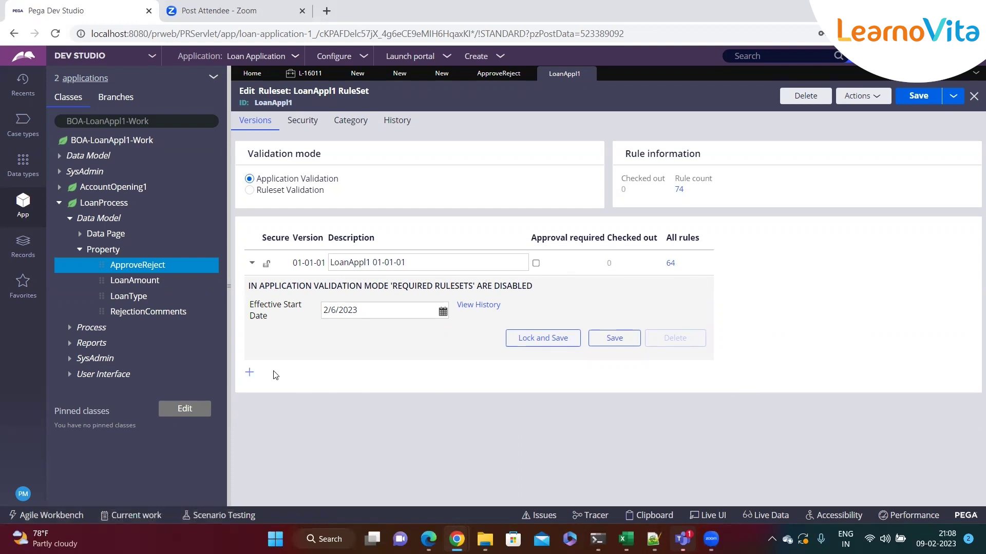
click(414, 264)
key(ctrl+a)
text(Sprint 1)
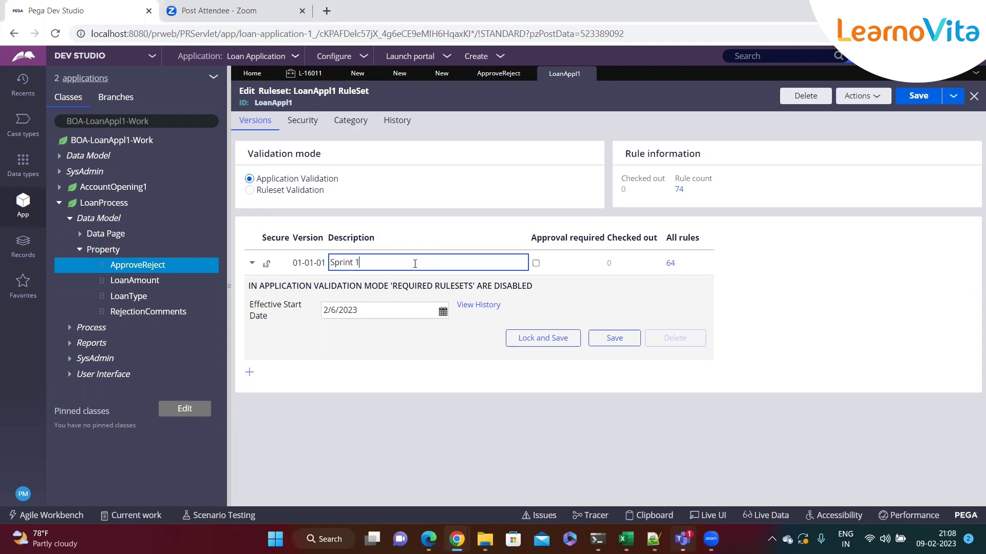
click(367, 386)
click(372, 265)
Step: Try out a new LoanAppl1 ruleset version numbered 01-01-05 and discard the creation form
click(250, 372)
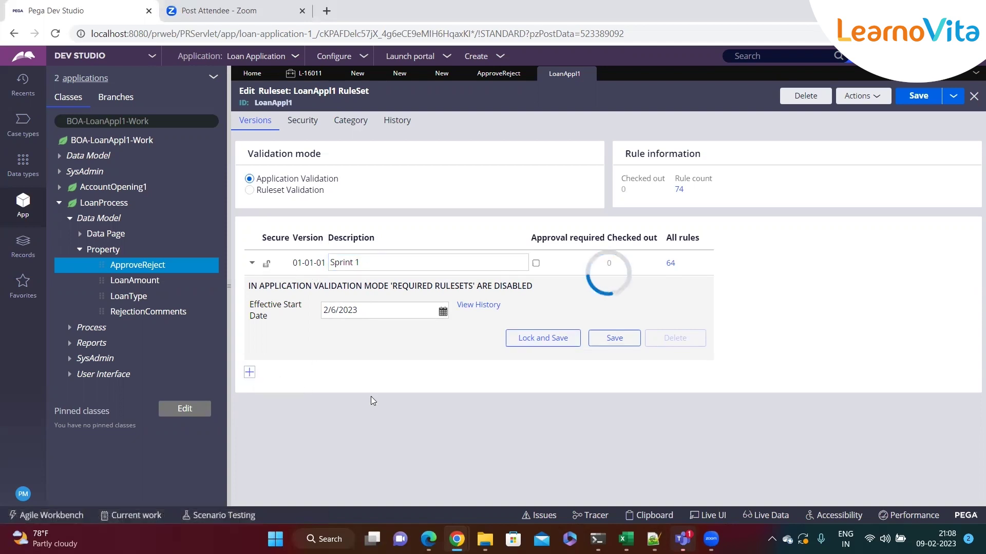
drag(515, 282, 561, 282)
key(End)
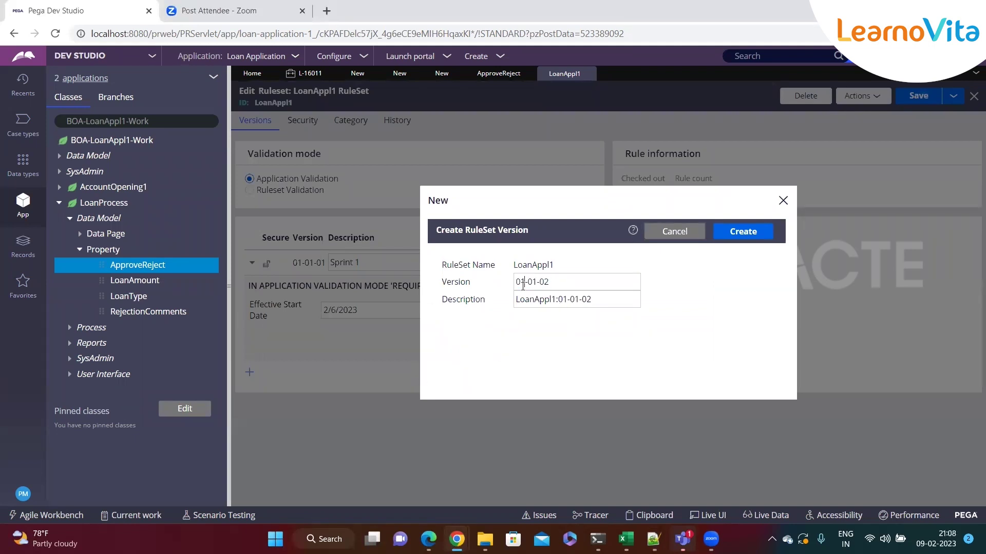
click(598, 300)
text(5)
drag(549, 282, 516, 282)
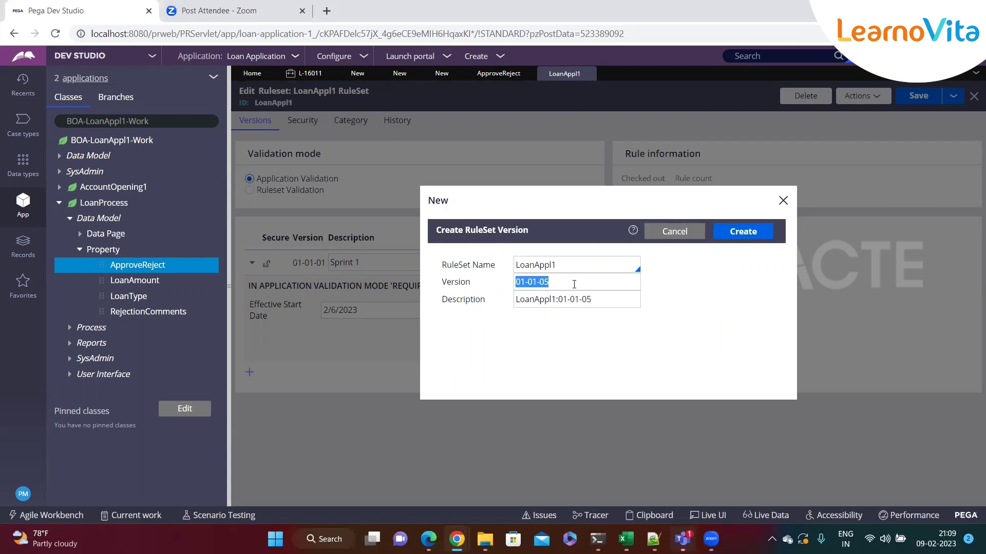
click(782, 202)
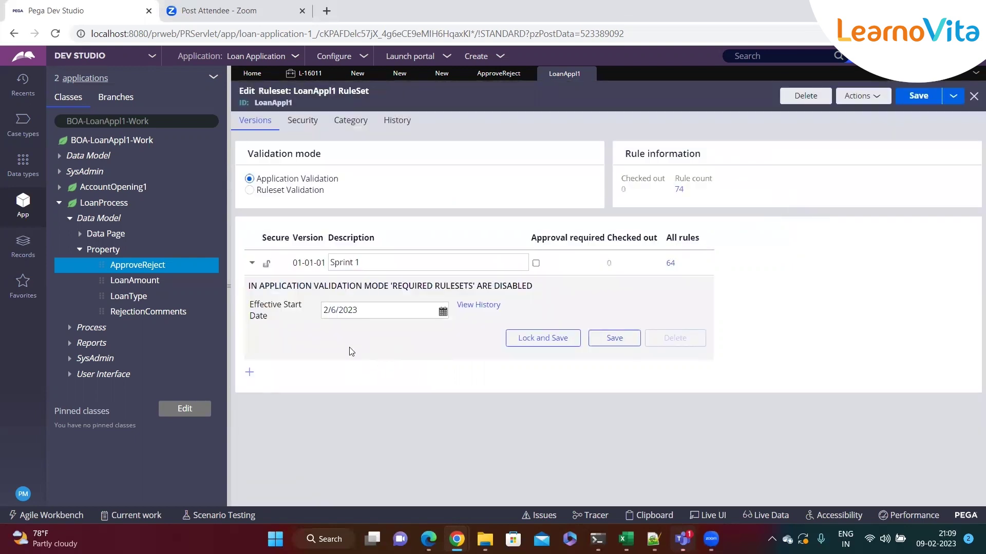
Step: Review the unsaved flow action and section forms, examining the section's Apply to class and Add to ruleset settings
drag(294, 263, 326, 264)
click(489, 118)
click(439, 74)
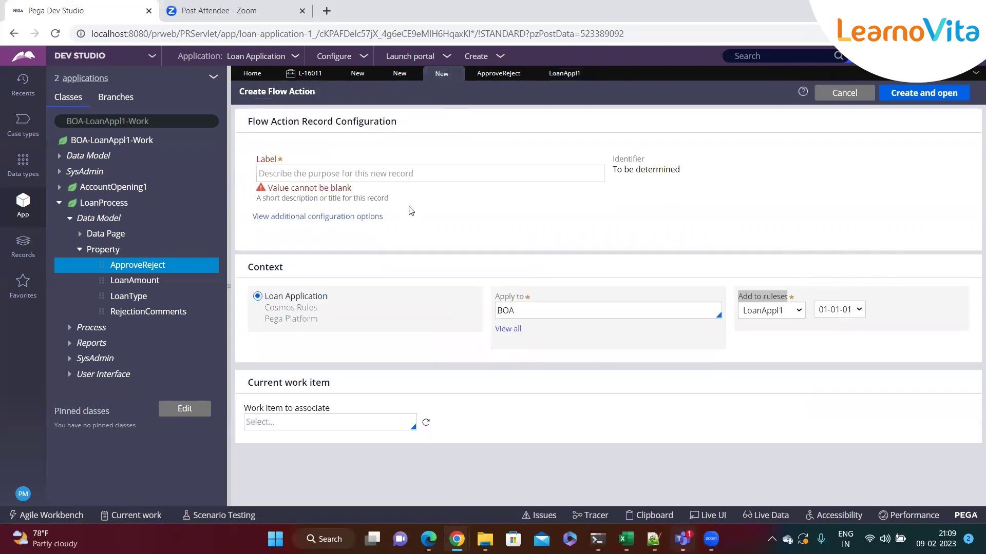
click(400, 75)
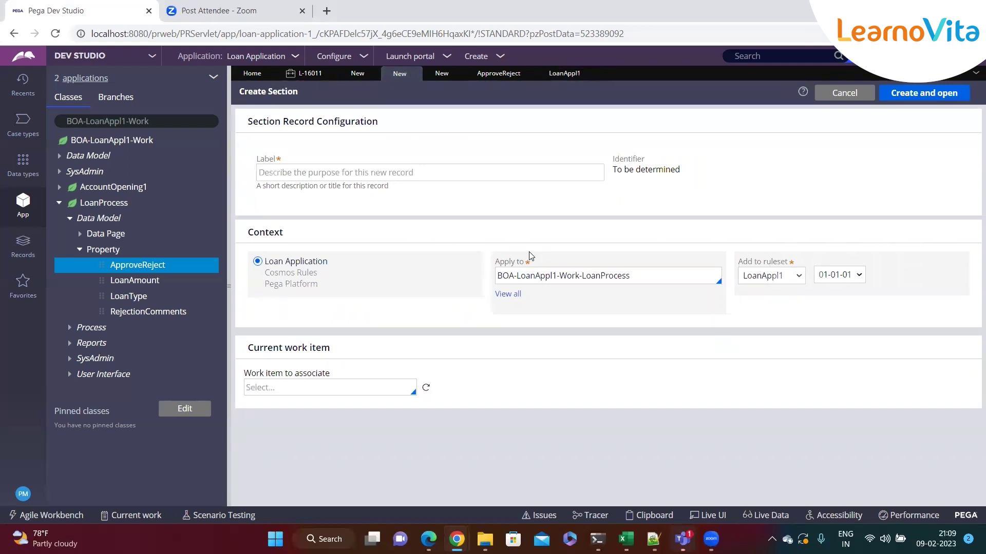
drag(496, 263, 503, 264)
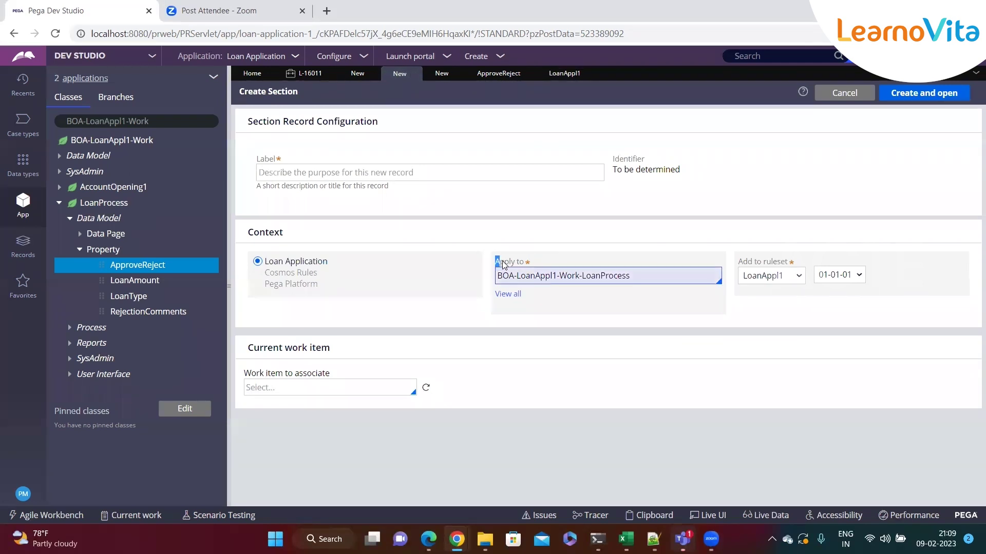
click(645, 280)
drag(739, 262, 789, 267)
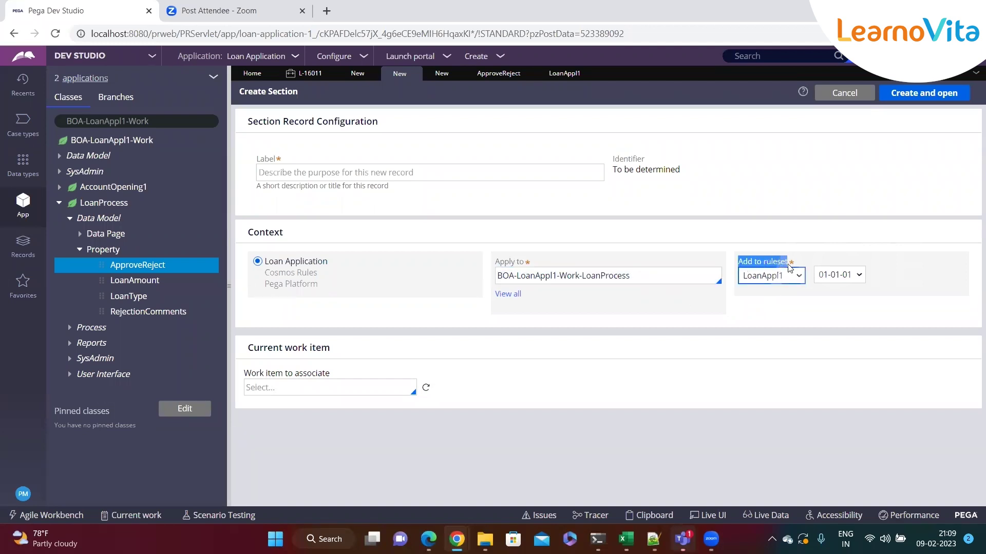
Step: Inspect the ruleset and version choices offered for the new section, leaving the current selections in place
click(829, 276)
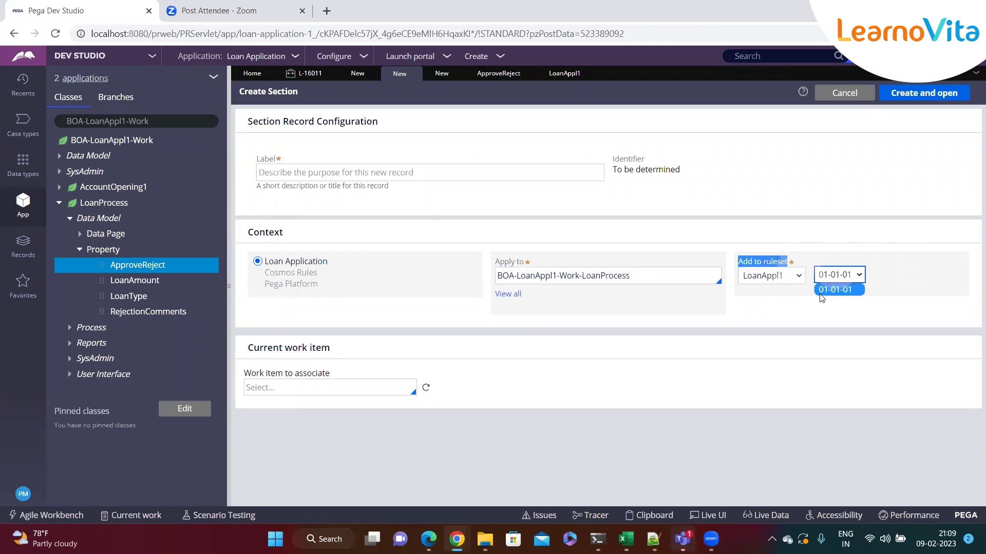
click(789, 298)
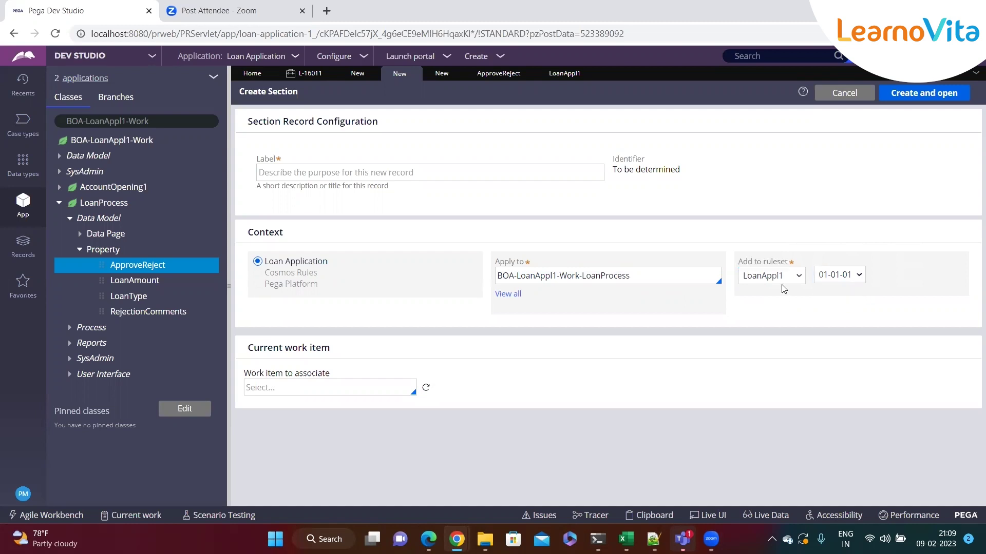
click(789, 277)
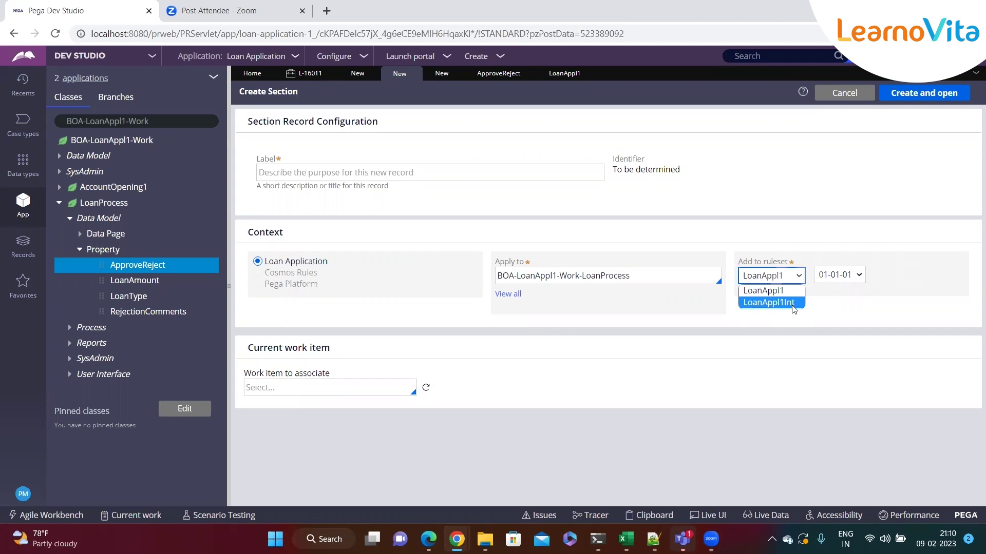
click(843, 311)
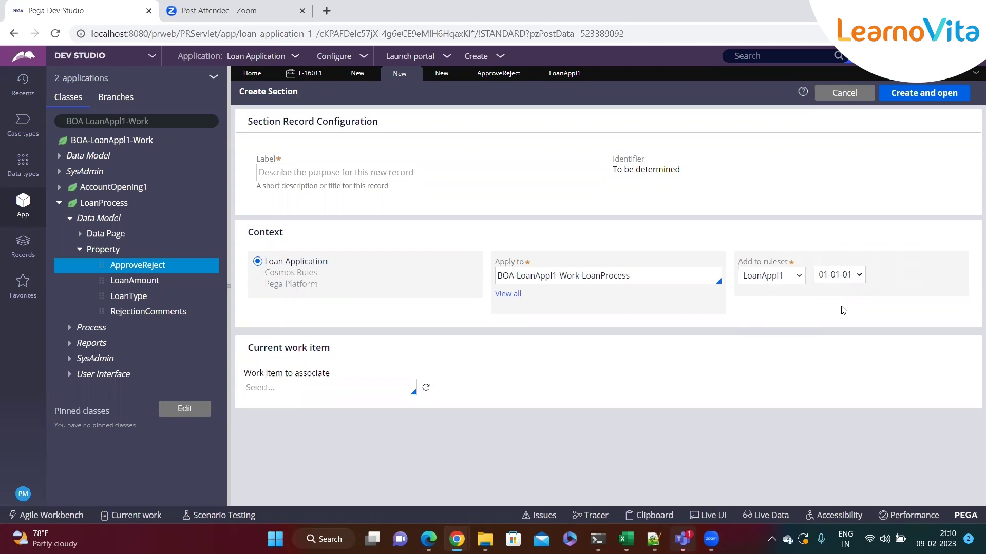
click(795, 280)
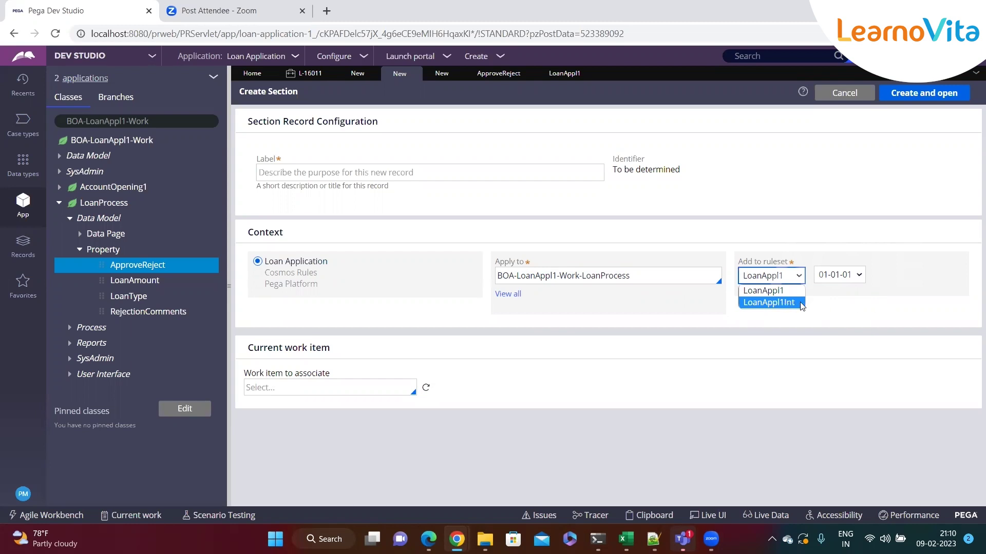
click(816, 304)
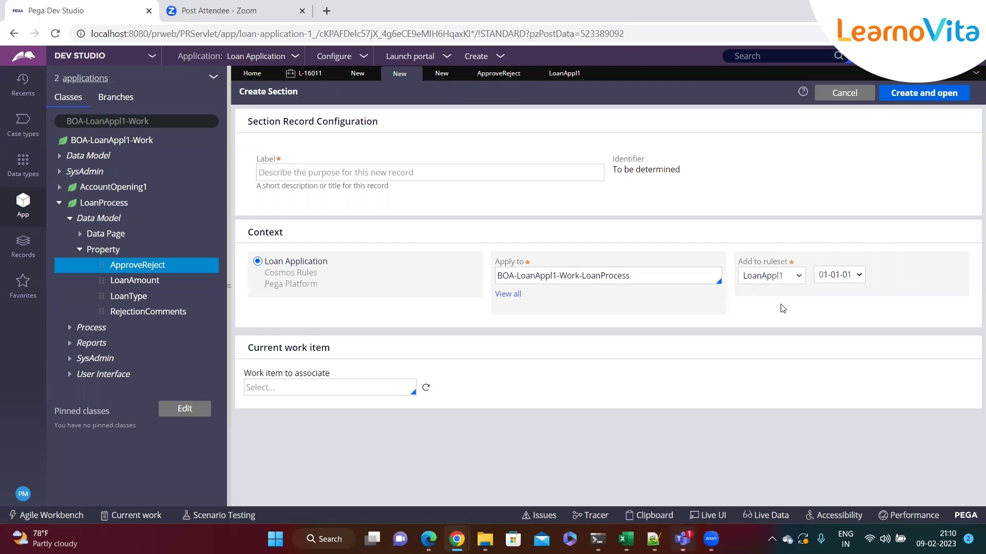
Step: Switch to Notepad++ and add version 01-01-02 below 01-01-01 in the LoanAppl1 list
key(alt+Tab)
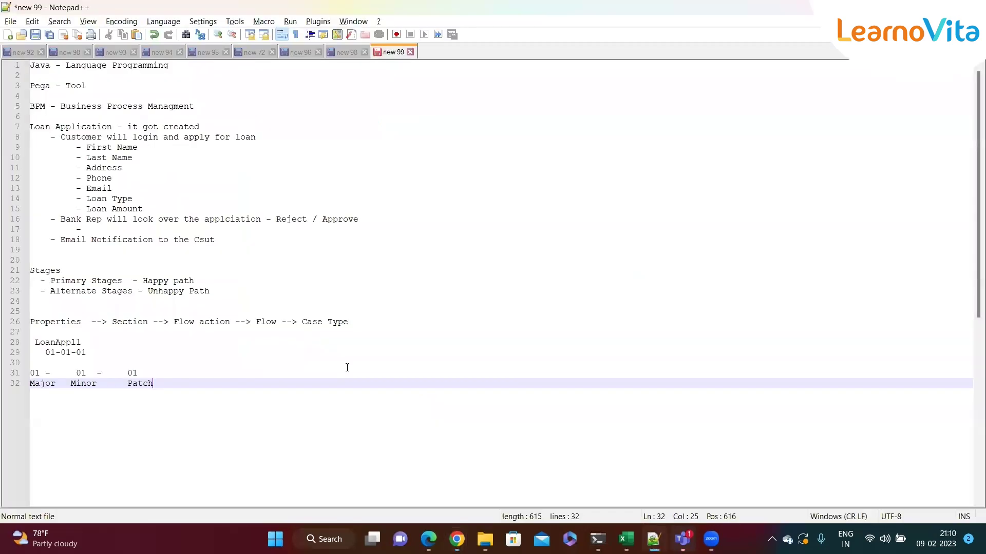
click(107, 352)
key(Return)
text(0)
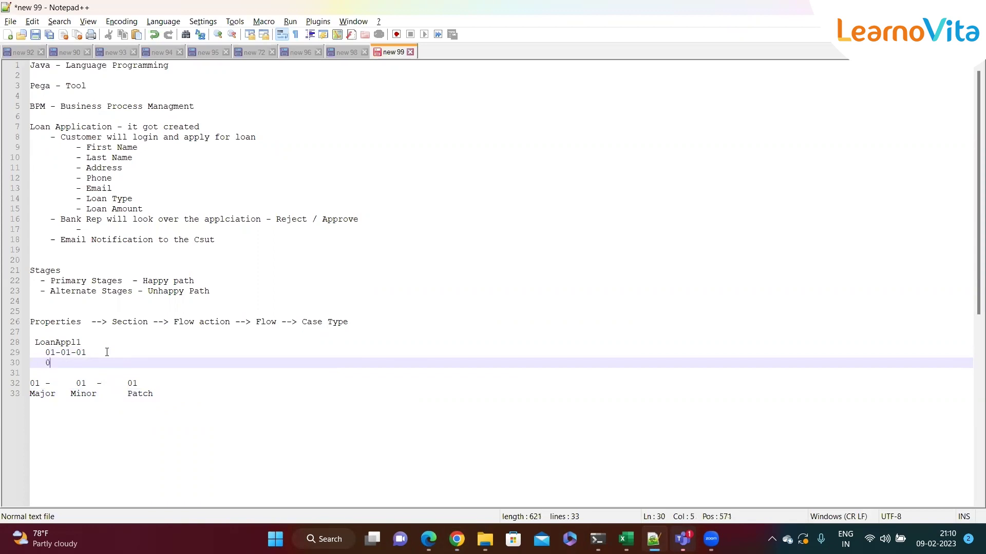
text(1-01-02)
key(Return)
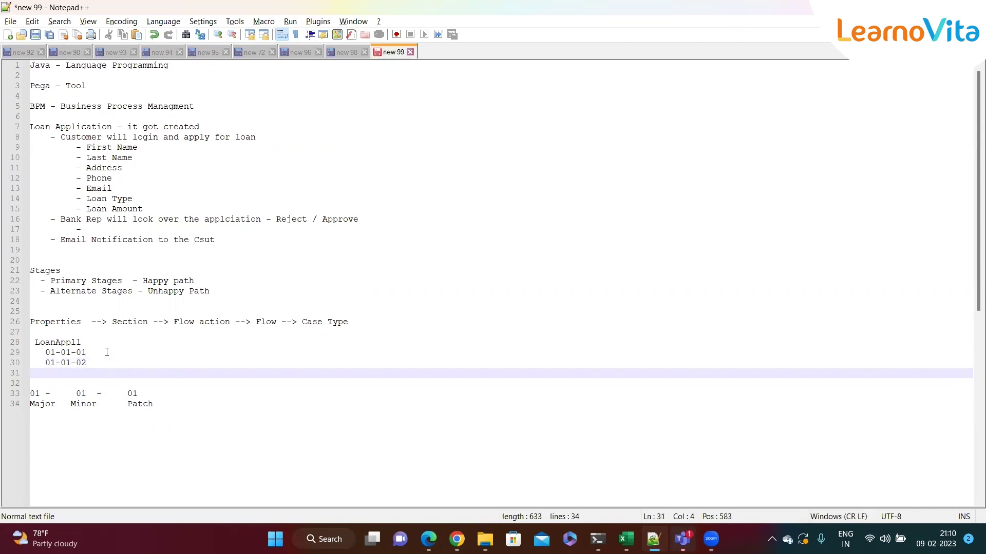
Step: Add version 01-01-99 to the LoanAppl1 list as the highest patch number
text(01-)
text(01)
text(099)
key(BackSpace)
key(BackSpace)
key(BackSpace)
text(-99)
drag(87, 373, 77, 374)
click(96, 371)
Step: Leave a blank line, add version 01-02-01, and compare its minor number with the 01-01 versions above
key(Return)
key(Return)
text(01-)
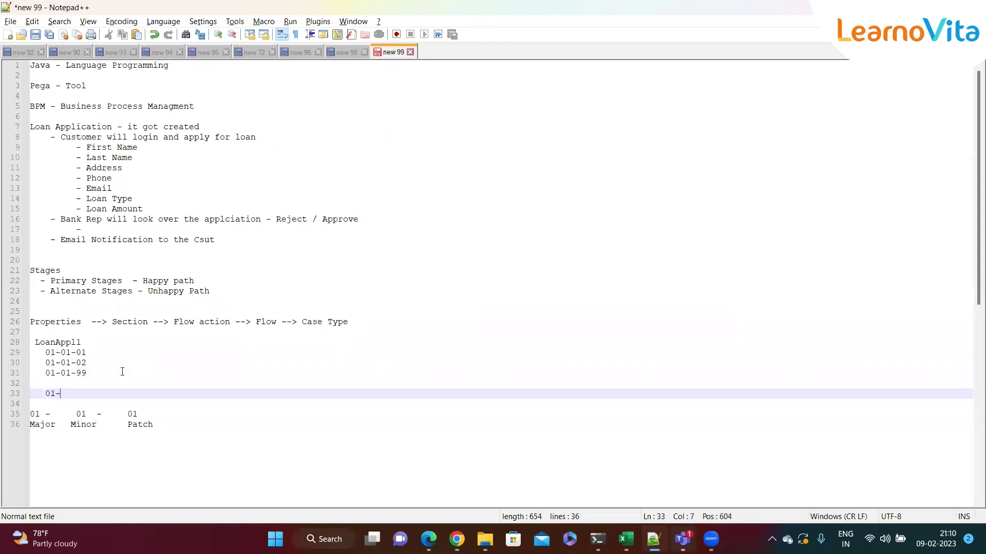
text(02-01)
drag(43, 394, 86, 393)
click(86, 393)
drag(42, 353, 83, 374)
click(99, 374)
click(110, 368)
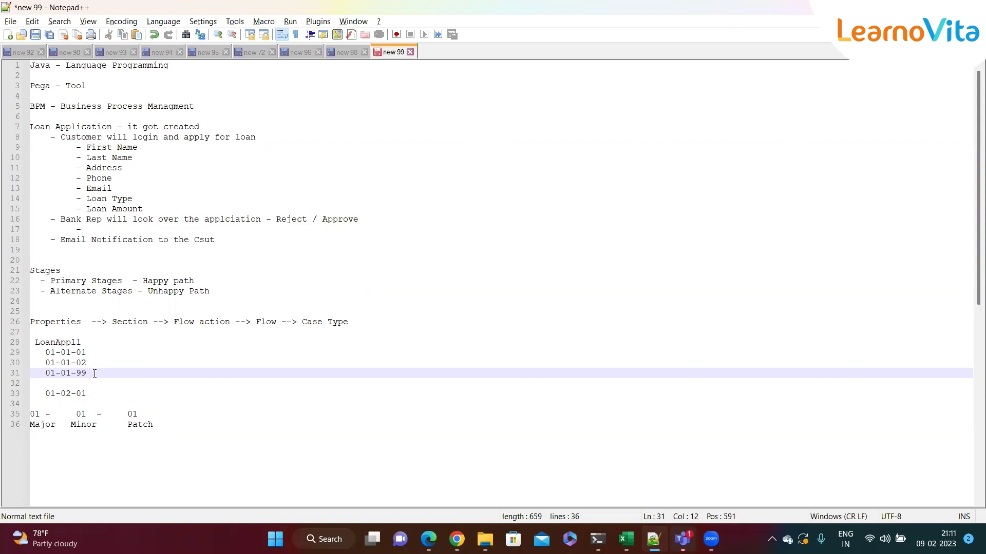
drag(88, 373, 77, 373)
drag(71, 394, 62, 394)
Step: Add versions 01-02-02 and 01-99-99 on separate lines below 01-02-01
click(110, 395)
key(Return)
text(01)
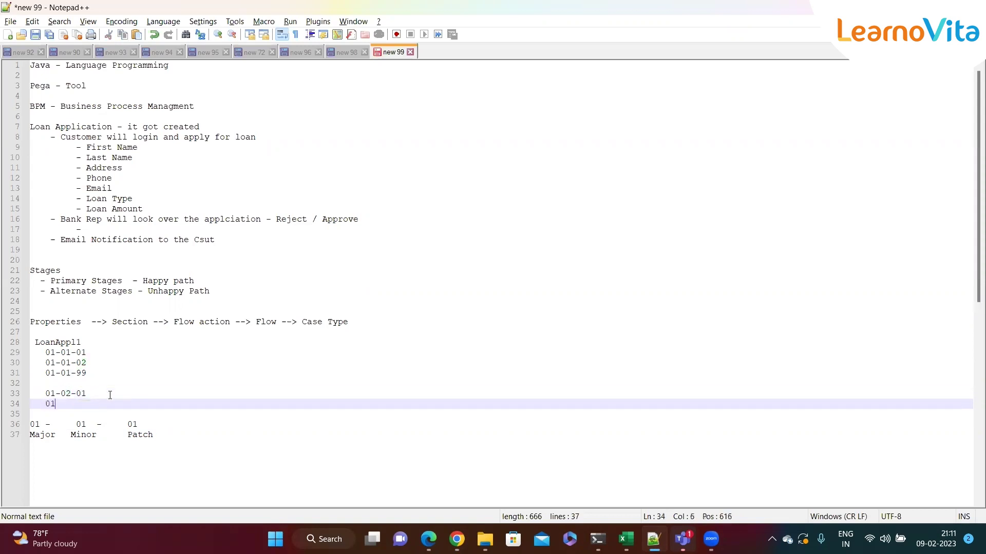
text(-02-02)
key(Return)
text(01-)
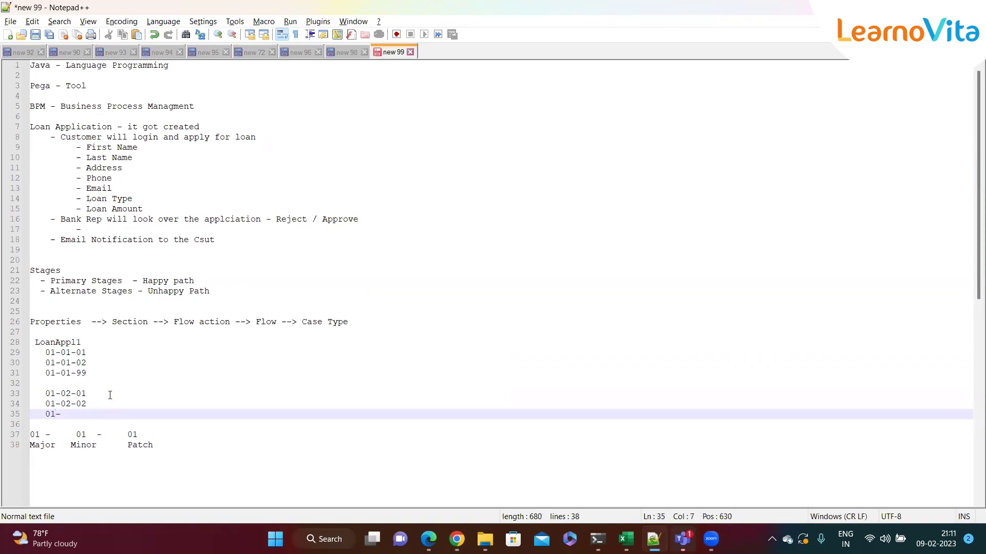
text(99-99)
click(112, 400)
click(102, 413)
drag(83, 414, 71, 415)
drag(63, 414, 87, 414)
click(99, 414)
Step: Leave a blank line and add version 02-01-01 to show the next major version
key(Return)
key(Return)
text(02-01-07)
key(BackSpace)
text(1)
Step: Review the complete LoanAppl1 version list against the Major, Minor and Patch labels
drag(90, 434, 30, 344)
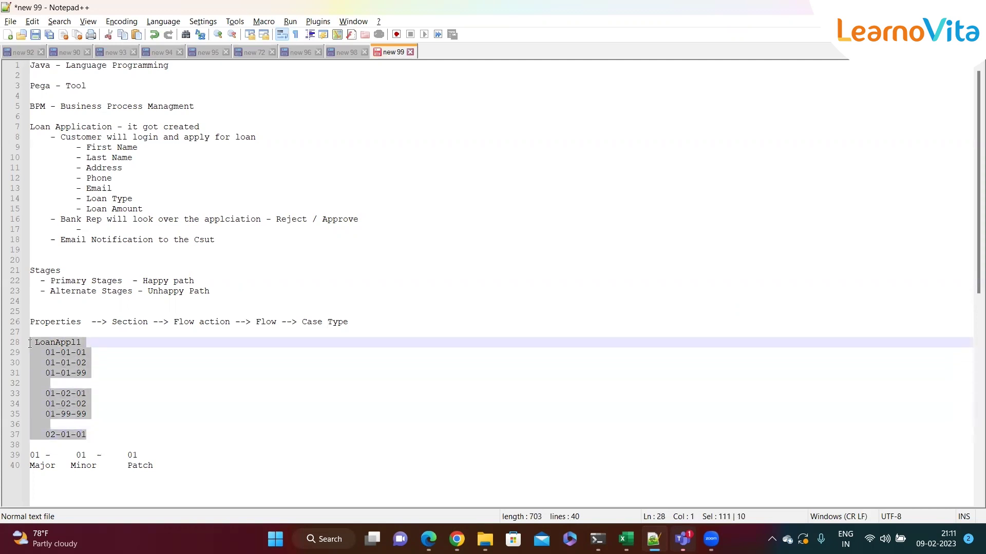
click(123, 392)
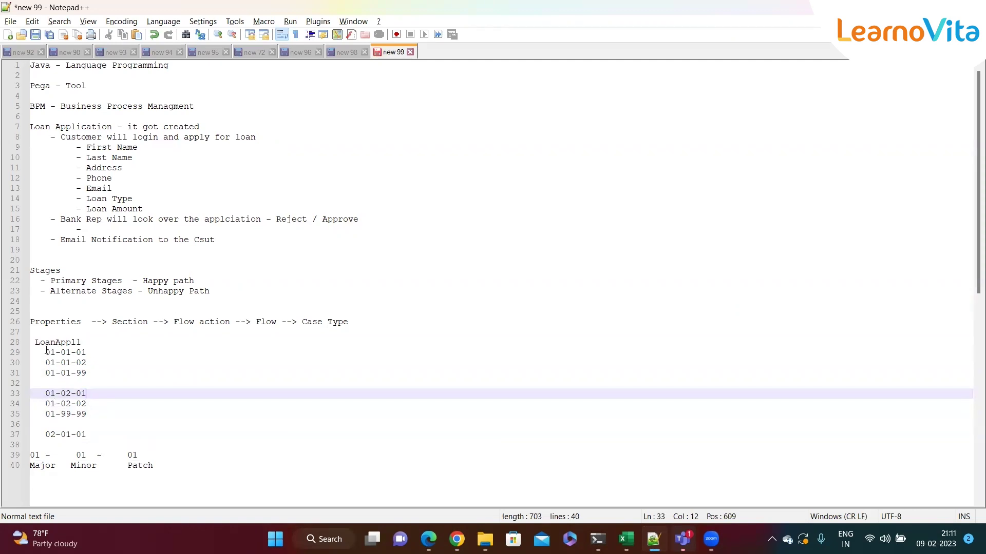
click(98, 343)
click(104, 354)
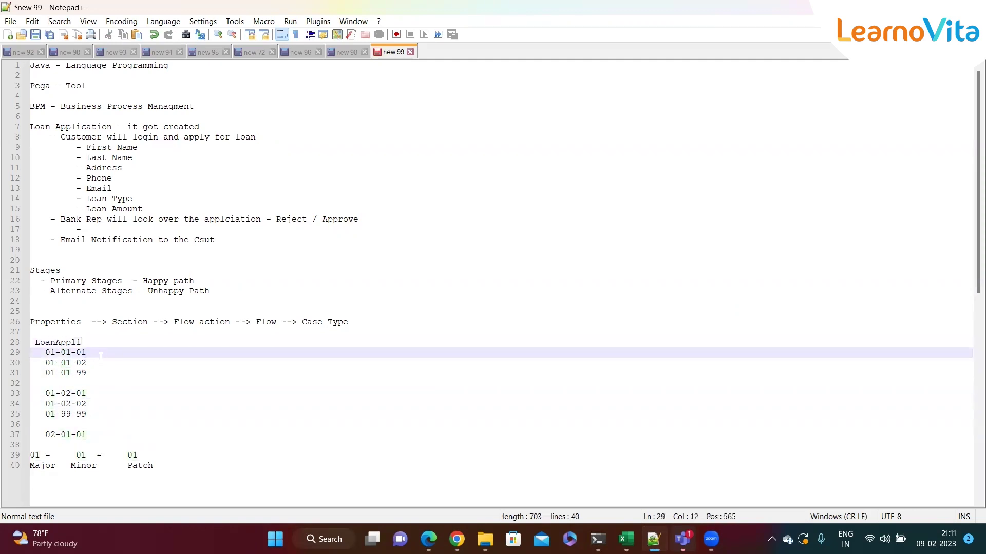
drag(99, 356, 41, 352)
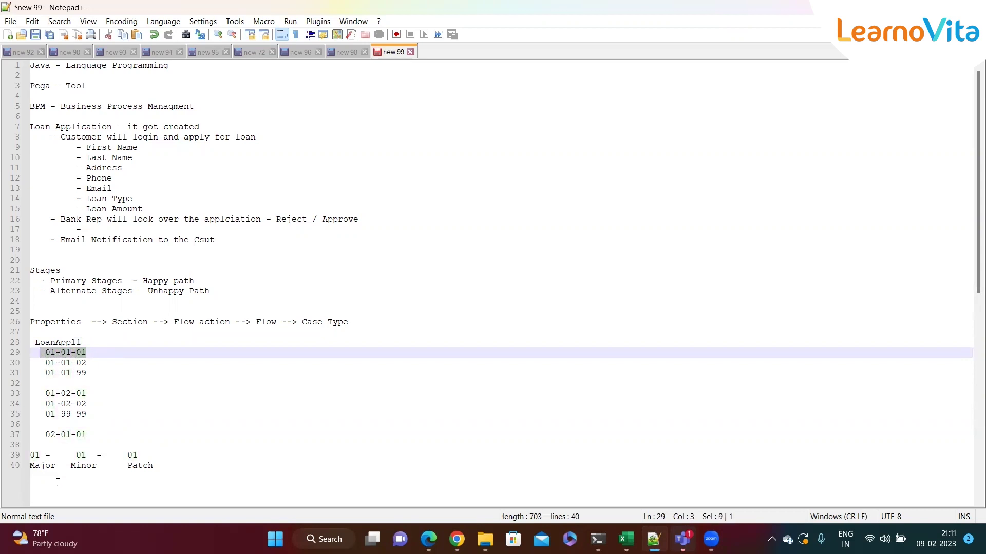
double_click(42, 466)
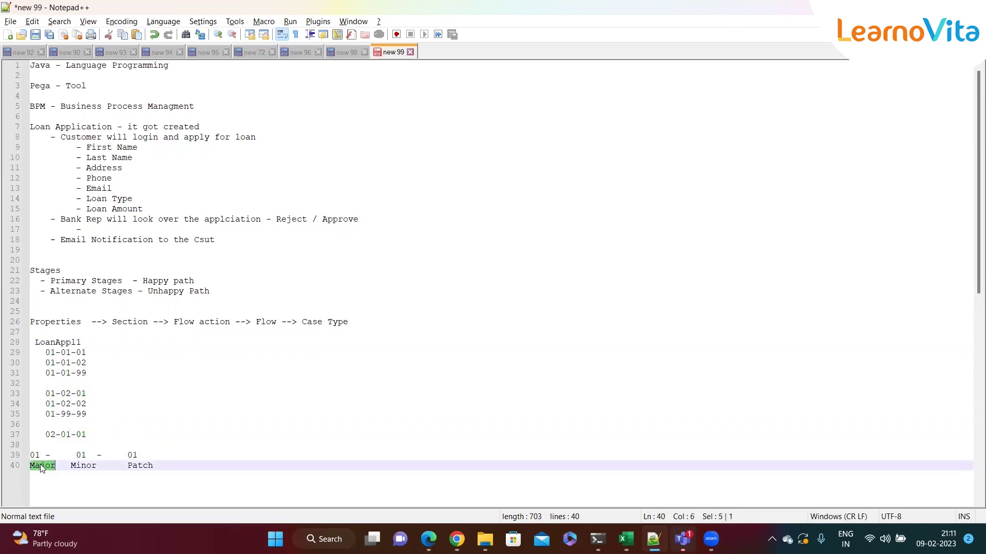
double_click(82, 465)
double_click(140, 465)
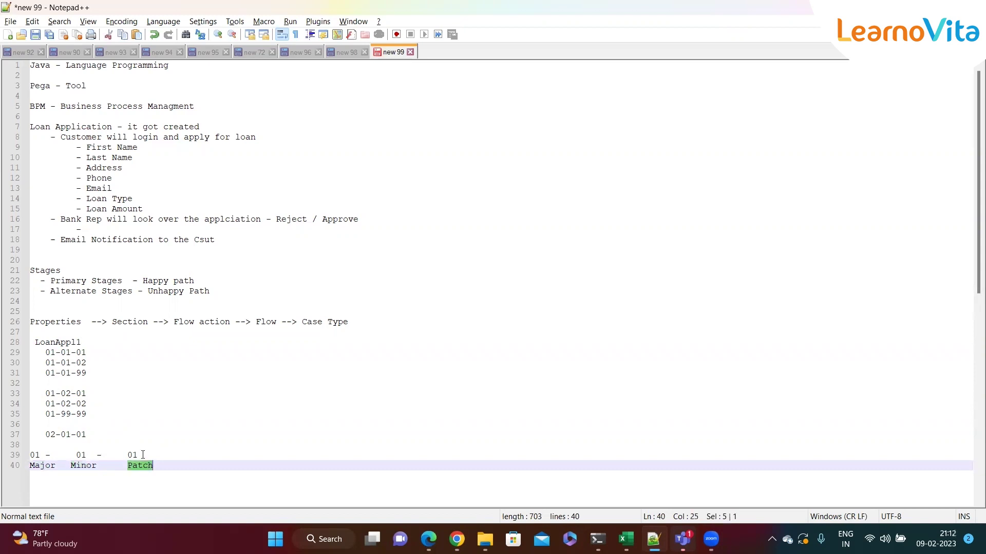
Step: Switch to Pega Dev Studio and examine the version entry of the LoanAppl1 ruleset
click(143, 455)
key(alt+Tab)
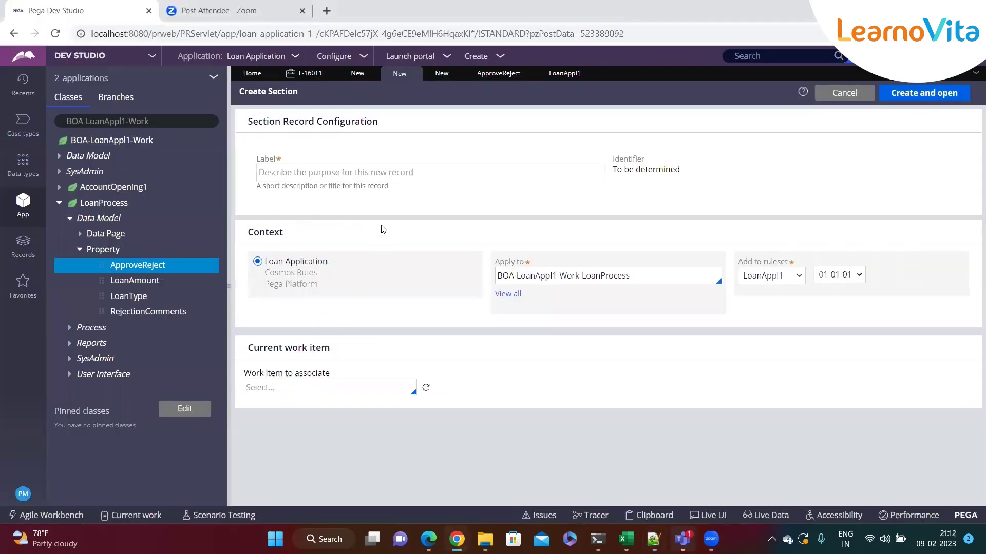
click(554, 75)
click(383, 263)
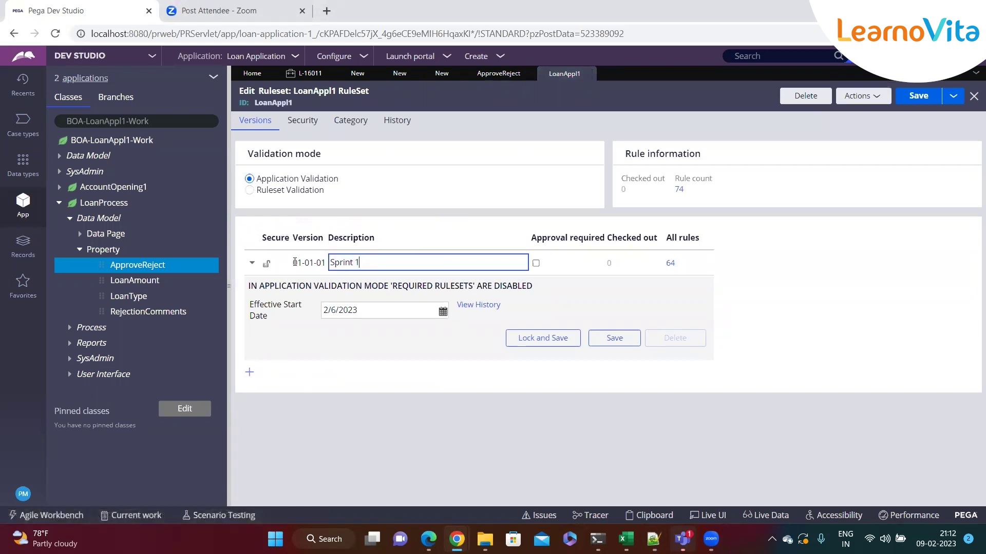
drag(292, 264, 326, 265)
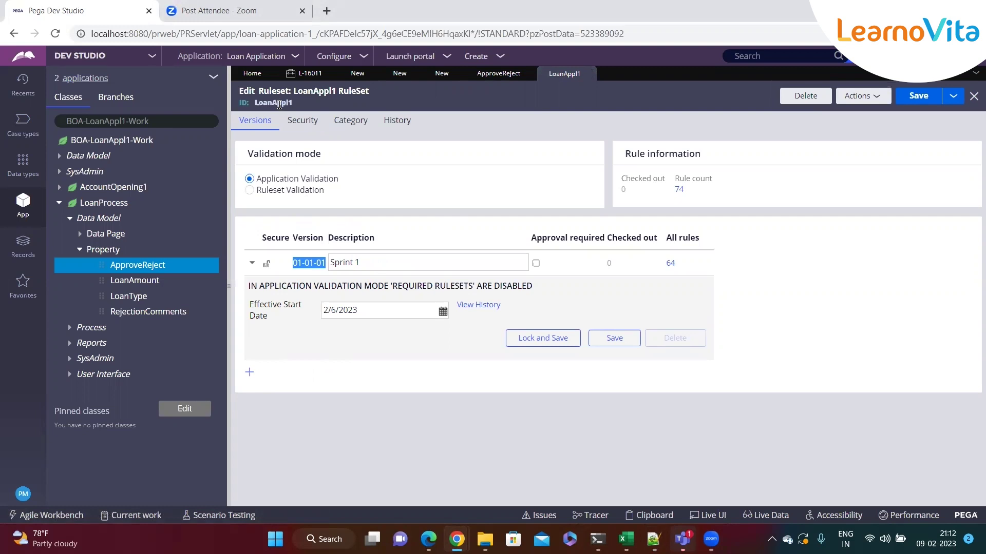
click(380, 264)
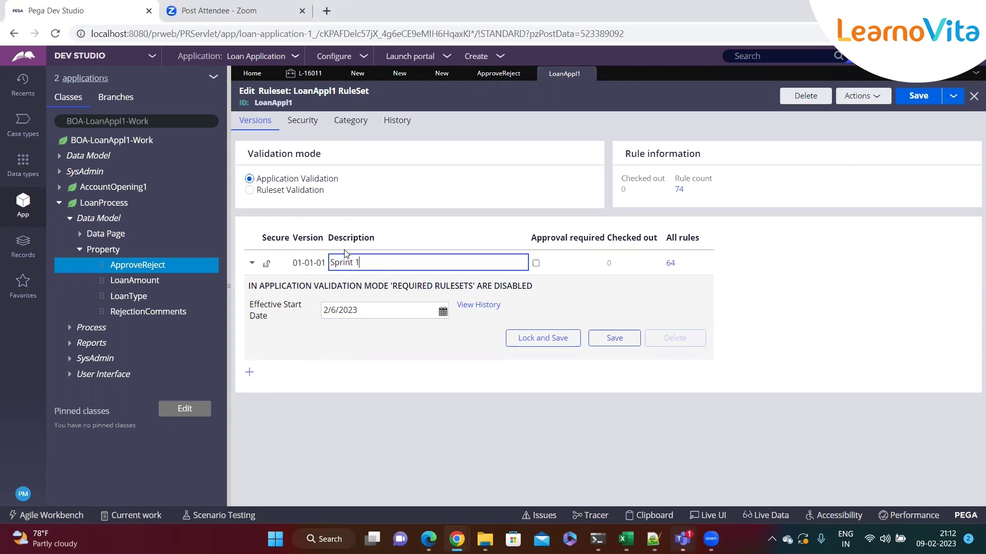
Step: Examine the Description column and its entry for the existing LoanAppl1 ruleset version
drag(331, 239, 383, 239)
click(384, 263)
drag(361, 263, 330, 275)
click(333, 263)
double_click(333, 240)
click(390, 266)
Step: Start a new LoanAppl1 ruleset version 01-01-02 with the description Bug 001
click(250, 373)
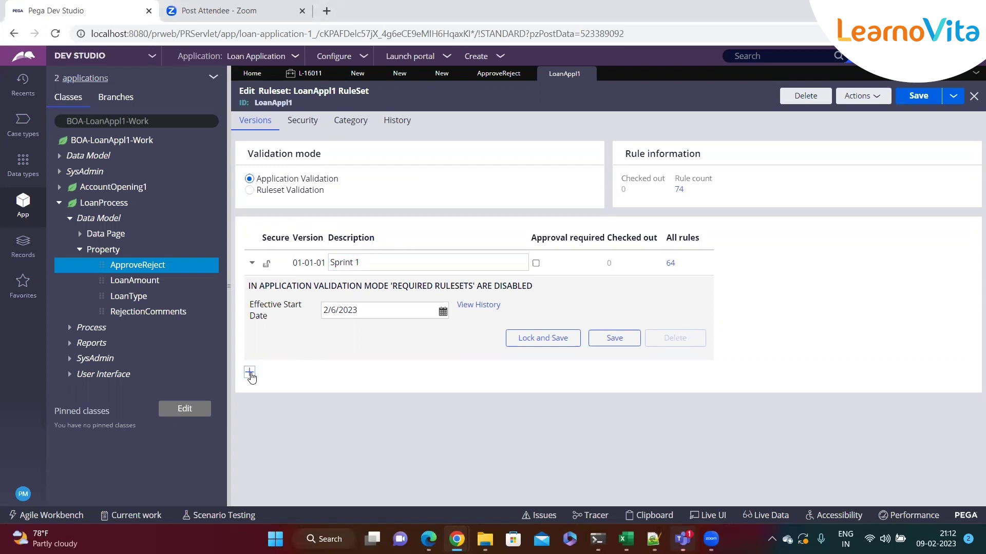
triple_click(574, 302)
text(Spri)
key(BackSpace)
key(BackSpace)
key(BackSpace)
text(Bug 001)
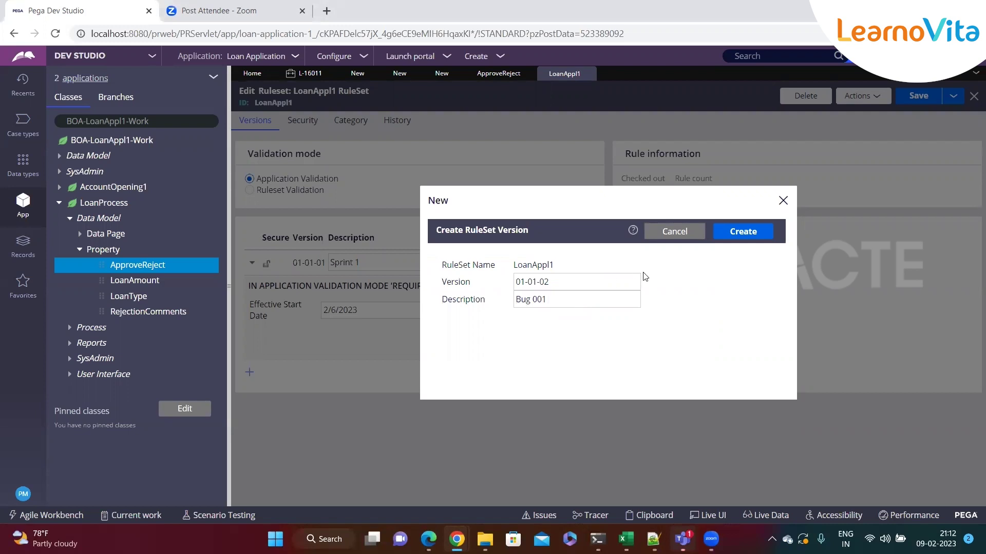
Step: Check the drafted version number and description, and discard the new ruleset version without creating it
click(556, 289)
drag(556, 289, 519, 288)
click(574, 301)
drag(549, 301, 514, 303)
click(563, 303)
click(783, 200)
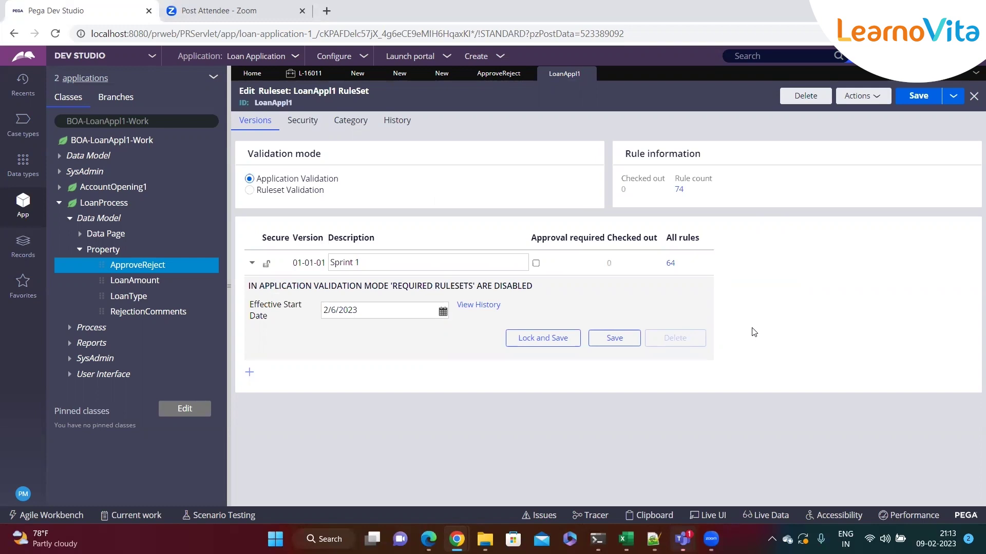
Step: Check the Add to ruleset setting and the available versions on the Create Property form
click(357, 73)
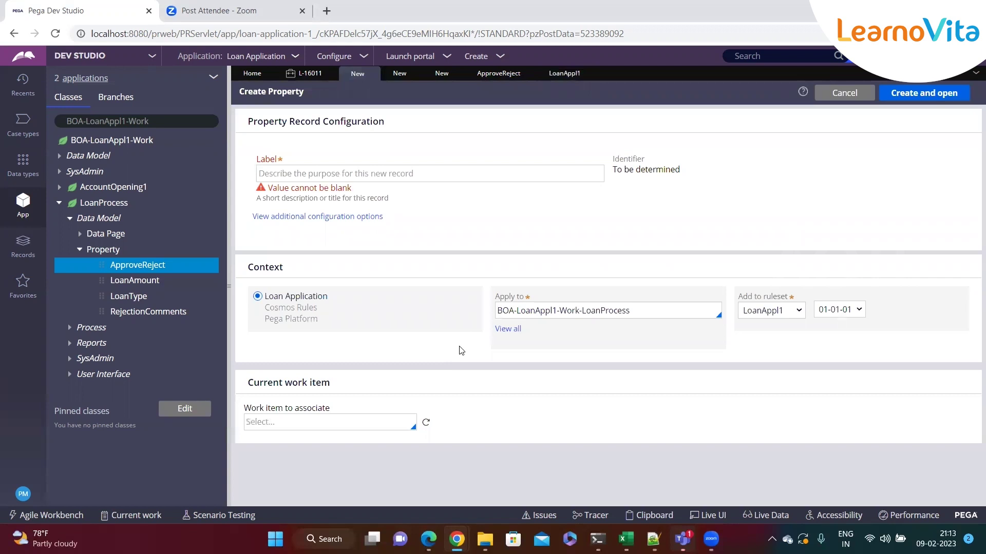
click(649, 306)
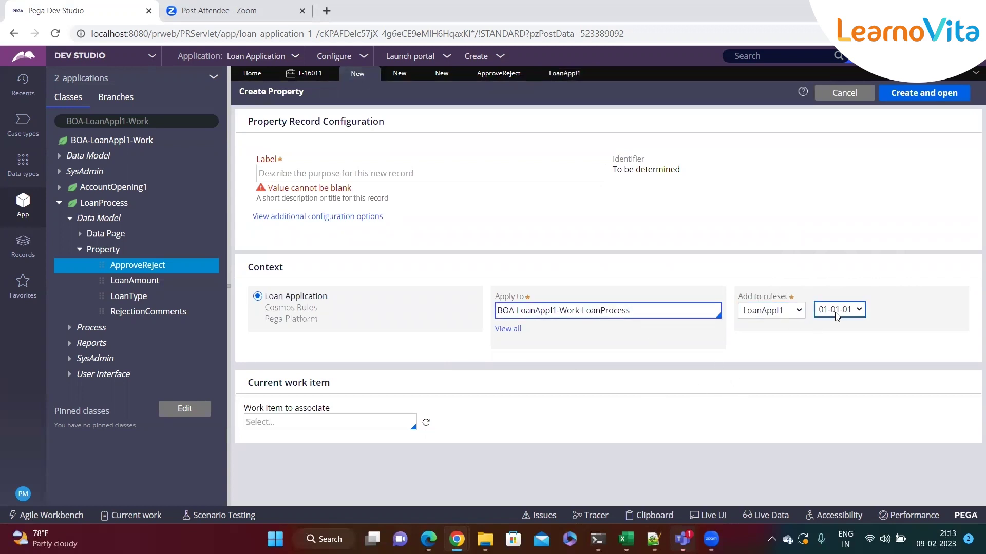
drag(745, 299, 787, 297)
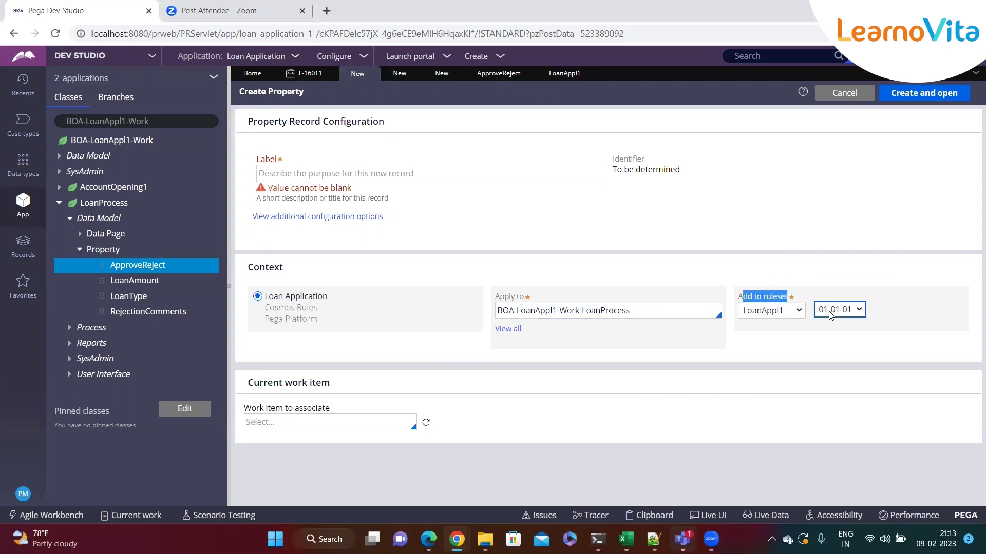
click(856, 312)
click(851, 332)
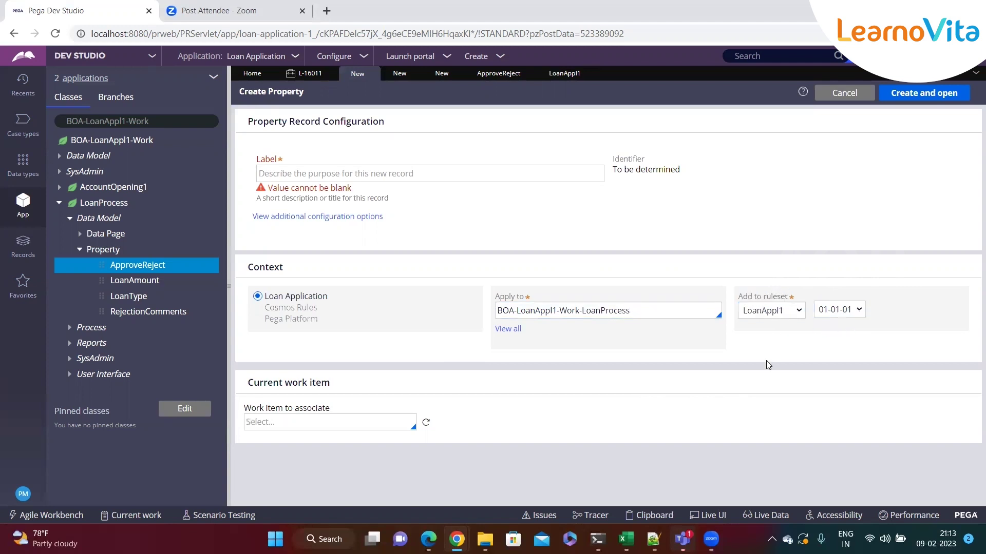
Step: Switch to the Notepad++ notes and review the Major, Minor and Patch parts of the version number
click(653, 539)
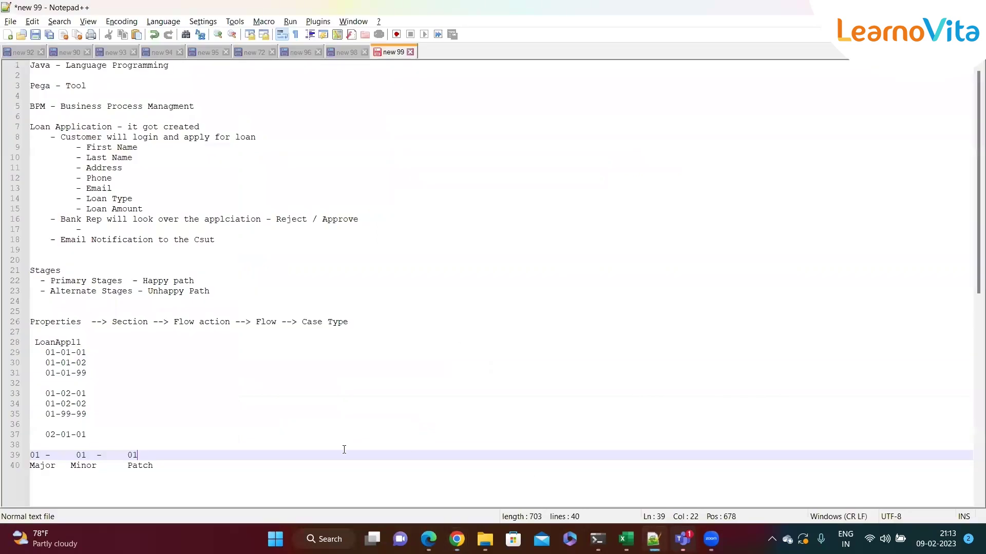
click(154, 404)
scroll(122, 367, down, 1)
drag(61, 436, 31, 424)
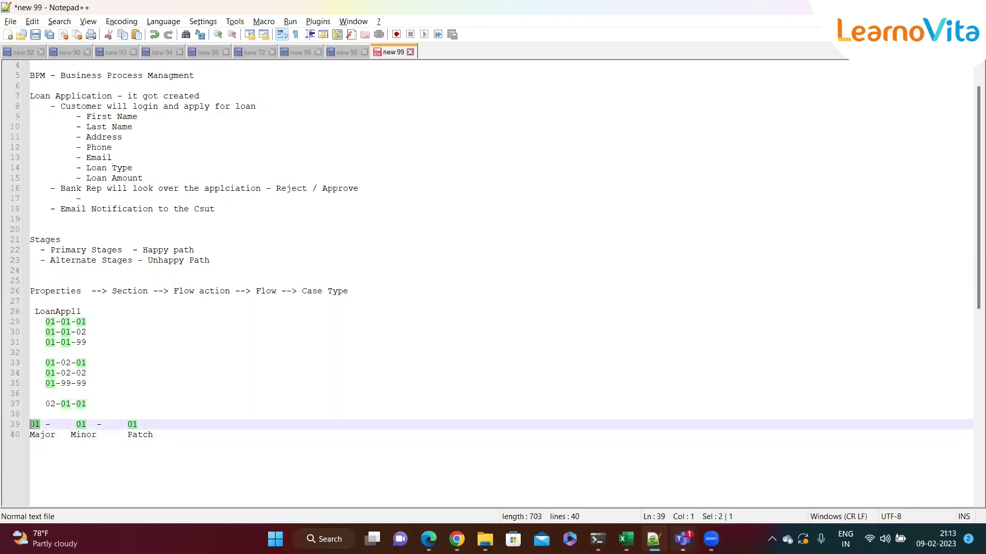
double_click(94, 435)
double_click(153, 436)
click(184, 434)
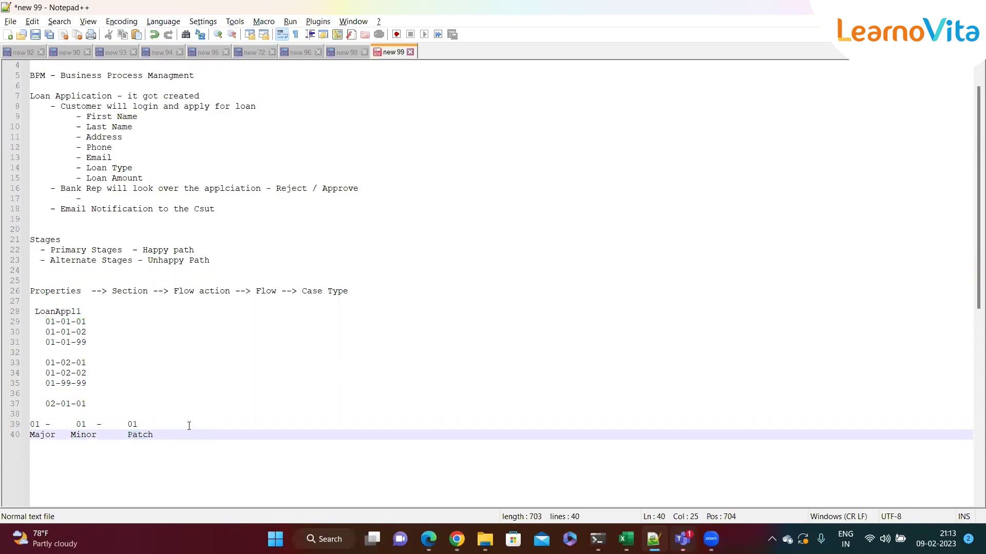
Step: Return to Pega Dev Studio and check which rulesets the new property can be added to
key(alt+Tab)
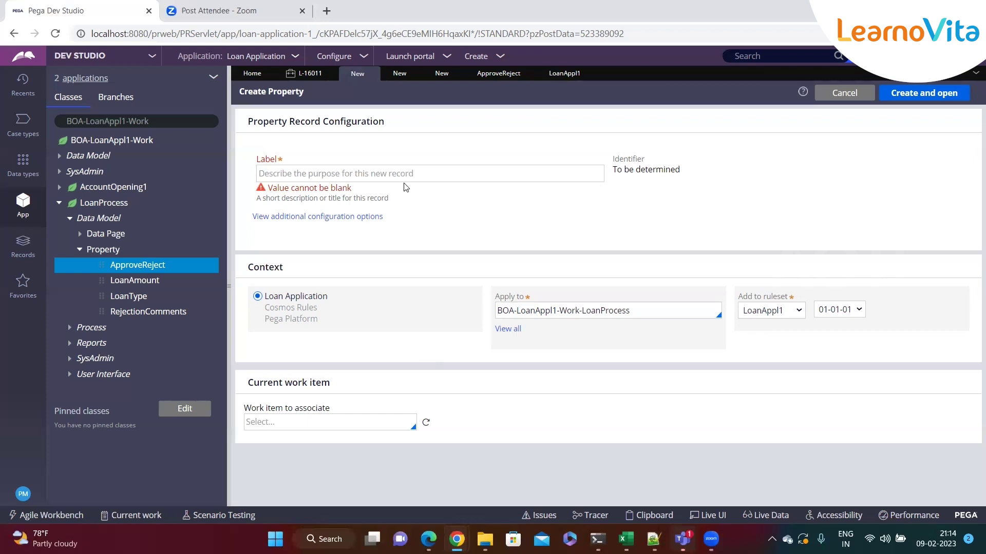
click(757, 314)
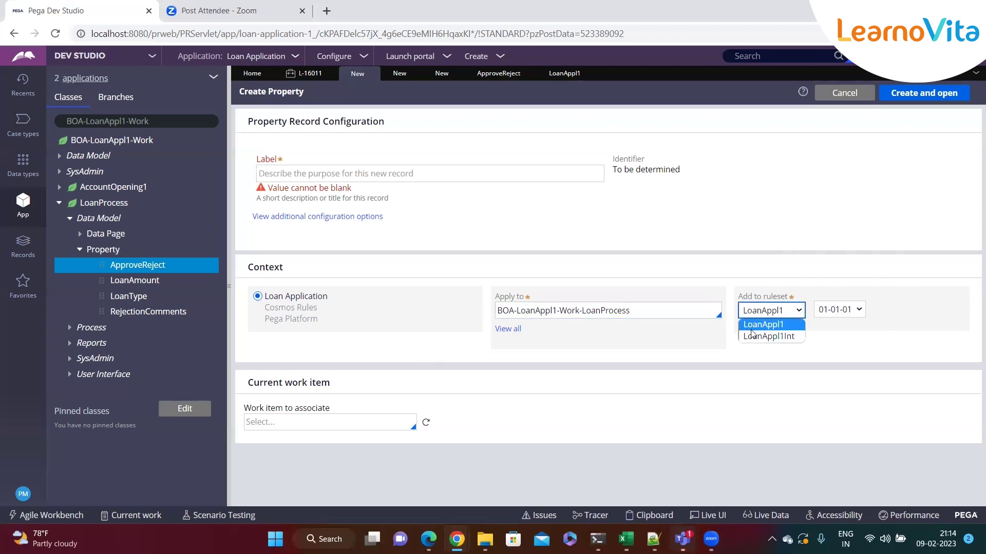
click(736, 356)
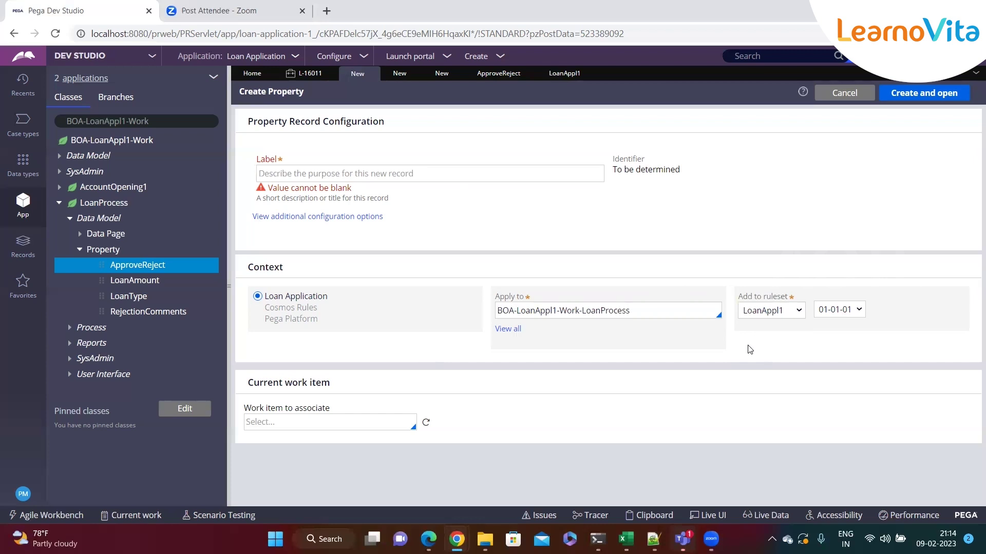
Step: Look through the SysAdmin rule types that can be created from the LoanProcess class for a ruleset option
click(17, 249)
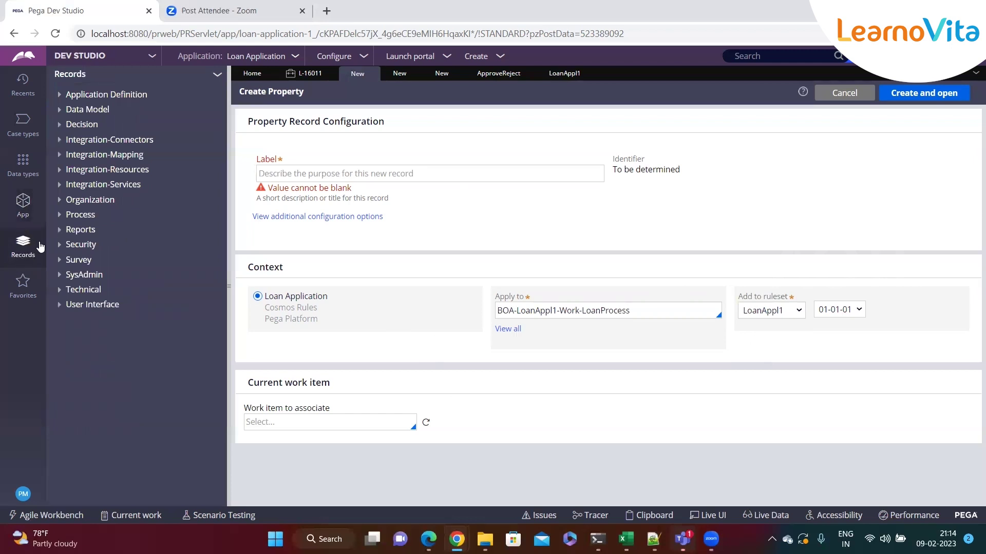
click(30, 220)
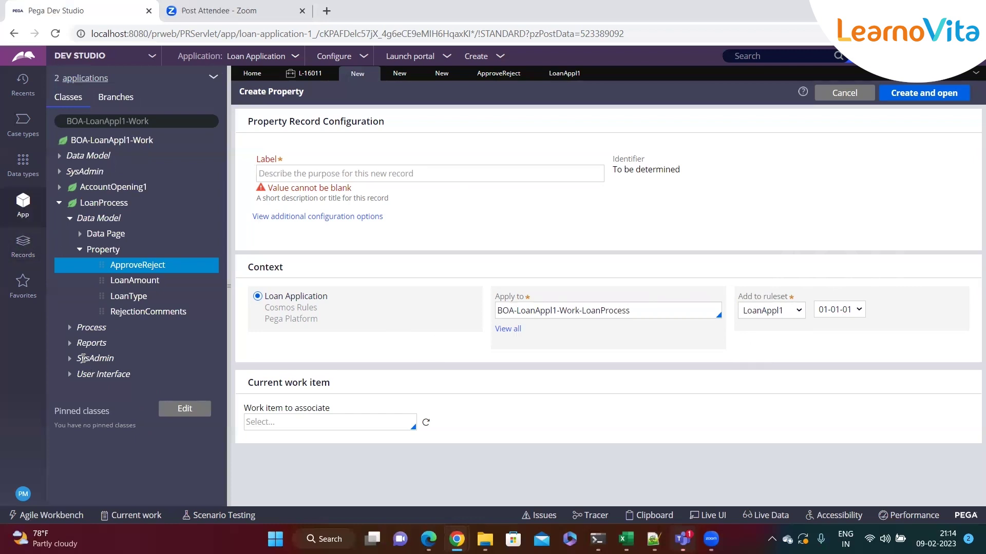
right_click(103, 203)
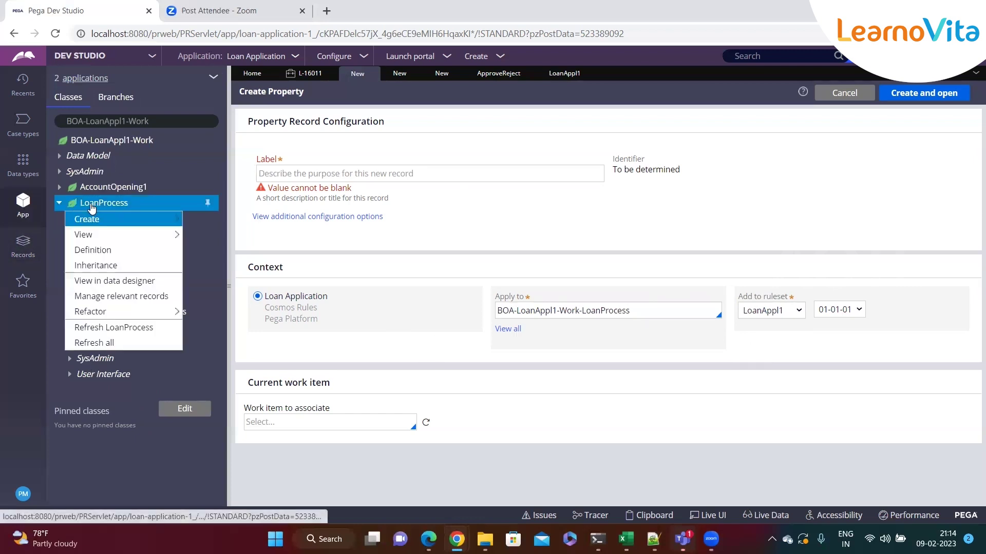
mouse_move(101, 210)
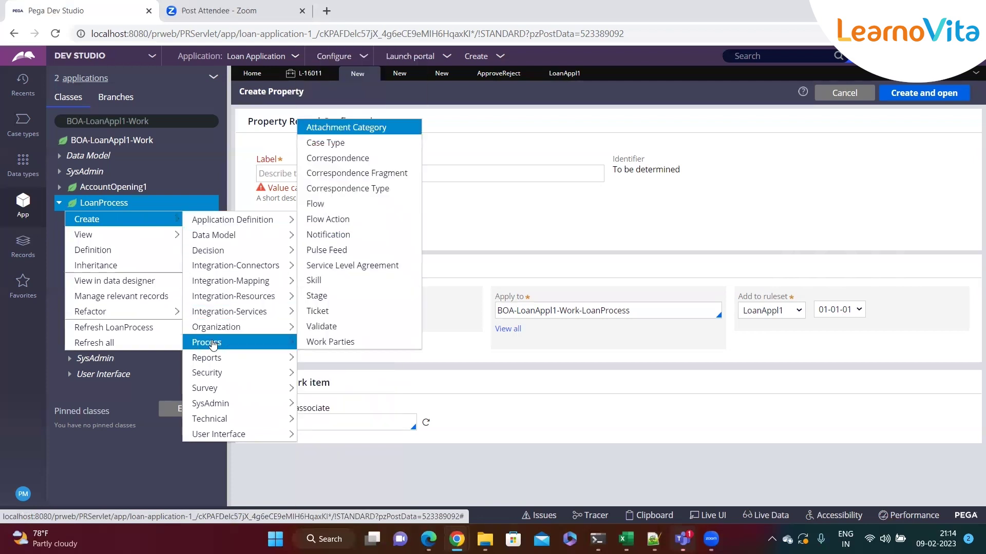
mouse_move(213, 405)
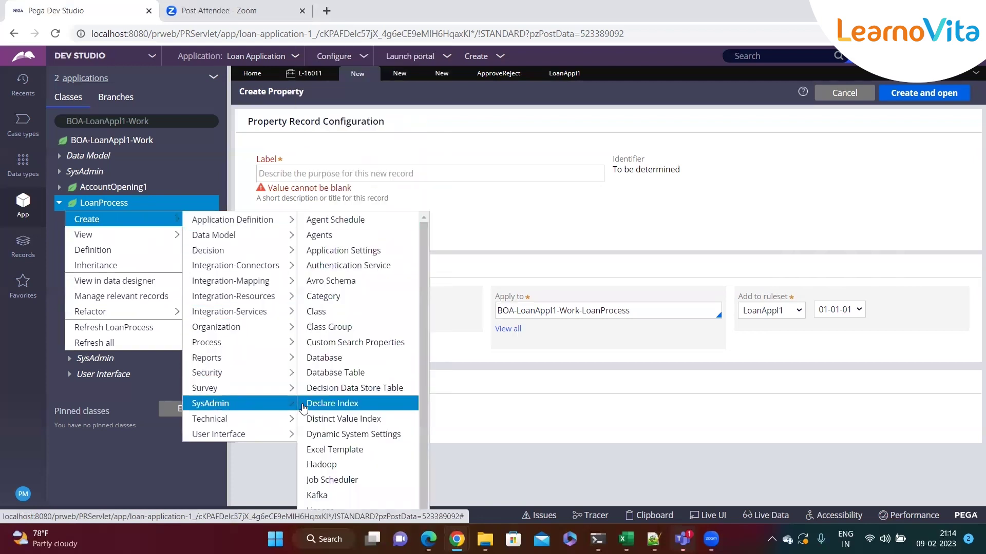
scroll(363, 406, down, 1)
scroll(363, 405, down, 1)
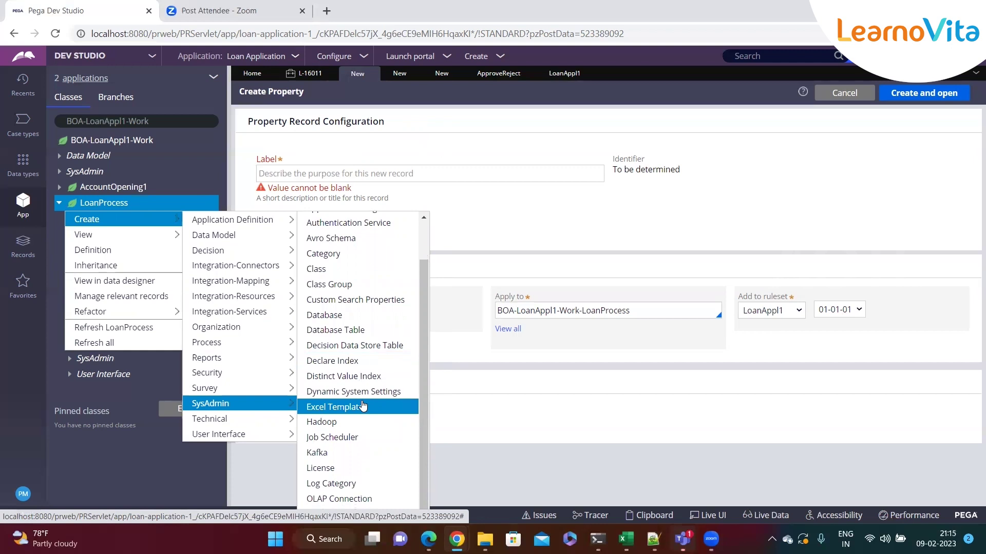
scroll(363, 407, up, 1)
scroll(368, 413, down, 1)
Step: Look through the creatable SysAdmin record types in the Records explorer for a ruleset option
click(20, 249)
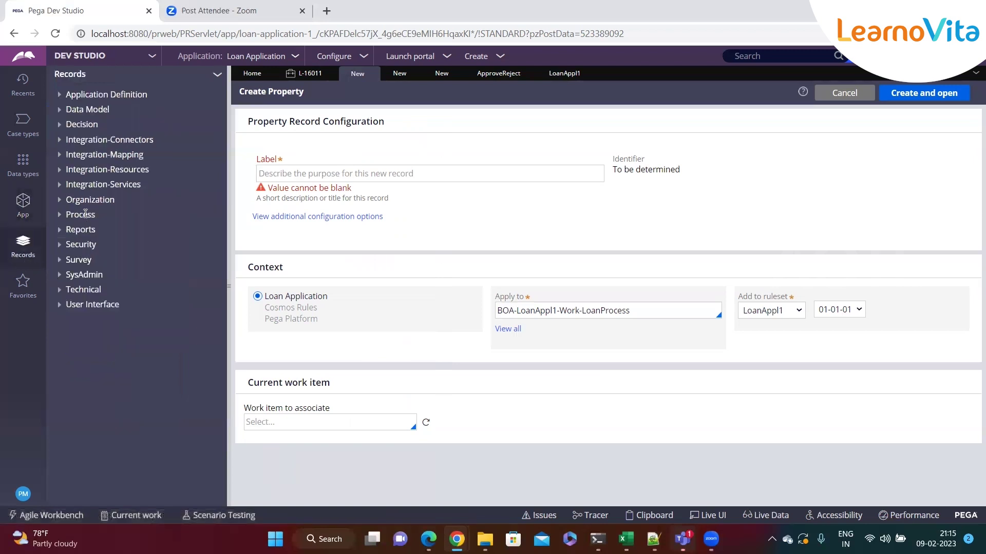
right_click(85, 277)
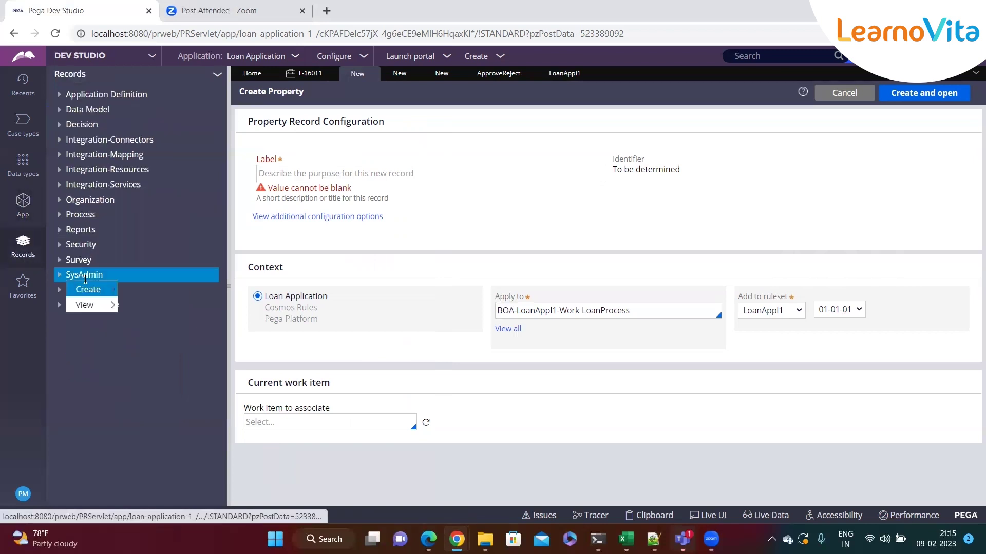
mouse_move(115, 289)
scroll(182, 354, down, 1)
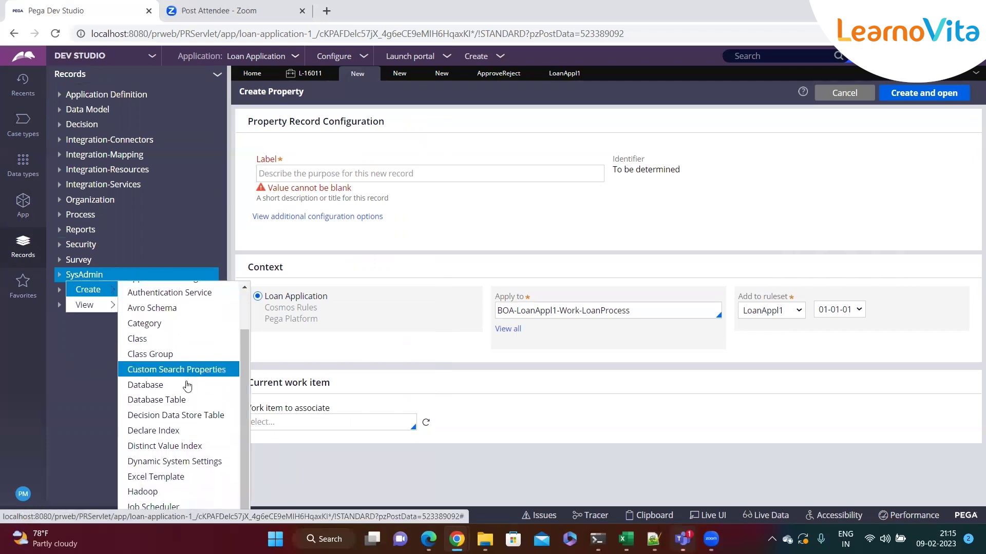
scroll(197, 447, up, 1)
scroll(198, 449, down, 1)
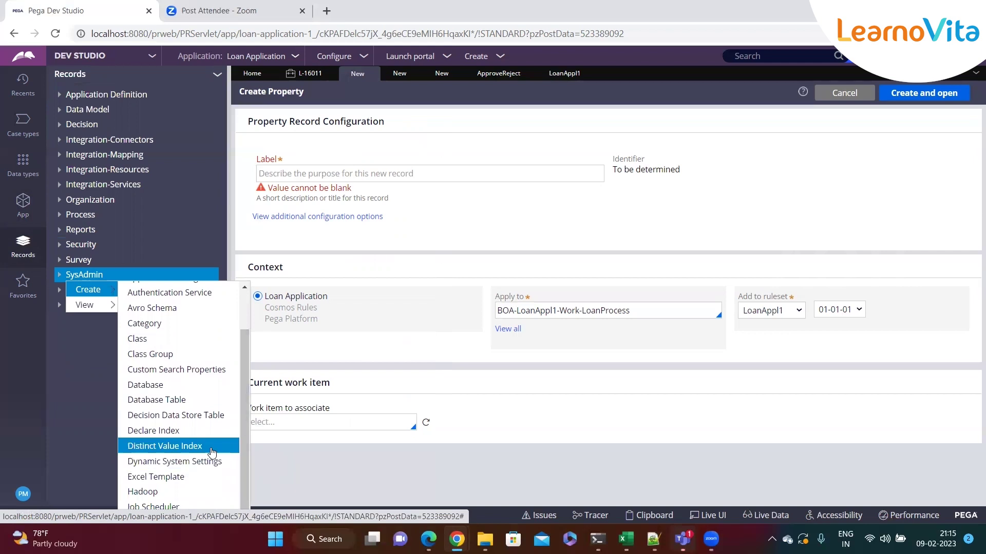
scroll(210, 451, up, 1)
scroll(193, 435, down, 1)
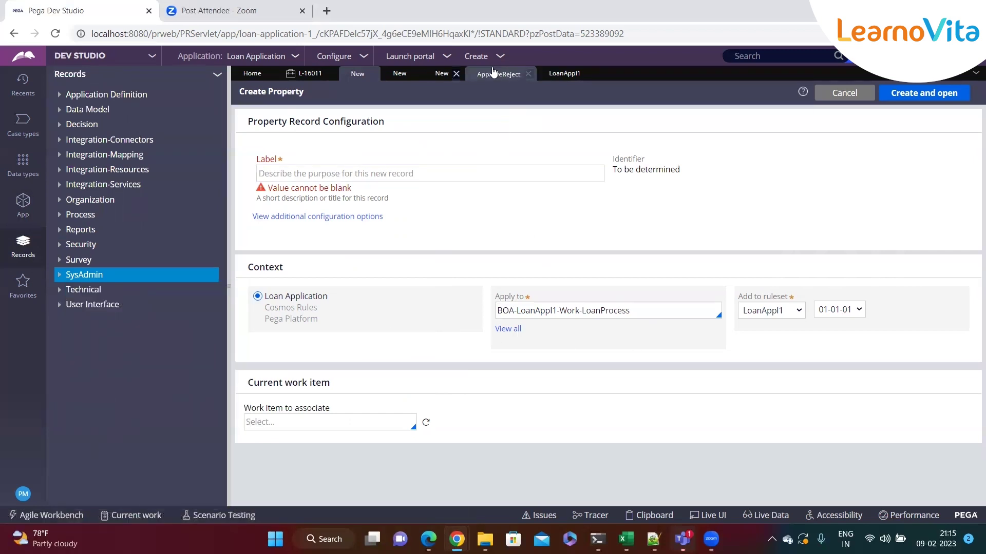
Step: Create a ruleset named Sample with version 01-01-01, starting from the LoanAppl1 ruleset record
click(564, 73)
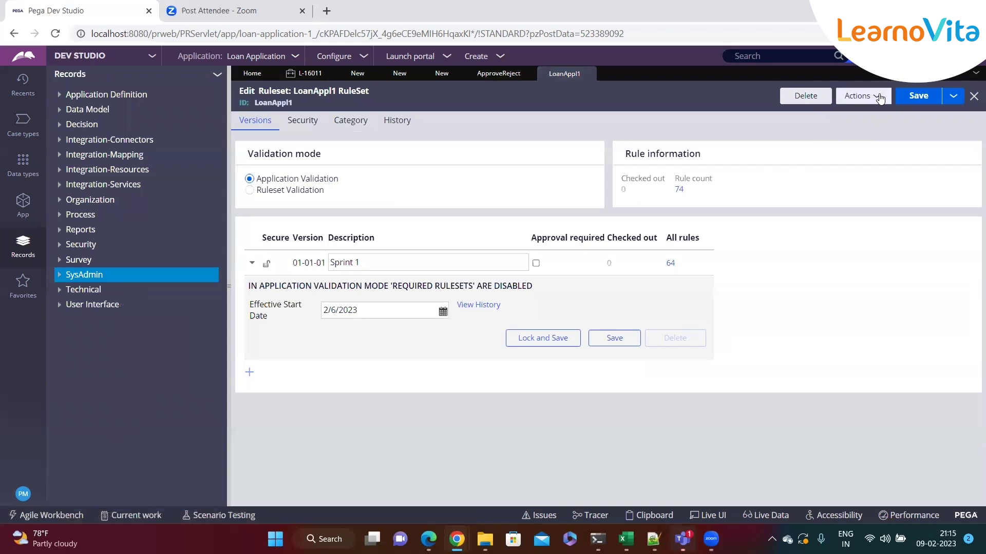
click(879, 98)
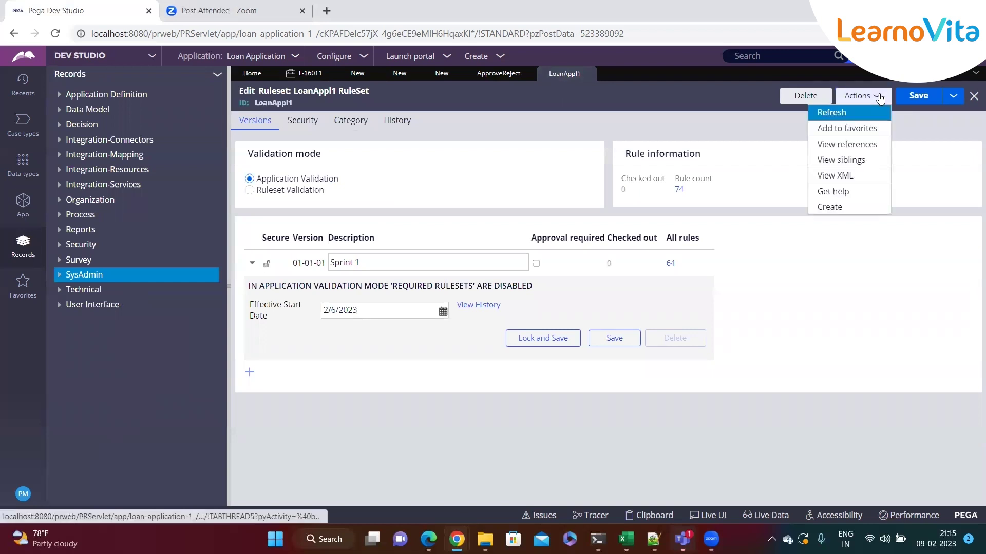
click(852, 210)
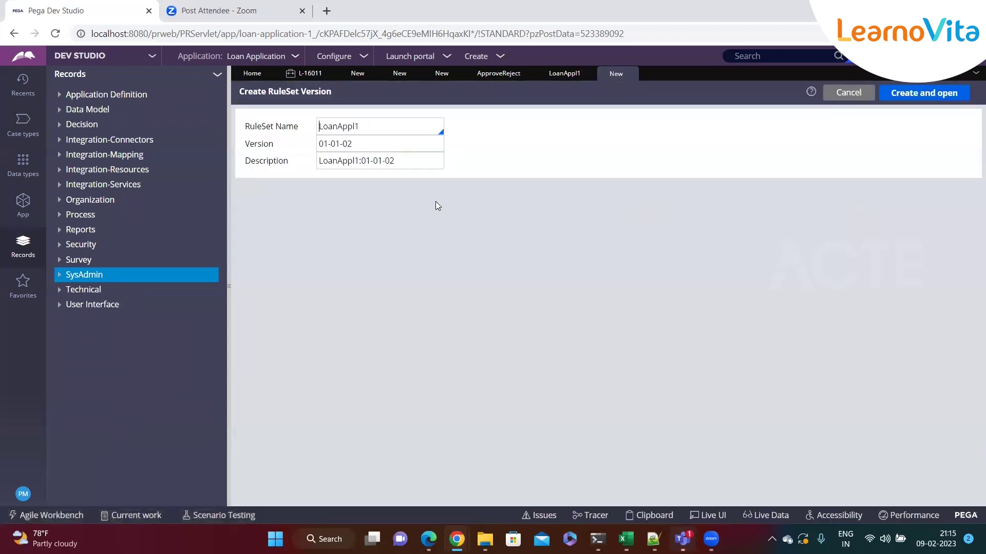
double_click(365, 127)
text(Sample)
click(365, 145)
click(903, 95)
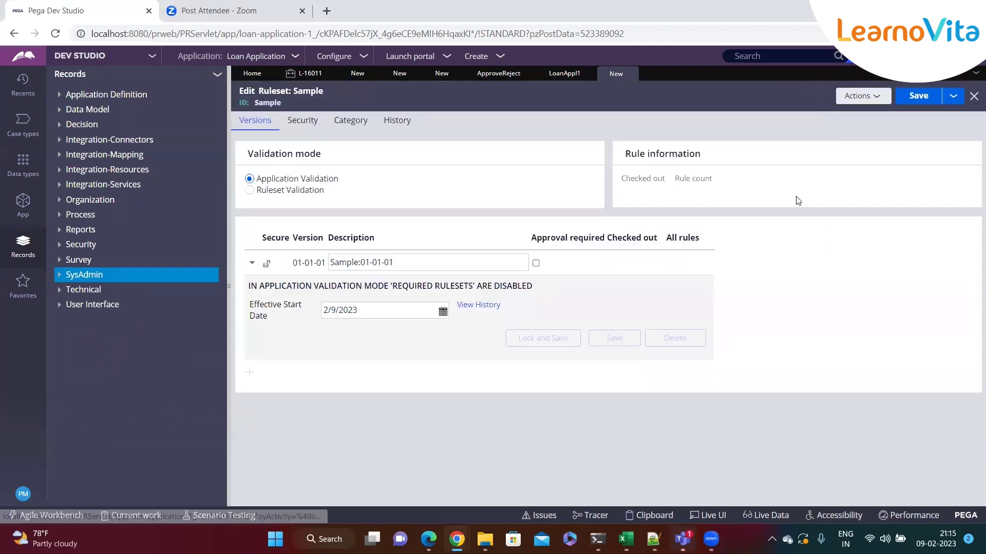
Step: Set the Sample ruleset's validation mode to Ruleset Validation and review its version number and description
click(340, 263)
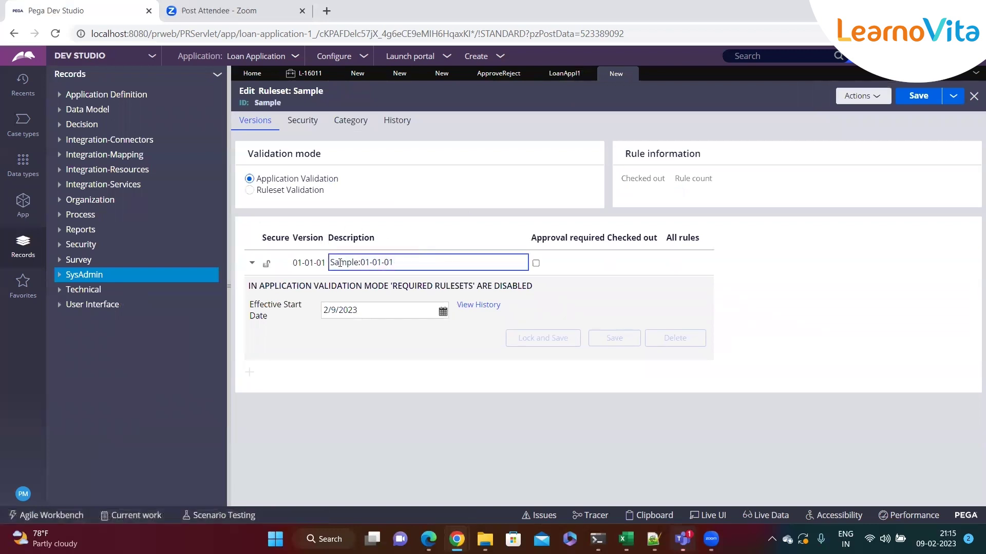
click(281, 126)
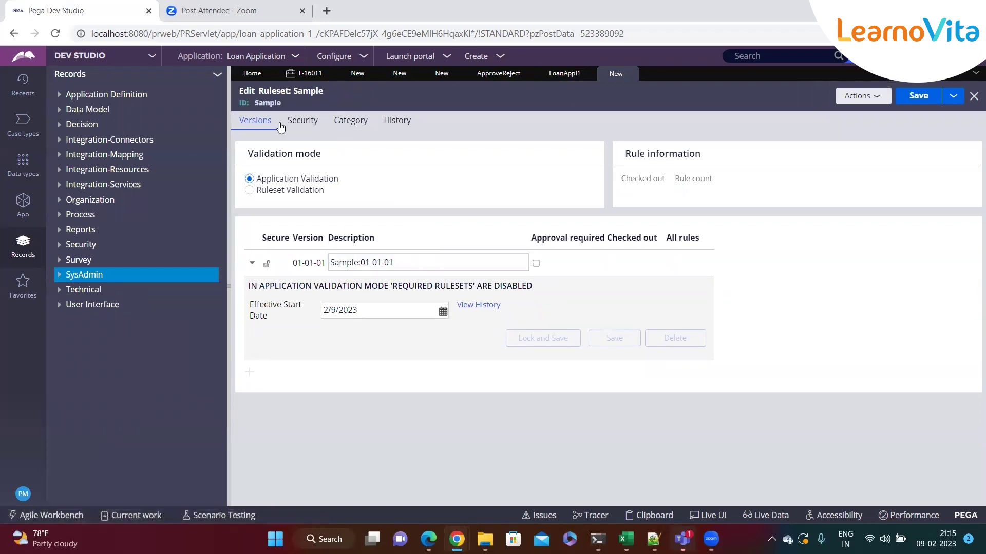
drag(290, 263, 327, 267)
click(396, 195)
click(343, 262)
drag(297, 264, 322, 264)
click(407, 264)
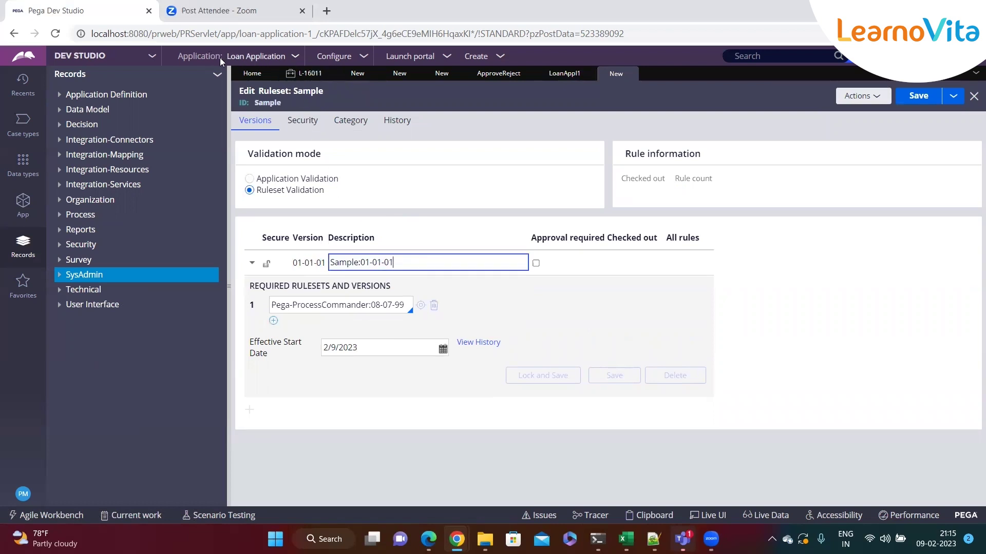
Step: Open the Loan Application definition and review its application rulesets, including LoanAppl1Int, BOA and BOAInt
click(295, 58)
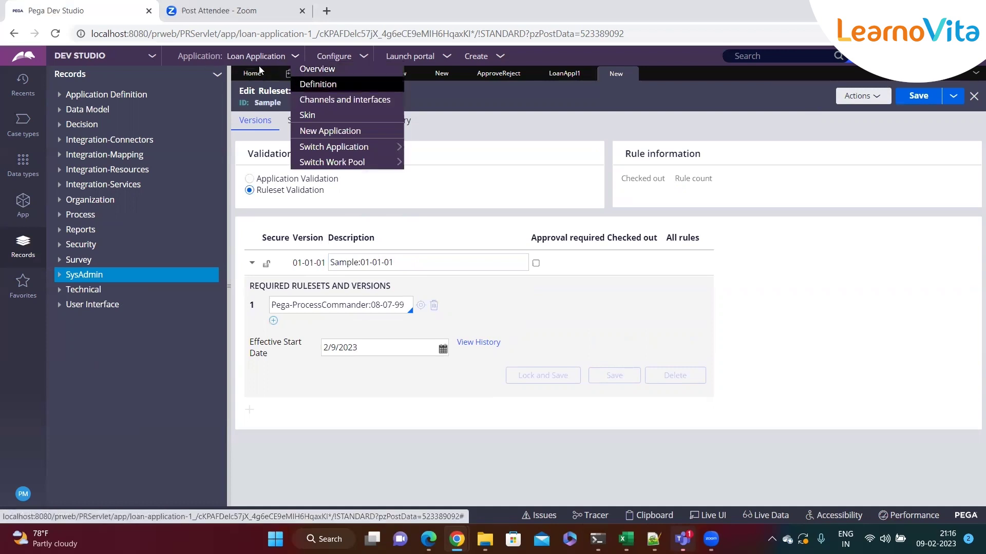
click(331, 86)
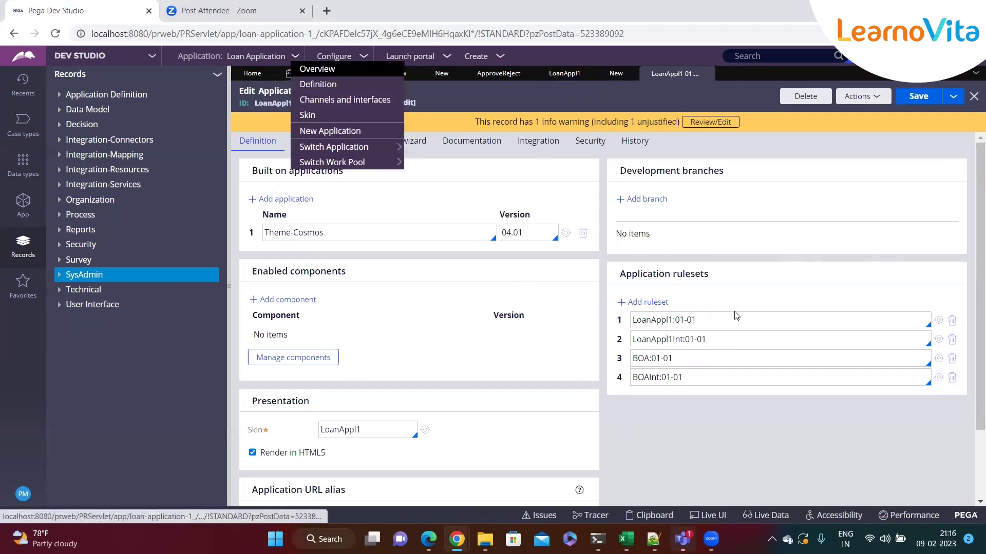
click(726, 340)
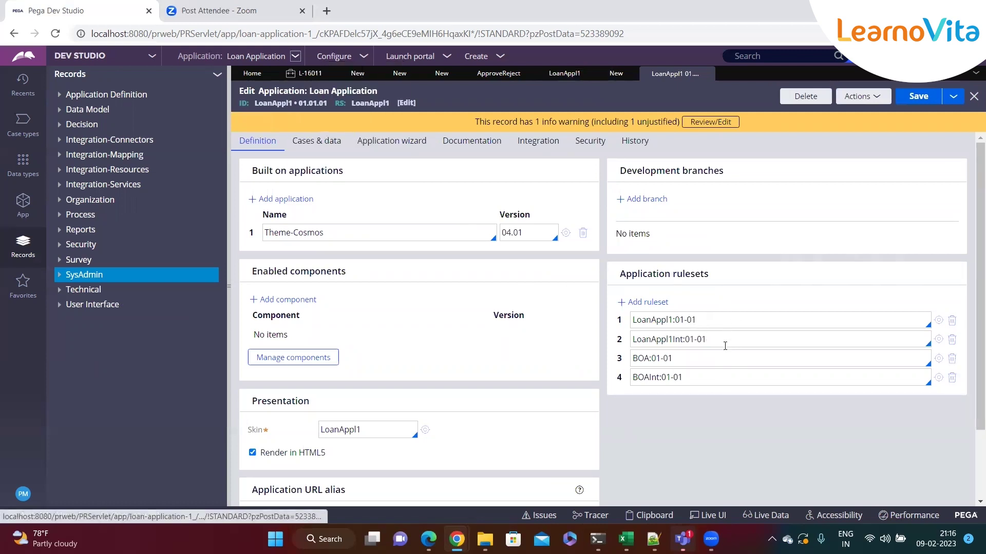
triple_click(629, 277)
click(718, 337)
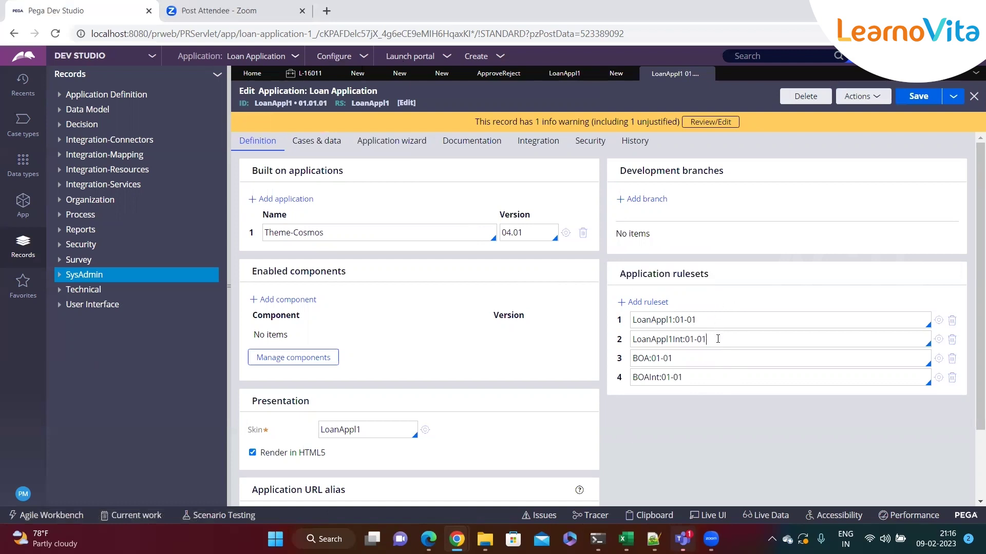
drag(619, 276, 713, 355)
click(705, 362)
double_click(648, 360)
click(711, 356)
double_click(641, 359)
drag(648, 380, 658, 379)
click(704, 380)
Step: Try to add the sample ruleset as the second entry in the Loan Application's application rulesets
click(641, 302)
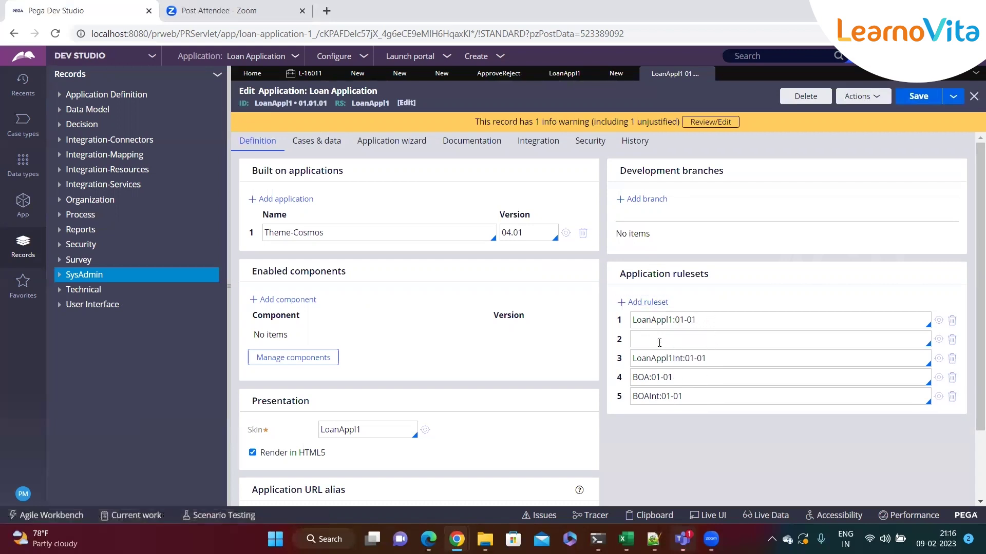
text(sample)
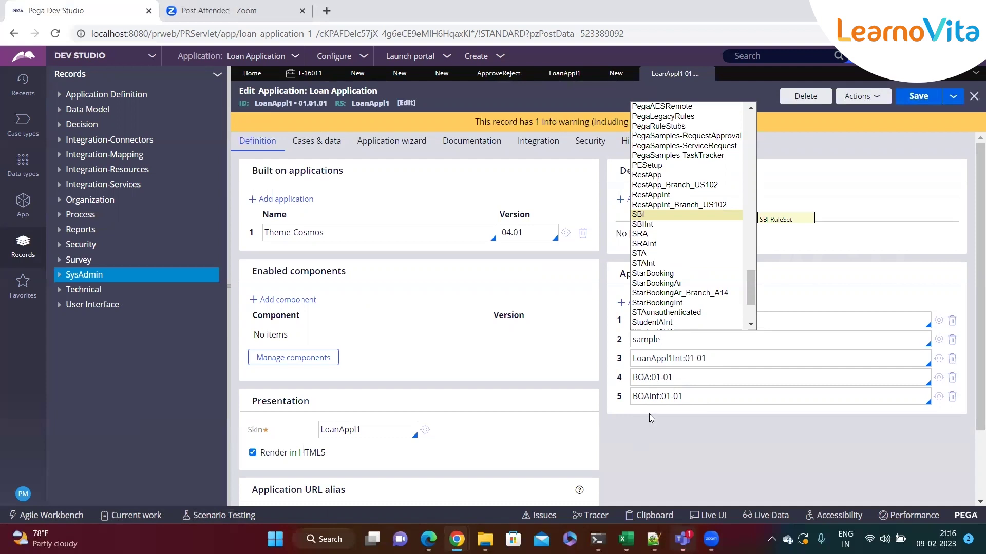
click(677, 345)
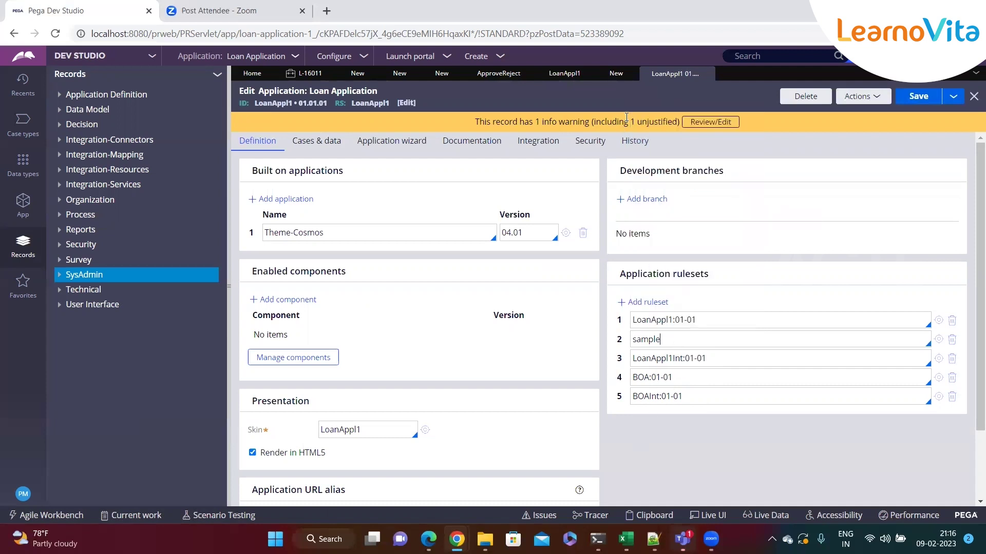
Step: Return to the Sample ruleset record and close it
click(616, 73)
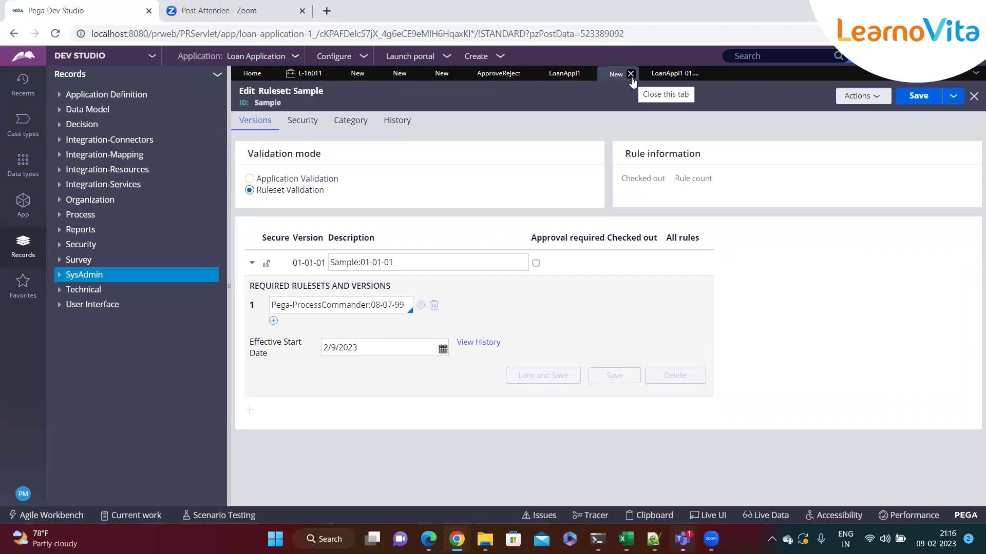
click(631, 74)
key(Return)
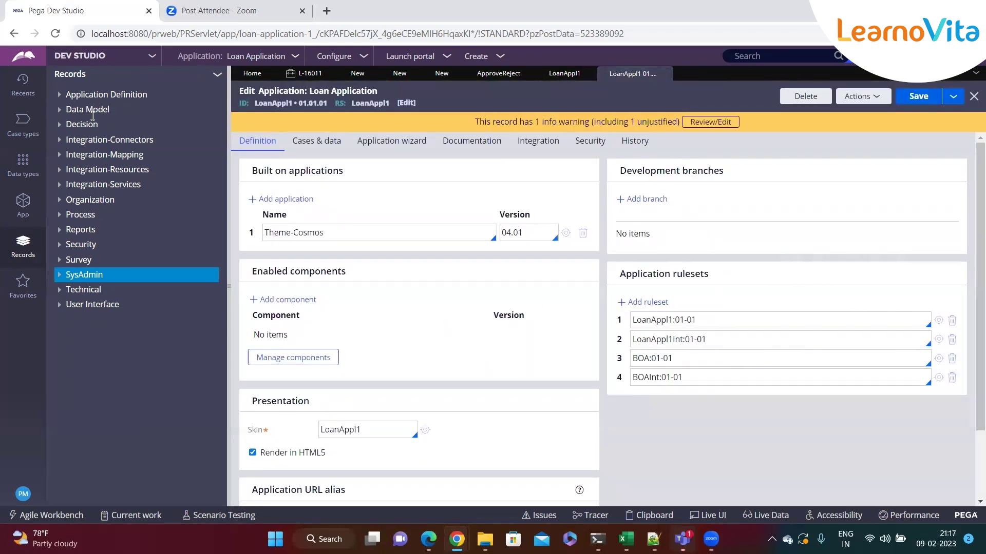
Step: Compare the application's case types with its LoanAppl1, BOA and BOAInt application rulesets
click(23, 123)
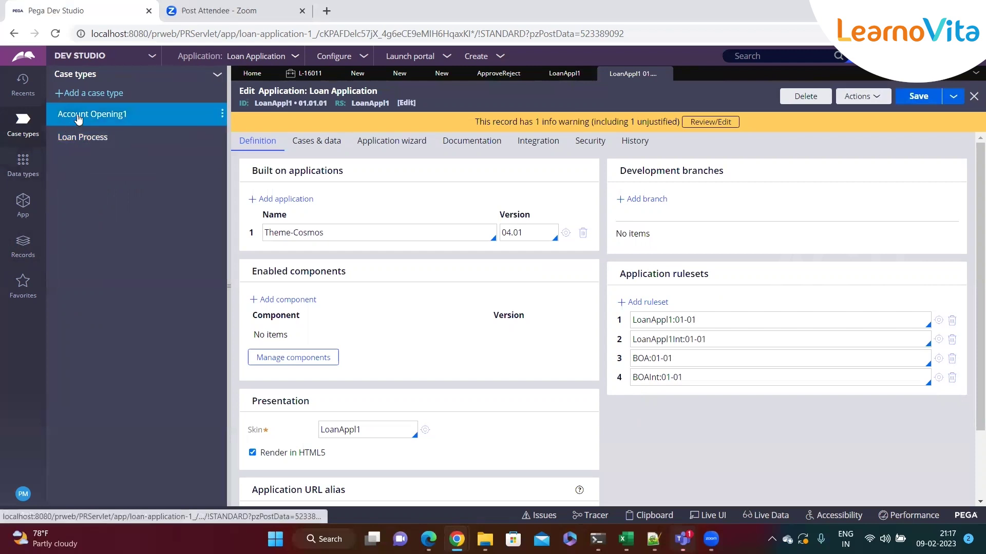
double_click(648, 320)
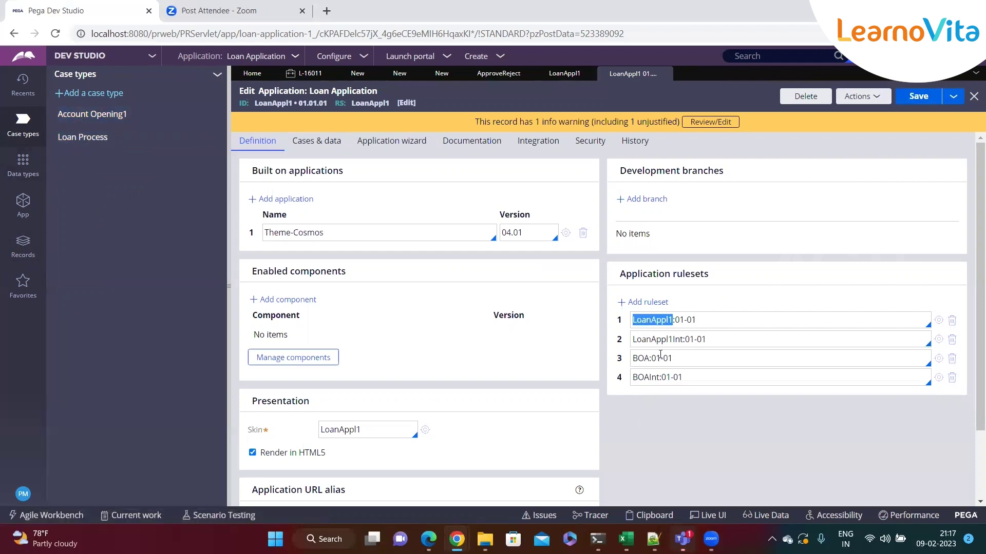
click(639, 376)
double_click(641, 359)
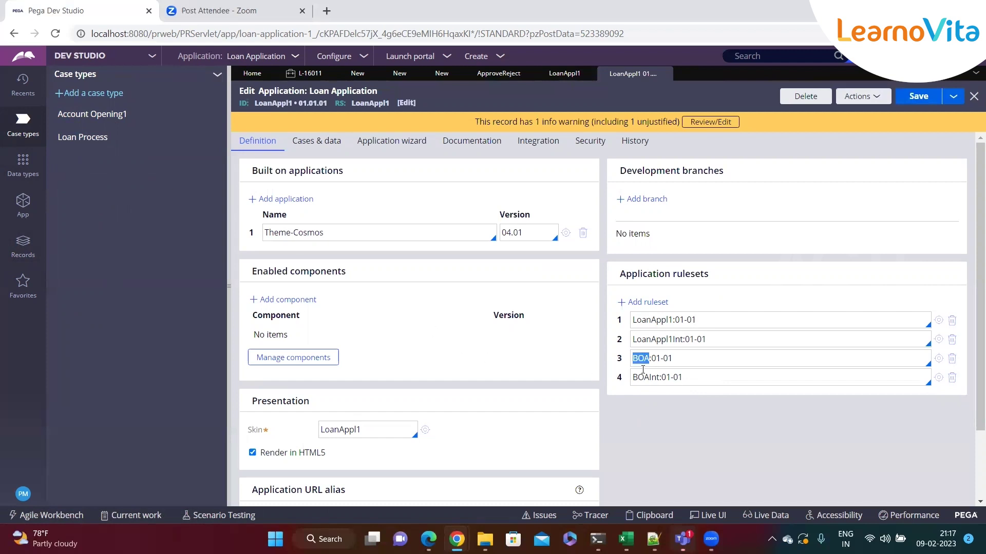
double_click(642, 377)
click(701, 360)
click(693, 361)
double_click(647, 321)
click(663, 358)
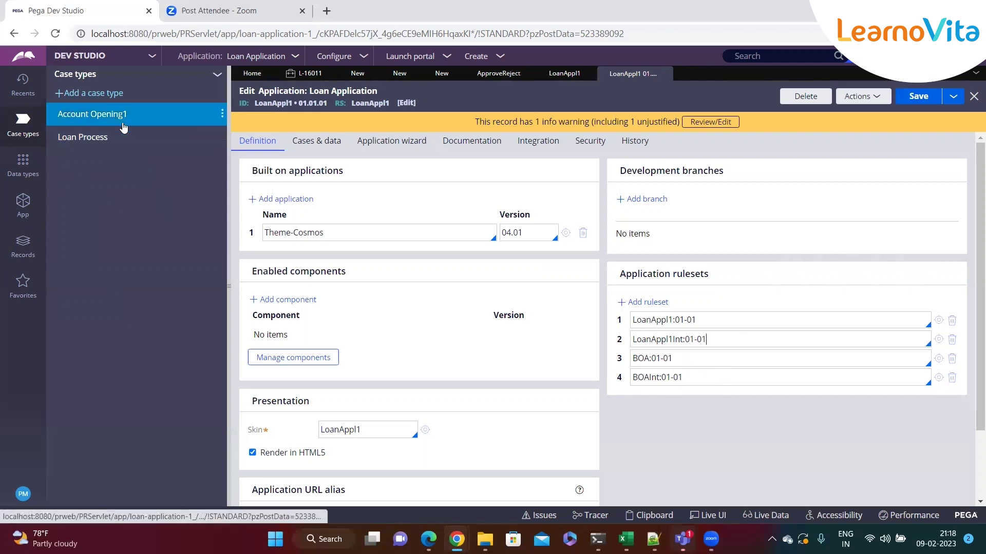
Step: Create a flow action labelled Sample that applies to the BOA class, in the BOA ruleset version 01-01-01
click(23, 203)
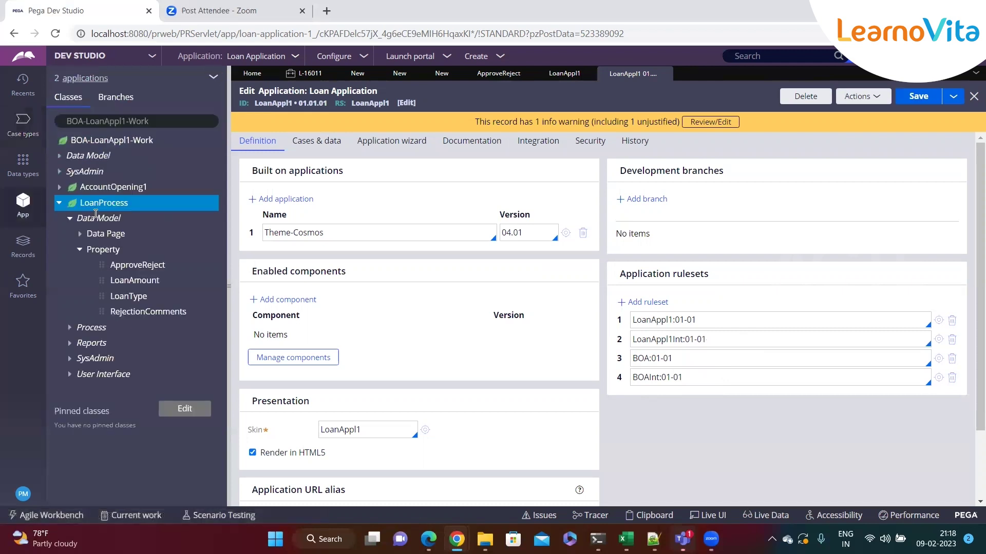
click(61, 203)
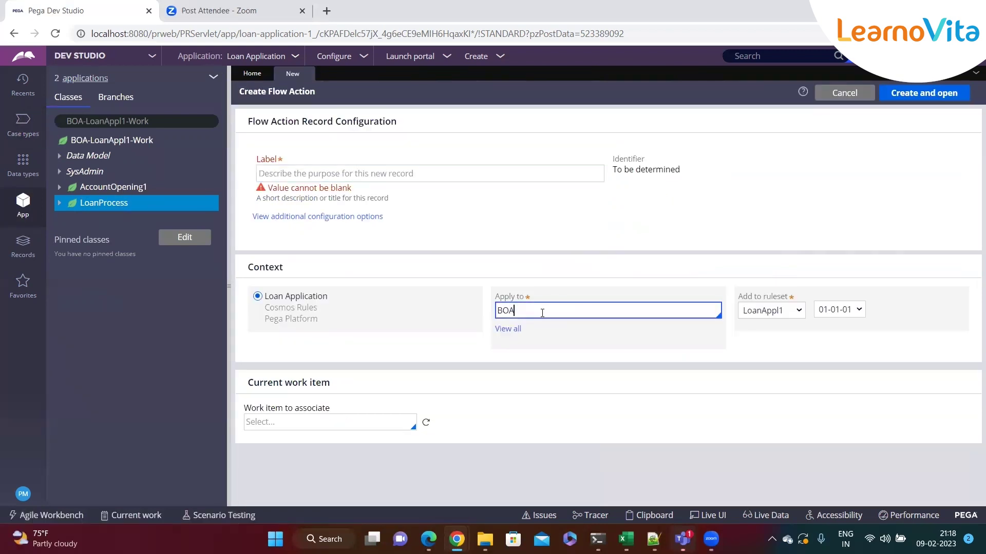
triple_click(520, 301)
click(716, 313)
click(787, 311)
click(746, 345)
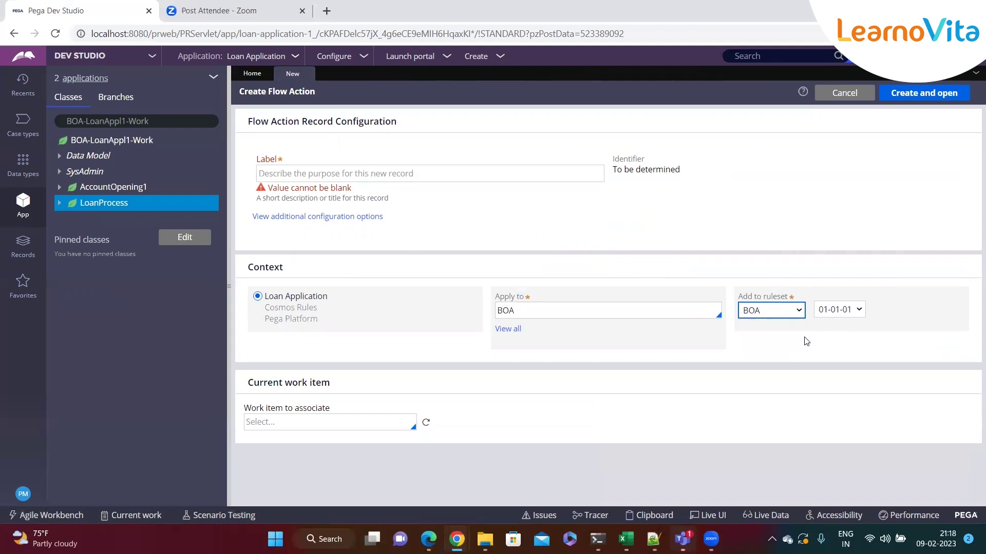
click(303, 175)
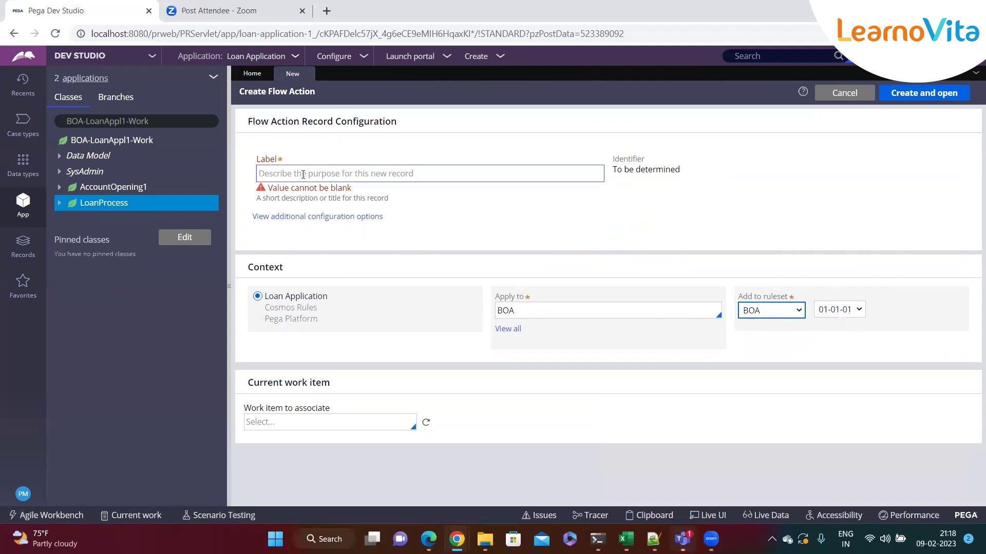
text(Sample)
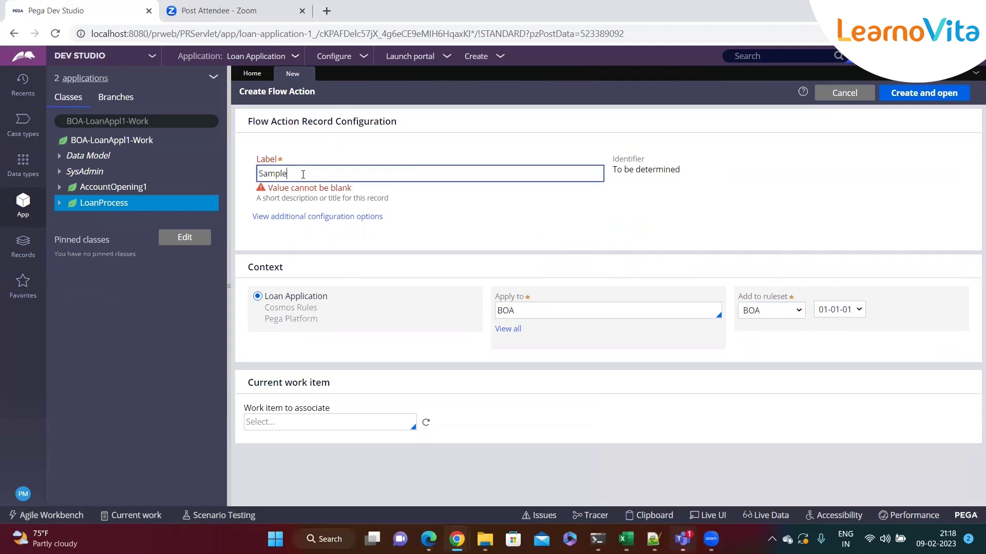
click(922, 93)
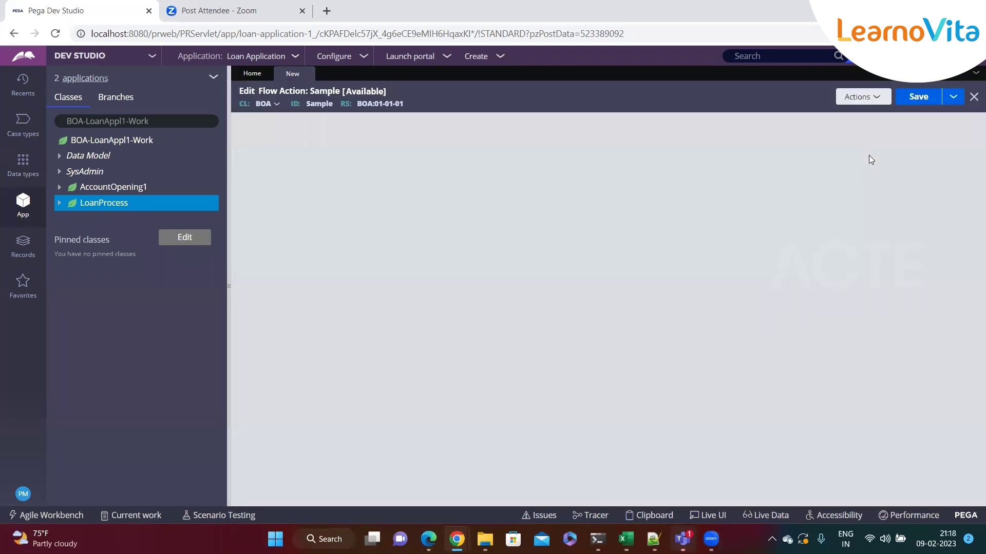
Step: Set the Sample flow action's section to Action and save the rule
click(346, 260)
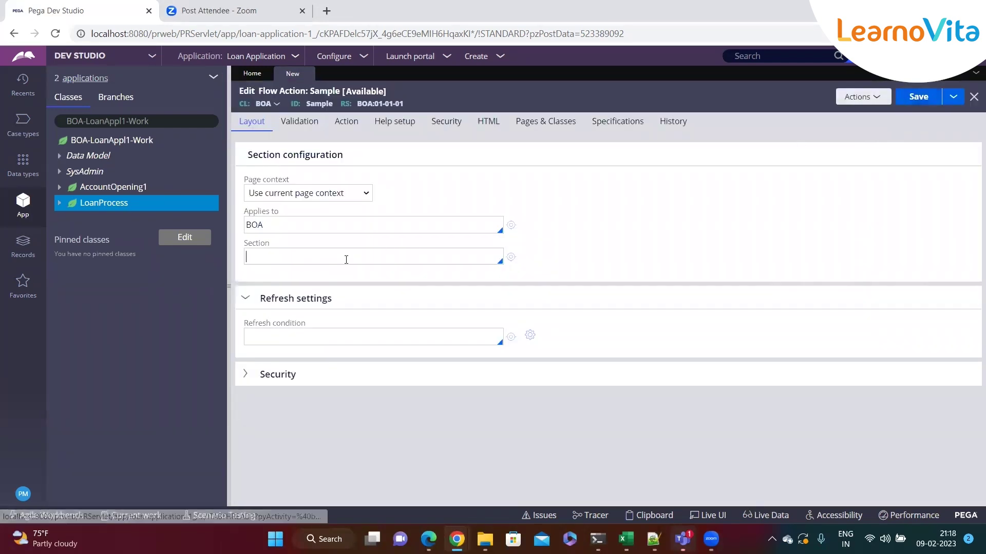
key(Down)
key(Return)
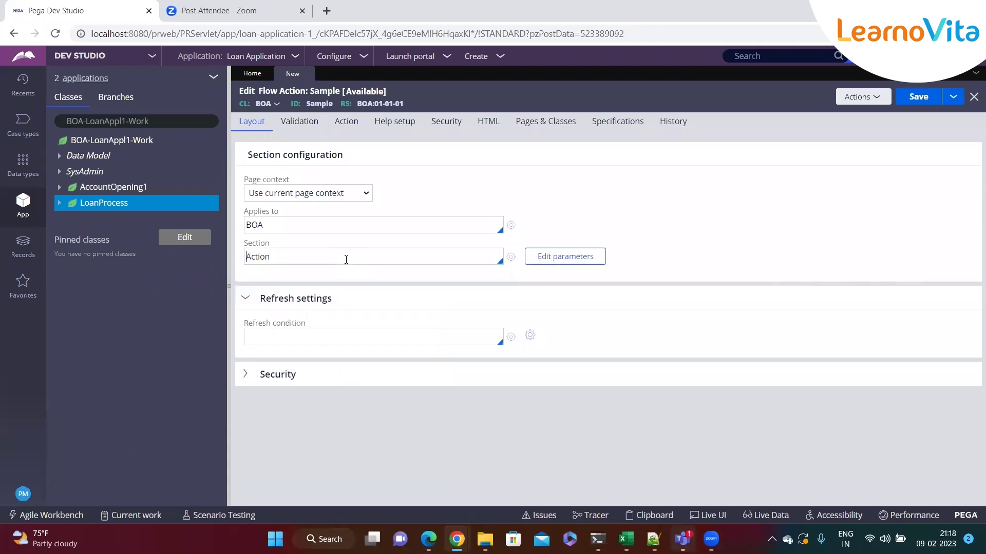
key(ctrl+s)
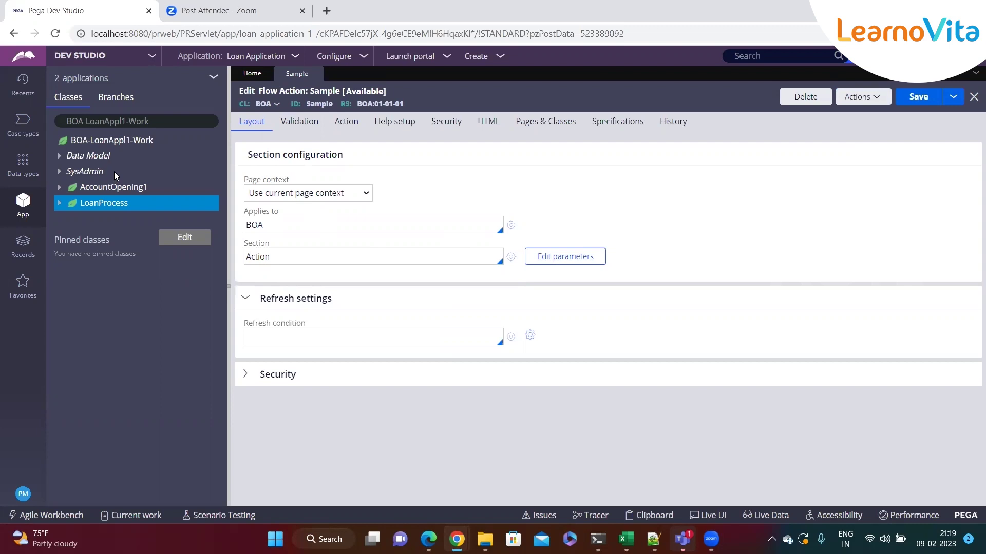
Step: Switch to Notepad++ and list Loan Application, Account Ope, Leave and Transport on separate lines below the version notes
click(653, 539)
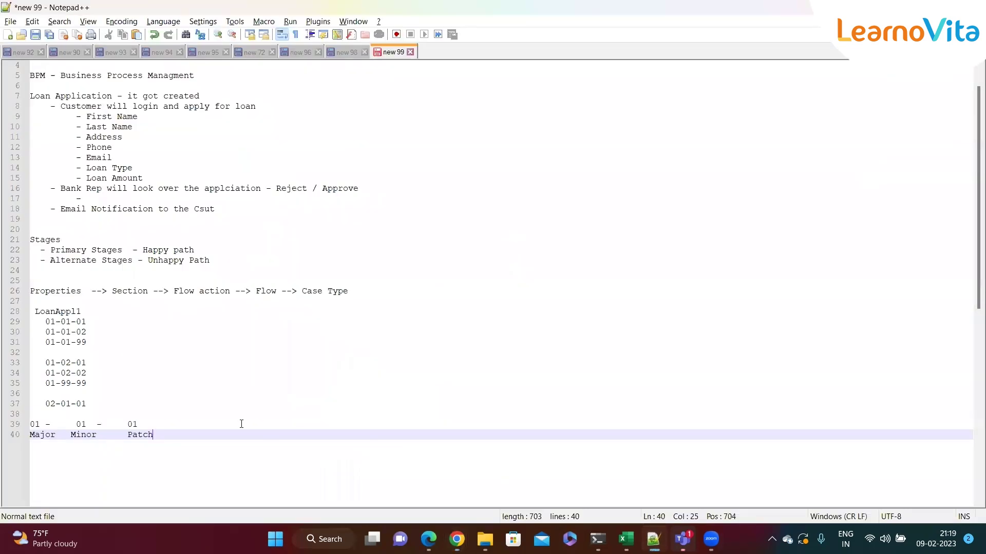
key(Return)
key(Return)
key(Return)
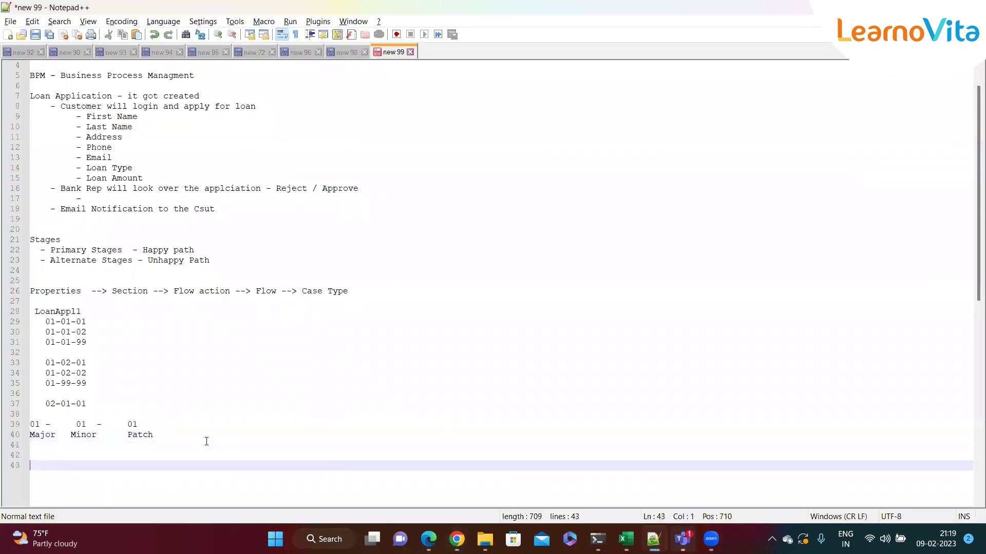
text(Loa)
key(BackSpace)
text(an App)
key(Return)
key(Return)
text(Acco)
text(Ope)
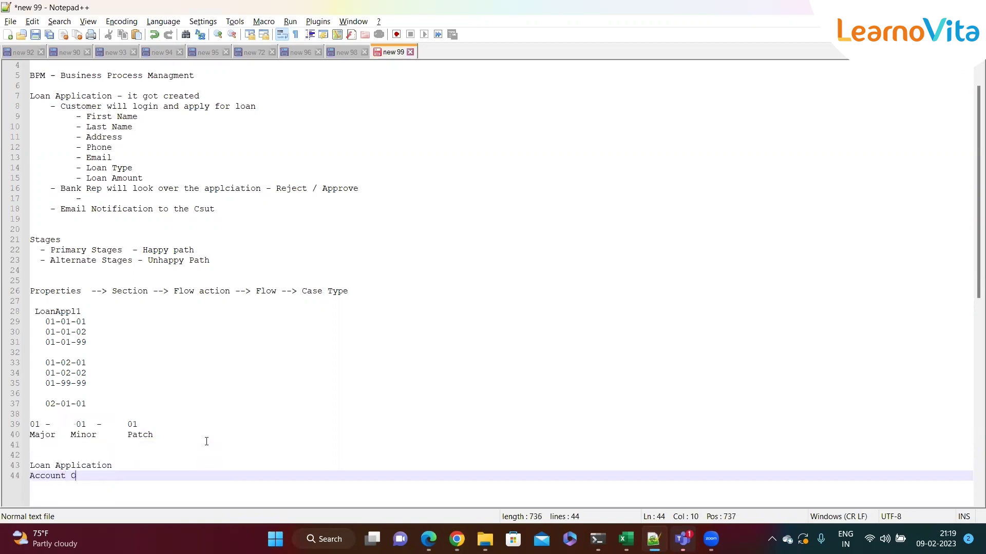
key(Return)
text(Leave)
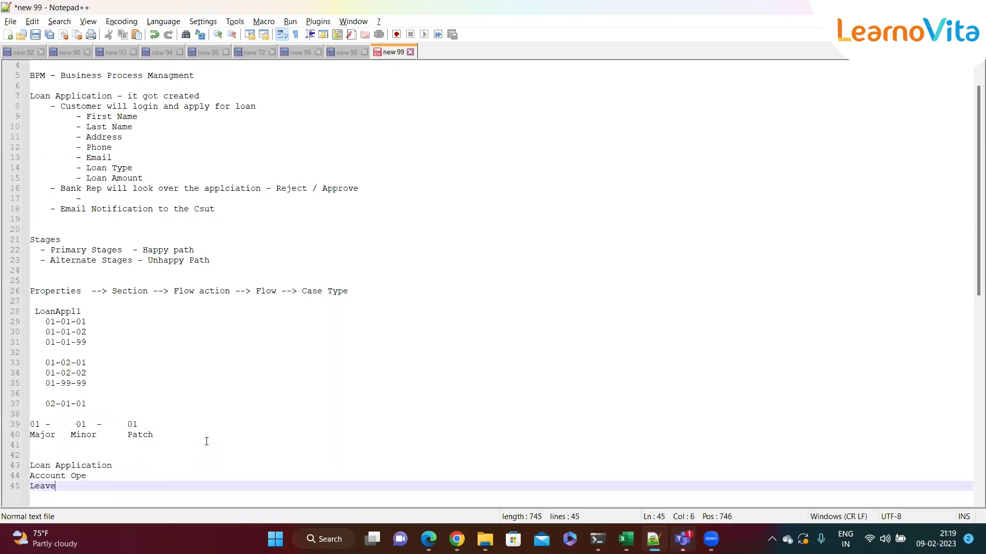
key(Return)
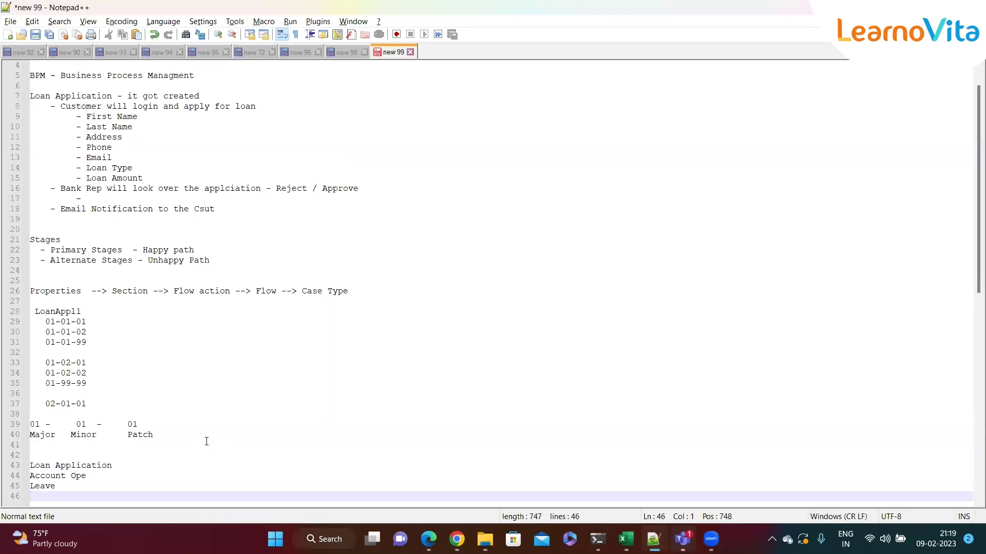
text(Transport)
Step: Go over the listed applications in the notes, from Loan Application to Transport, as candidates for sharing organization-level rules
scroll(156, 463, down, 1)
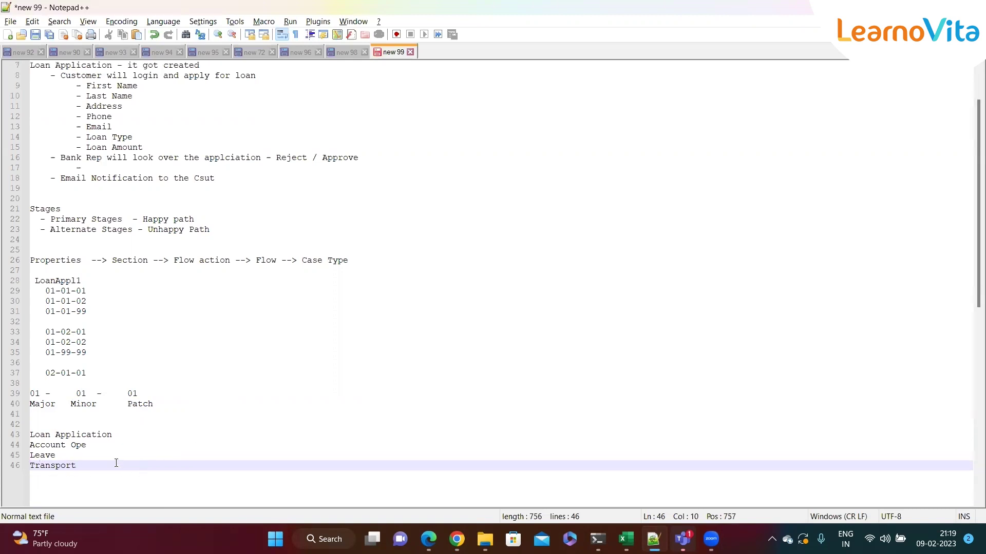
click(115, 440)
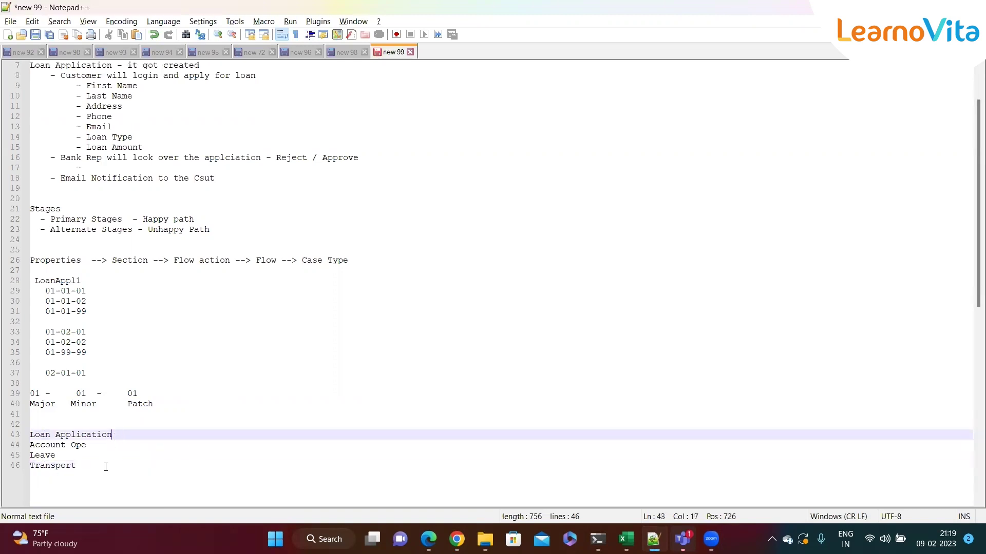
click(121, 436)
click(107, 461)
key(shift+Up)
key(shift+Up)
key(shift+Up)
key(shift+Home)
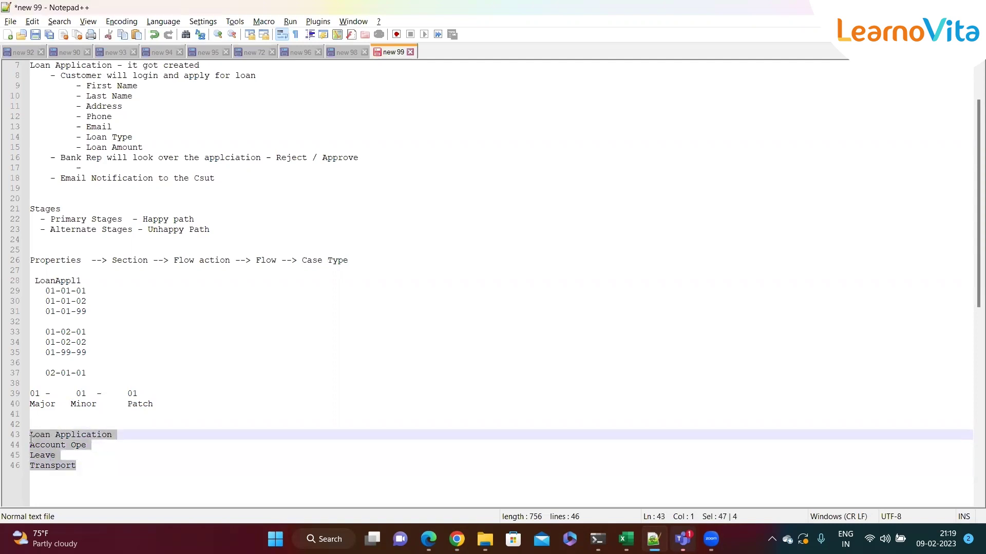
click(105, 463)
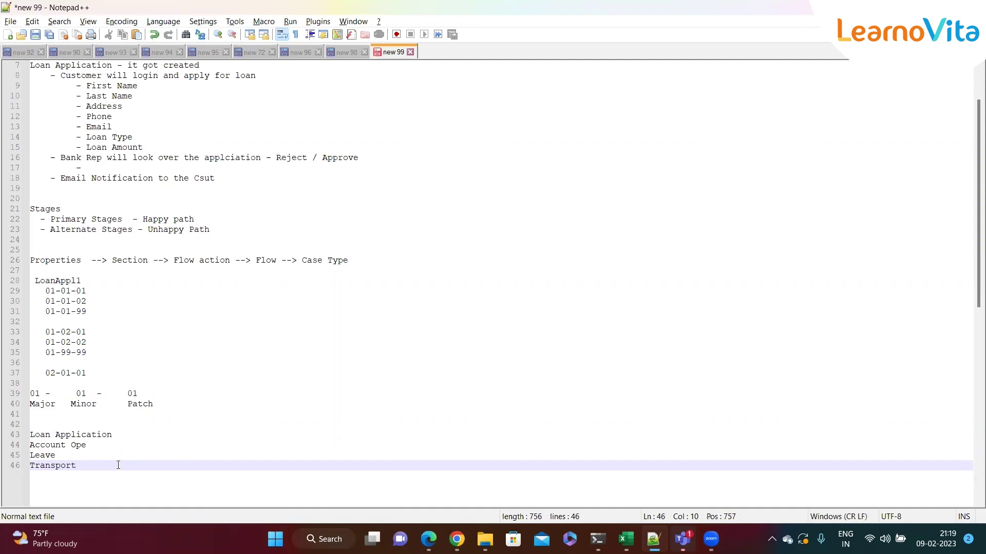
drag(134, 98, 71, 86)
click(62, 462)
click(76, 456)
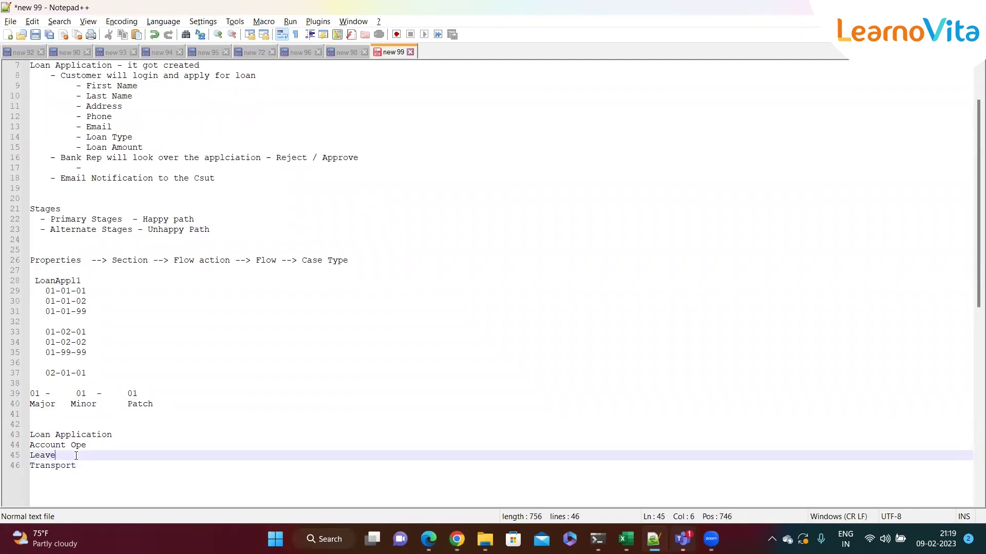
click(82, 467)
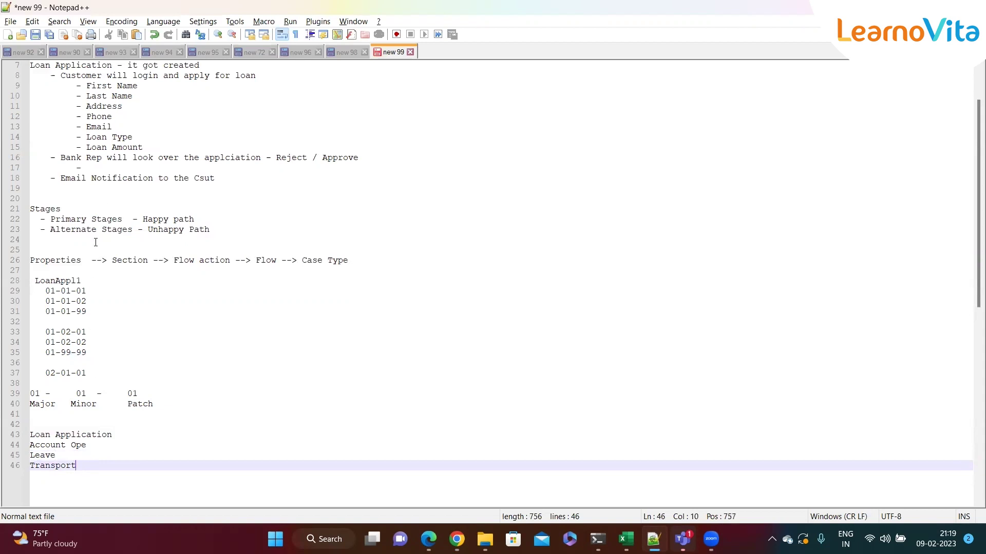
click(123, 441)
drag(94, 465, 17, 437)
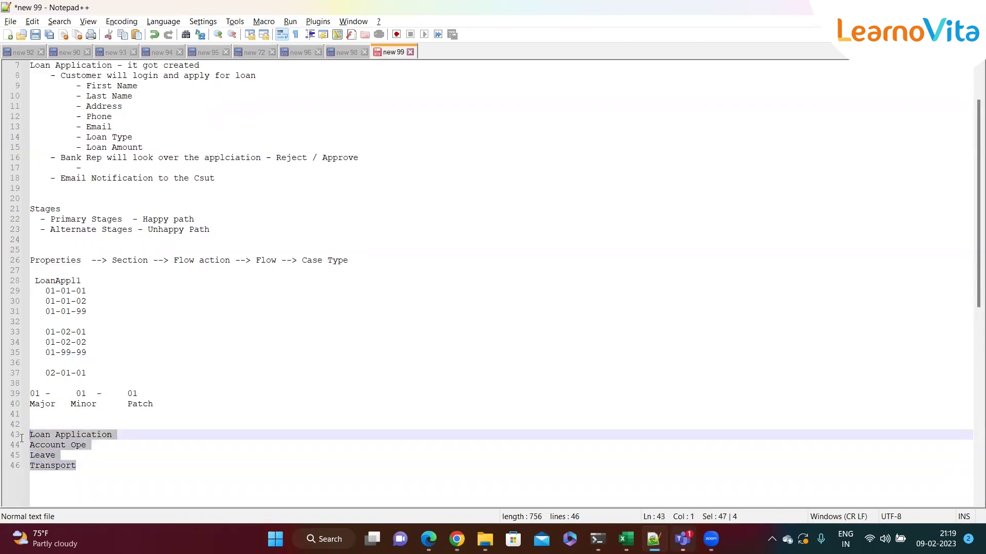
click(101, 460)
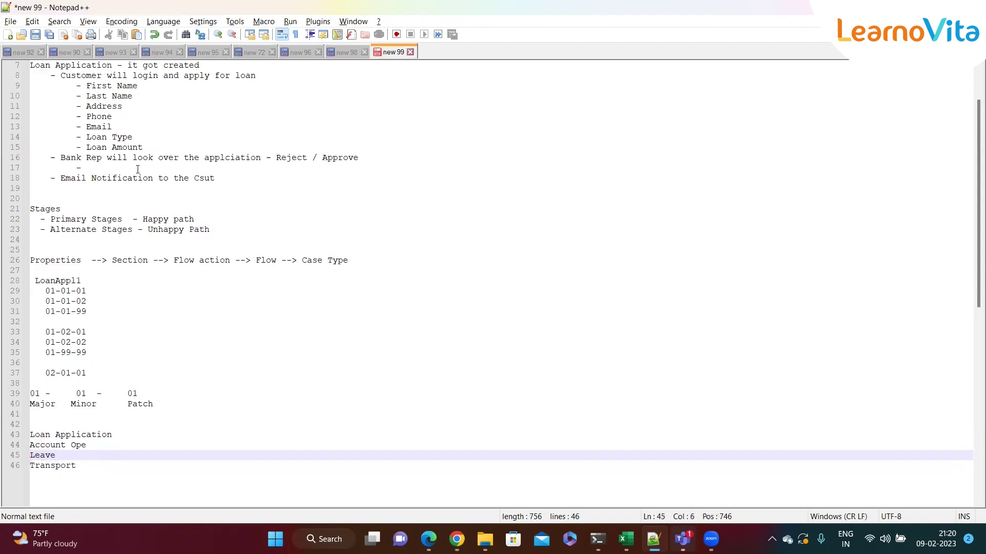
Step: Go over the First Name and Last Name fields and the four listed applications in the notes, alongside the Sample flow action
drag(133, 96, 74, 86)
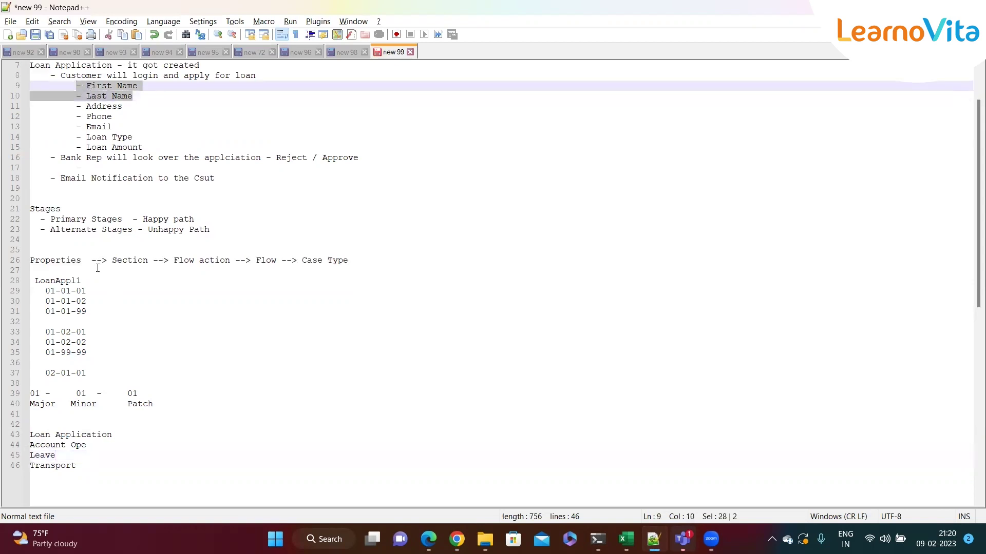
key(alt+Tab)
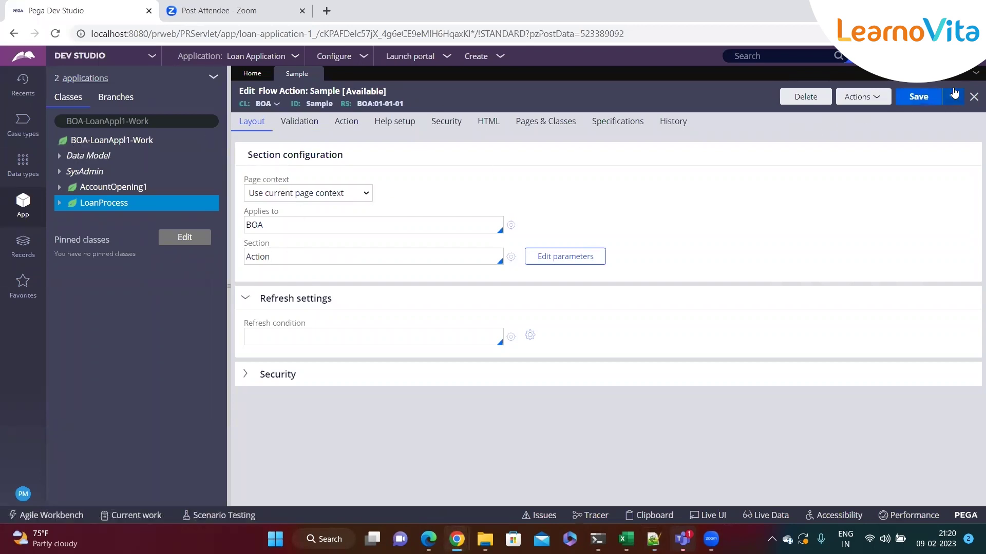
key(alt+Tab)
drag(77, 465, 29, 435)
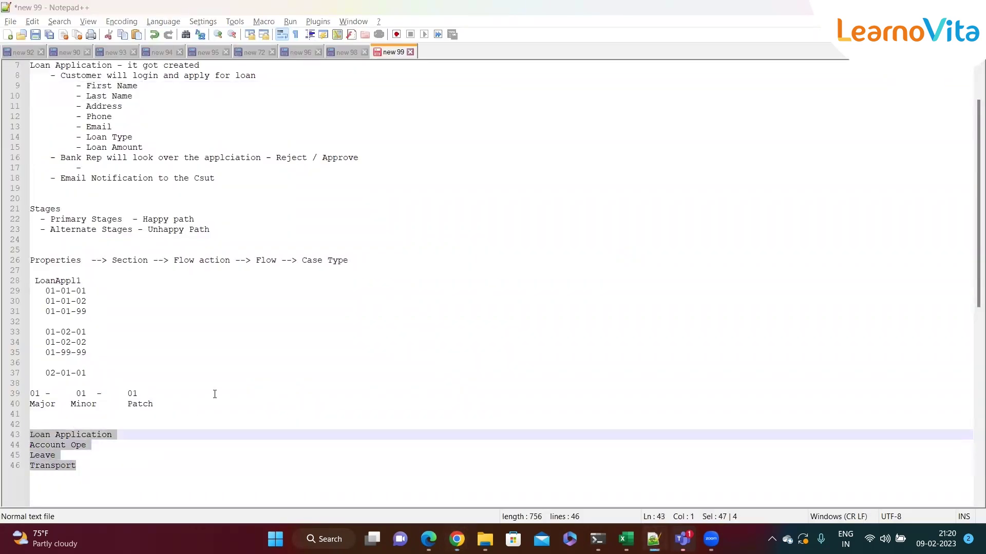
key(alt+Tab)
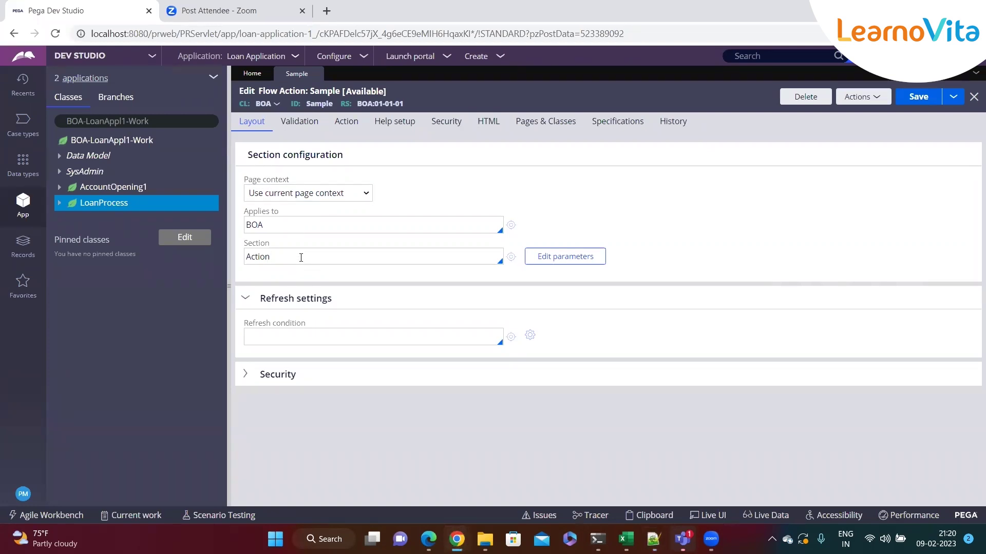
key(alt+Tab)
click(163, 443)
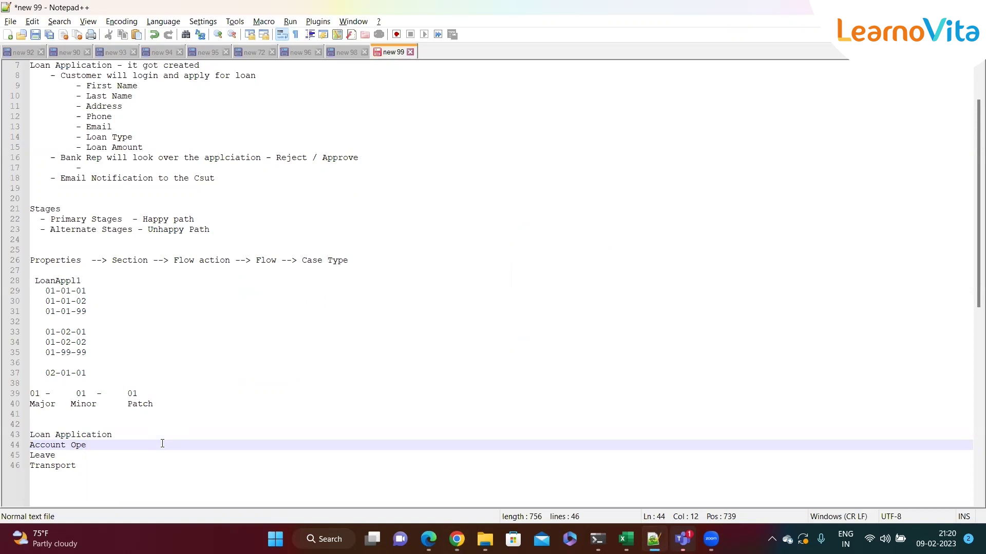
drag(129, 476, 29, 436)
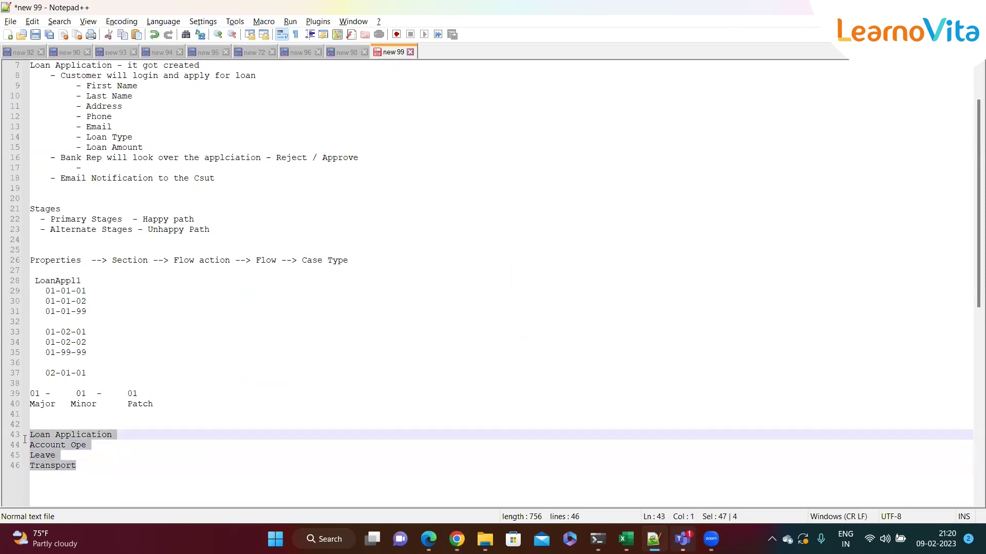
click(106, 465)
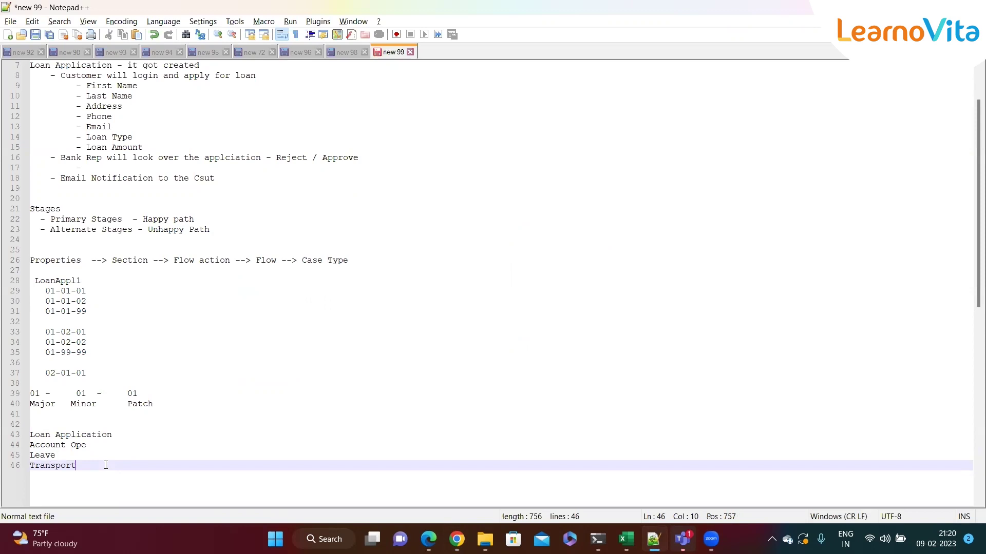
Step: Switch to Pega Dev Studio and replace the section referenced by the Sample flow action with Sample
key(alt+Tab)
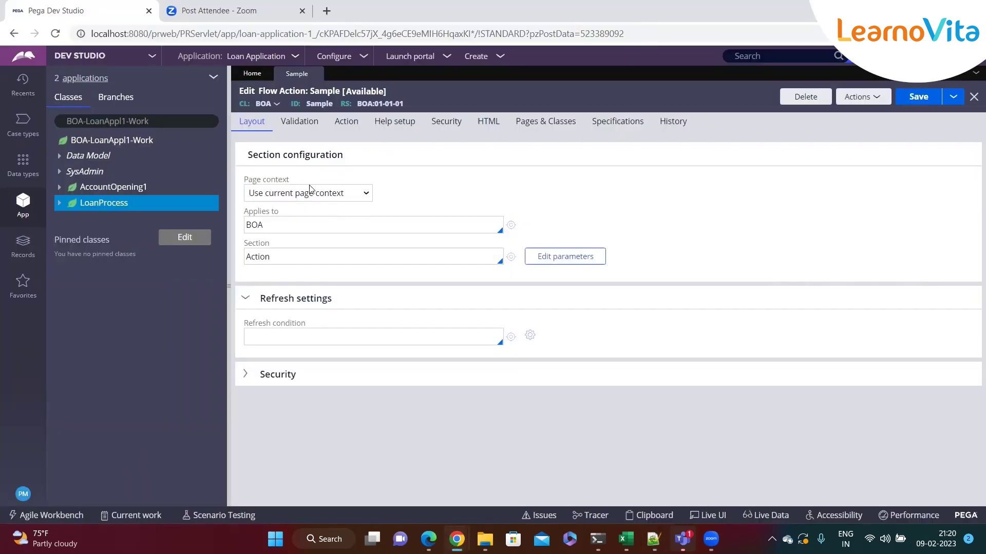
drag(284, 258, 251, 257)
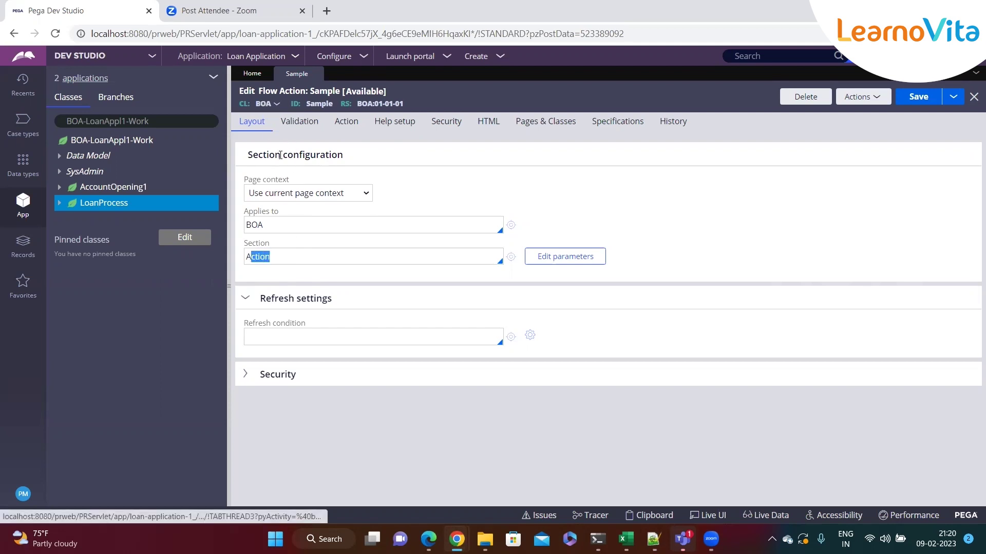
click(289, 260)
double_click(424, 257)
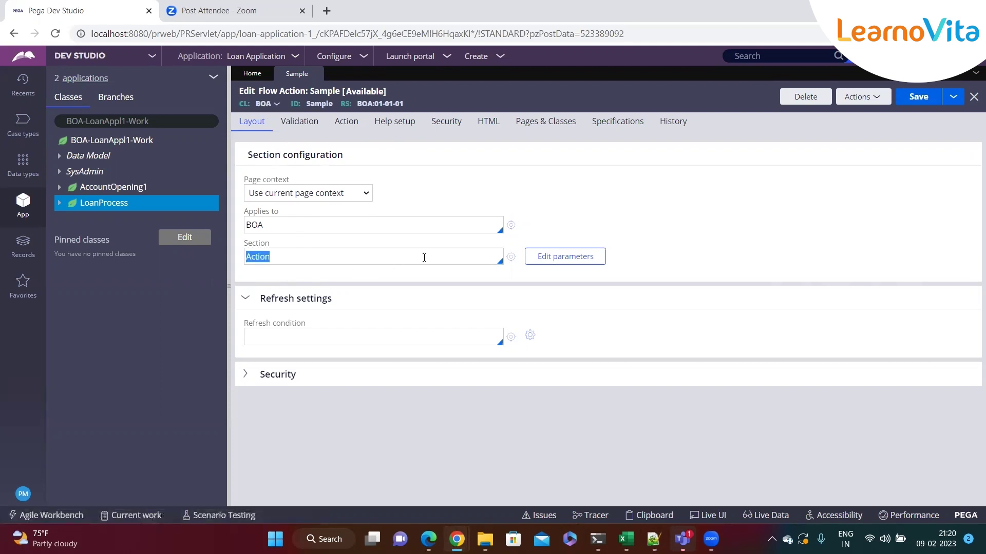
key(BackSpace)
text(Sample)
Step: Create a section labelled Sample that applies to BOA-LoanAppl1-Work-LoanProcess, in ruleset LoanAppl1 version 01-01-01, and save it
click(511, 257)
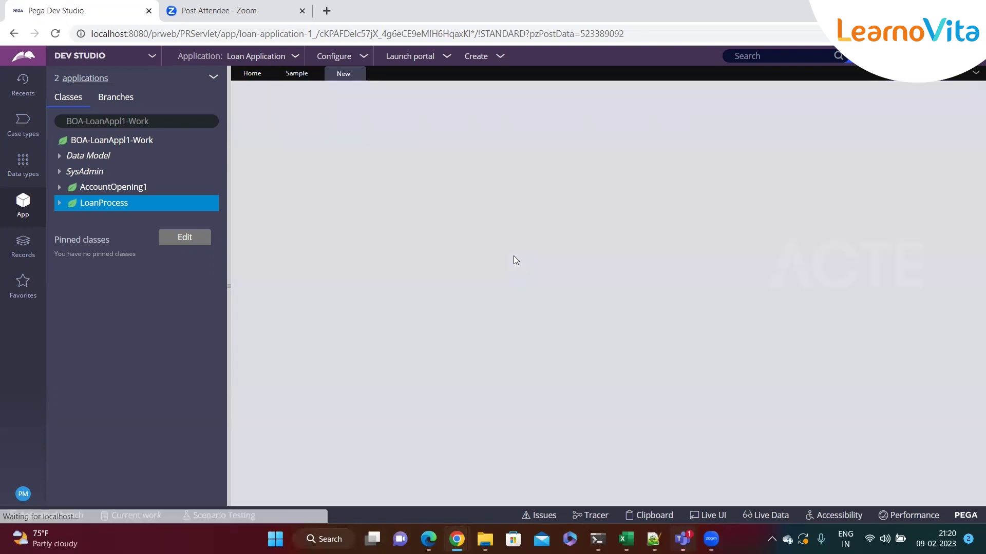
text(-)
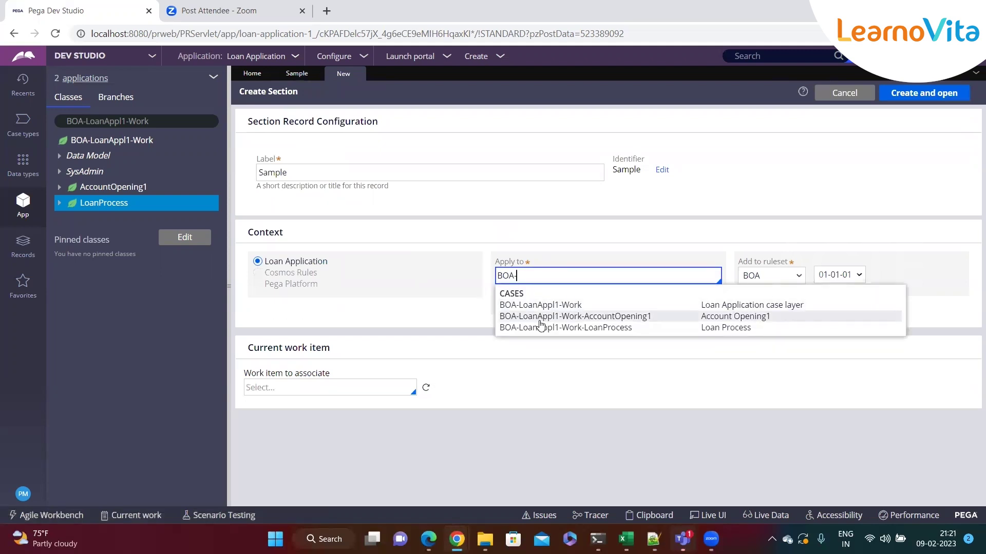
click(540, 328)
click(919, 94)
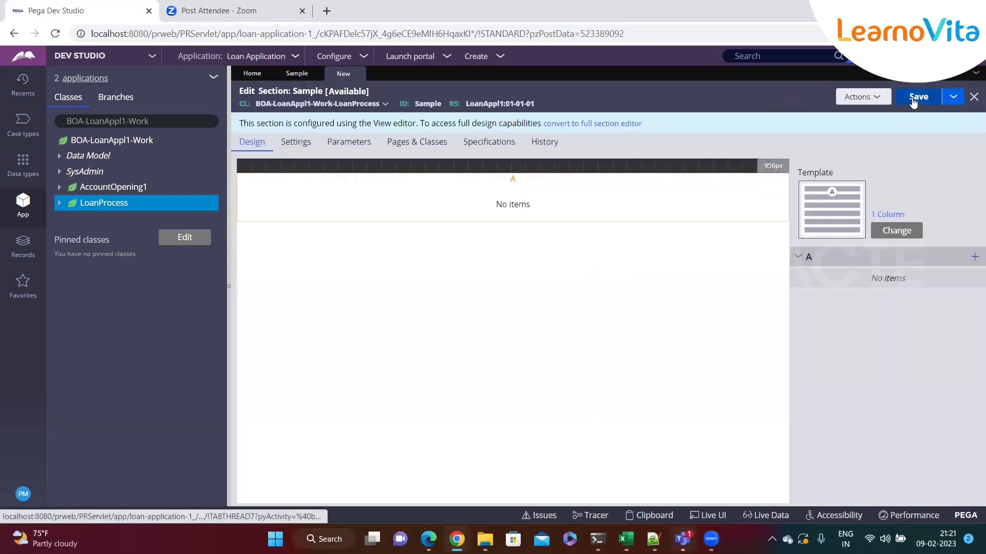
click(917, 97)
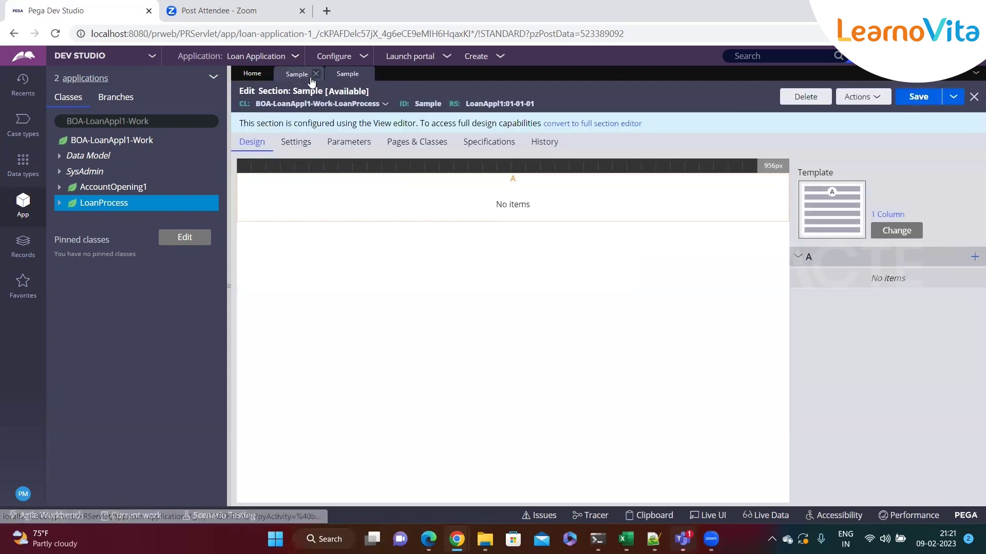
Step: Try to save the Sample flow action with its reference to the Sample section
click(297, 73)
click(916, 101)
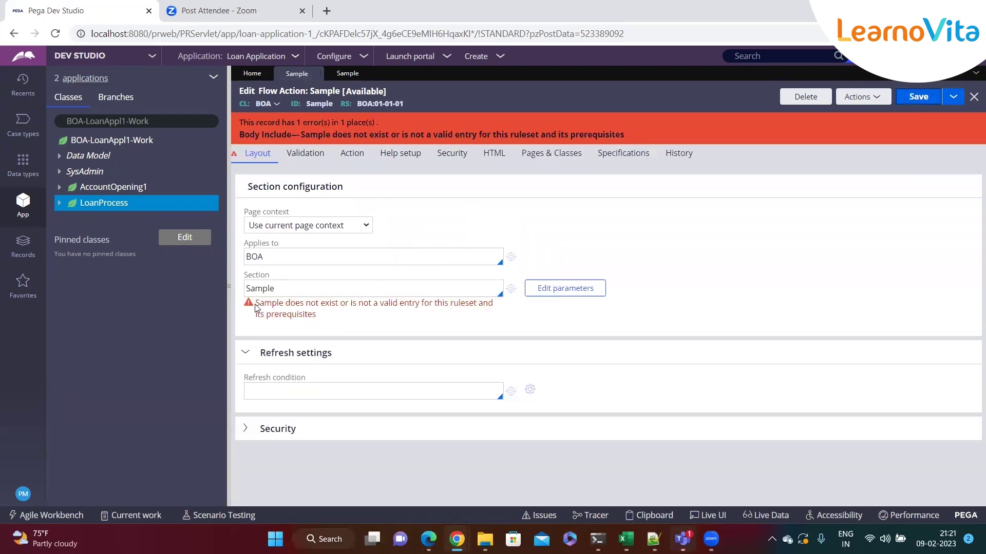
drag(255, 303, 324, 319)
click(340, 320)
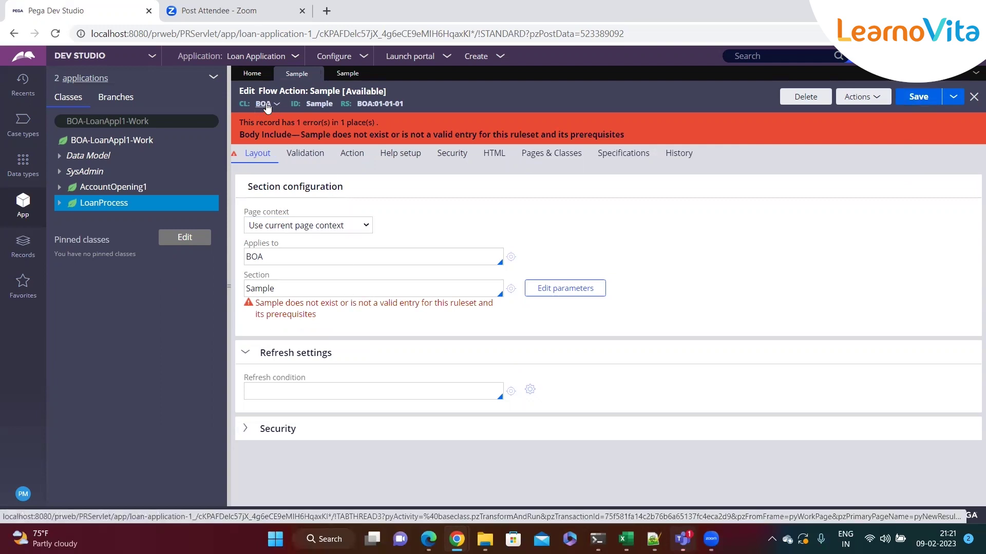
Step: Compare the class and ruleset of the Sample section with those of the Sample flow action
click(343, 76)
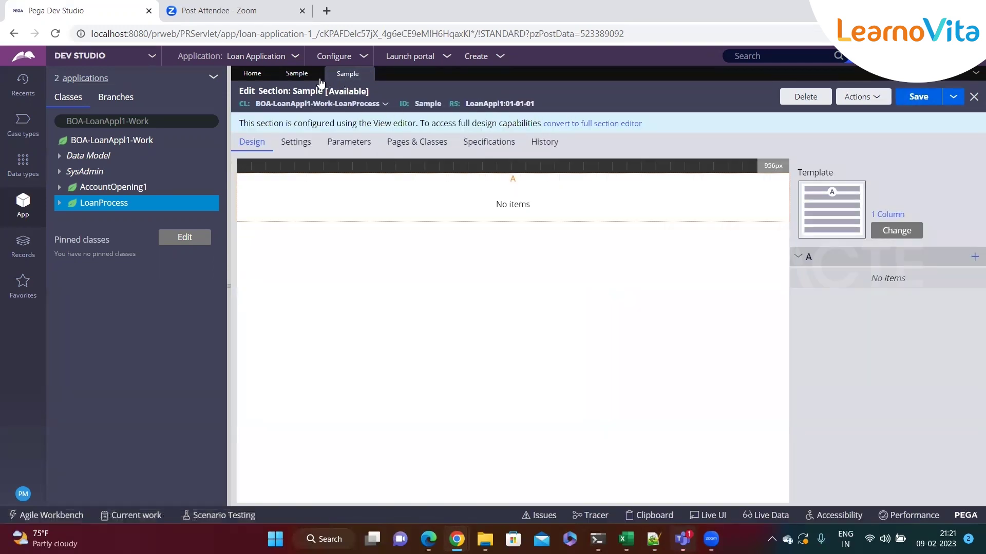
click(297, 74)
click(345, 76)
click(290, 77)
click(293, 290)
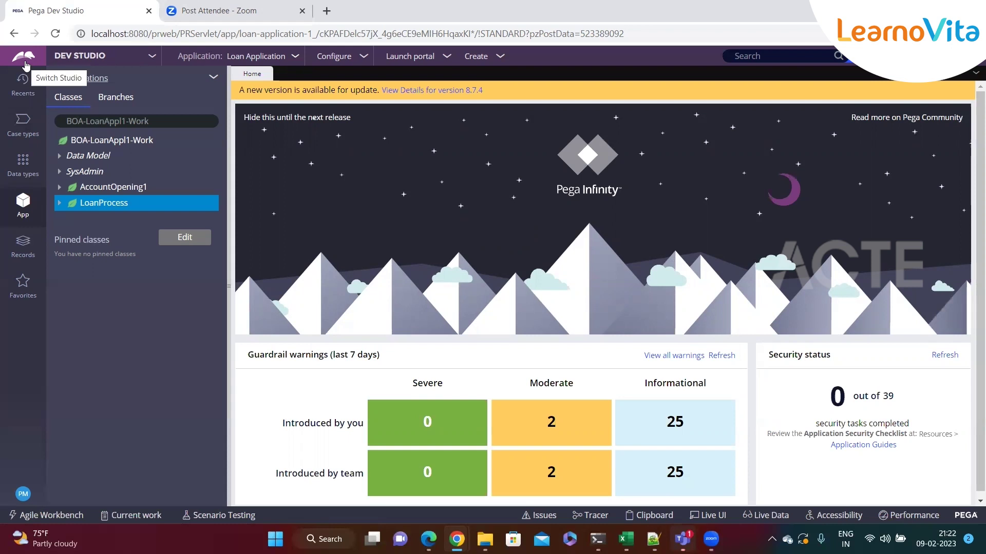
Step: Switch to Notepad++ and review the whole application list again, then the Transport entry on its own
click(654, 538)
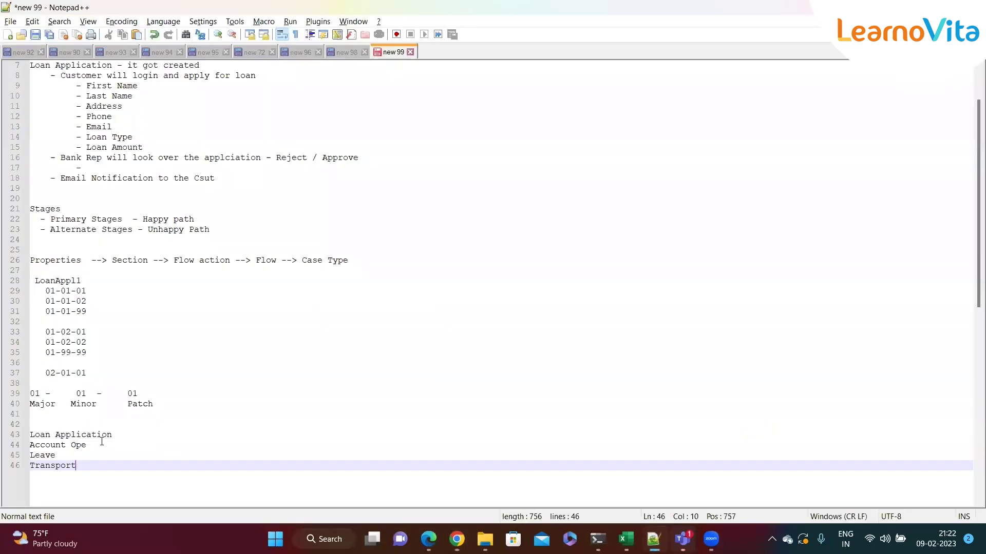
key(shift+Up)
key(shift+Up)
key(shift+Up)
key(shift+Home)
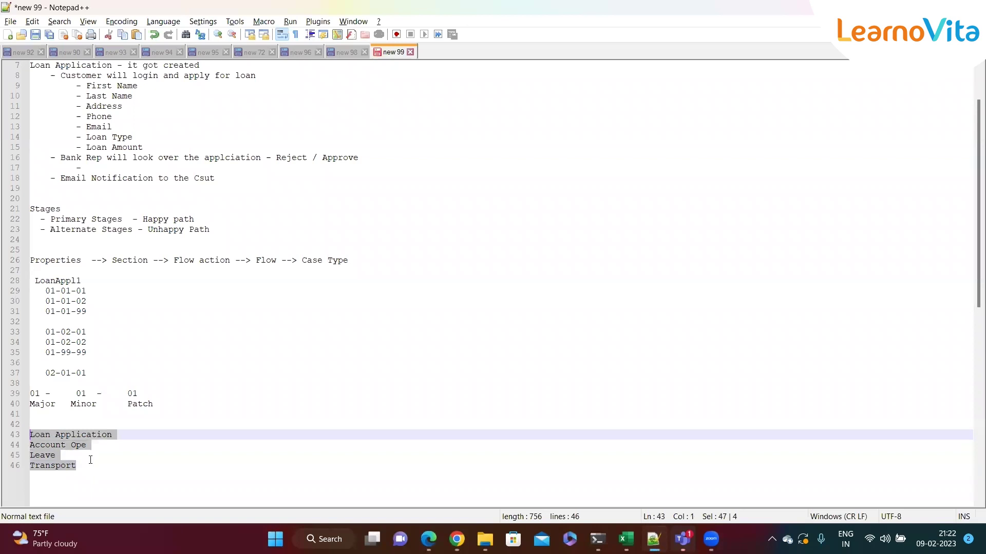
click(90, 460)
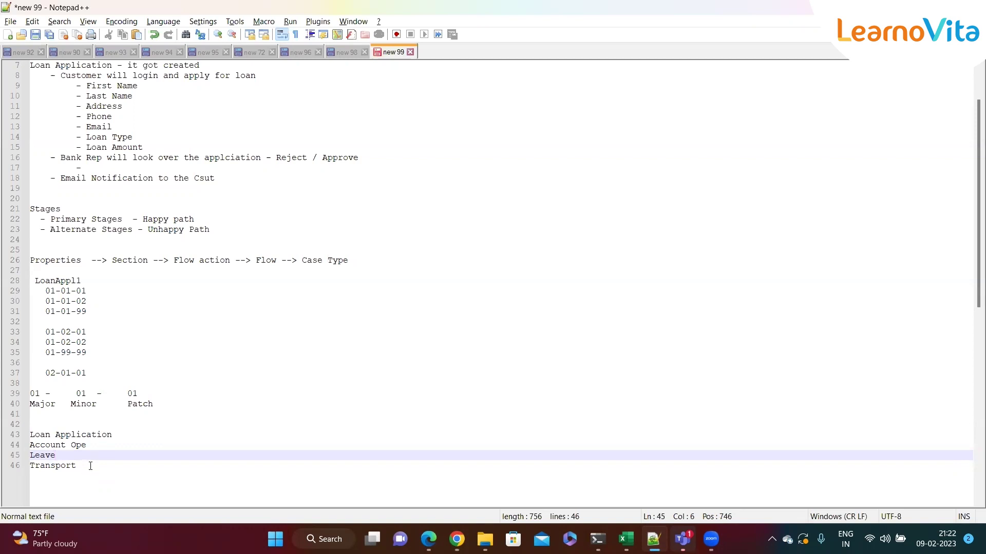
click(90, 466)
key(shift+Left)
key(shift+Left)
key(shift+Left)
key(shift+Left)
key(shift+Left)
key(shift+Left)
key(shift+Left)
key(shift+Left)
key(shift+Left)
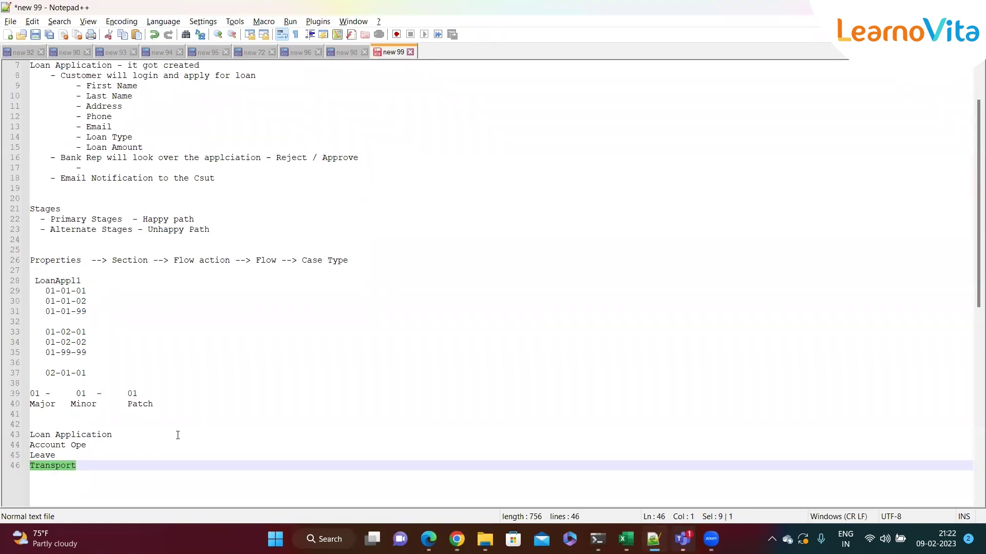
key(alt+Tab)
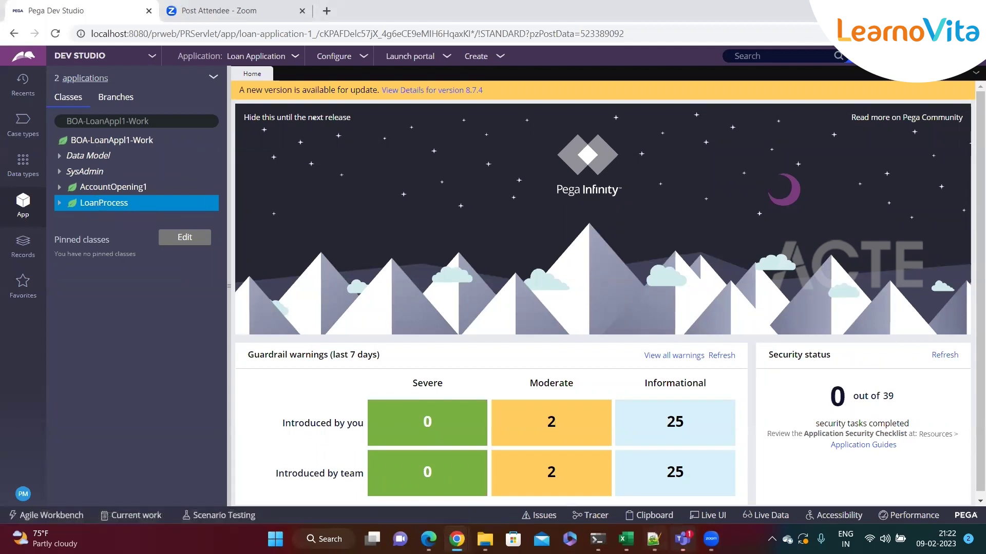
Step: Add the headings Pattern and Directed on separate lines below the application list in the Notepad++ notes
click(653, 539)
scroll(200, 494, down, 2)
key(Return)
key(Return)
key(Return)
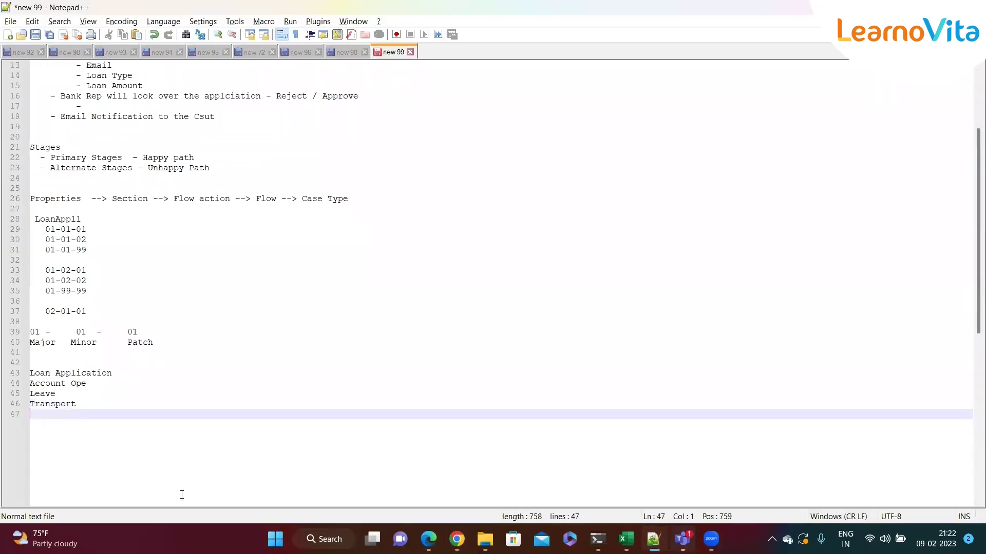
text(Pattern)
key(Return)
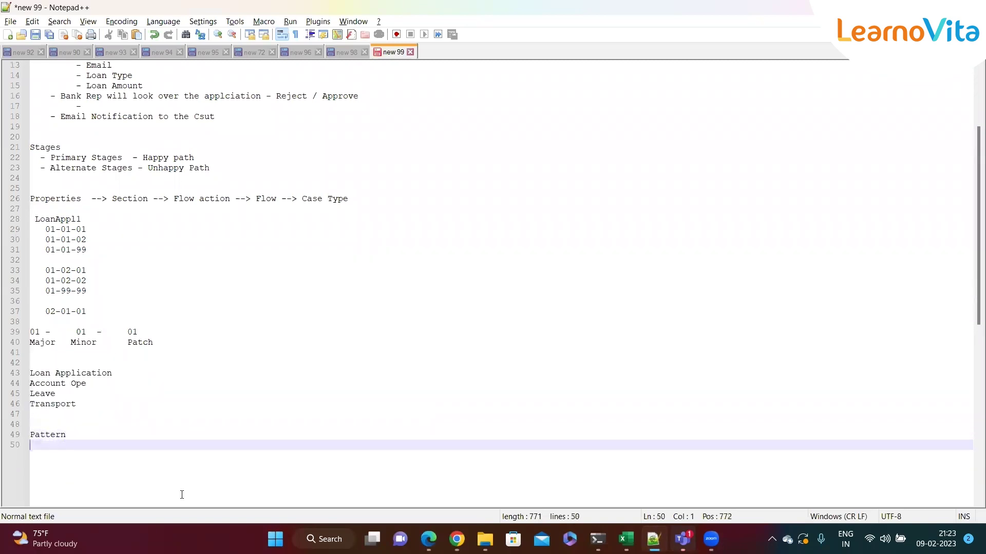
text(Directed)
Step: Switch back to Pega Dev Studio and create a new Loan Process case
key(alt+Tab)
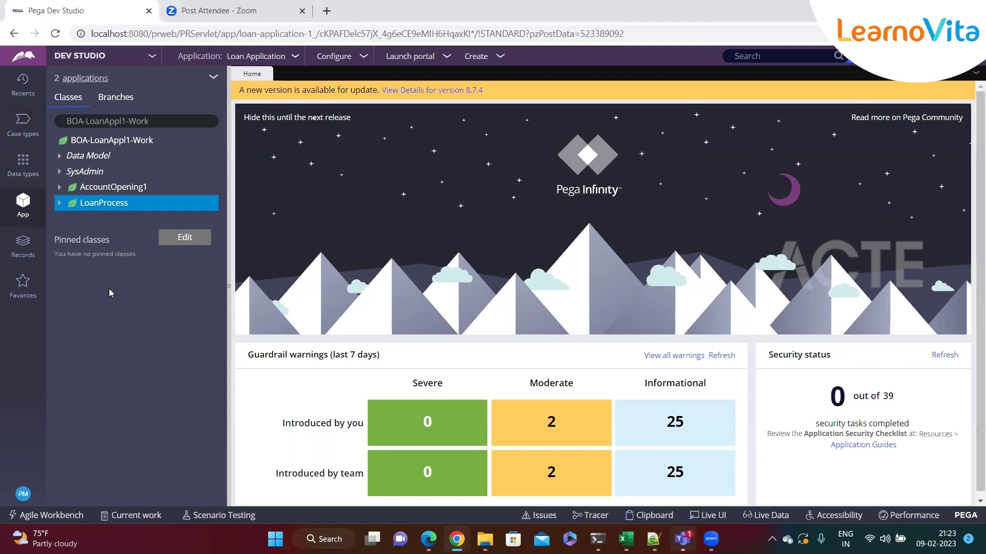
key(alt+Tab)
key(alt+Tab)
key(alt+Tab)
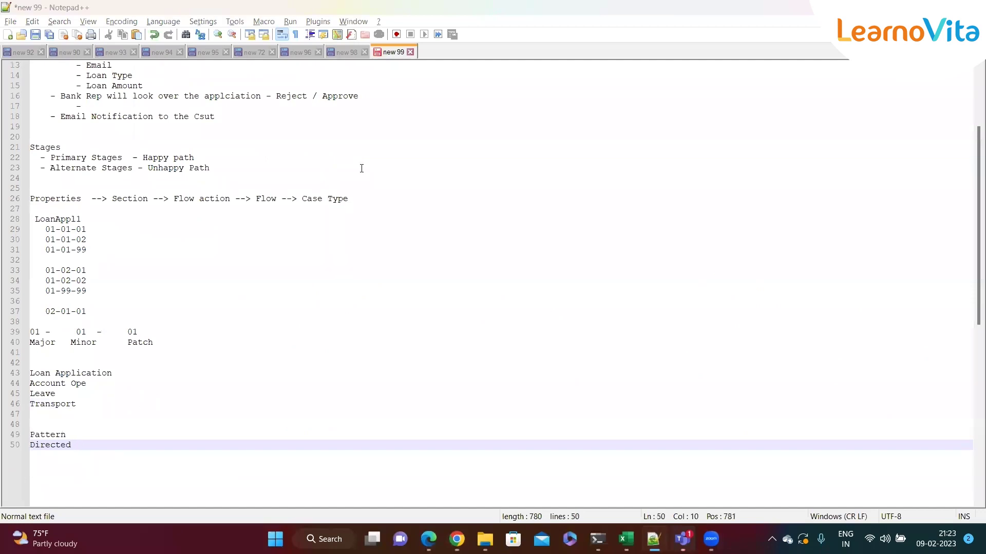
key(alt+Tab)
click(495, 60)
mouse_move(514, 68)
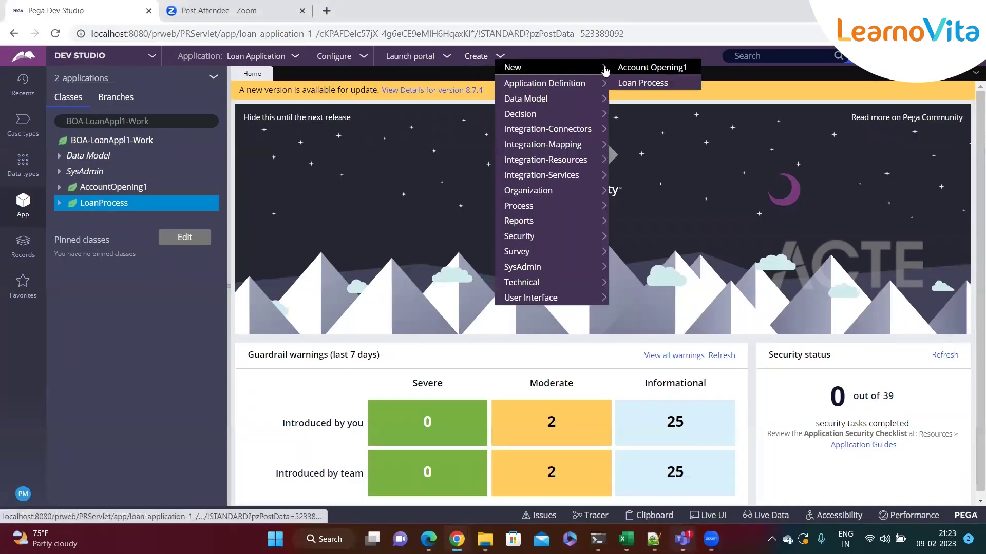
click(637, 82)
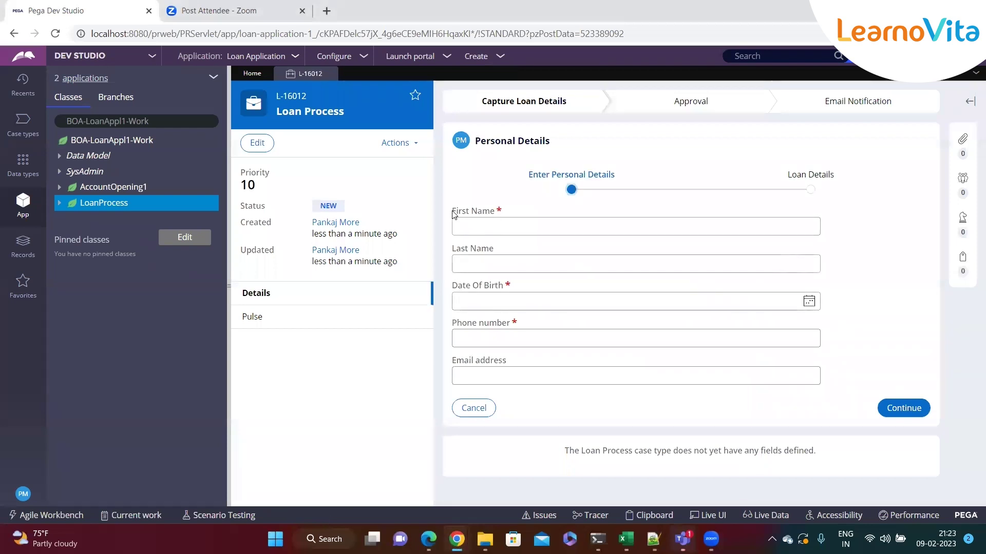
Step: Examine the First Name, Last Name and Date Of Birth fields on the case's Personal Details form
drag(454, 214, 494, 216)
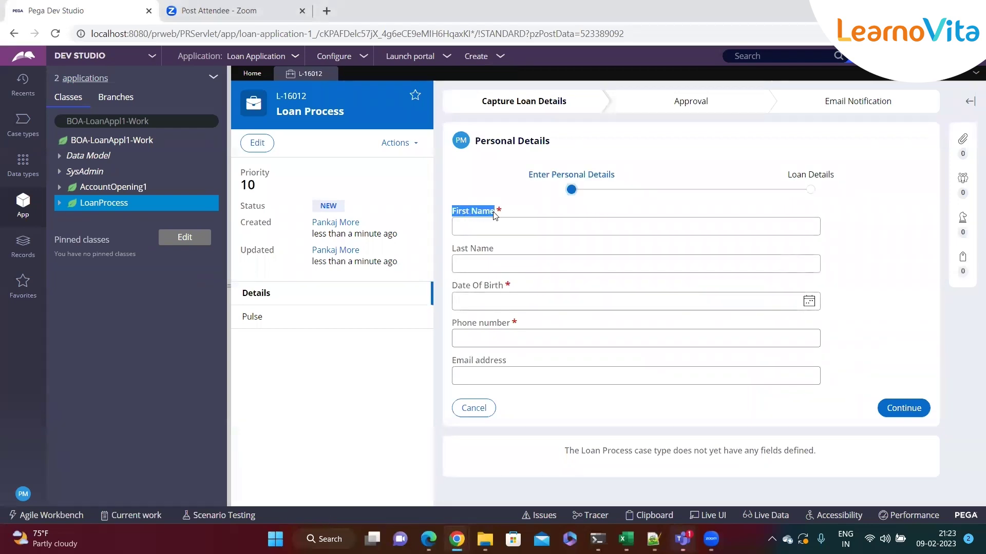
drag(490, 249, 442, 251)
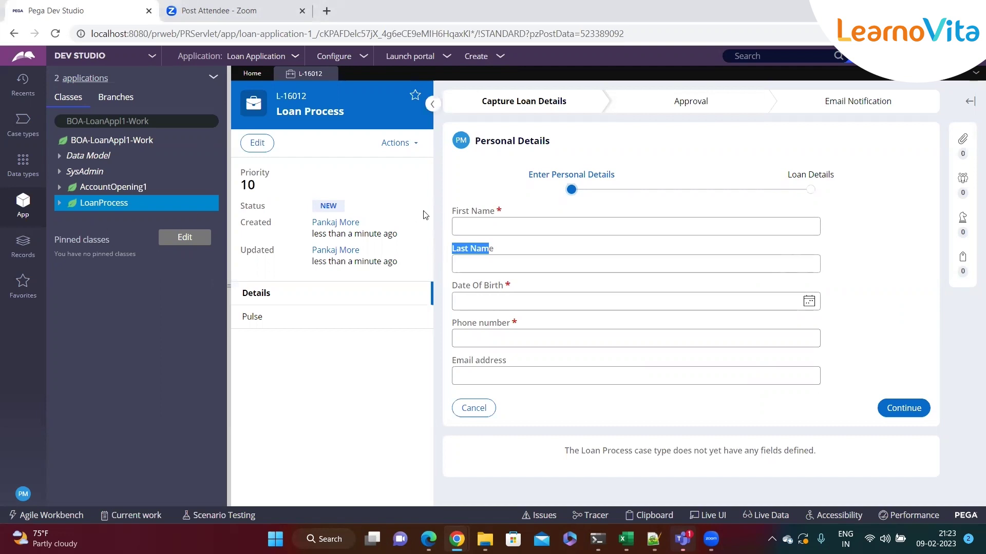
click(507, 255)
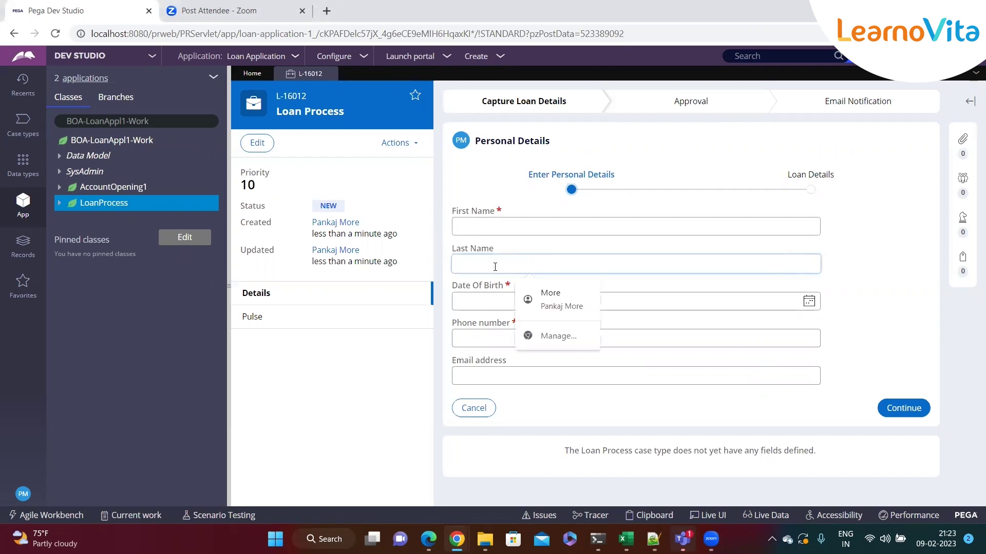
click(468, 301)
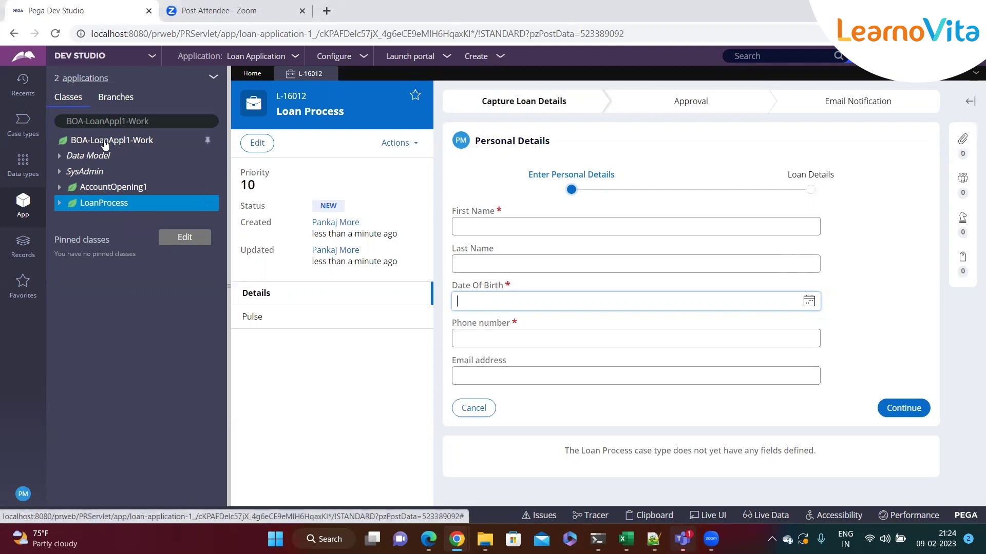
Step: Display the inheritance of the LoanProcess class and go over its parent classes through BOA-LoanAppl1
right_click(95, 206)
mouse_move(106, 220)
click(96, 265)
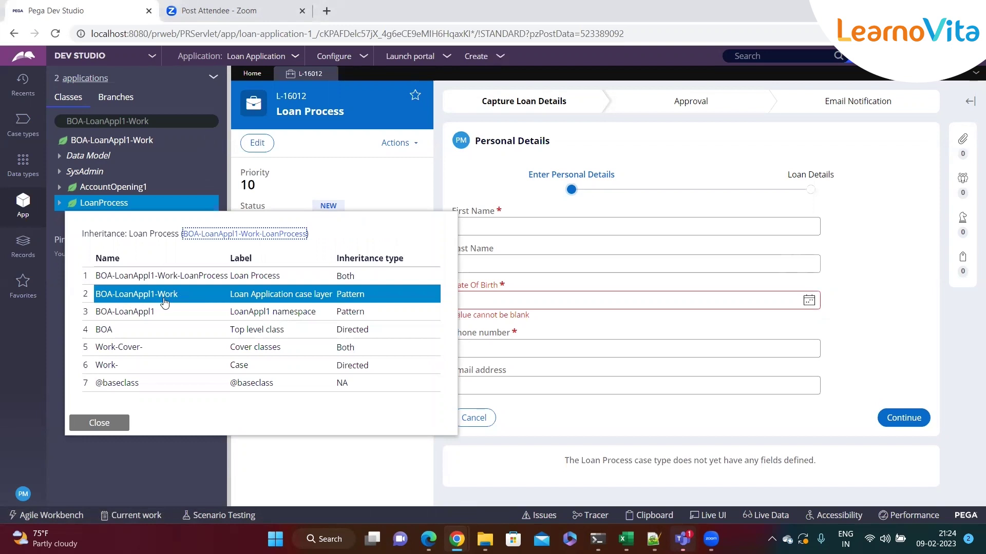
click(154, 310)
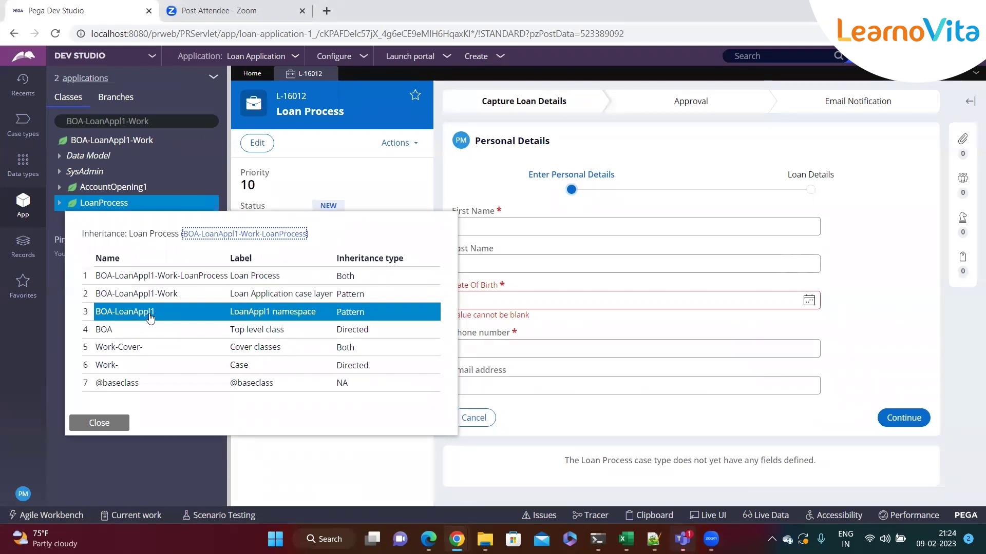
Step: Open the LoanProcess class rule from its inheritance list and examine the directed parent class setting under Class inheritance
click(126, 328)
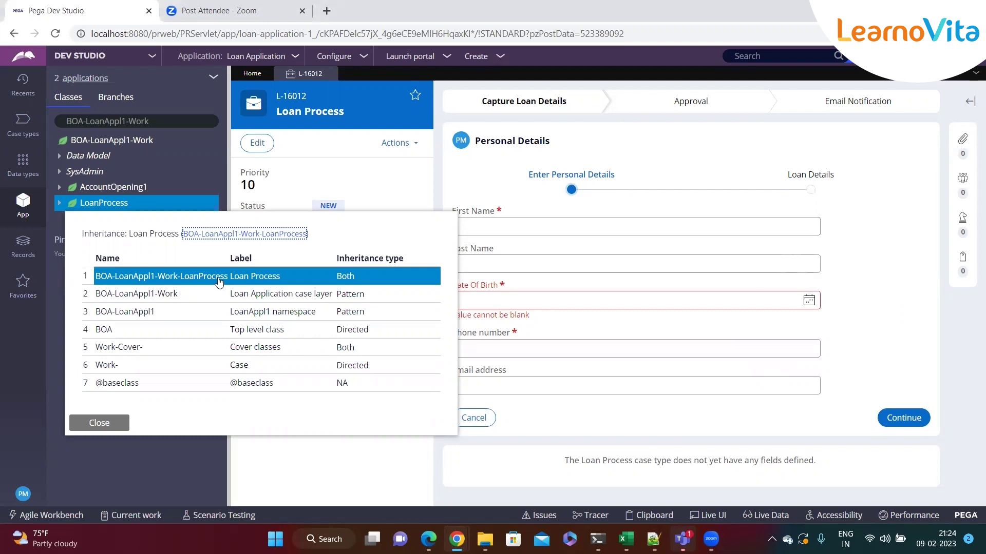
click(194, 281)
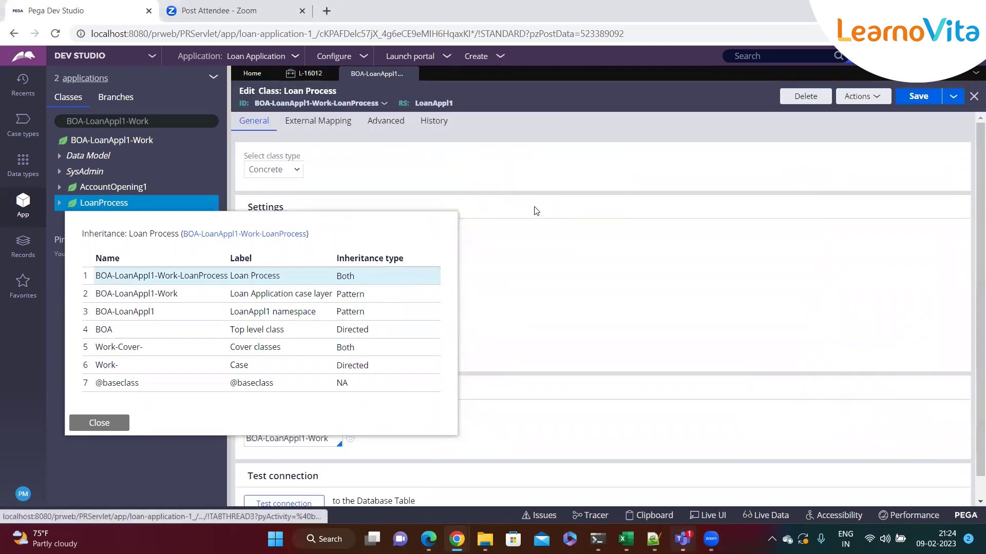
click(528, 241)
scroll(277, 426, down, 1)
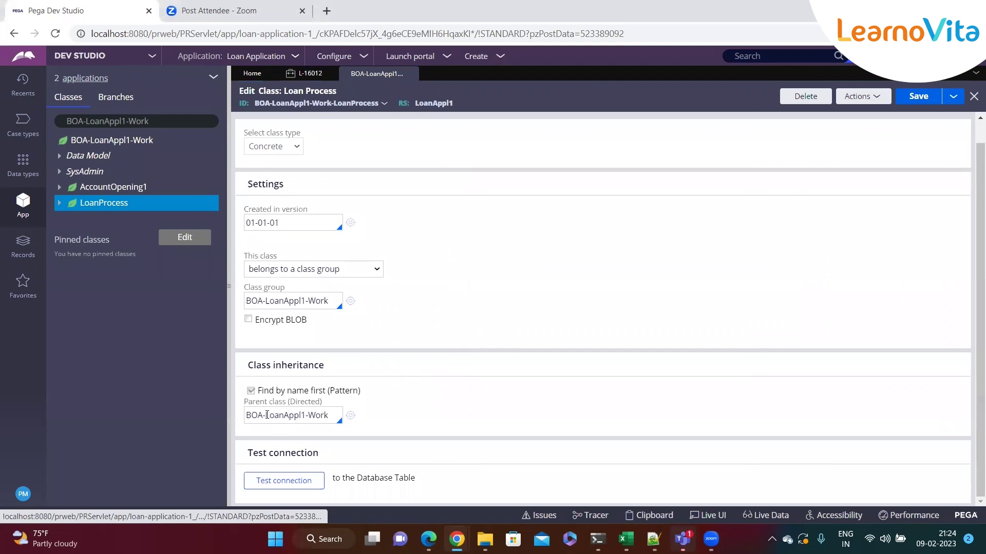
drag(247, 406, 314, 409)
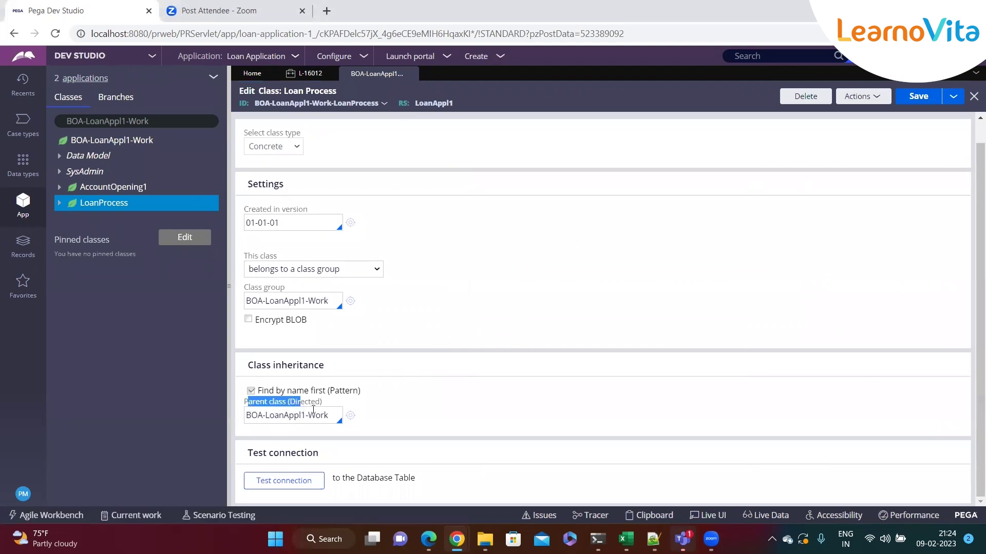
double_click(315, 410)
Step: Set the directed parent class of the LoanProcess class to Work-Cover- and save the class rule
click(334, 417)
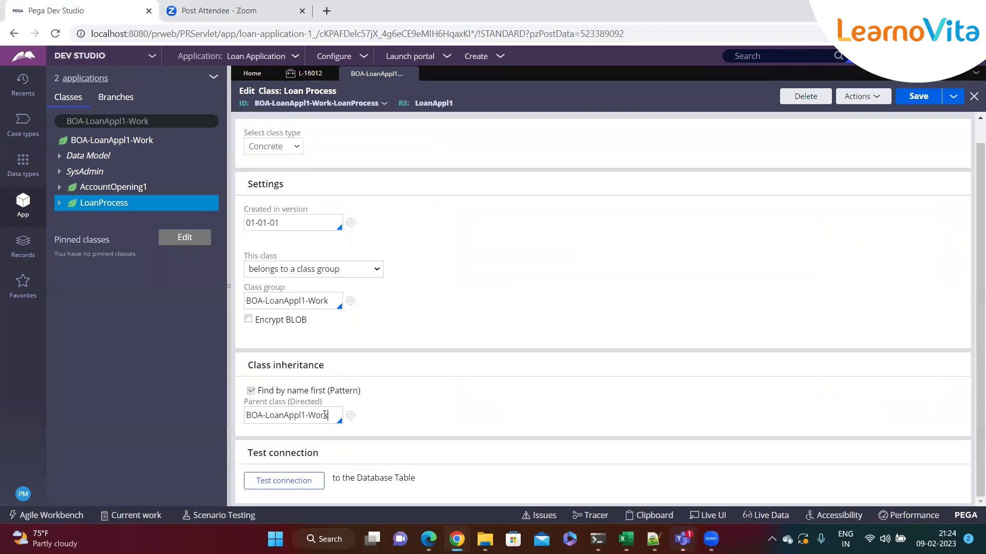
key(BackSpace)
key(BackSpace)
key(BackSpace)
key(BackSpace)
key(BackSpace)
key(BackSpace)
key(BackSpace)
key(BackSpace)
key(BackSpace)
key(BackSpace)
key(BackSpace)
key(BackSpace)
key(BackSpace)
key(BackSpace)
key(BackSpace)
key(BackSpace)
key(ctrl+s)
Step: Go over the Class inheritance section of LoanProcess, including the Find by name first (Pattern) option
drag(249, 366, 338, 368)
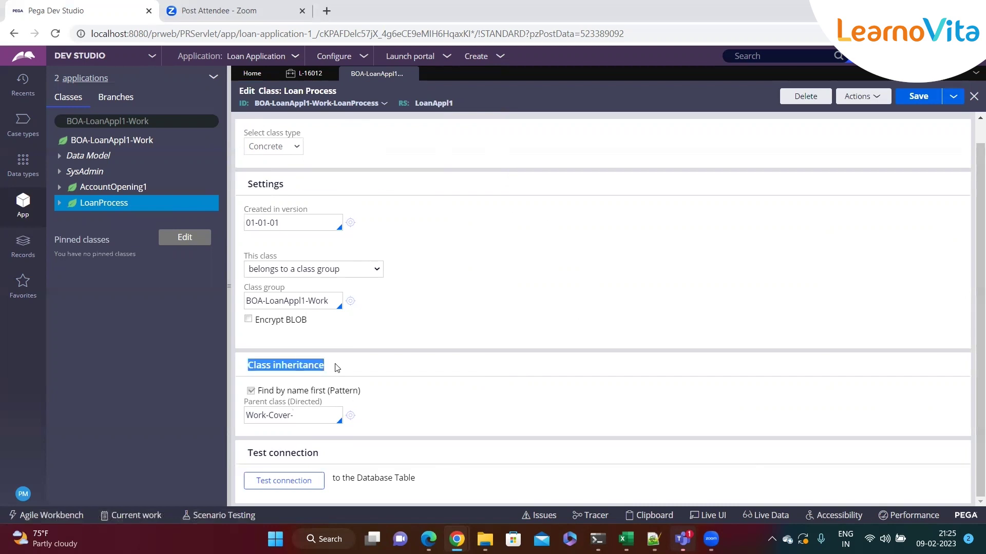
click(386, 395)
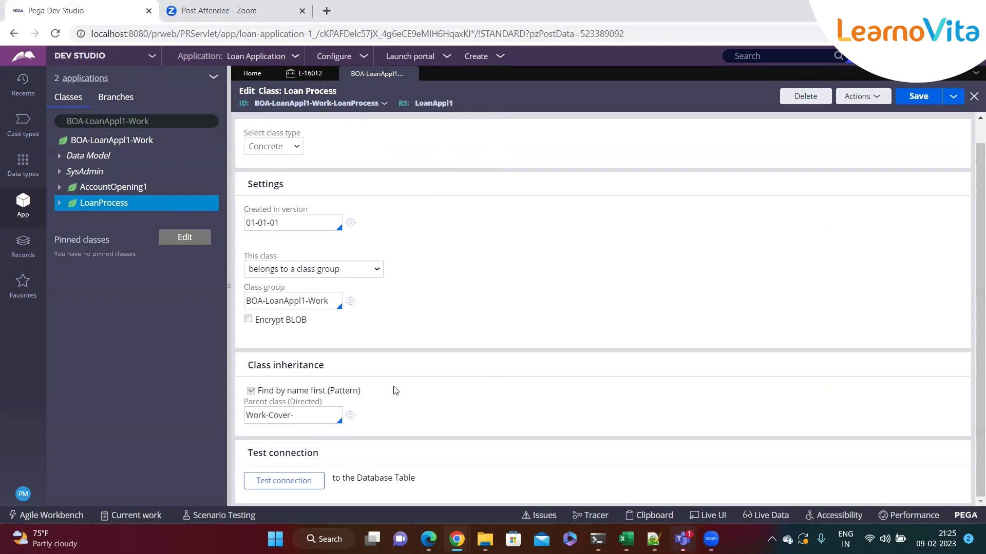
drag(261, 395, 367, 395)
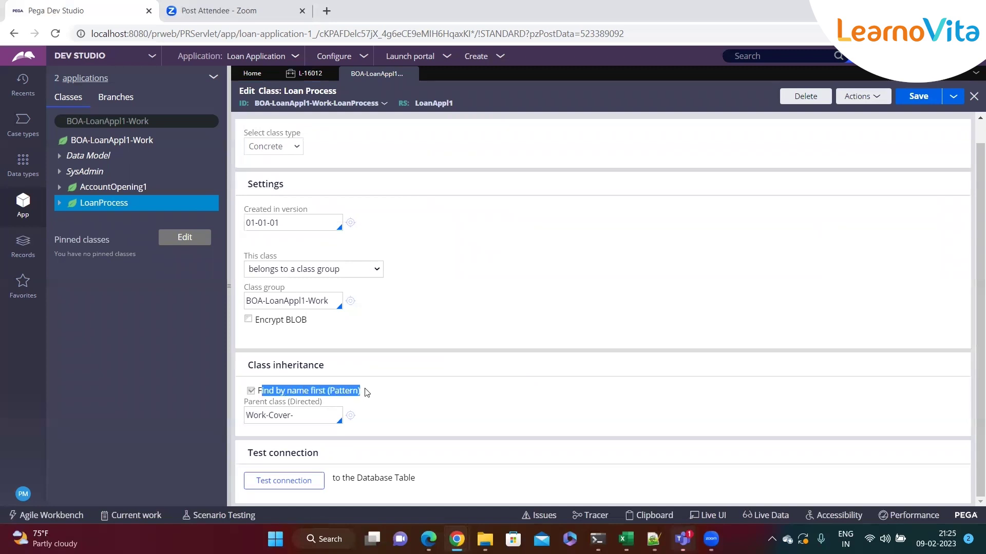
click(311, 413)
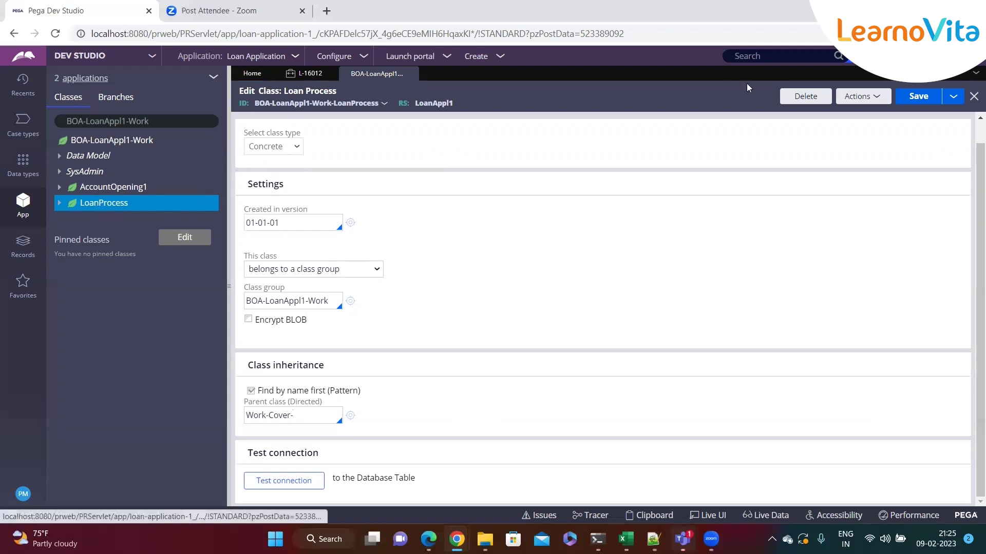
Step: Display the inheritance of the LoanProcess class again and open the Work- class rule from the list
right_click(98, 210)
click(100, 264)
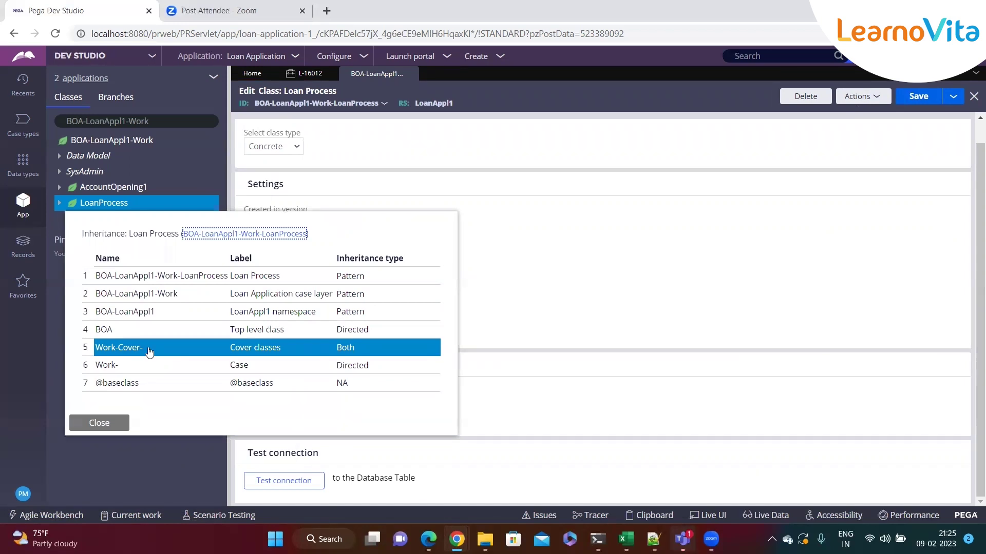
click(136, 364)
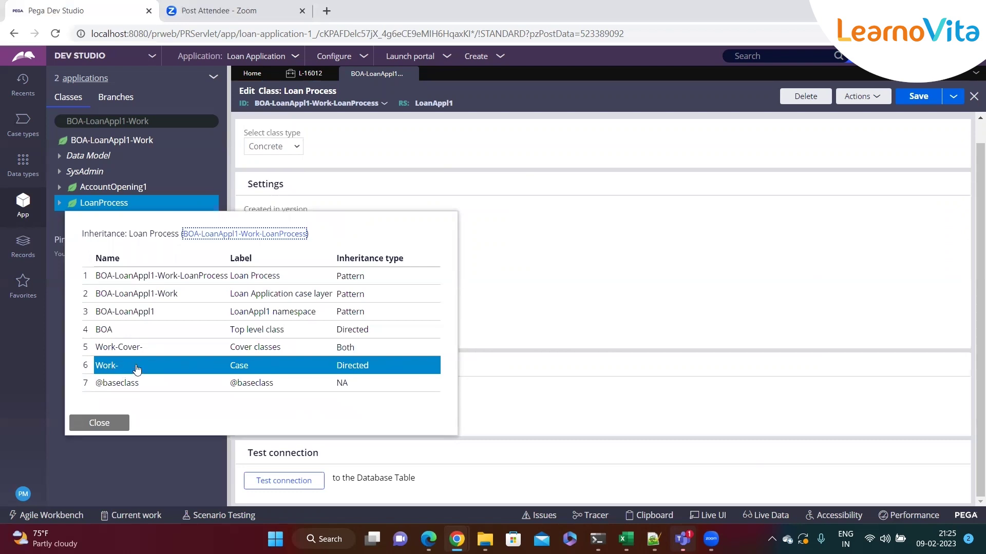
click(143, 368)
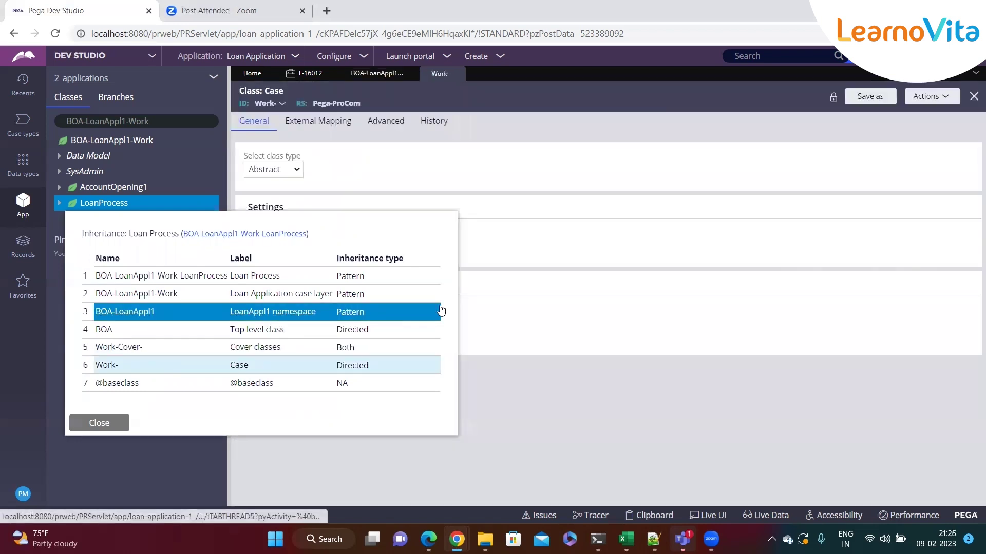
Step: Open the Work-Cover- class rule from the inheritance list and examine its directed parent class
click(144, 352)
click(626, 255)
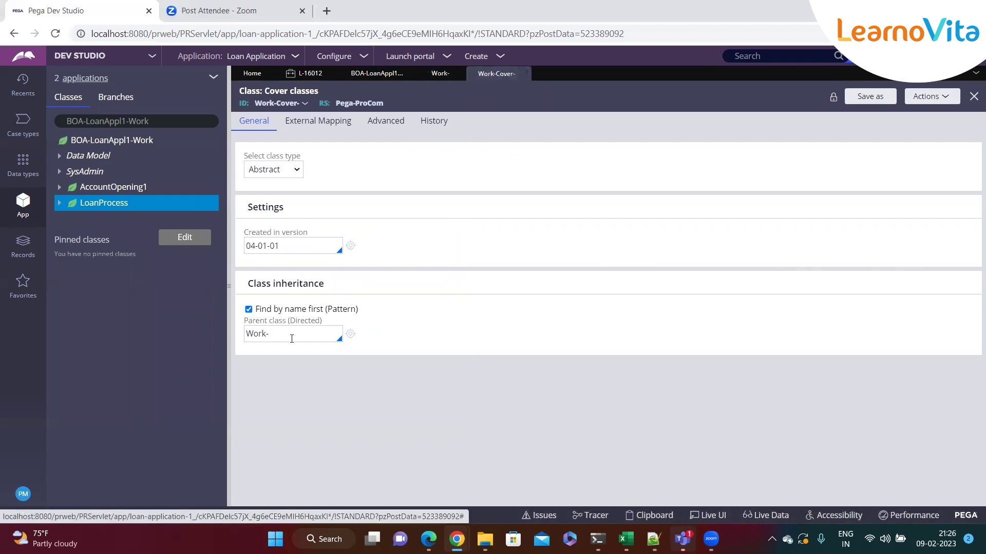
drag(286, 337, 250, 336)
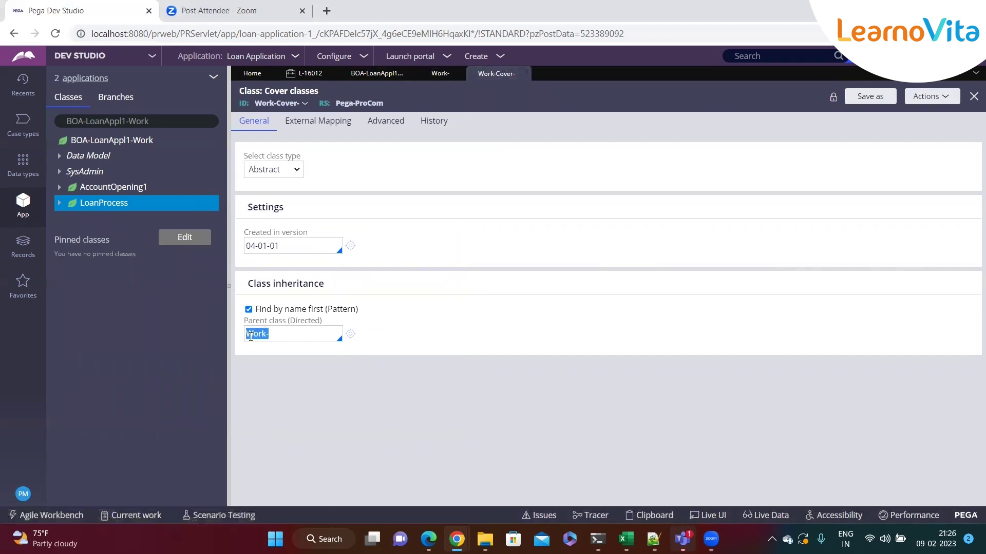
click(300, 335)
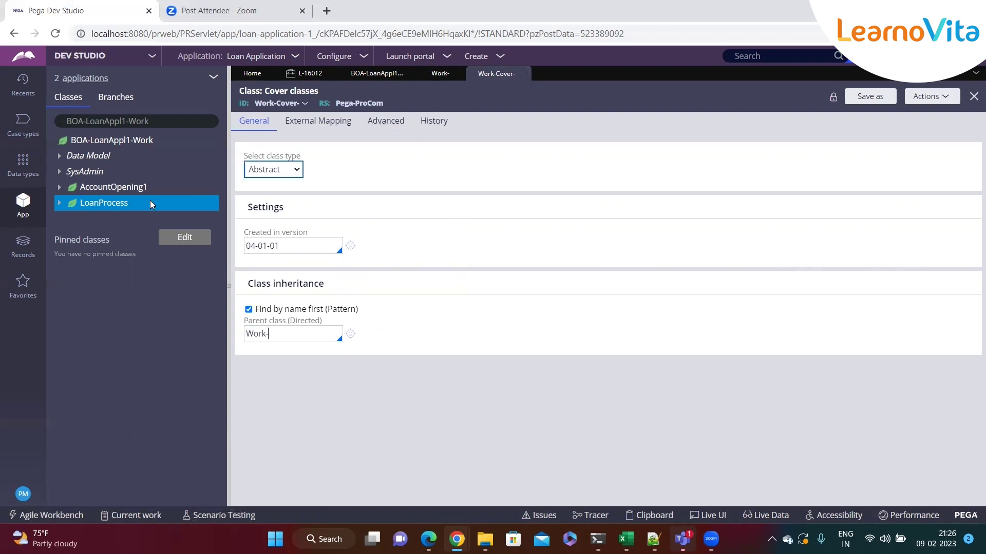
right_click(102, 204)
mouse_move(108, 233)
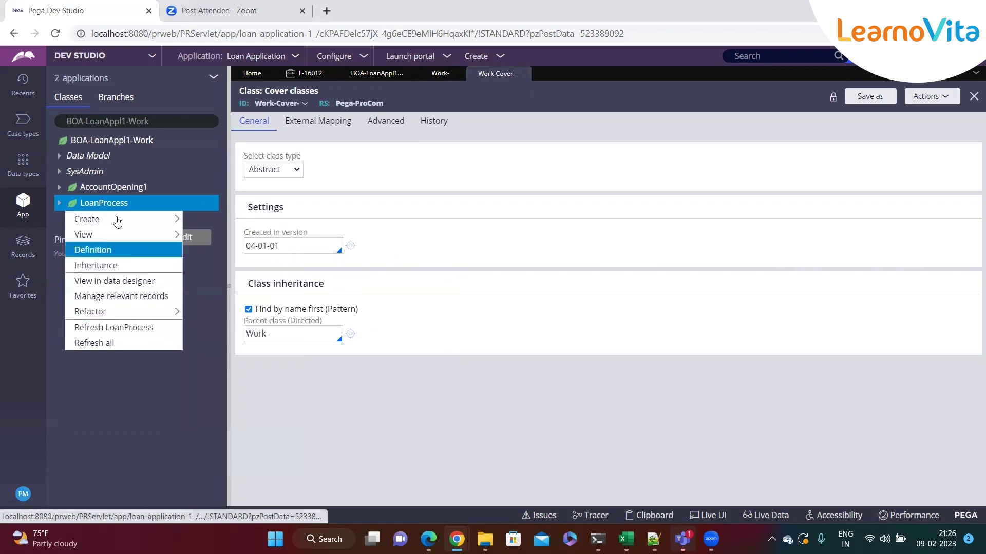
click(93, 266)
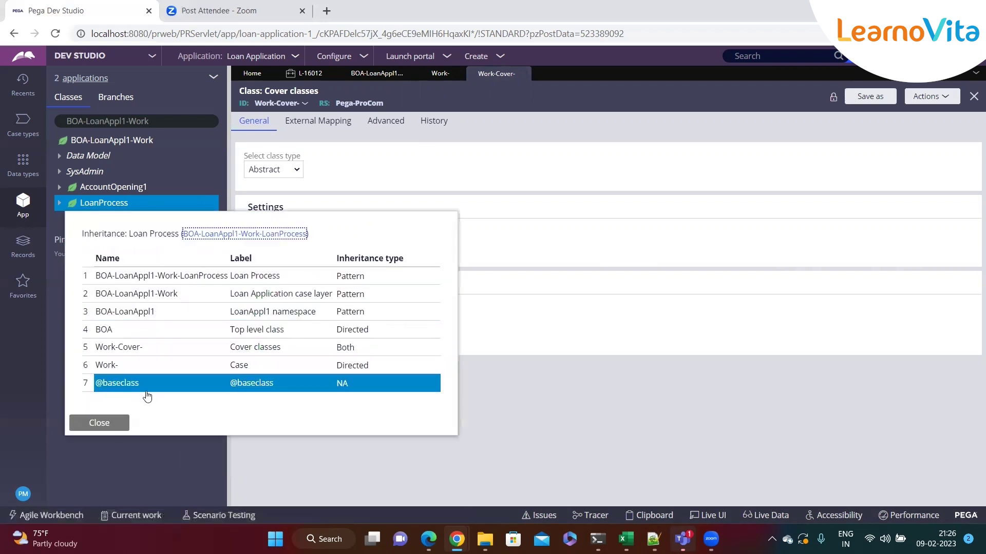
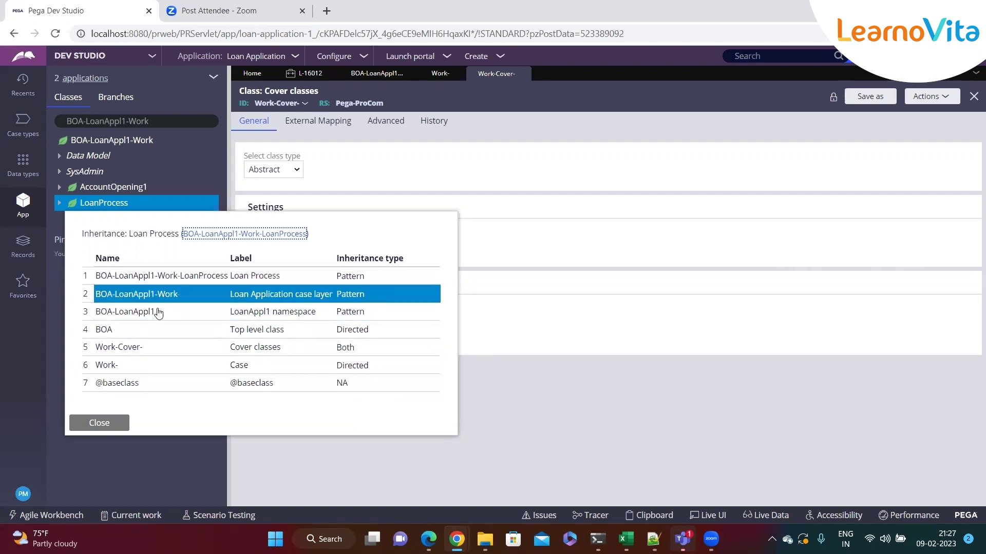
click(181, 409)
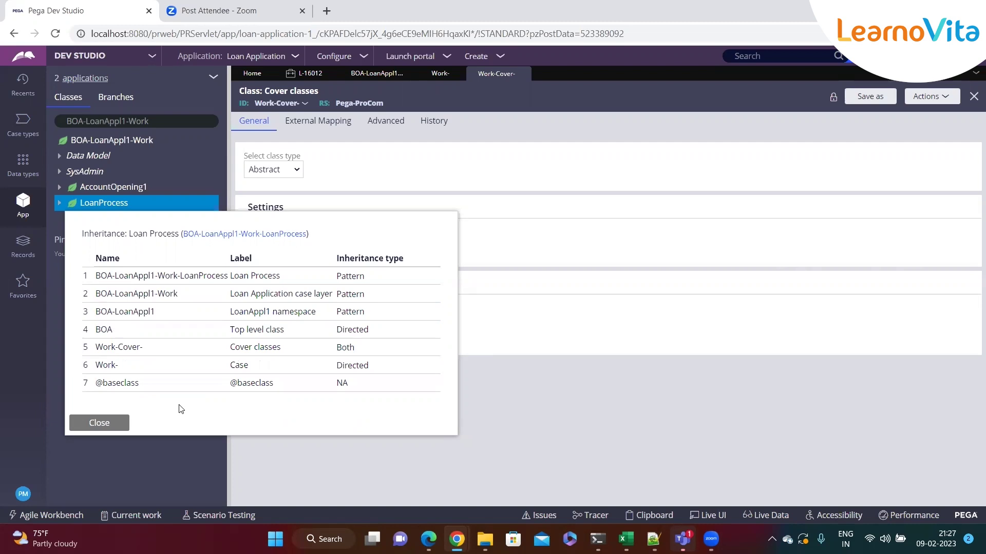
click(99, 423)
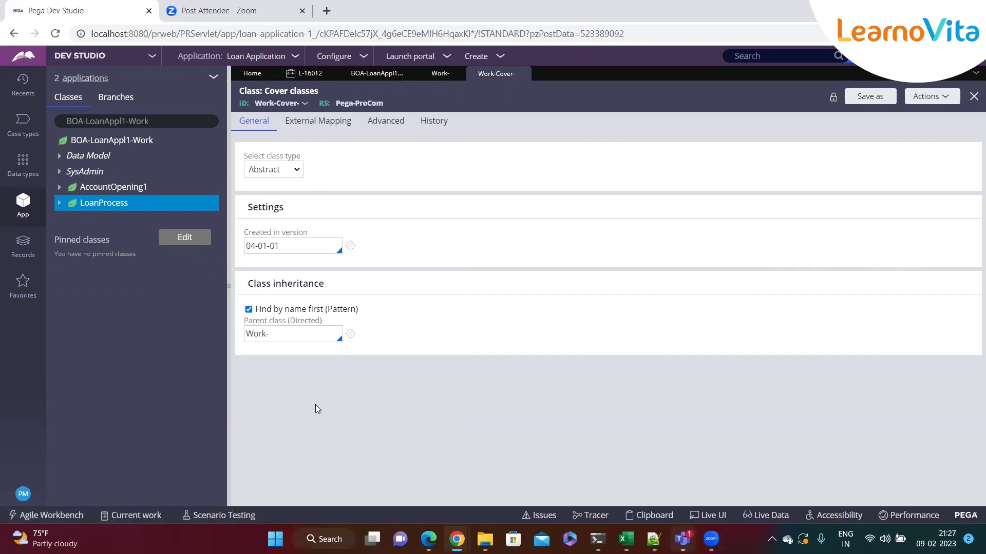
Step: Switch to the Notepad++ notes and append "- Optional" to the Pattern line
click(653, 539)
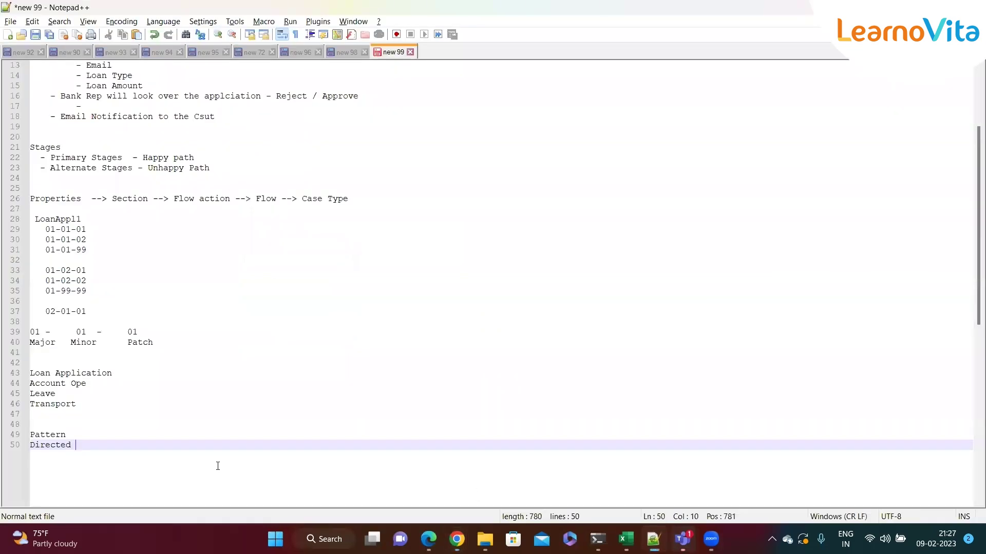
drag(95, 444, 67, 436)
click(181, 437)
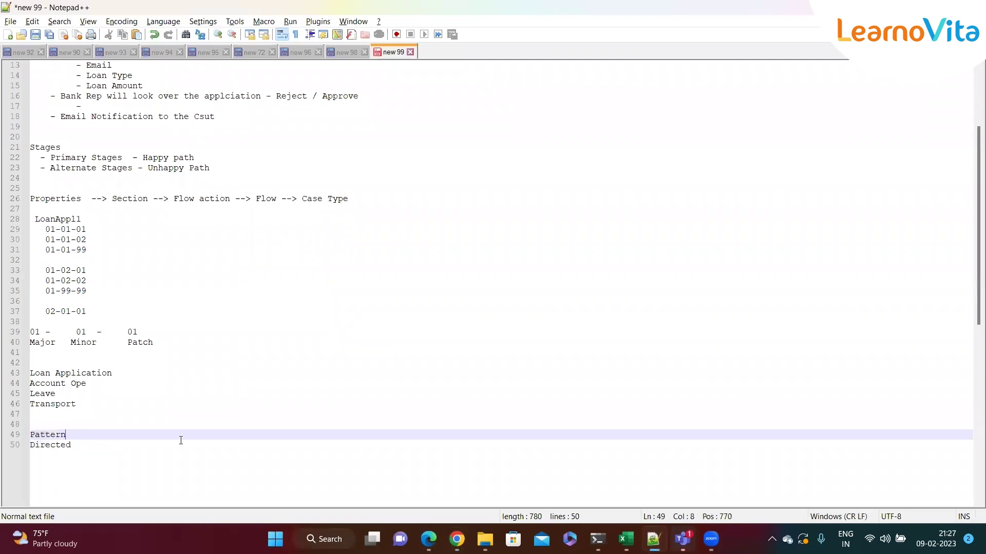
text(- Optional)
Step: Append "- Mandatory" to the Directed line in the notes
click(110, 449)
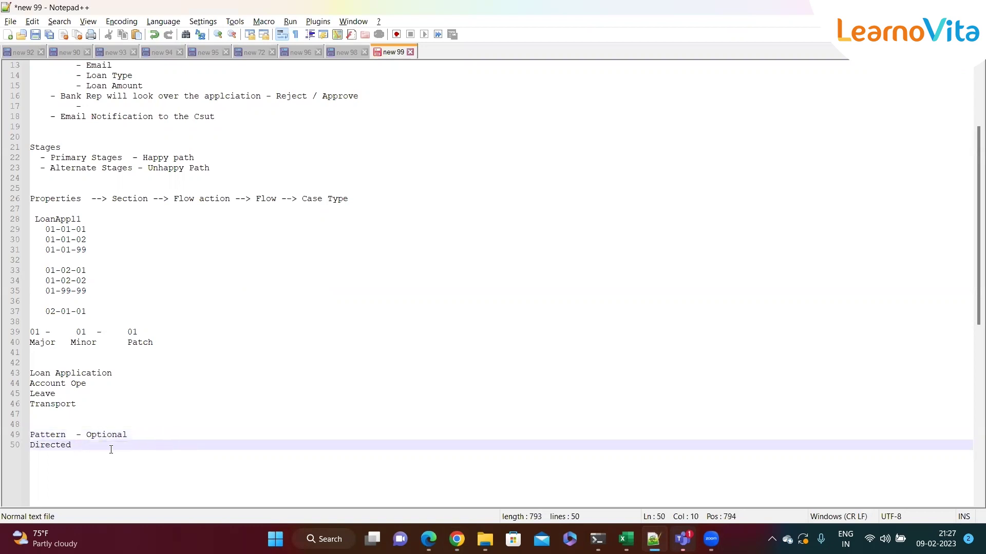
text(- Man)
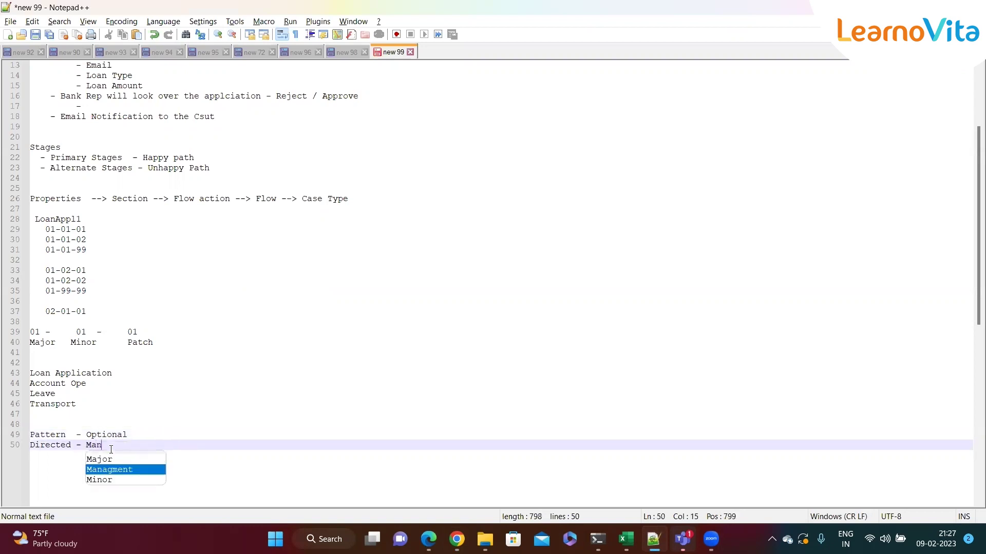
text(d)
text(atory)
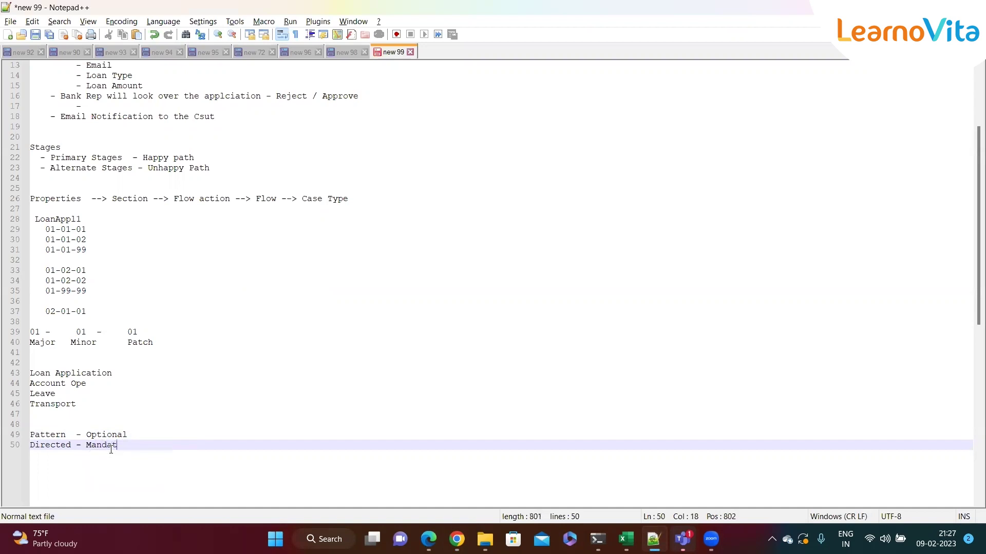
key(BackSpace)
text(y)
double_click(57, 445)
double_click(48, 434)
Step: Switch back to Pega Dev Studio and examine the Find by name first (Pattern) option in the LoanProcess class rule
key(alt+Tab)
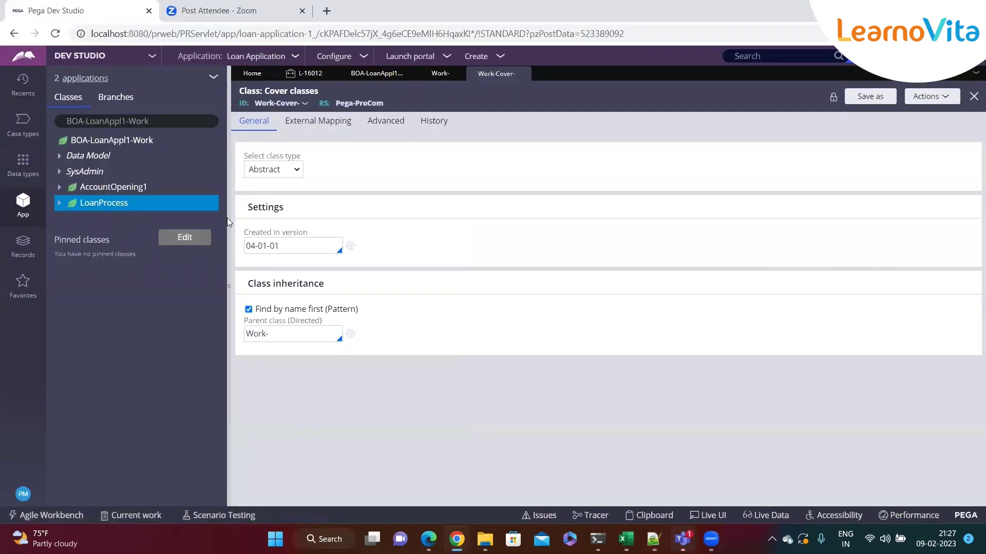
click(369, 75)
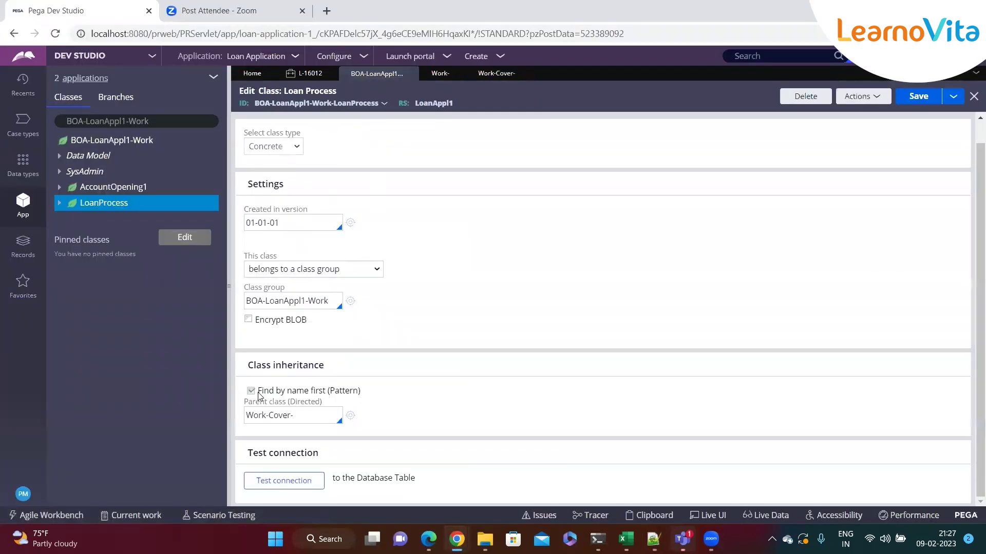
drag(361, 392, 255, 391)
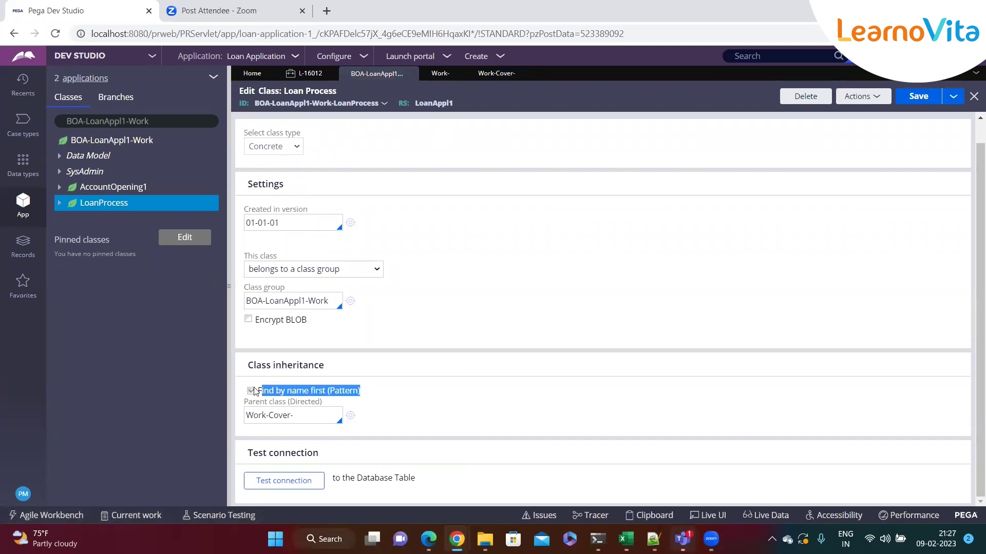
click(389, 398)
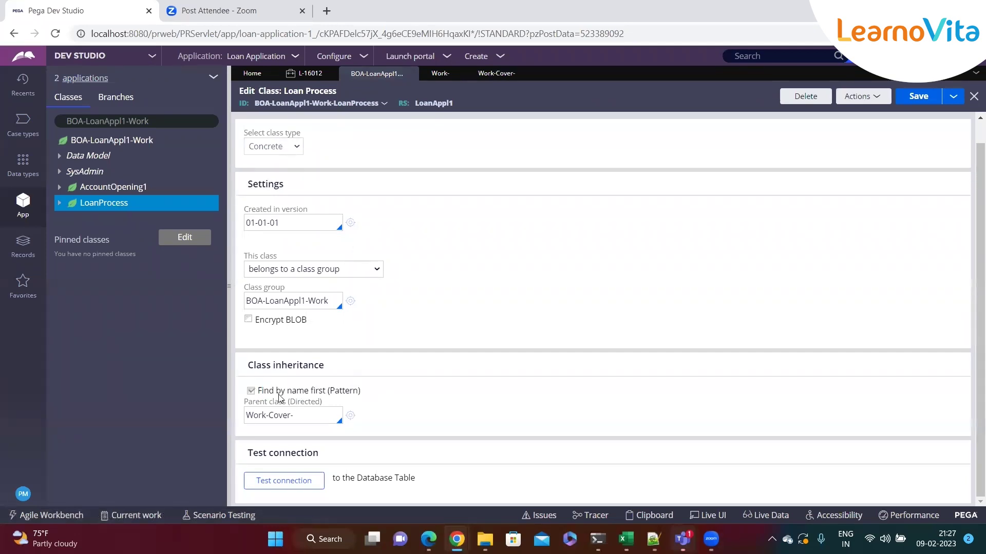
drag(258, 394, 383, 394)
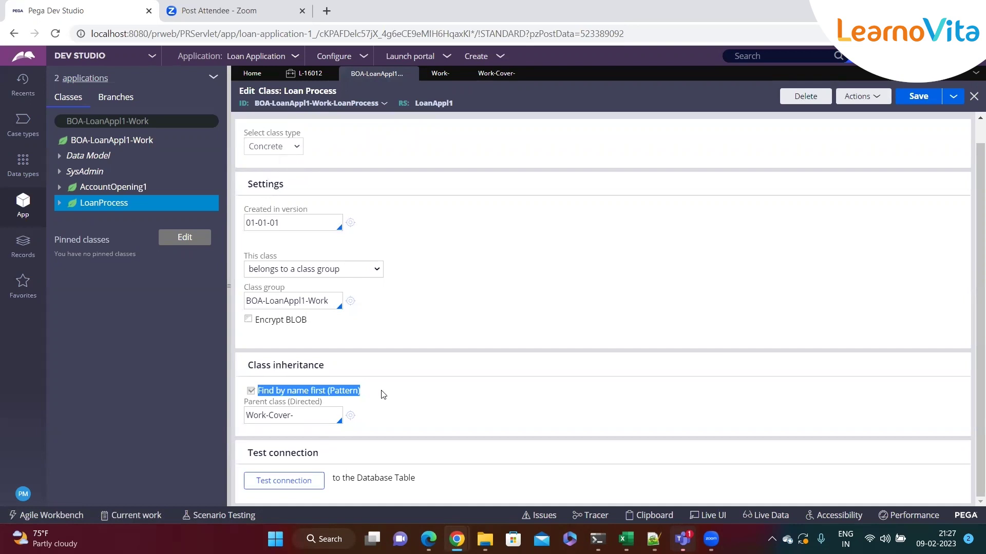
click(383, 394)
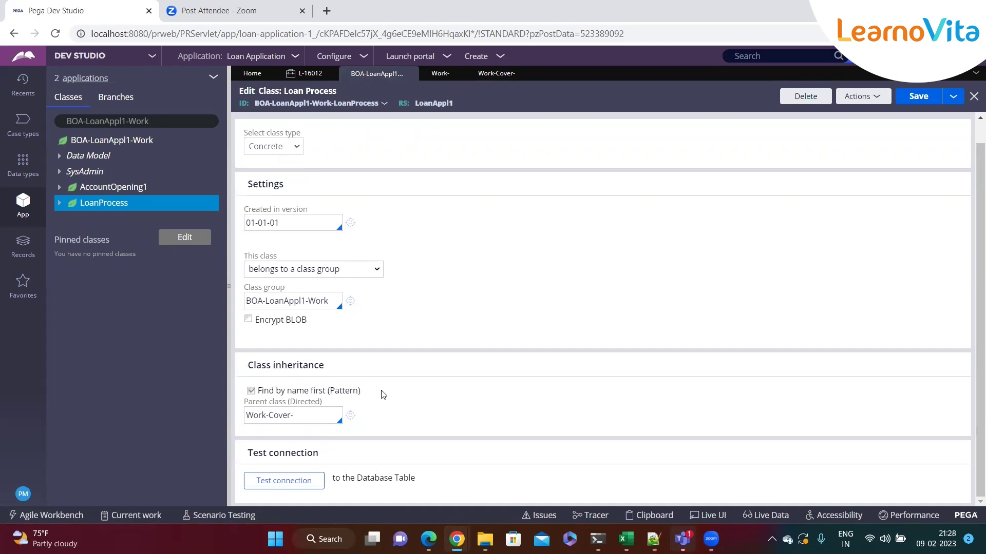
Step: Compare the directed parent class of LoanProcess with the one set in the Work- class rule
scroll(382, 394, up, 1)
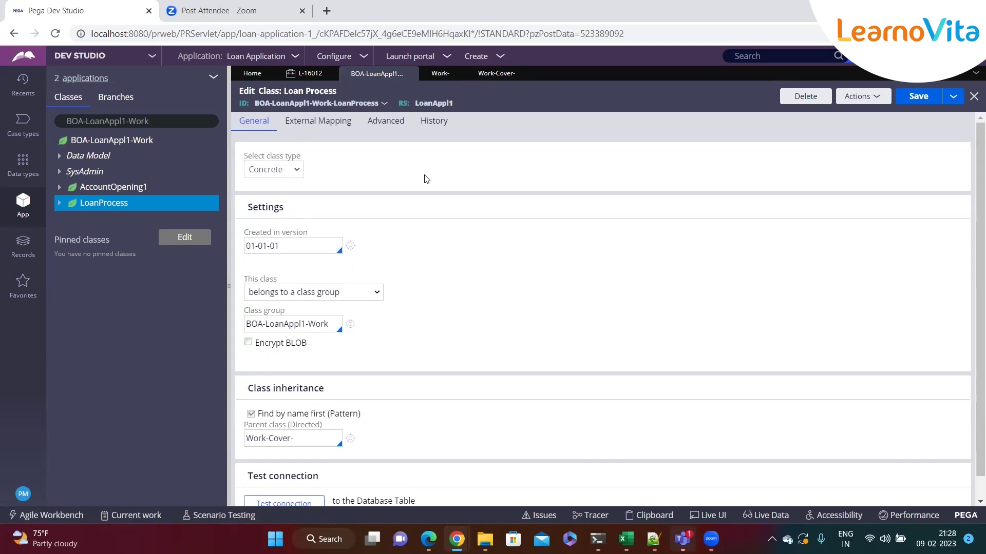
drag(245, 440, 341, 440)
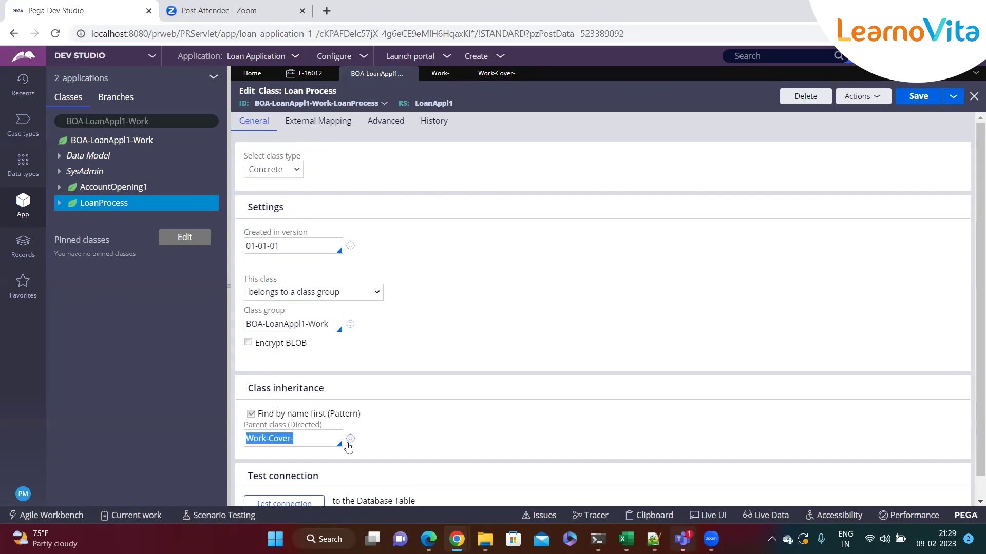
click(248, 440)
drag(248, 440, 290, 440)
click(437, 75)
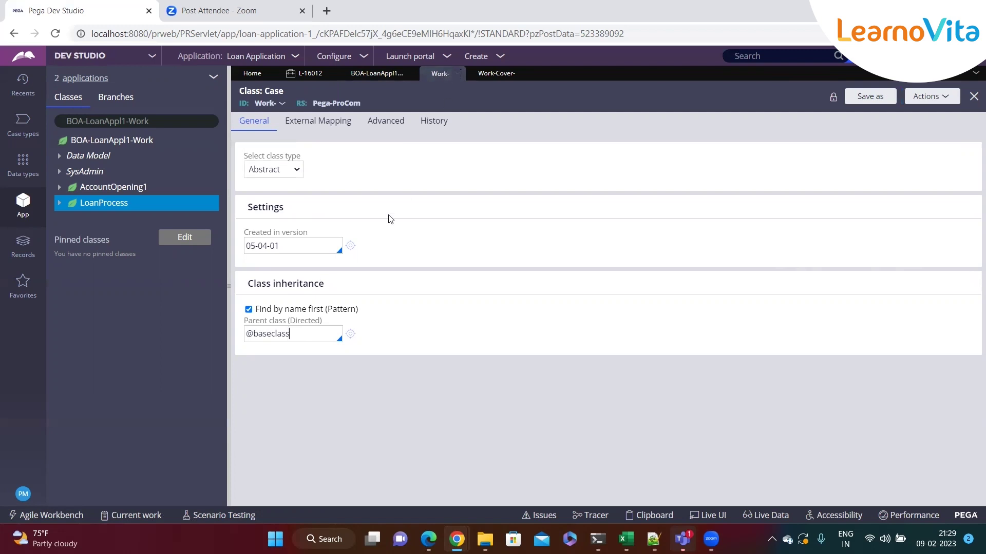
click(410, 73)
click(439, 74)
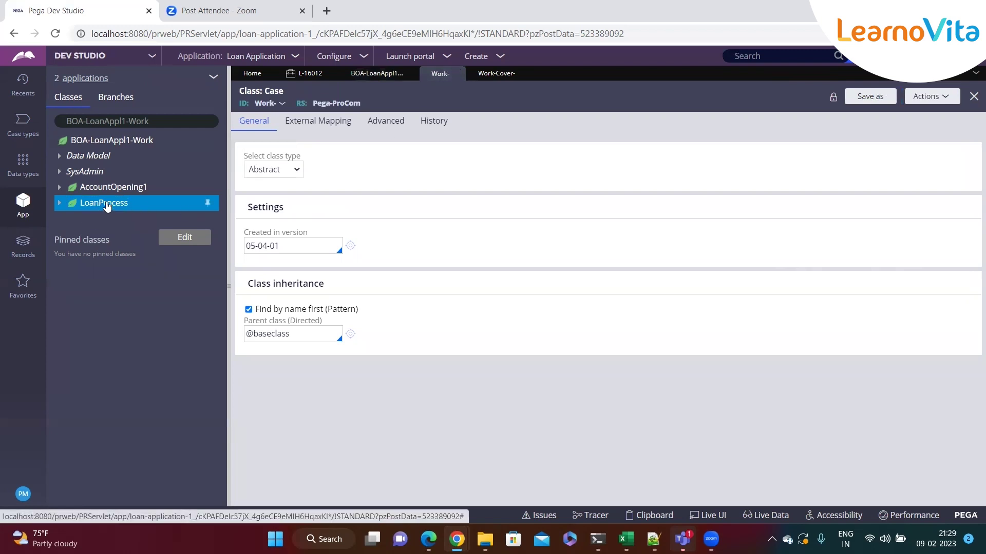
Step: Inspect the directed parent class entry in the Work- class rule
right_click(110, 206)
click(543, 374)
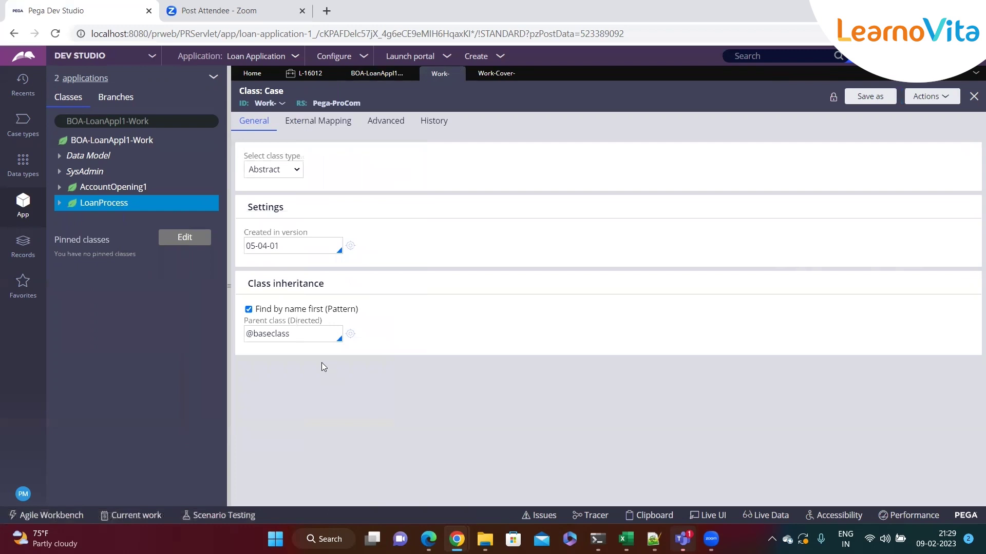
drag(311, 337, 248, 335)
click(306, 334)
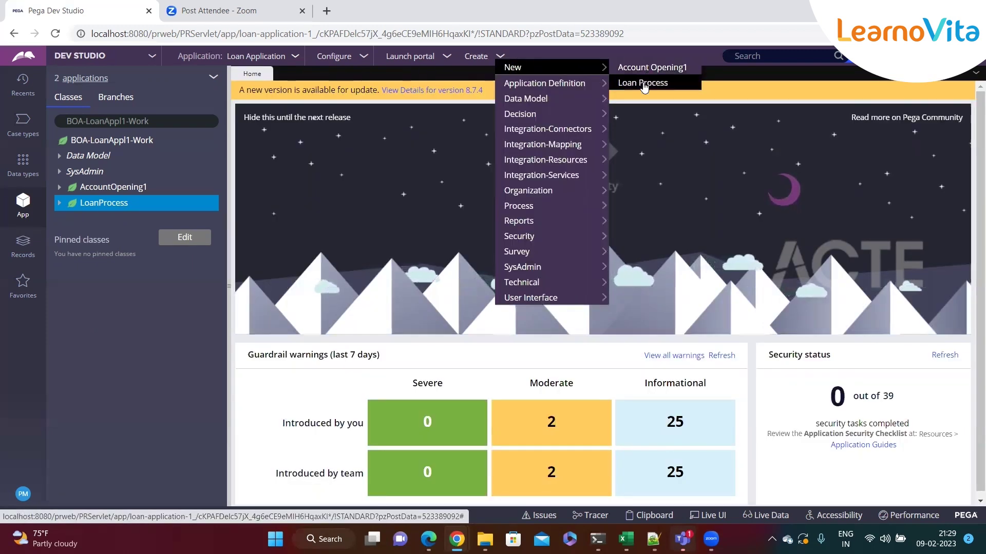
Step: Switch to the Notepad++ notes and review the customer's loan application fields from First Name to Loan Amount
click(653, 539)
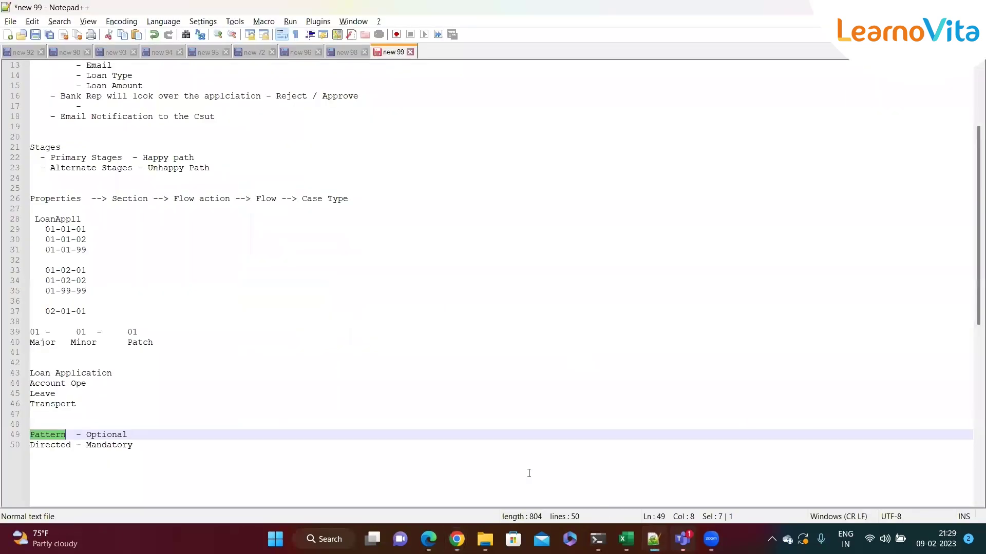
click(237, 349)
scroll(226, 343, up, 4)
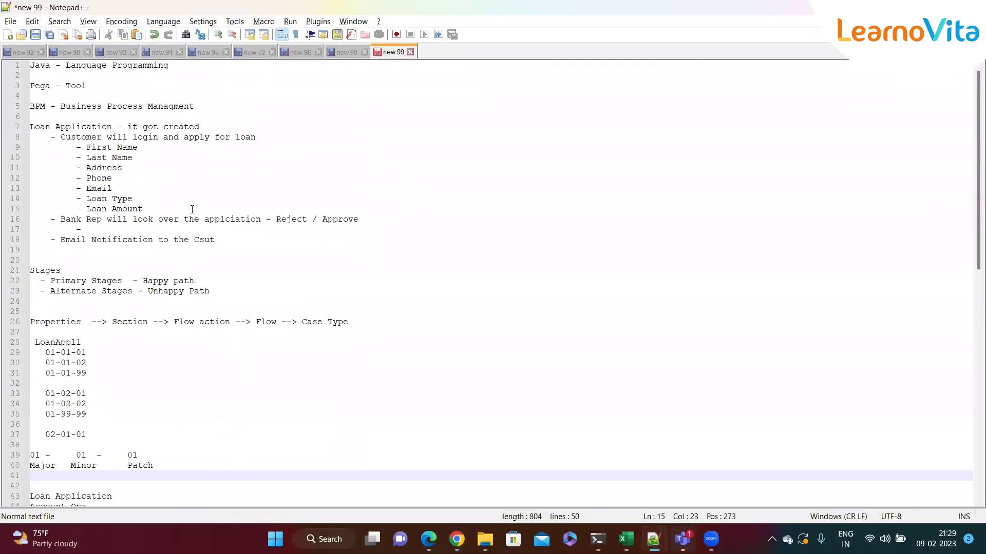
click(192, 210)
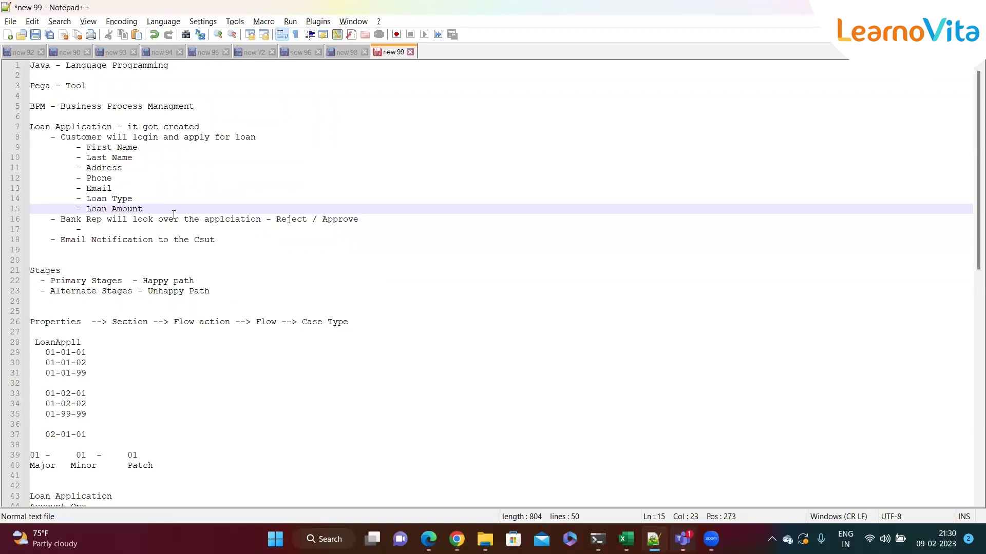
drag(173, 214, 78, 153)
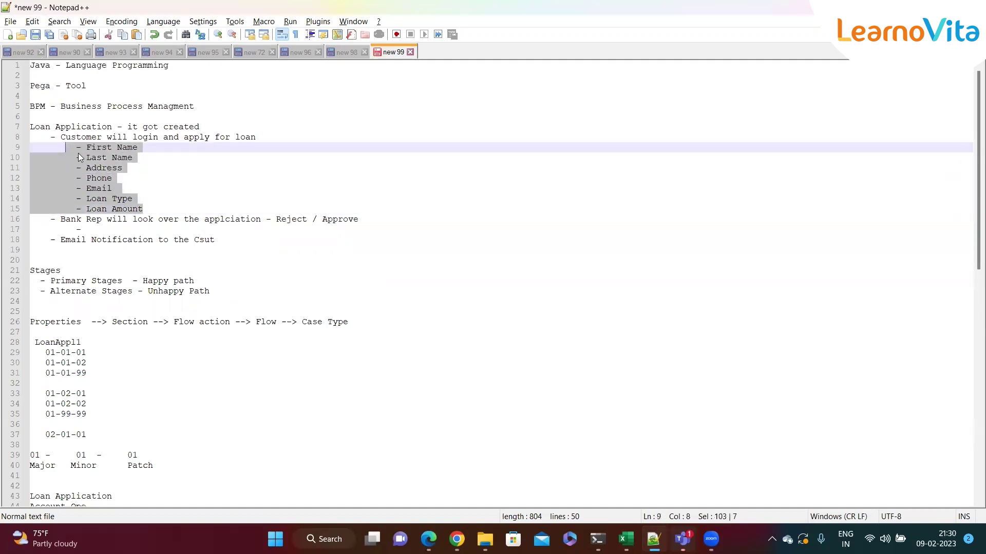
click(163, 200)
click(166, 209)
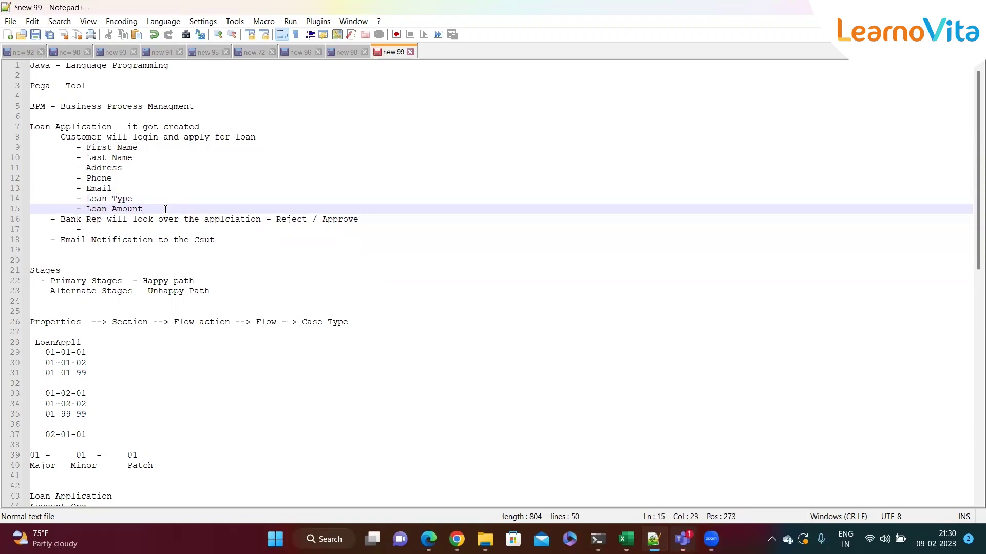
Step: Add an "- Adress" item below Loan Amount in the customer's field list
click(156, 199)
click(155, 206)
key(Return)
text(- )
text(Adress)
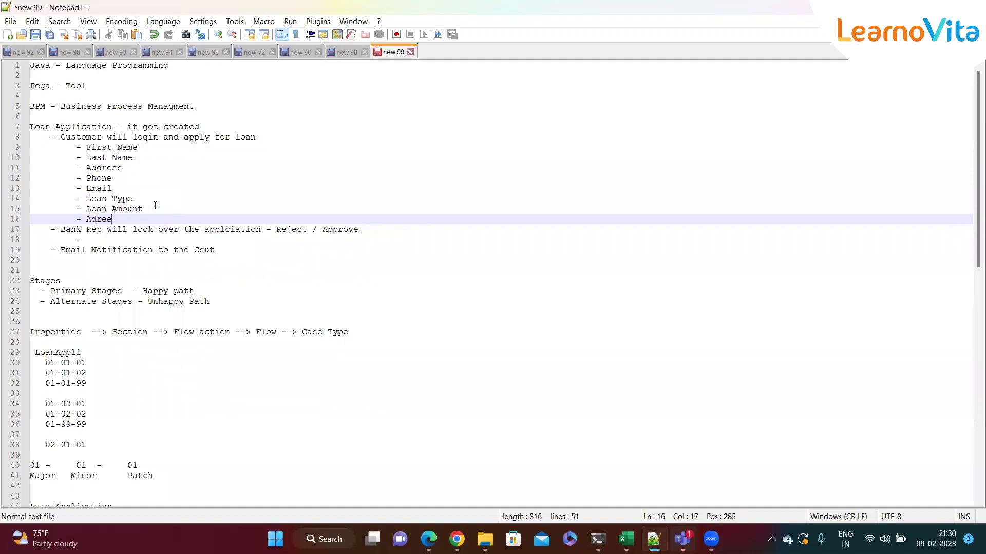
key(BackSpace)
key(BackSpace)
key(BackSpace)
text(ess)
Step: Switch back to Pega Dev Studio and create a new Loan Process case
key(alt+Tab)
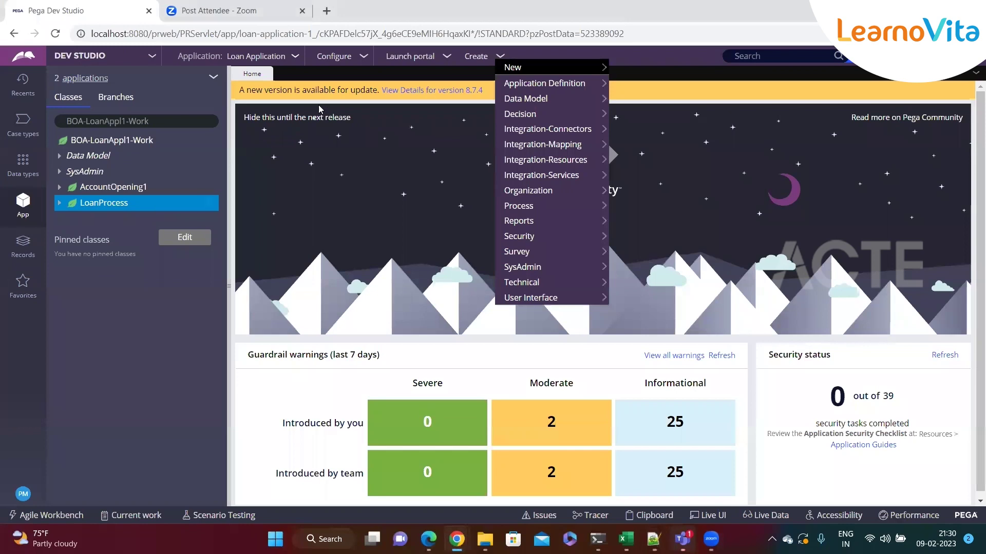
mouse_move(534, 67)
click(642, 82)
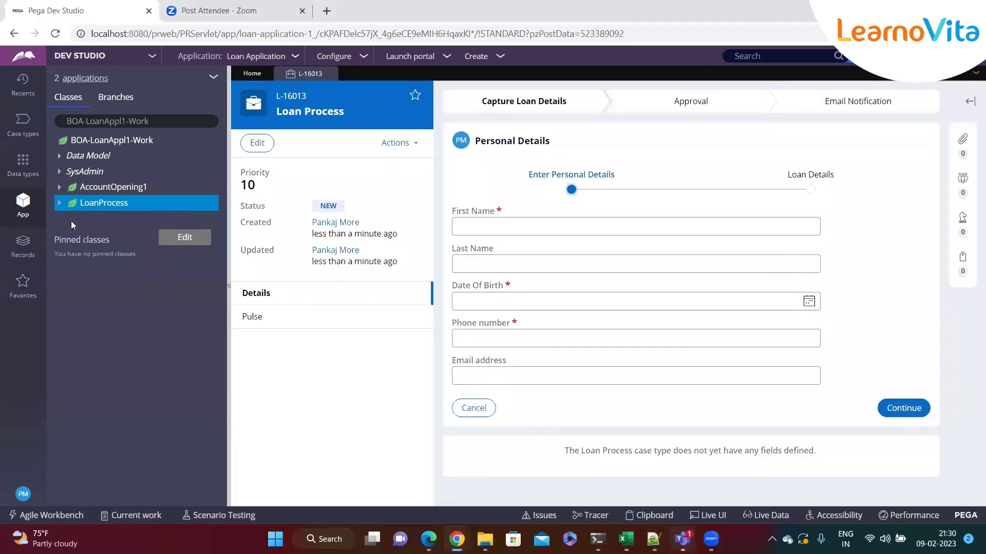
Step: Expand the LoanProcess class down to its sections and open the Sample and PersonalDetails sections
click(60, 202)
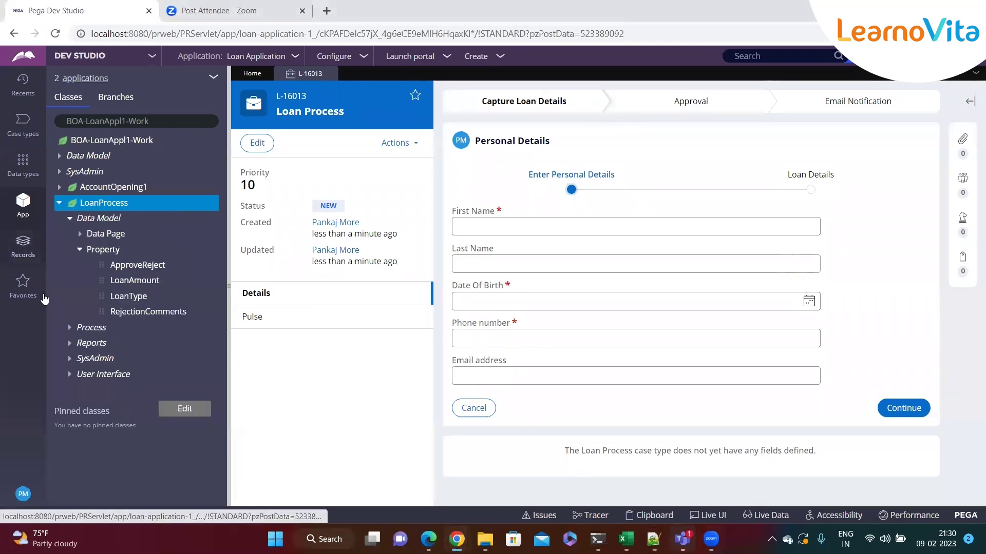
click(70, 376)
click(80, 391)
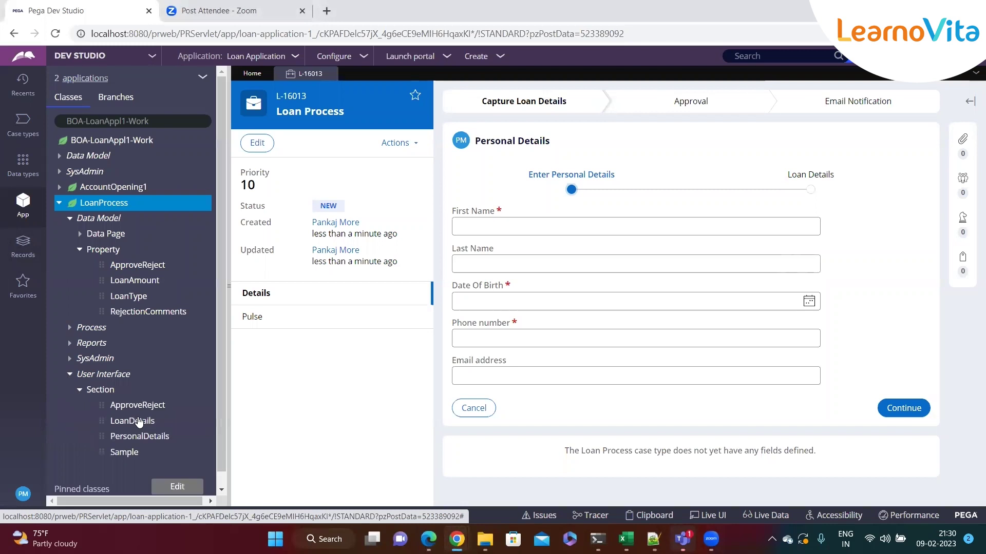
click(125, 453)
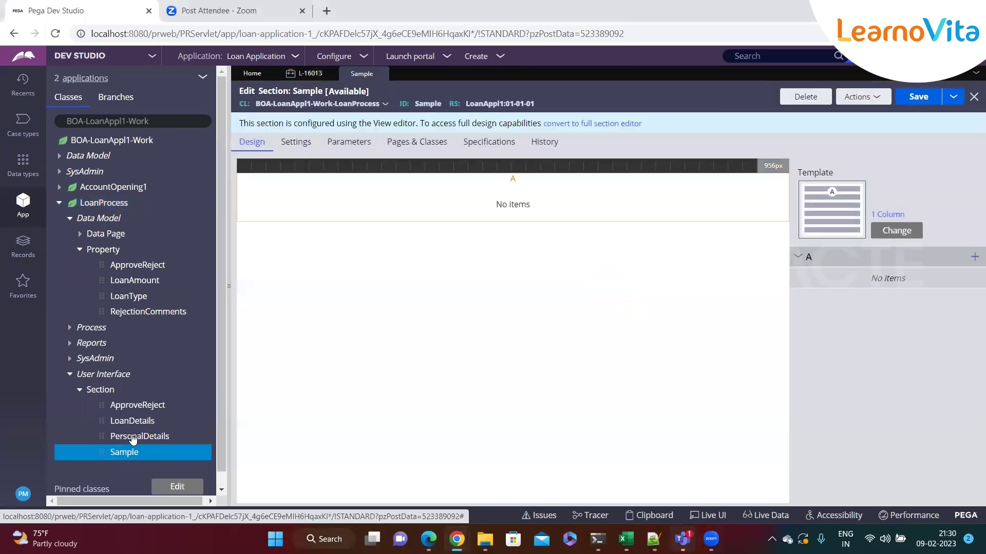
click(133, 437)
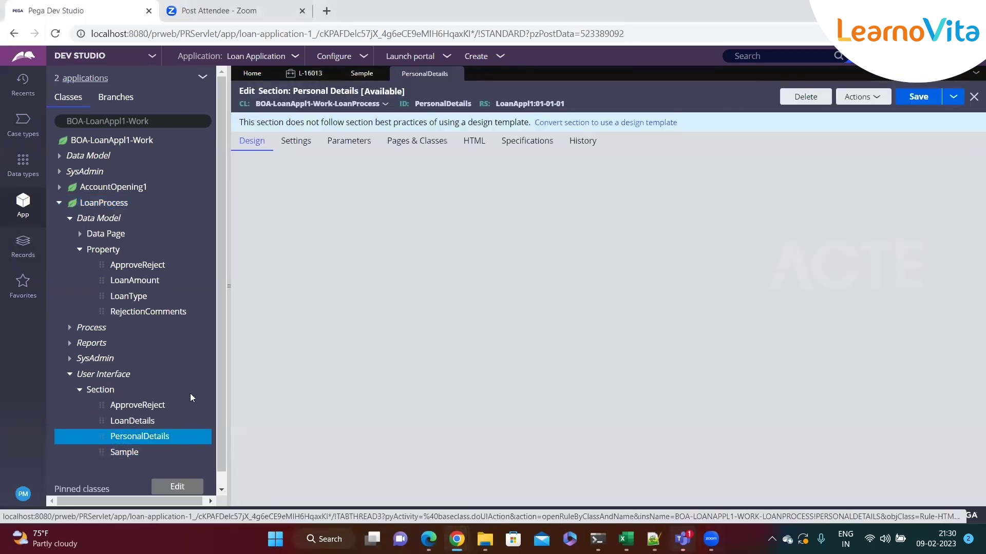
Step: Delete the Sample section with the reason "not needed" and restore it
click(357, 73)
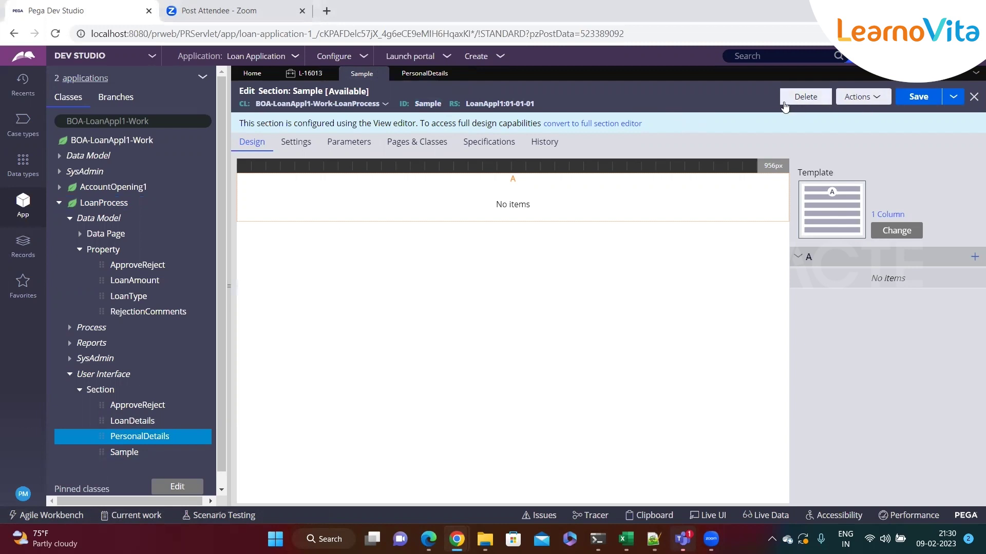
click(803, 101)
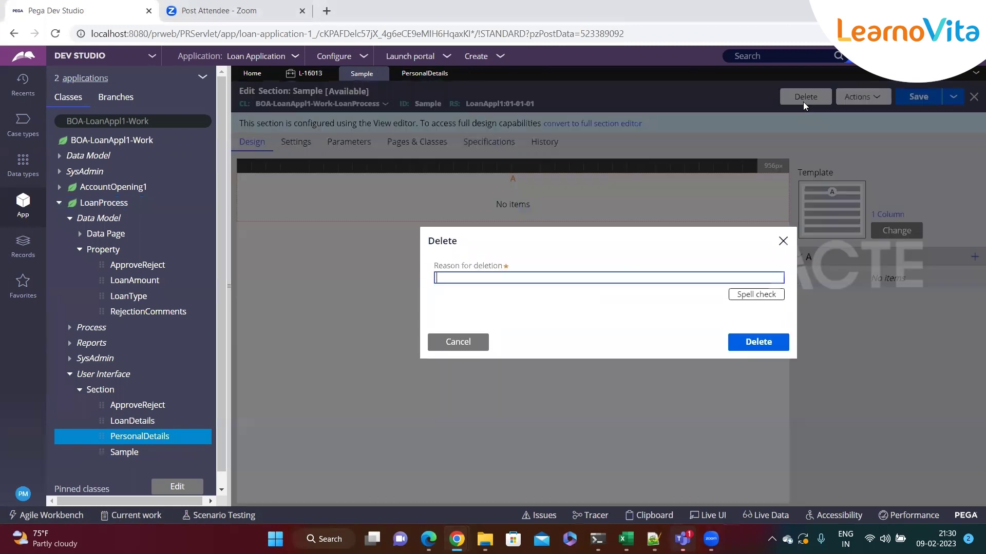
double_click(436, 265)
drag(506, 269, 534, 267)
click(504, 278)
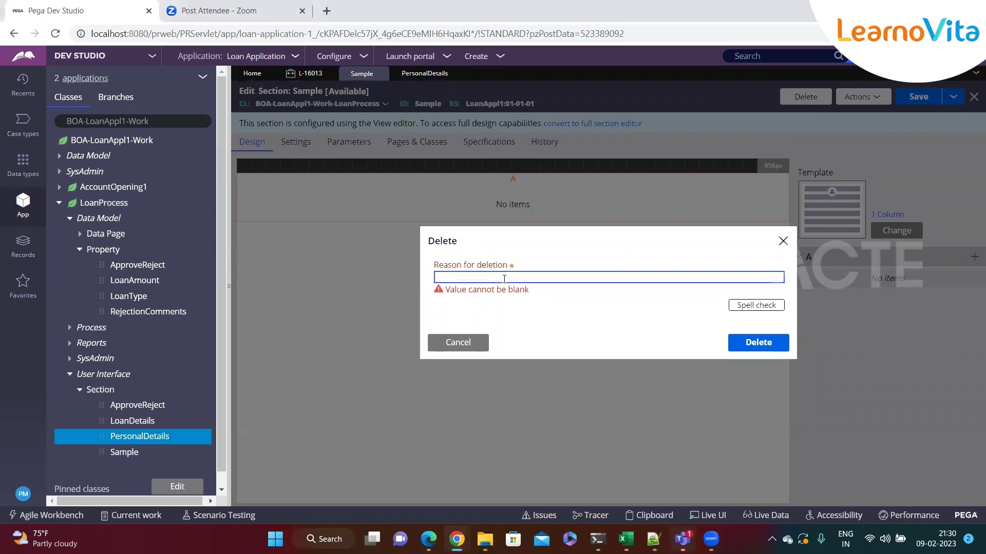
text(not needed)
click(735, 339)
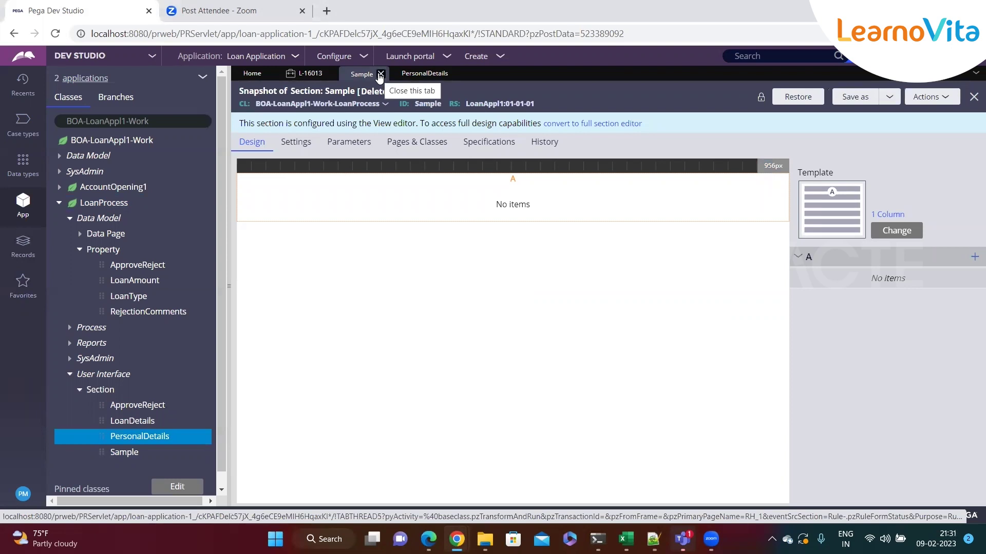
click(792, 100)
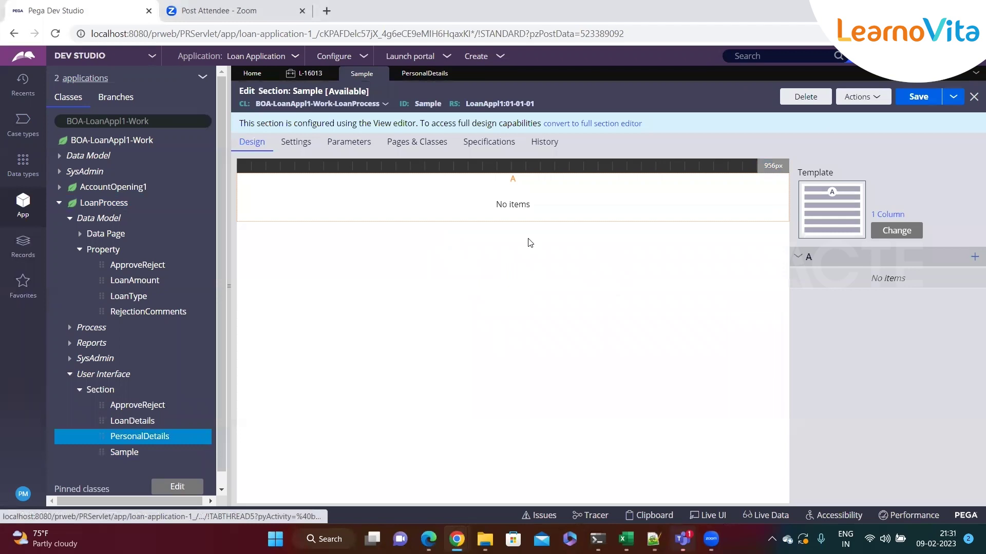
Step: Delete the Sample section with the reason "test" and close its rule form
click(805, 97)
text(test)
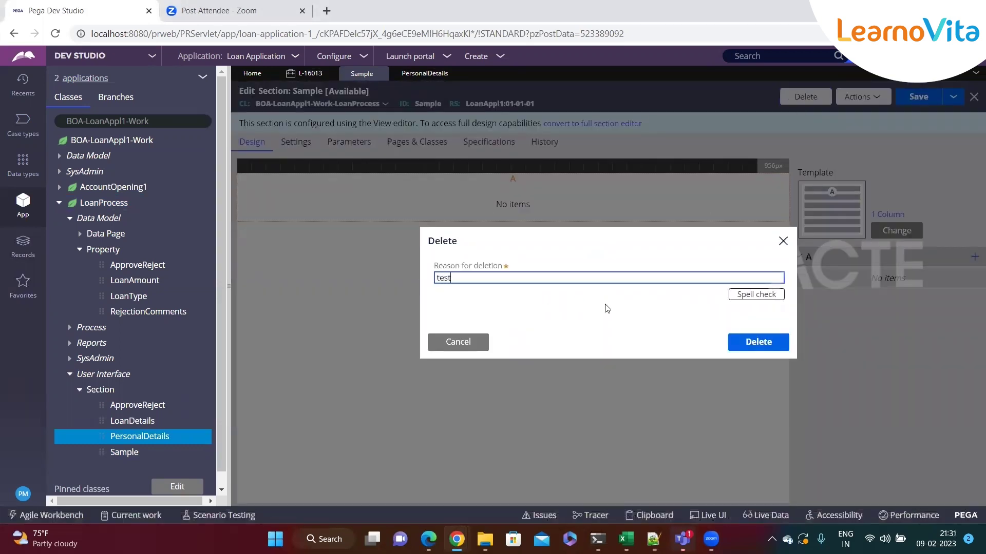
click(758, 342)
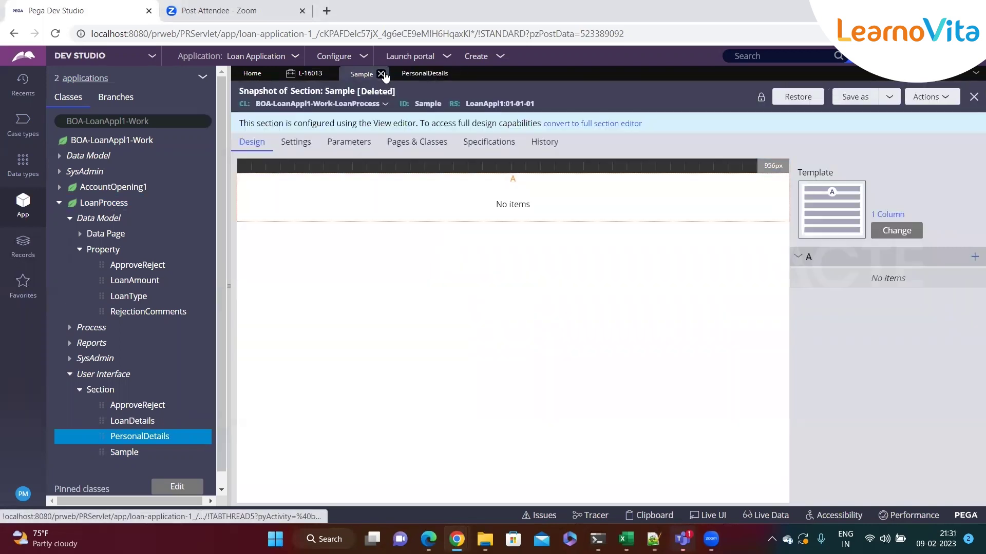
click(385, 73)
Step: Add a Text area control below Email Address in the PersonalDetails section and open its cell properties
click(308, 373)
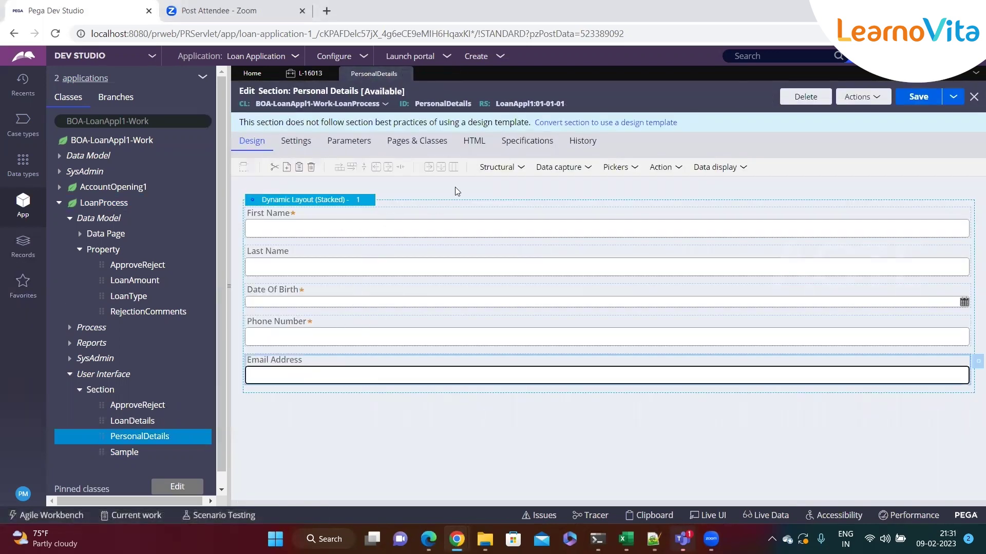
click(564, 168)
drag(578, 196, 362, 398)
click(974, 404)
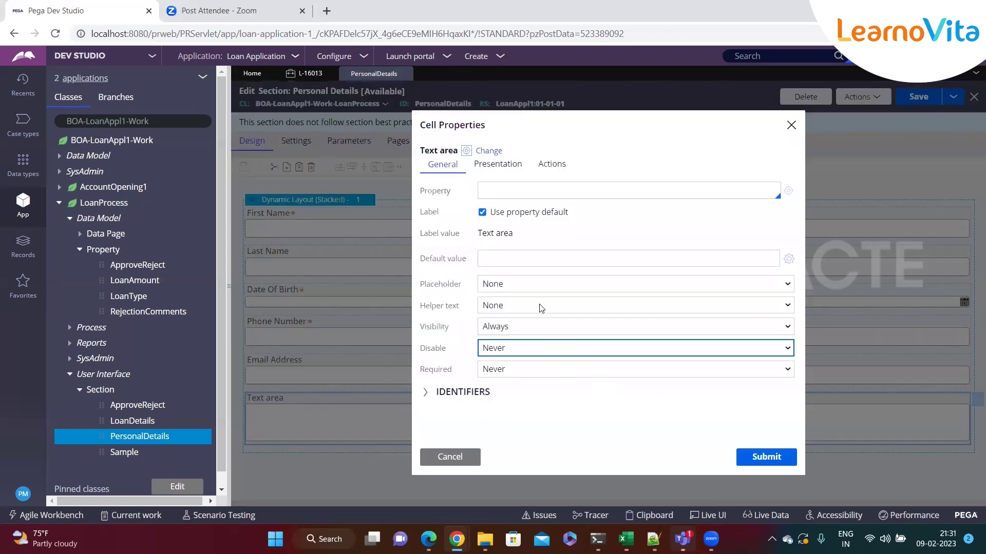
Step: Bind the section's text area to a new .Address property, create that property for the LoanProcess class, and save the Personal Details section
text(.Address)
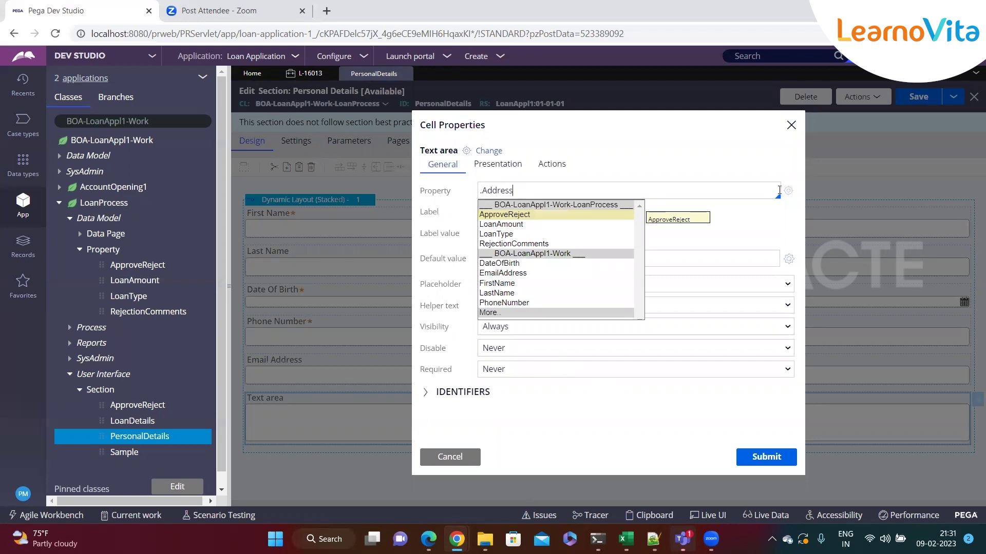
click(788, 190)
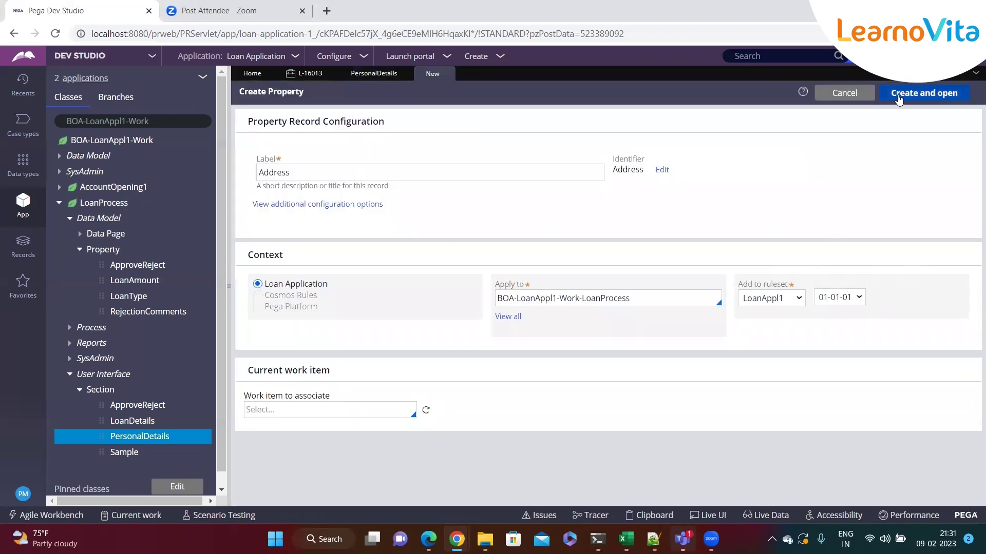
click(899, 98)
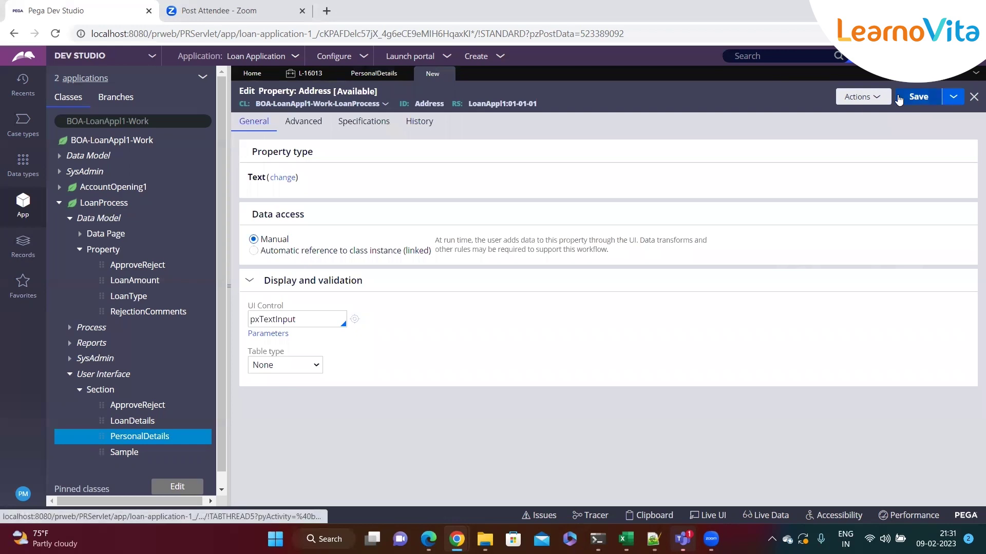
click(368, 76)
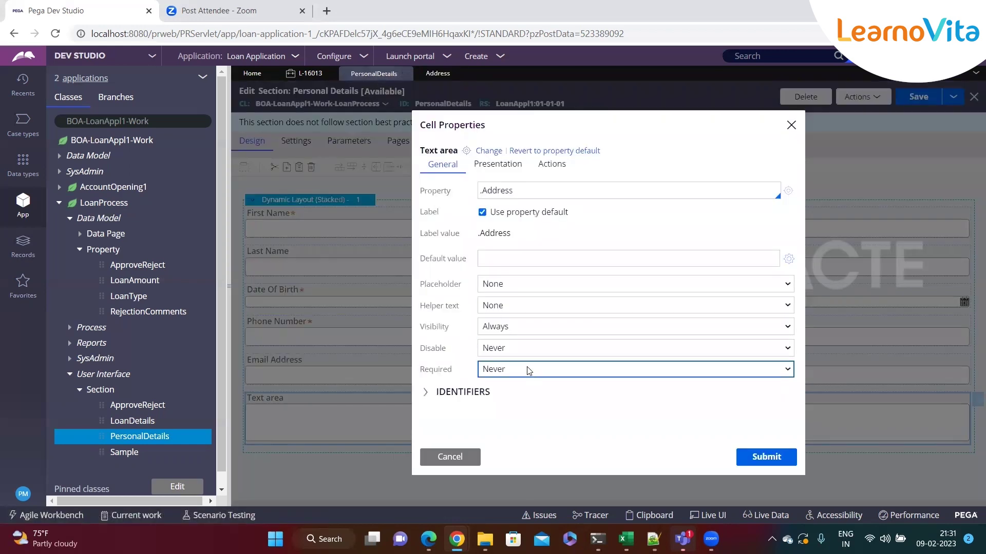
click(760, 457)
click(914, 99)
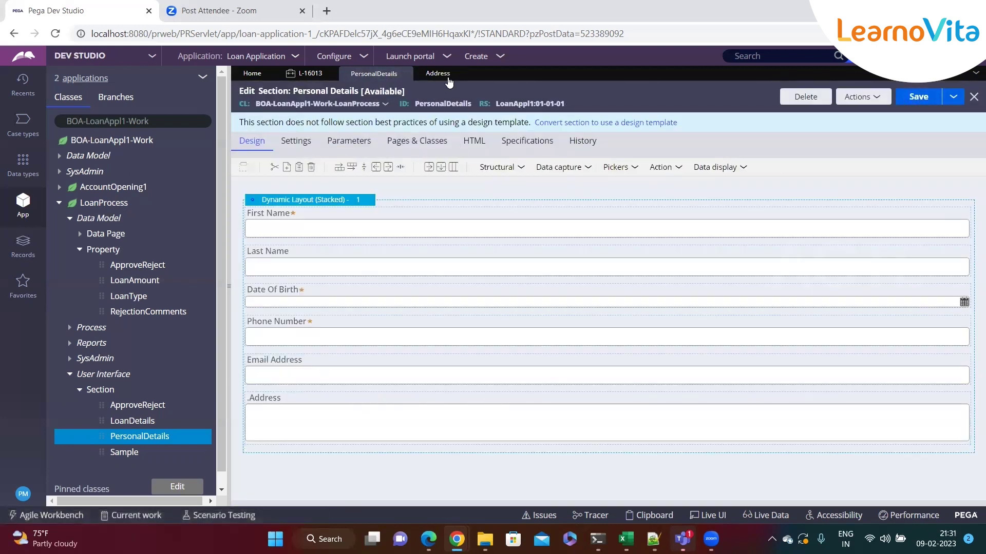
Step: Create a new Loan Process case and bring the Address field of its Personal Details form into view
click(501, 57)
mouse_move(529, 67)
click(642, 82)
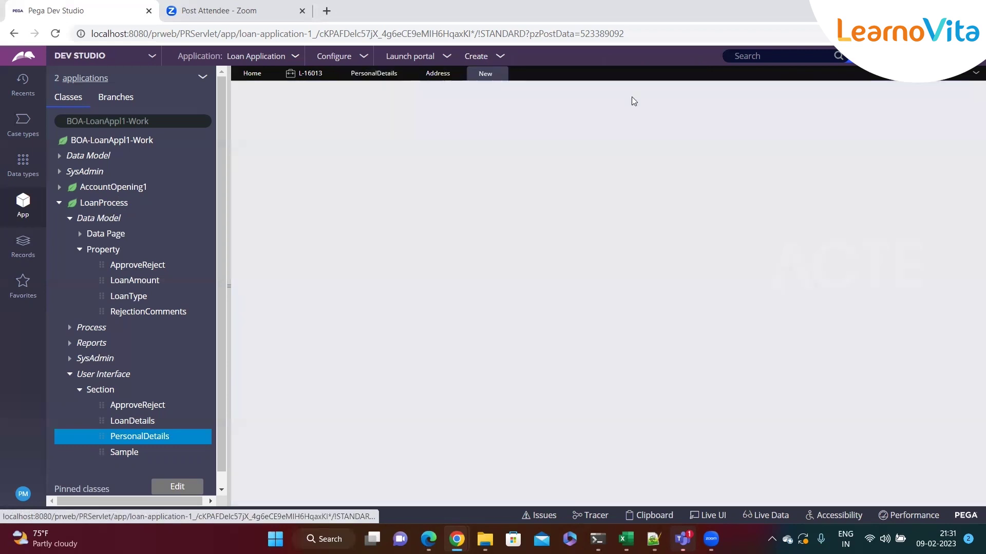
scroll(492, 395, down, 1)
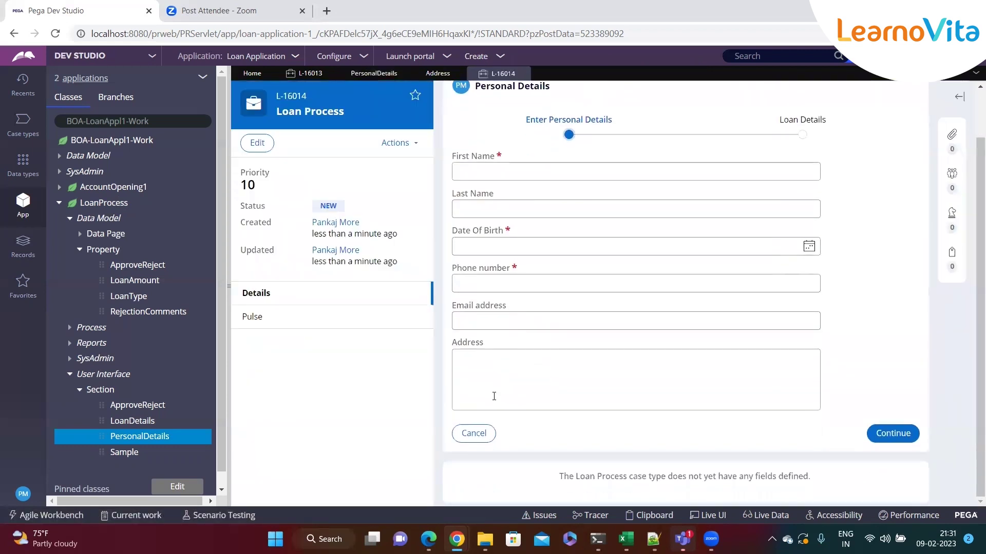
Step: Fill the case's multi-line Address field with a long run of filler text
click(485, 378)
text(skadj)
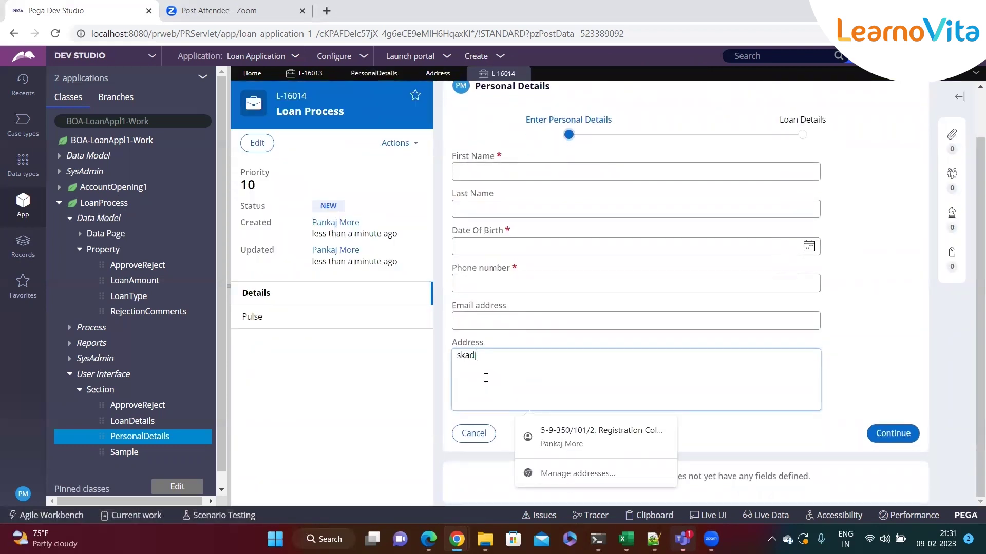
text(fla jfjsa flaksjf ksf kajsdf klsjdflkasf)
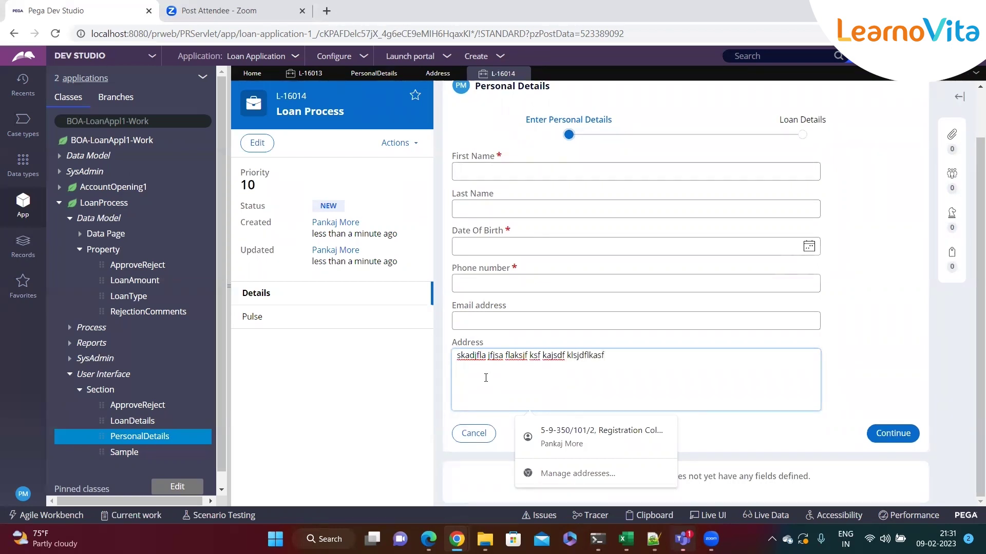
click(671, 383)
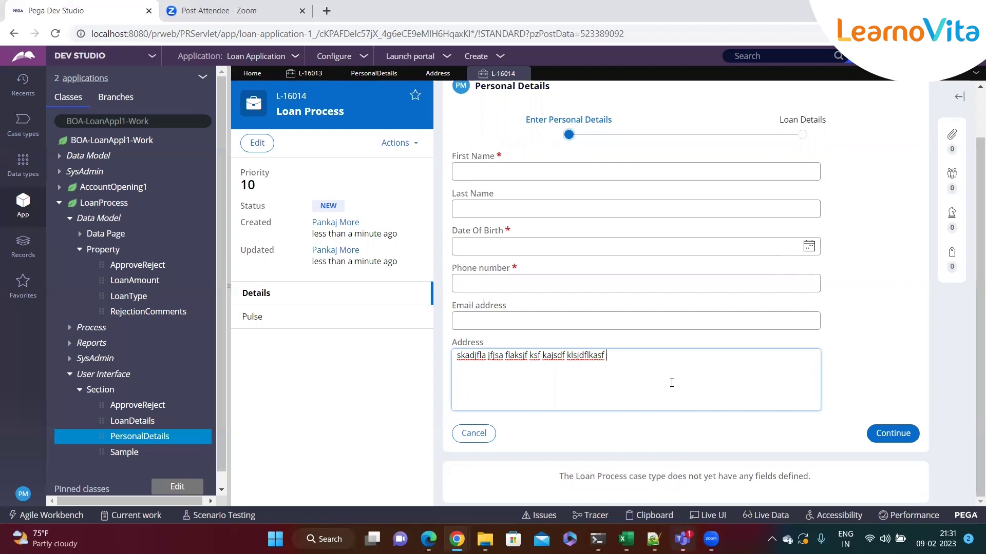
text(akljsdf sfjaslkf jlksdfjaksfd jlkasf lk)
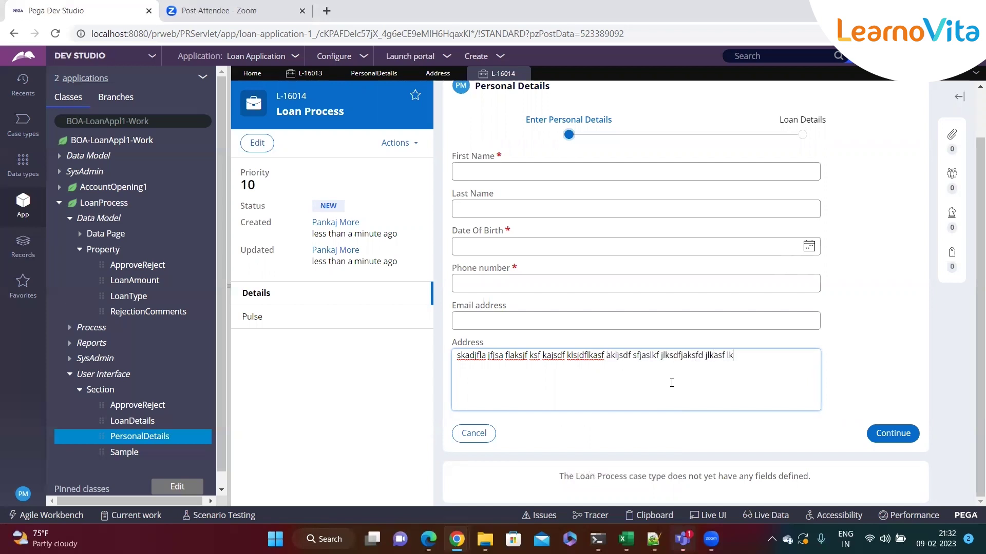
drag(706, 378, 456, 369)
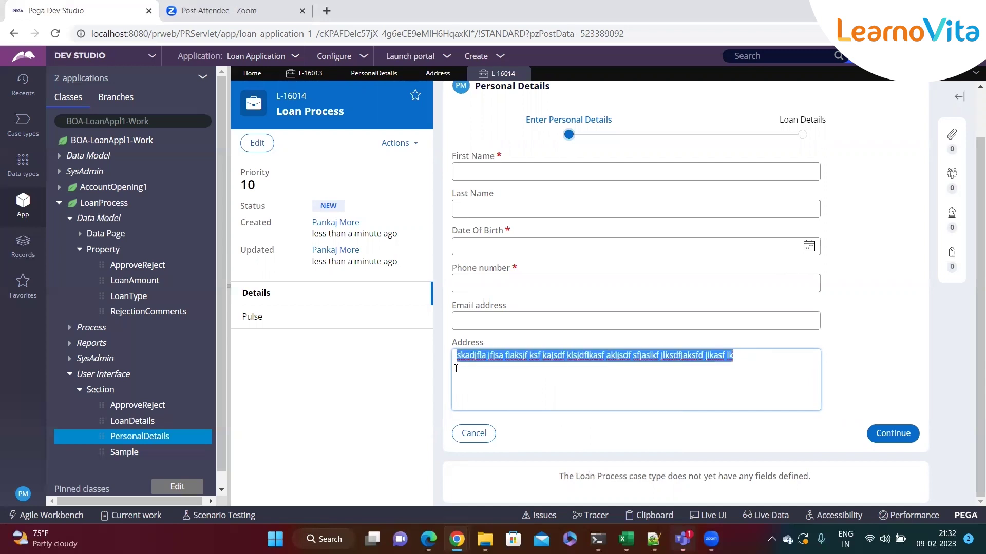
click(511, 379)
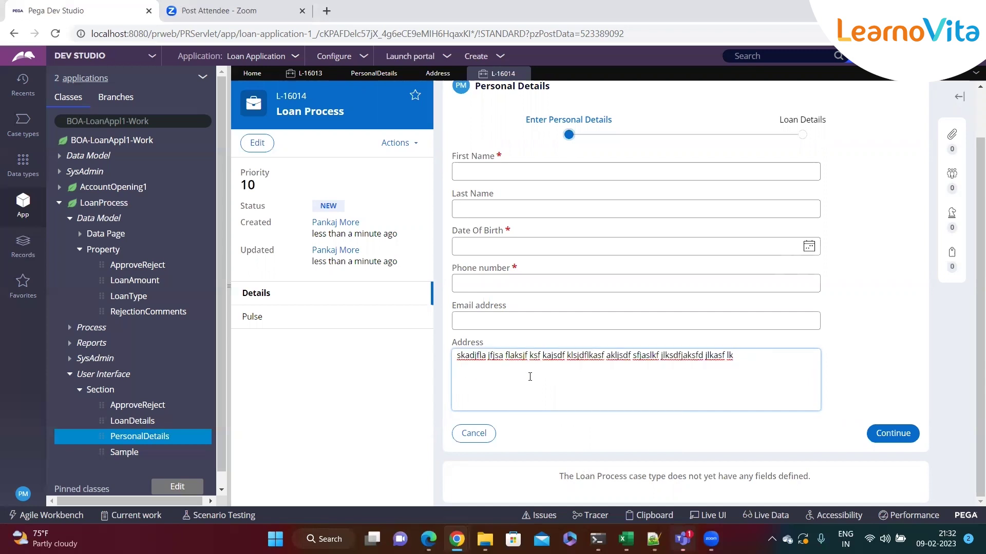
Step: Switch to the Notepad++ notes and correct the misspelled last customer field to "Address"
key(alt+Tab)
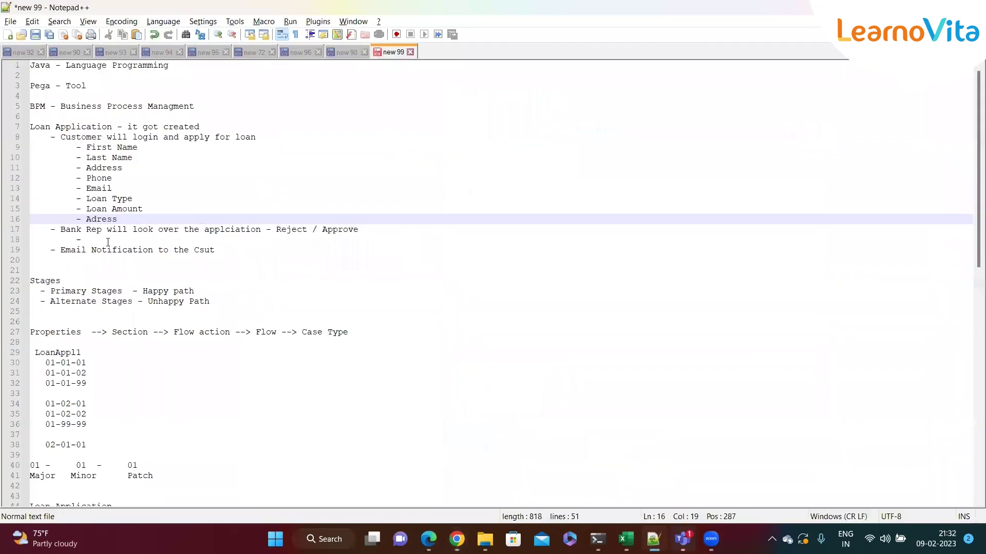
click(101, 220)
text(s)
key(BackSpace)
text(d)
click(150, 213)
Step: Add an indented "- House Number" sub-item under the last Address entry, followed by blank lines
click(190, 215)
key(Return)
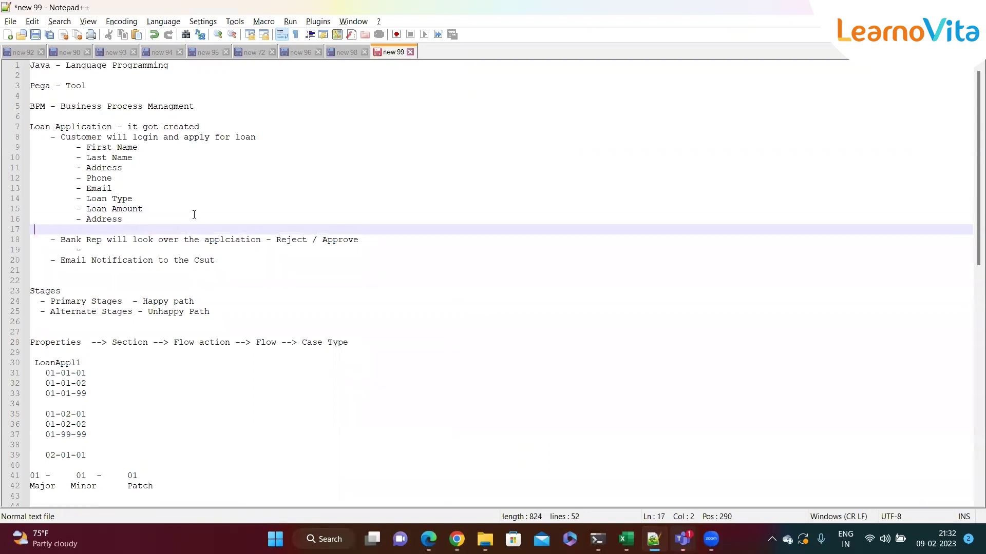
text(- House Number)
key(Return)
key(Return)
key(Return)
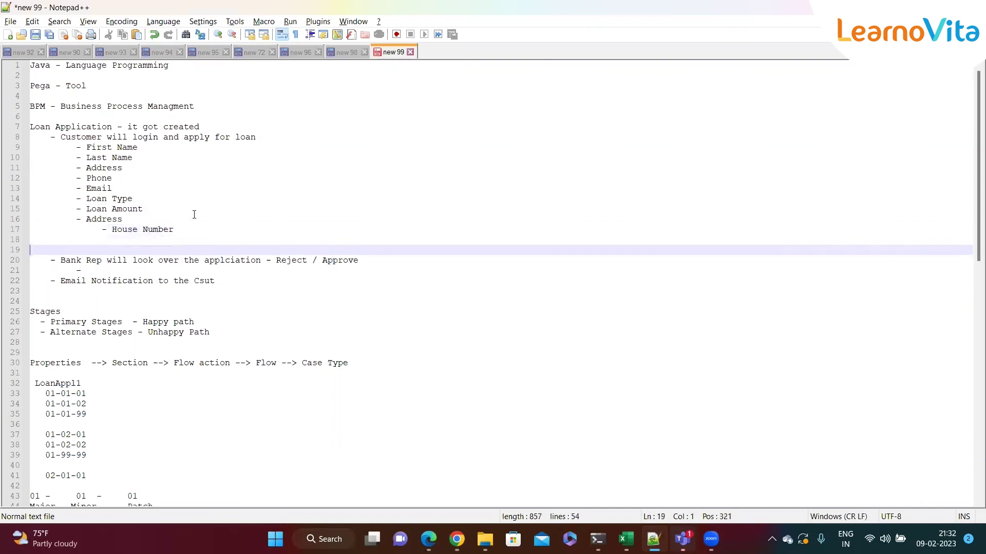
Step: Add "- Street Name" and "- City" sub-items below House Number
click(188, 235)
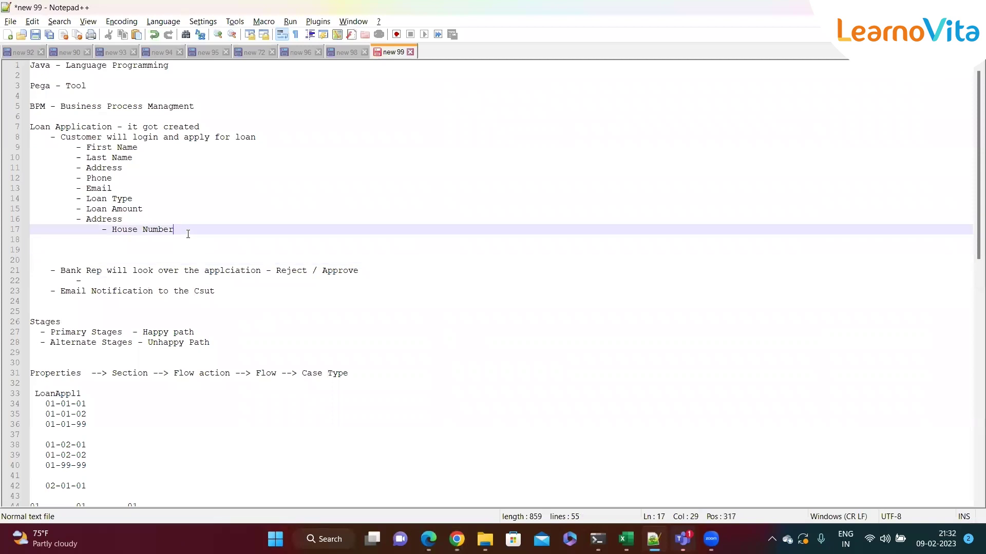
key(Return)
text(- )
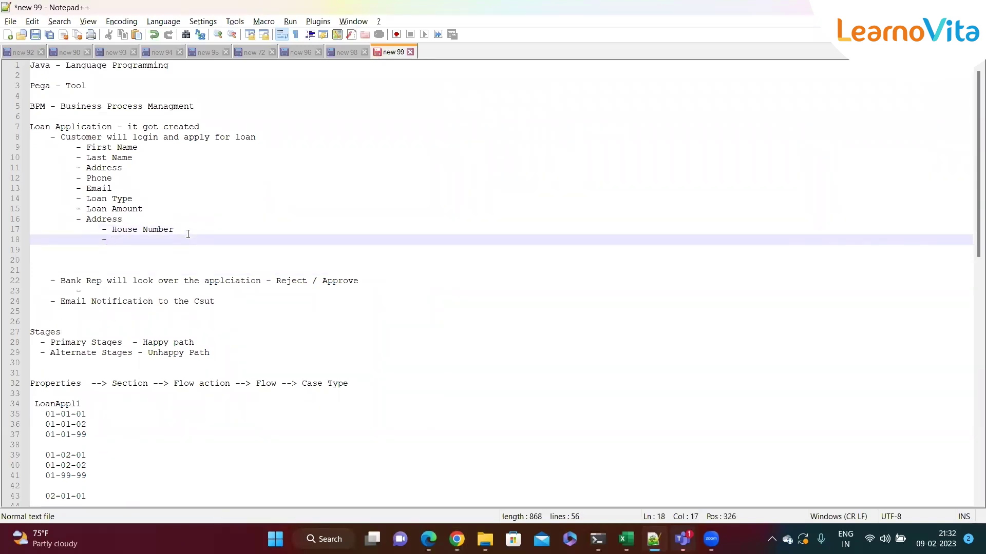
text(Streer)
key(BackSpace)
text(t Name)
key(Return)
text(- City)
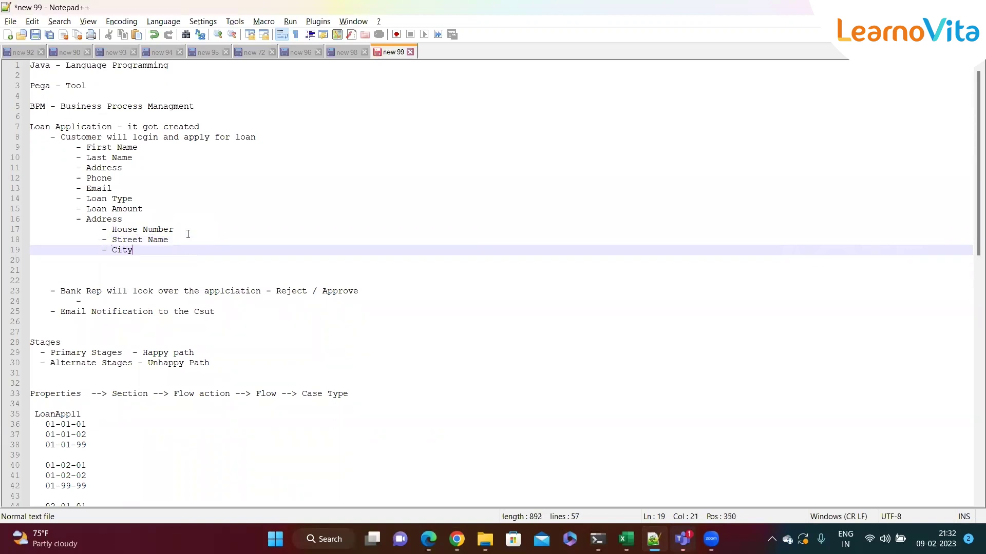
Step: Complete the Address sub-items with "- State", "- Landmark" and "- PinCode" below City
key(Return)
text(- )
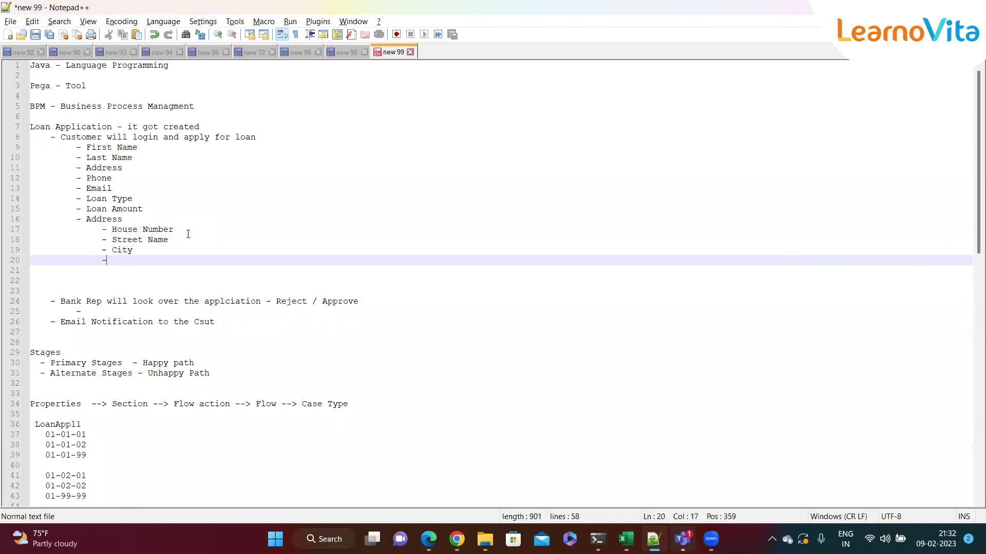
text(S)
key(BackSpace)
text(State)
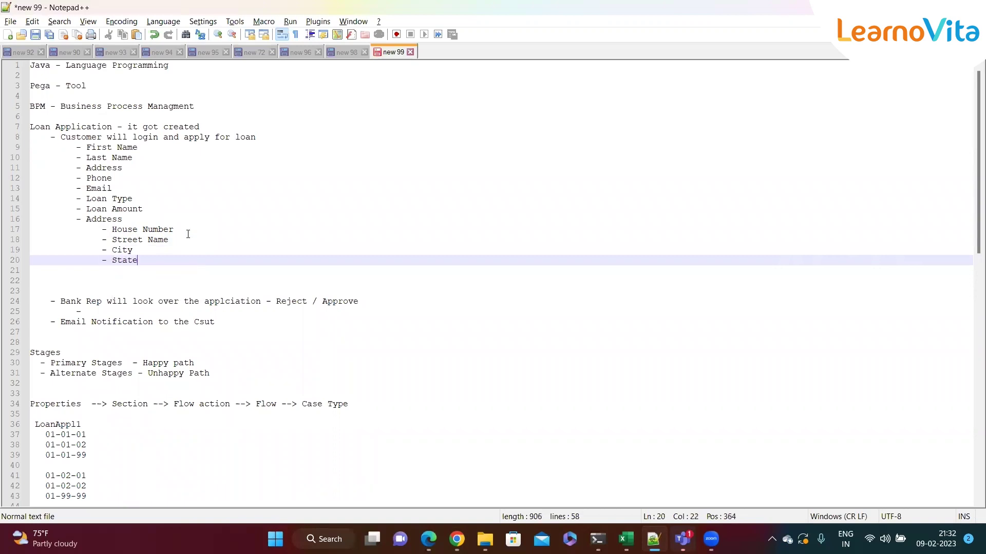
key(Return)
text(- )
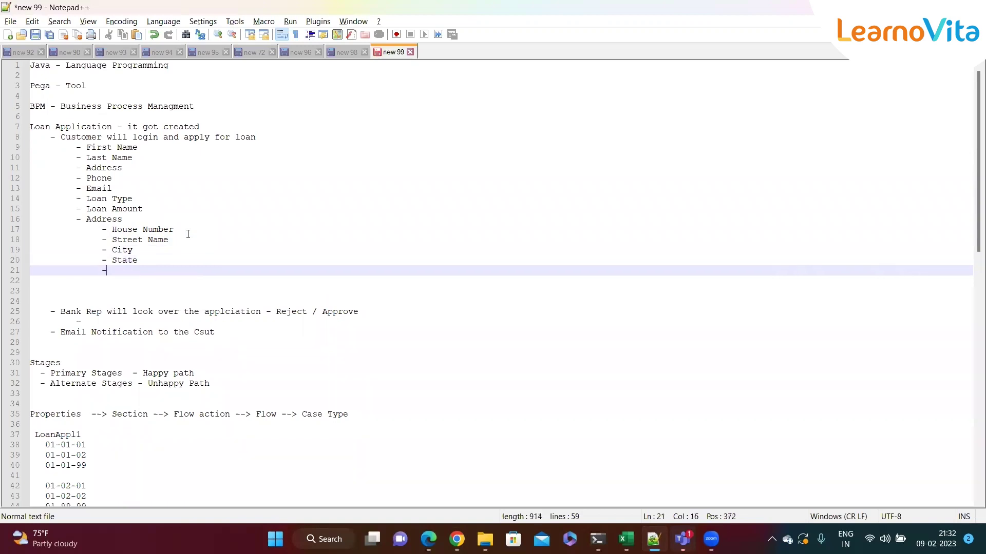
text(La)
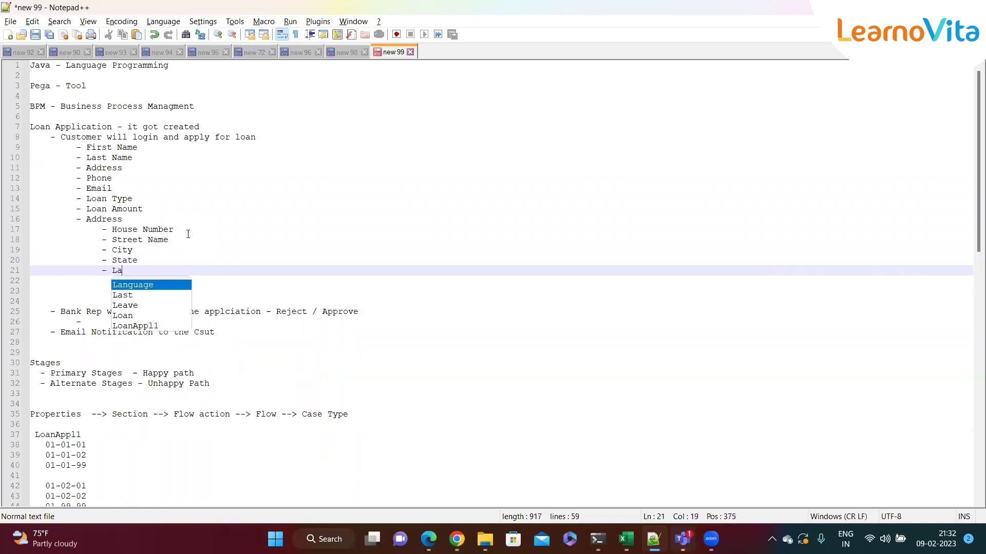
text(ndmark)
key(Return)
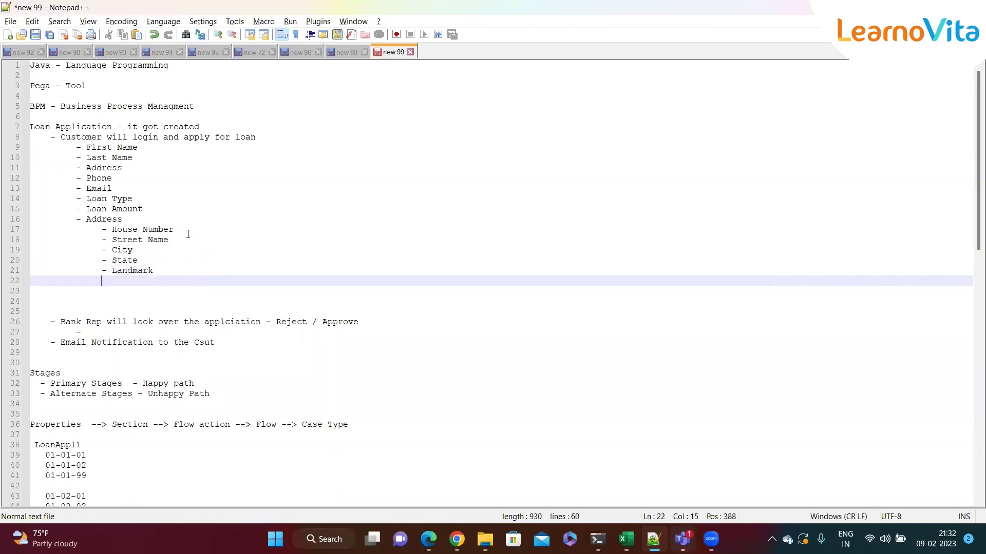
text(- PinCode)
click(168, 291)
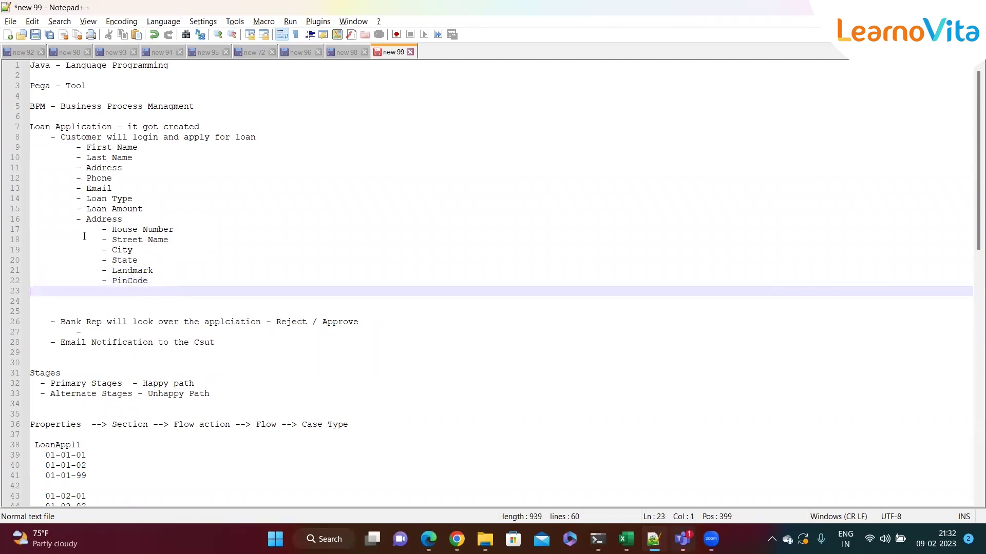
Step: Compare the individual Address sub-items in the notes with the single Address text area in the Pega case form
drag(96, 230, 161, 284)
click(161, 284)
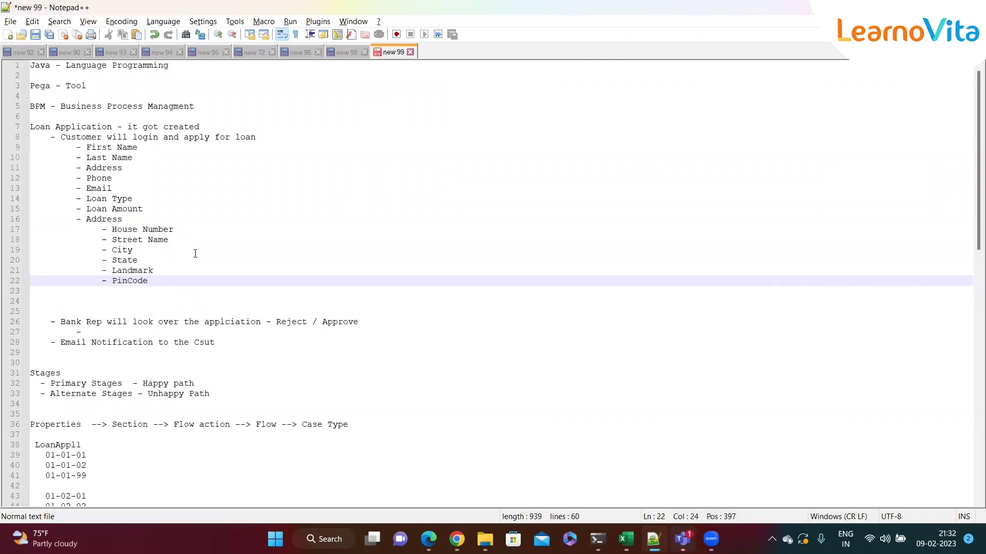
key(alt+Tab)
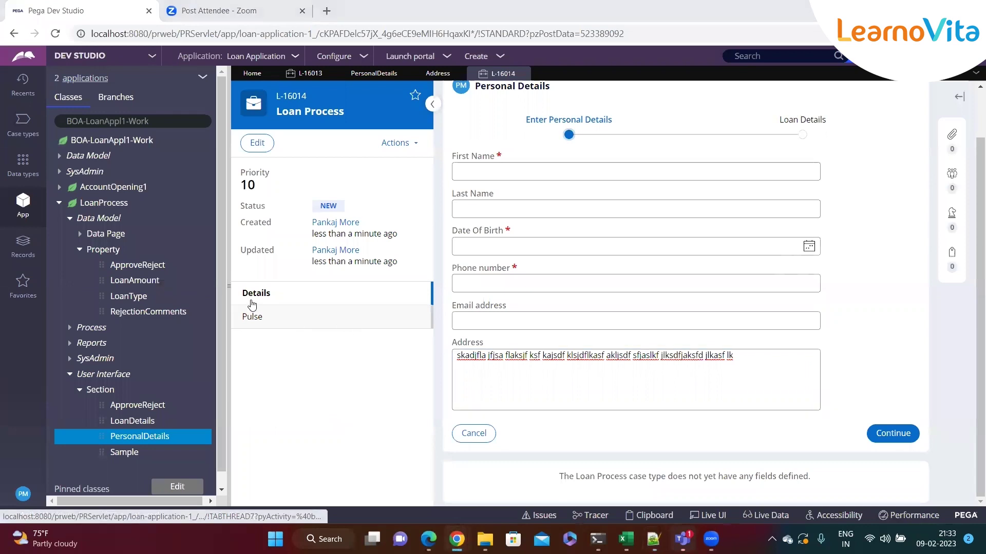
key(alt+Tab)
click(183, 227)
click(177, 240)
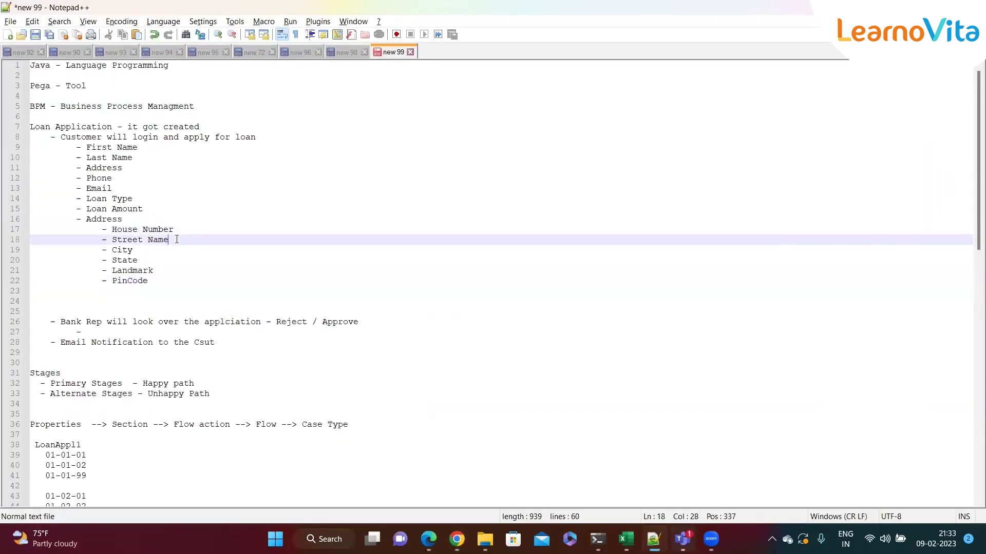
click(158, 252)
click(155, 260)
click(155, 268)
key(alt+Tab)
drag(709, 364, 454, 358)
key(alt+Tab)
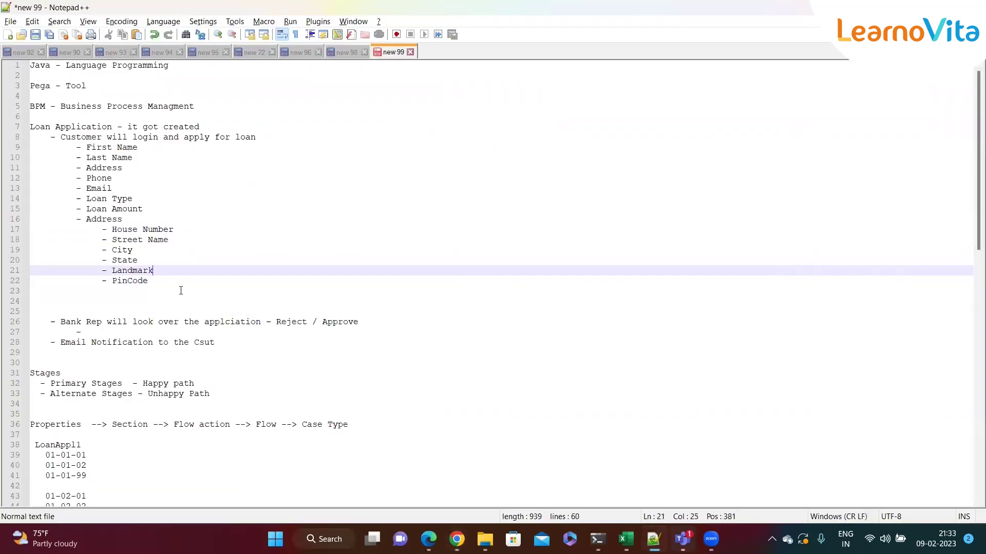
click(181, 290)
double_click(88, 219)
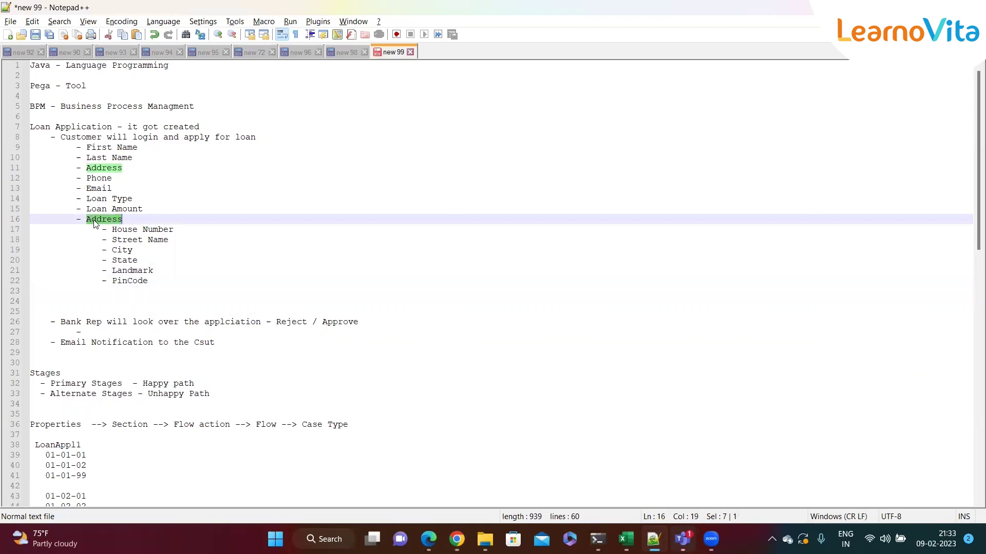
click(172, 241)
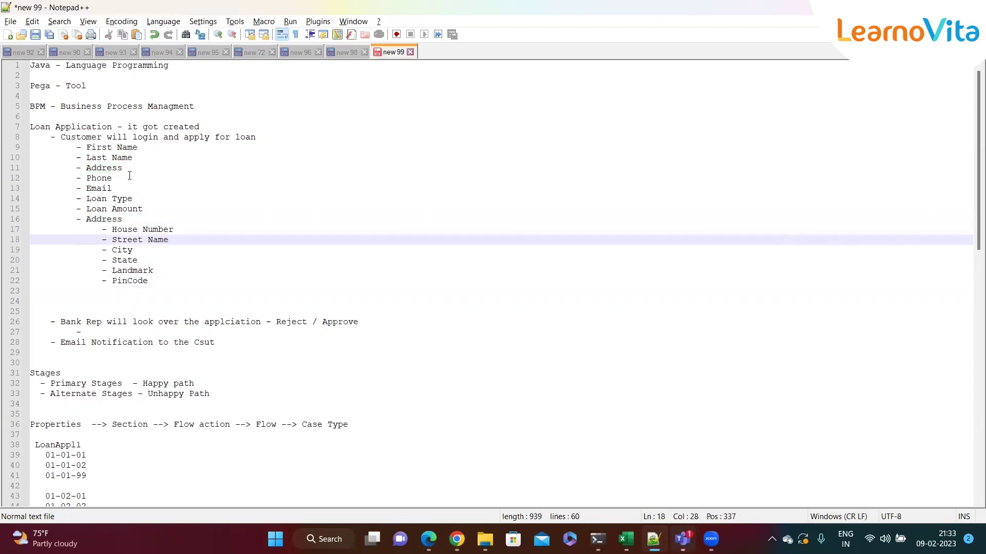
drag(113, 229, 164, 288)
click(164, 287)
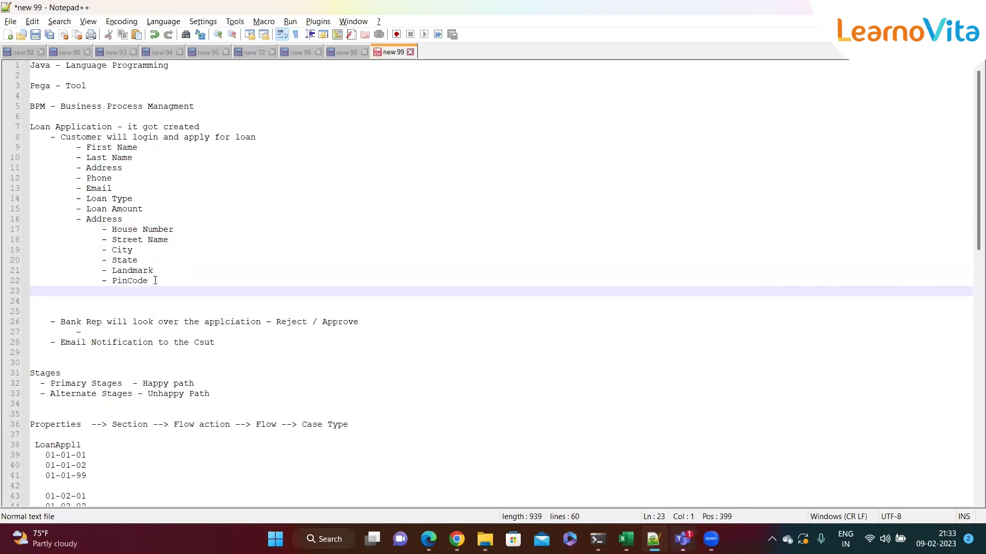
Step: Add a "- PastLoanDetails" entry at the same level as Address, with an indented "- Loan Type" sub-item
click(171, 283)
key(Return)
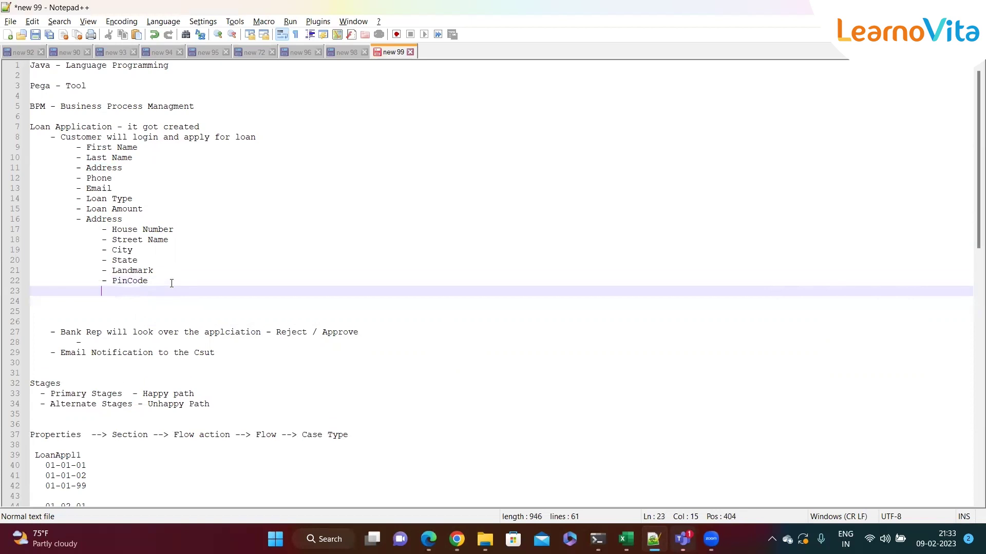
key(Left)
key(Left)
text(- PastLoanDetails)
key(Return)
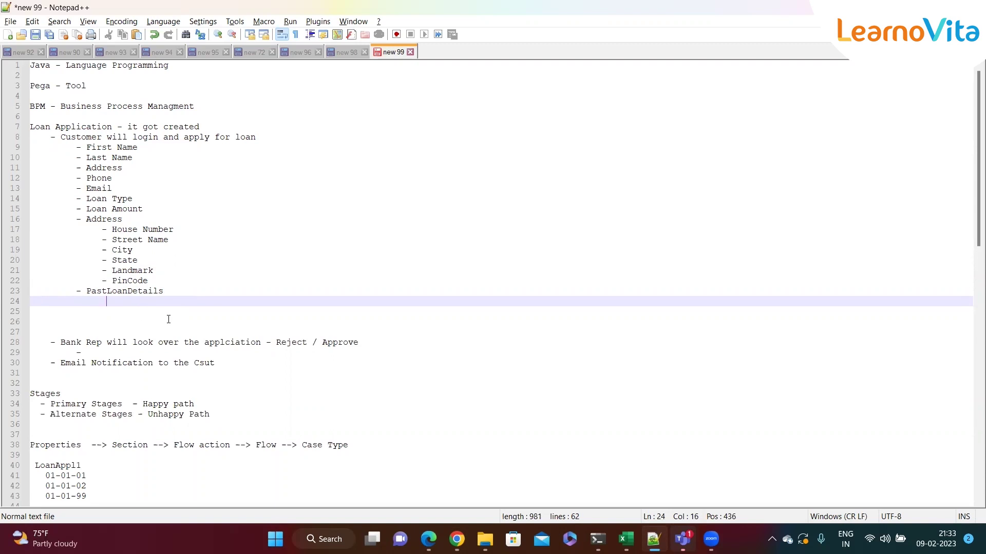
text(- Loan Type)
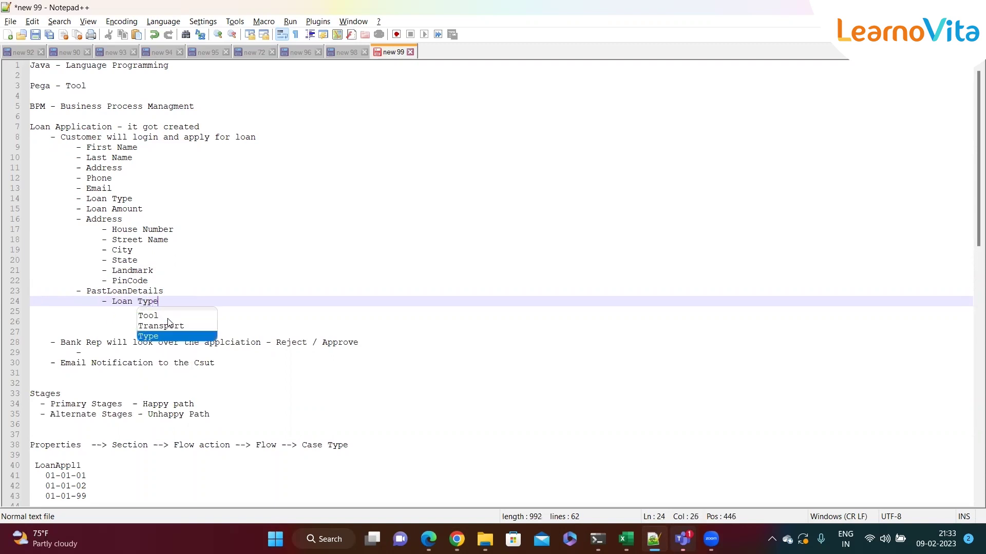
Step: Add "- Amount" and "- EMI" sub-items below Loan Type under PastLoanDetails
key(Escape)
key(Return)
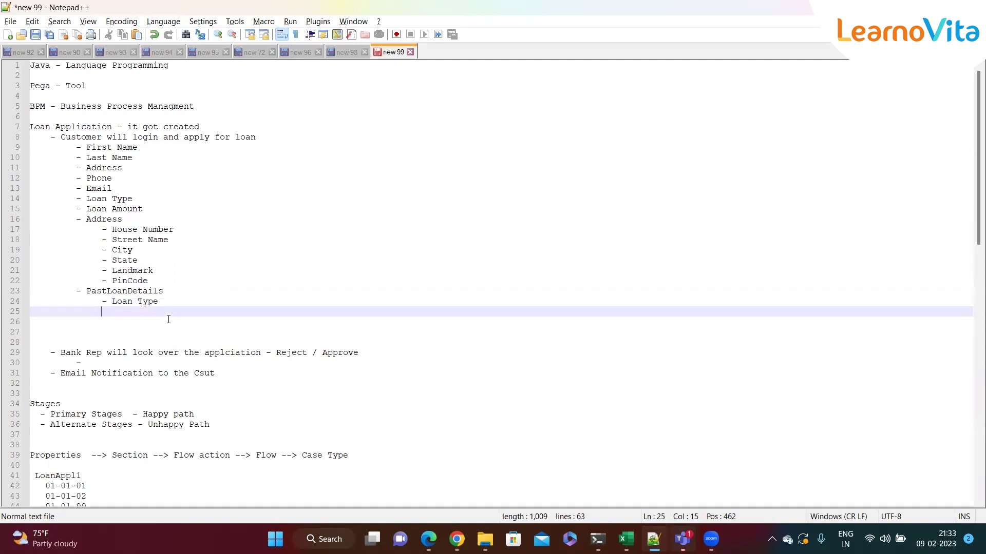
text(Amount)
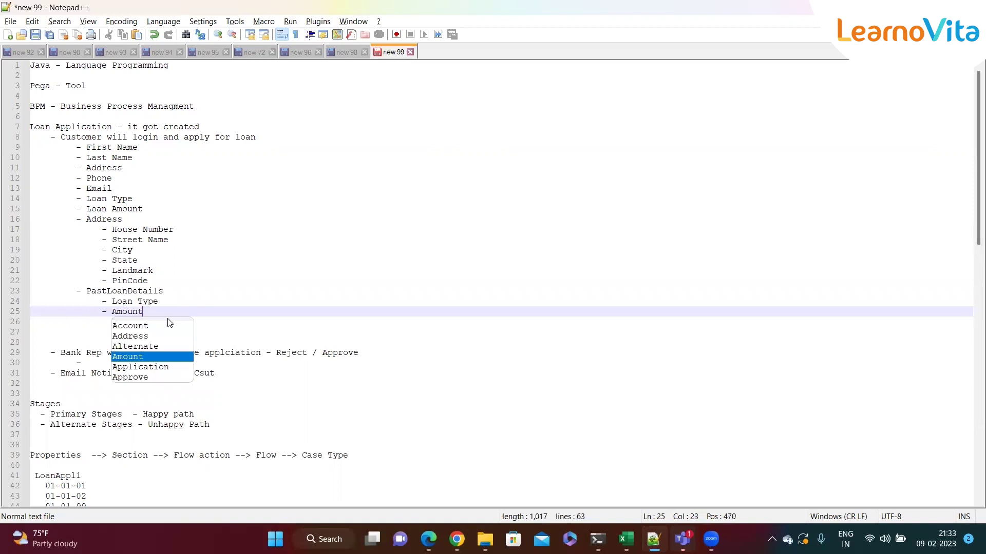
key(Return)
key(Return)
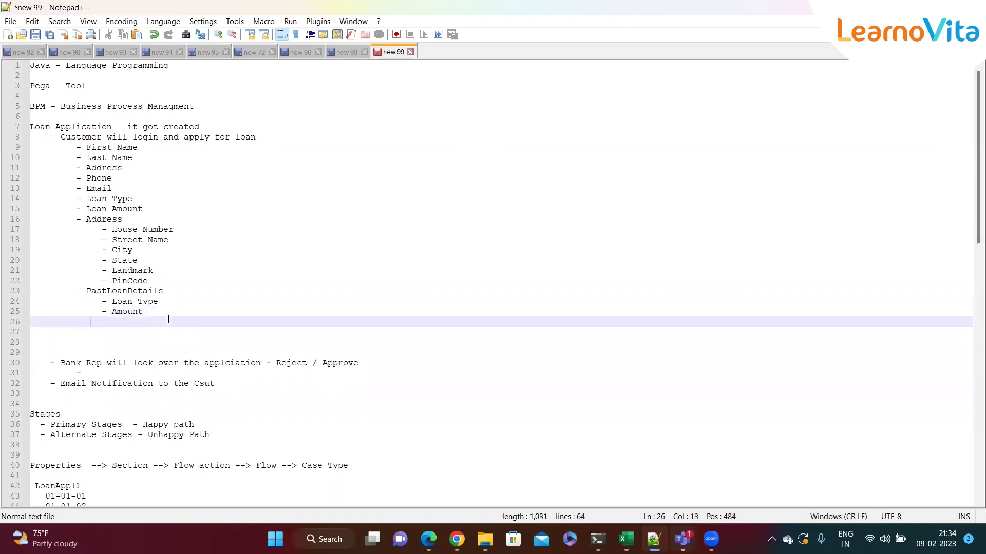
text(- EMI)
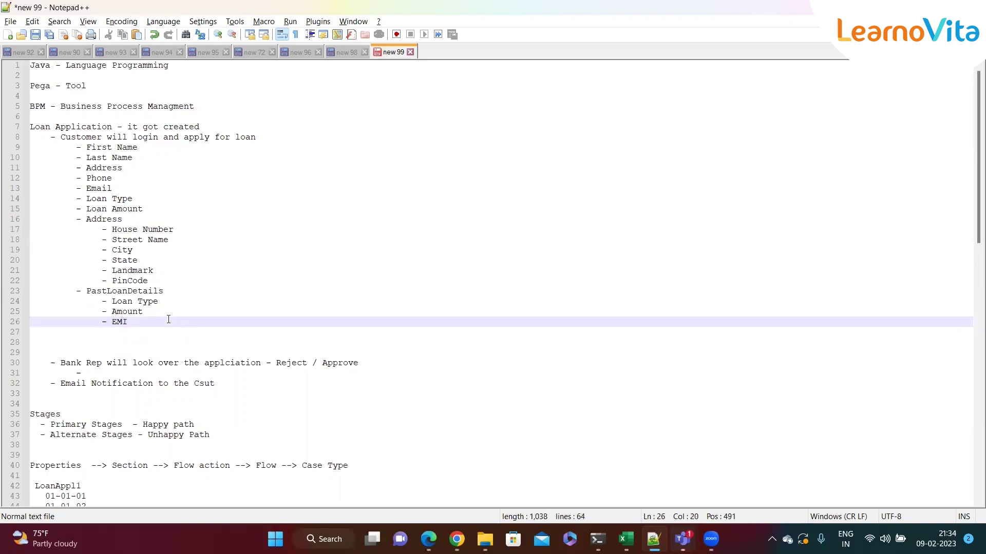
key(Return)
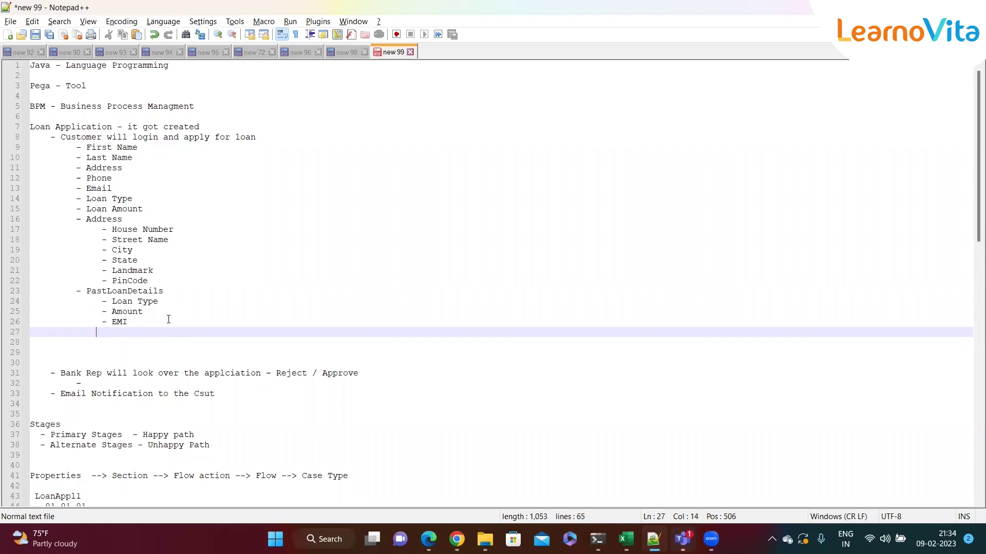
Step: Complete the PastLoanDetails sub-items with "- Year of loan" and "- Tenure" below EMI
text(- Year of loan)
key(Return)
key(Tab)
key(Tab)
key(Tab)
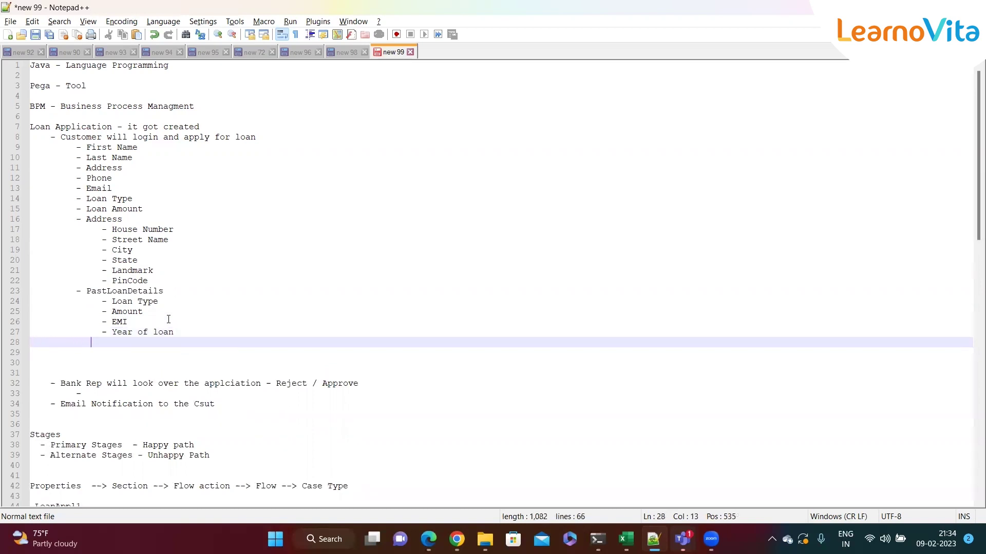
text(-)
text(Tenure)
Step: Compare the single-value fields from First Name to Loan Amount with the nested Address and PastLoanDetails groups
click(169, 334)
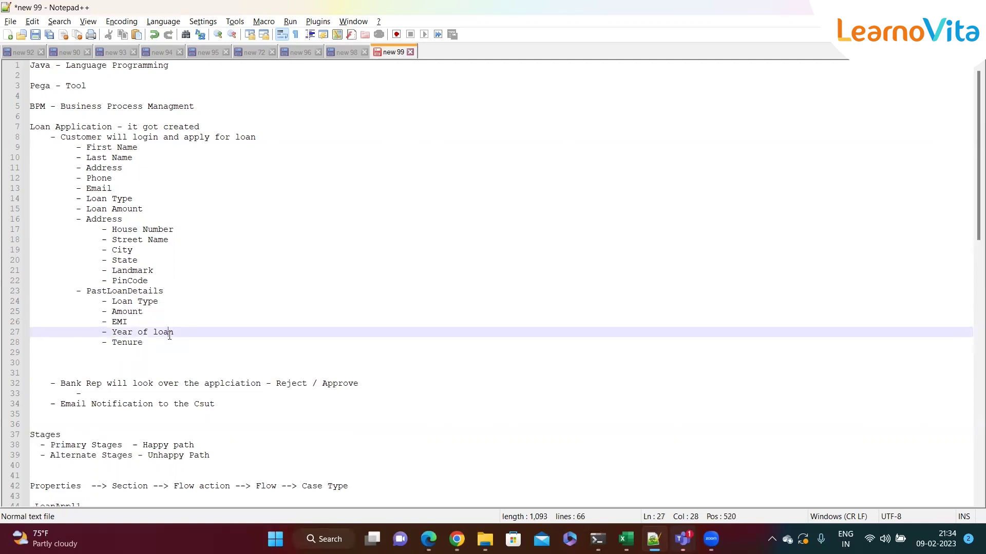
drag(153, 349, 41, 220)
click(231, 280)
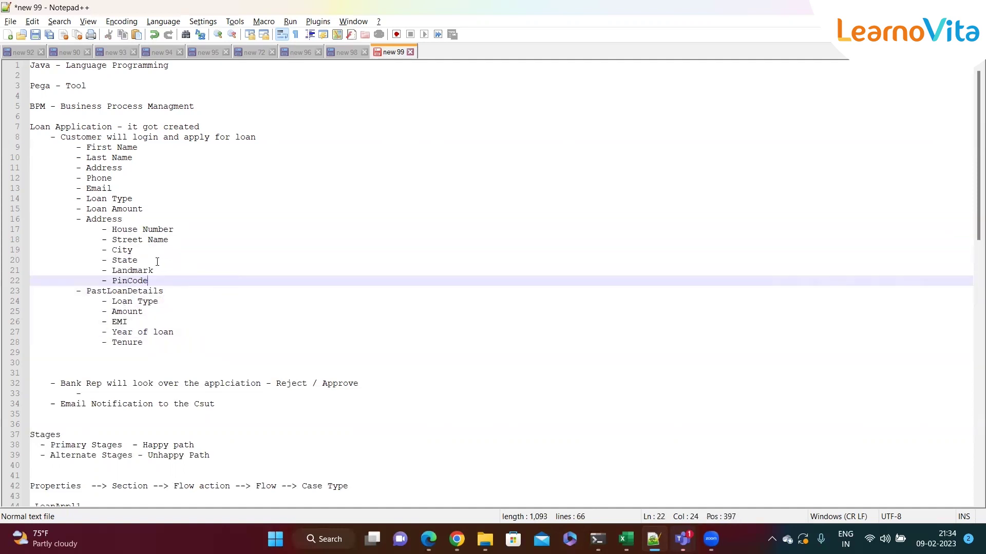
drag(157, 209, 75, 146)
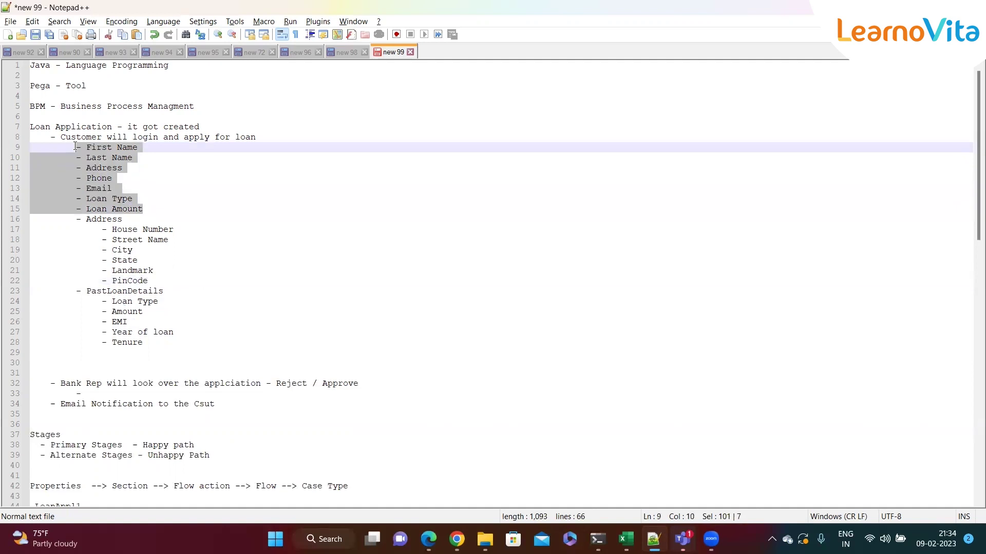
click(172, 178)
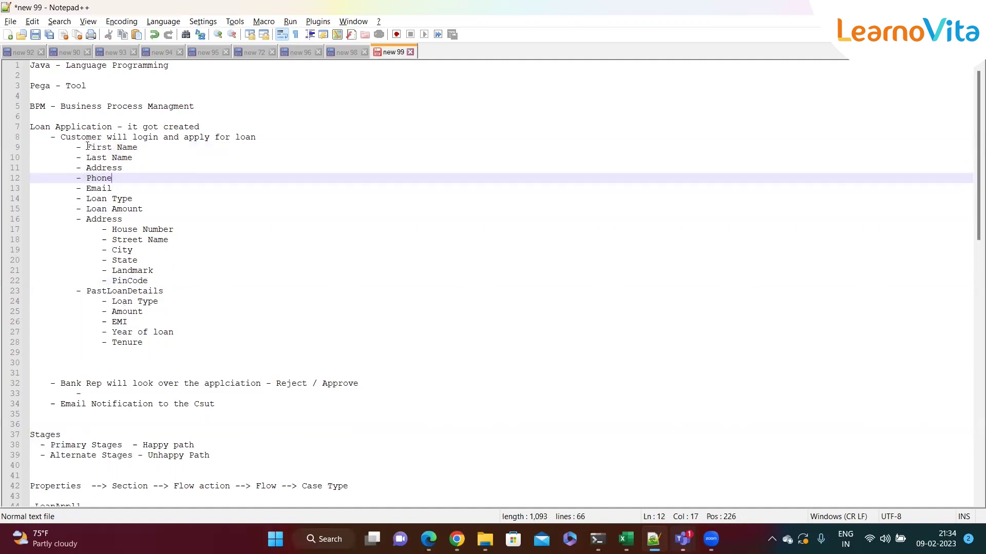
drag(87, 147, 139, 148)
click(141, 149)
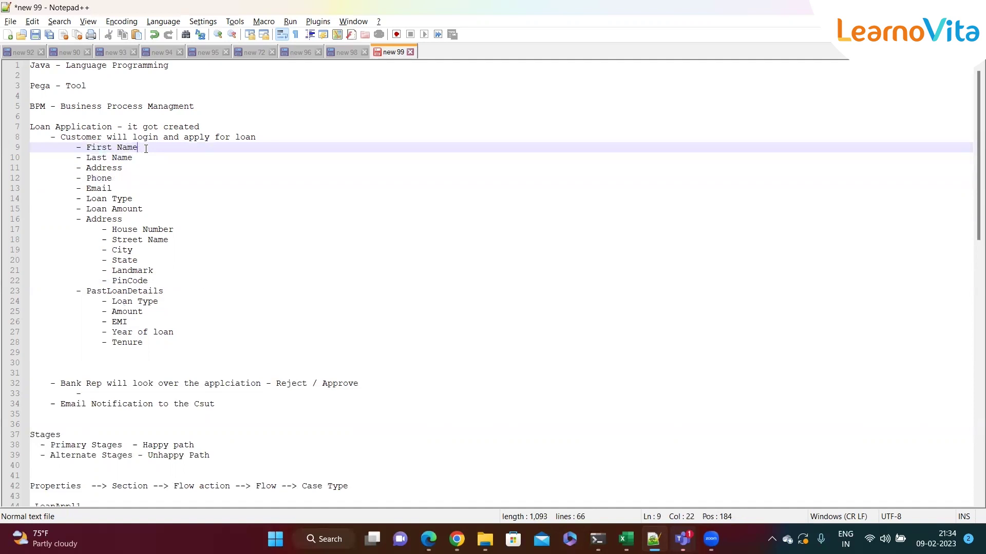
drag(140, 148, 86, 147)
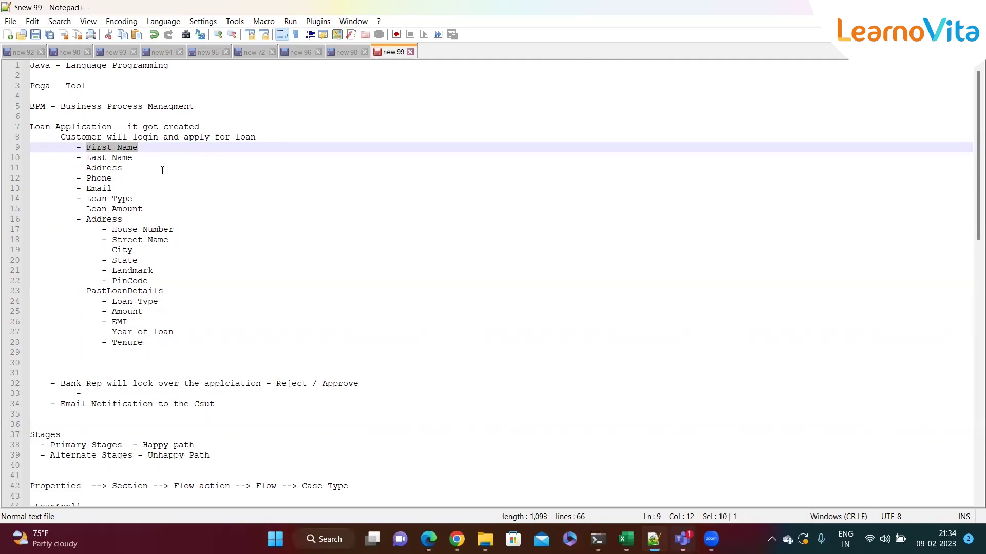
click(149, 157)
click(143, 149)
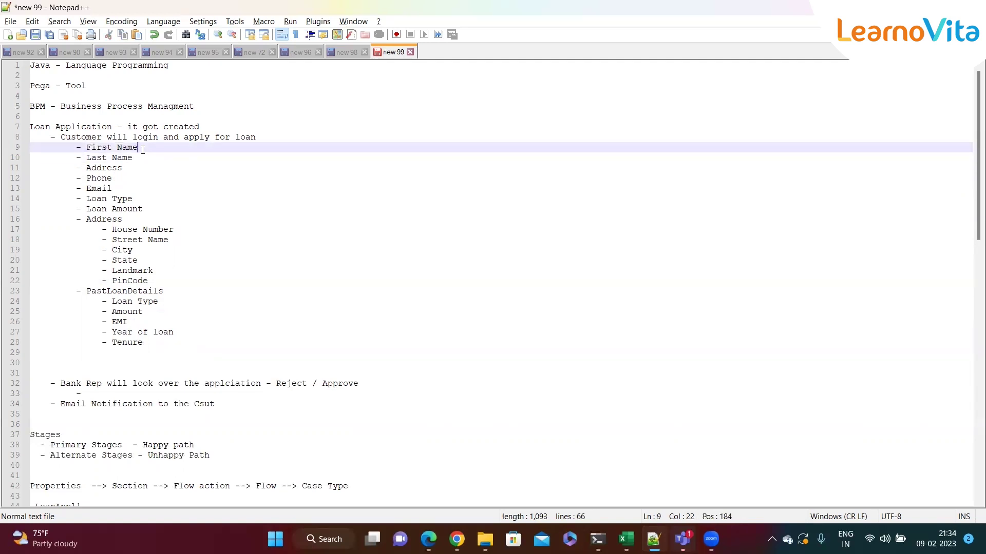
click(142, 157)
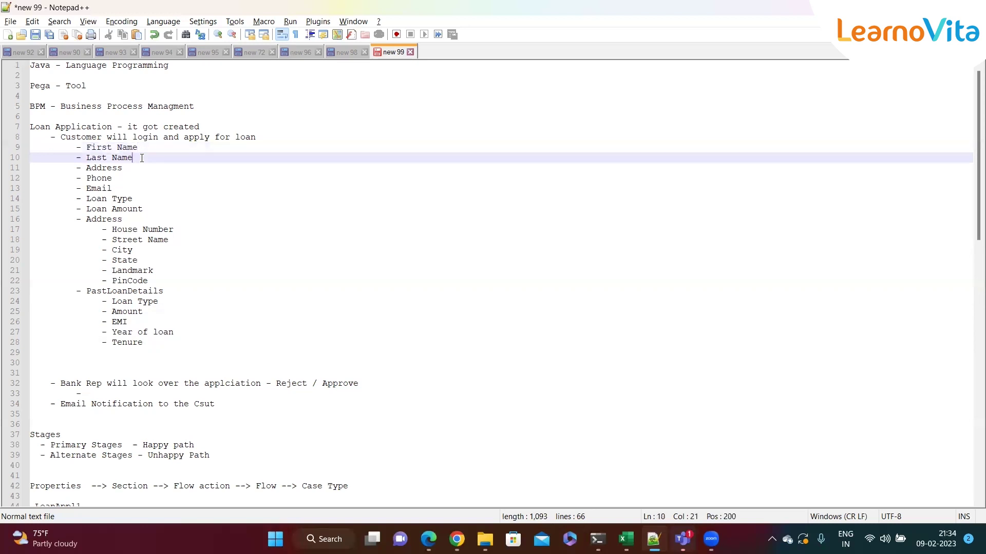
drag(152, 209, 50, 147)
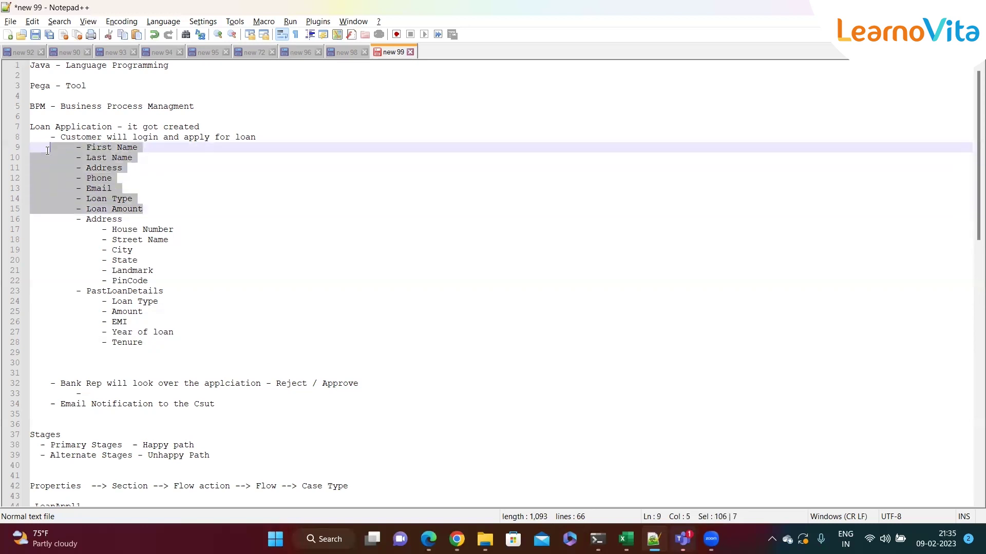
click(180, 197)
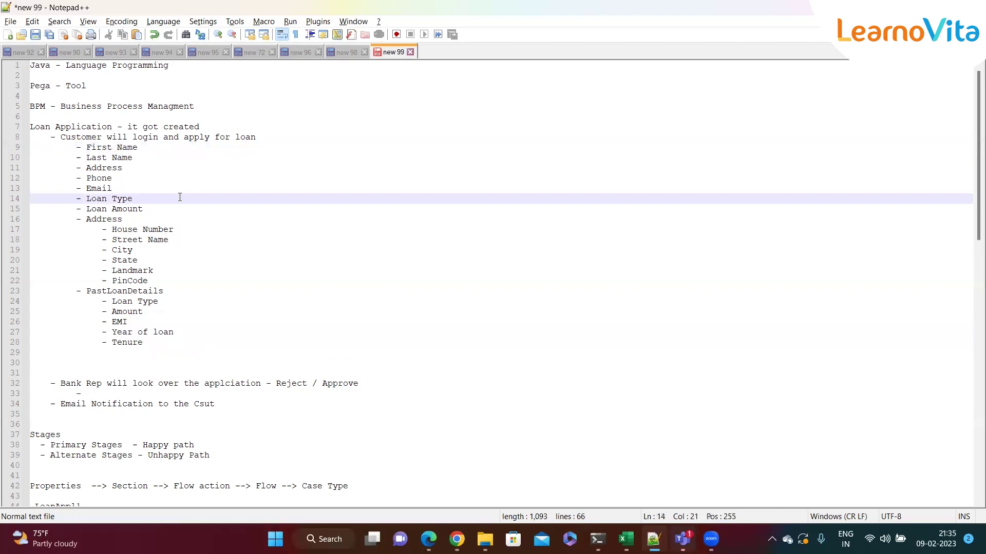
Step: Annotate the Address entry that has sub-items with "- Embedded properties / Complex properties"
click(142, 219)
key(BackSpace)
key(BackSpace)
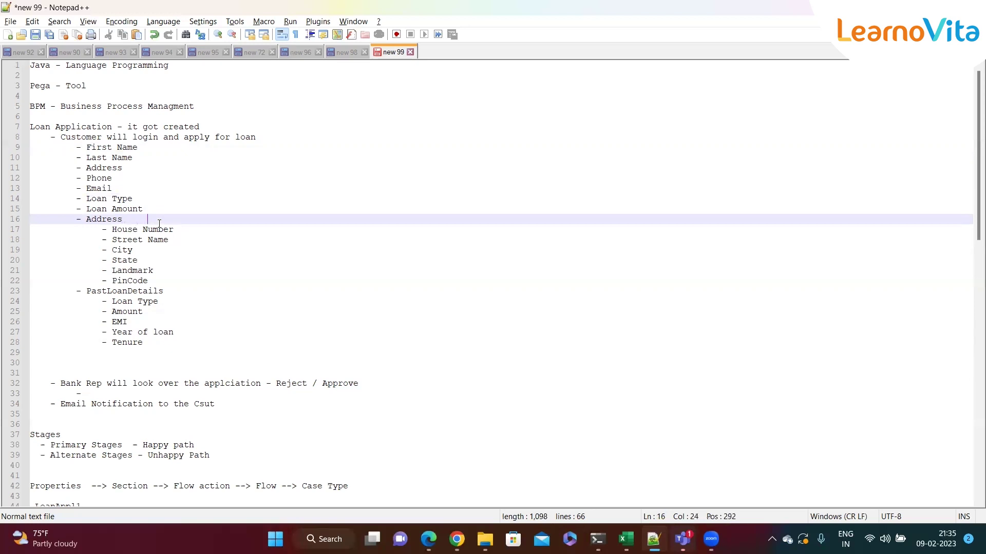
text(- Embedded properties / Comple)
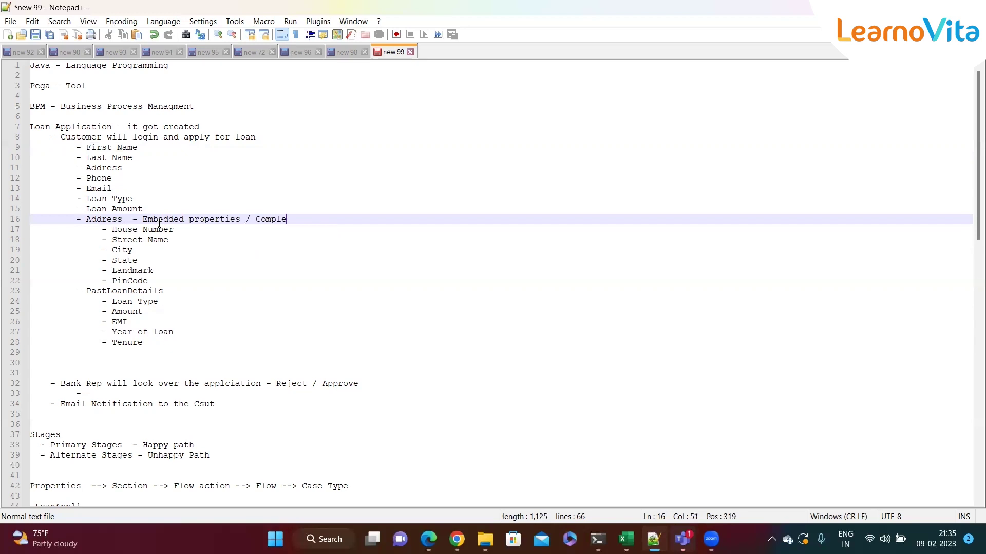
text(x proper)
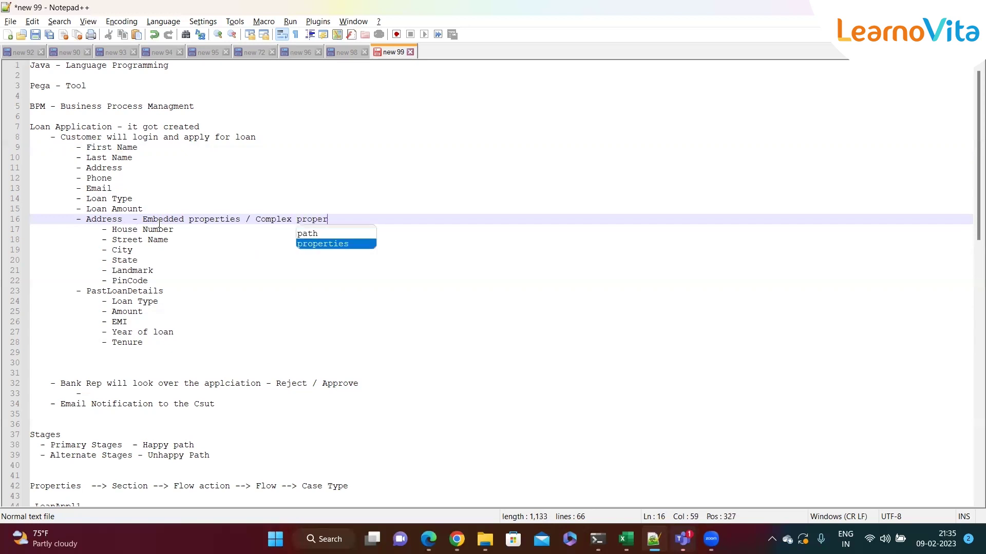
key(Return)
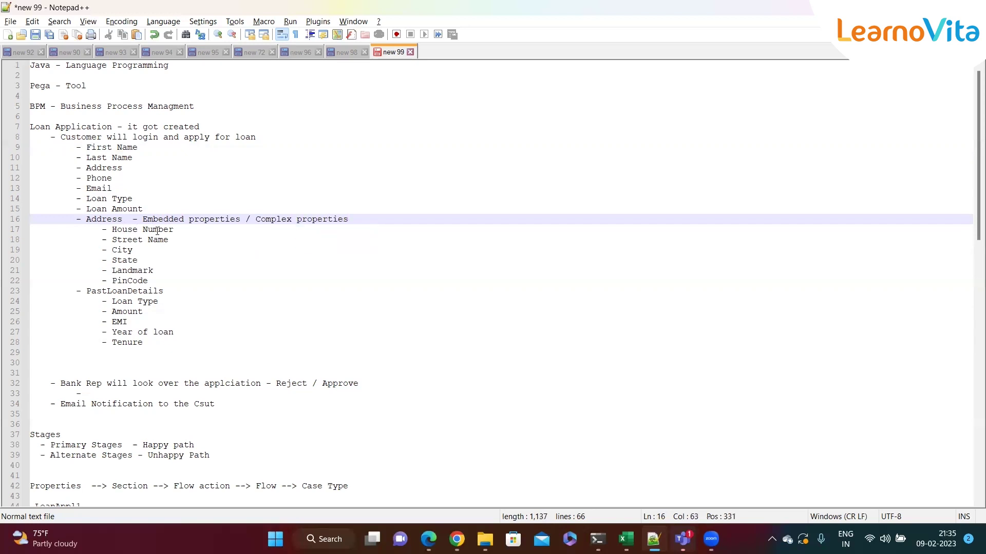
Step: Copy the "- Embedded properties / Complex properties" annotation from Address to the PastLoanDetails entry, leaving a single dash before it
drag(133, 219, 370, 216)
key(ctrl+c)
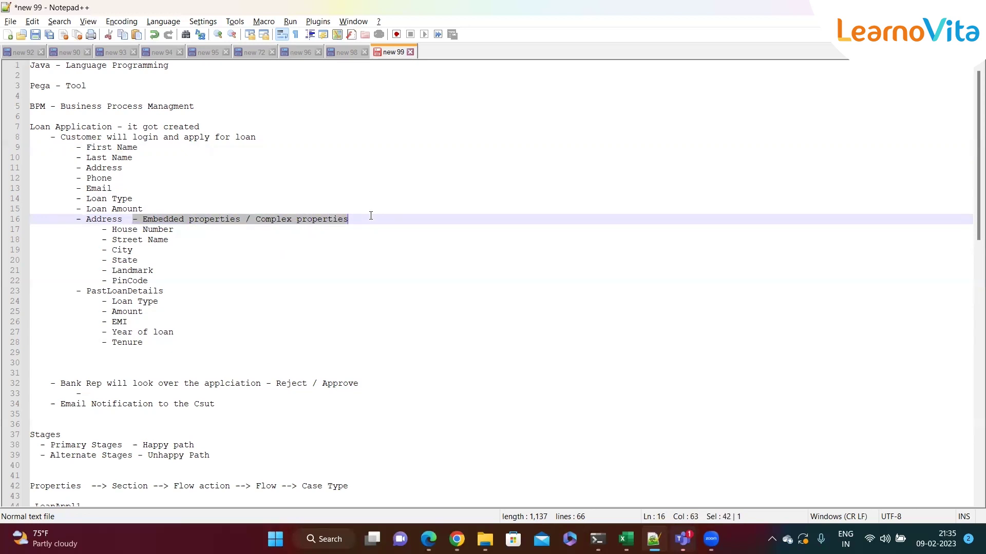
click(216, 292)
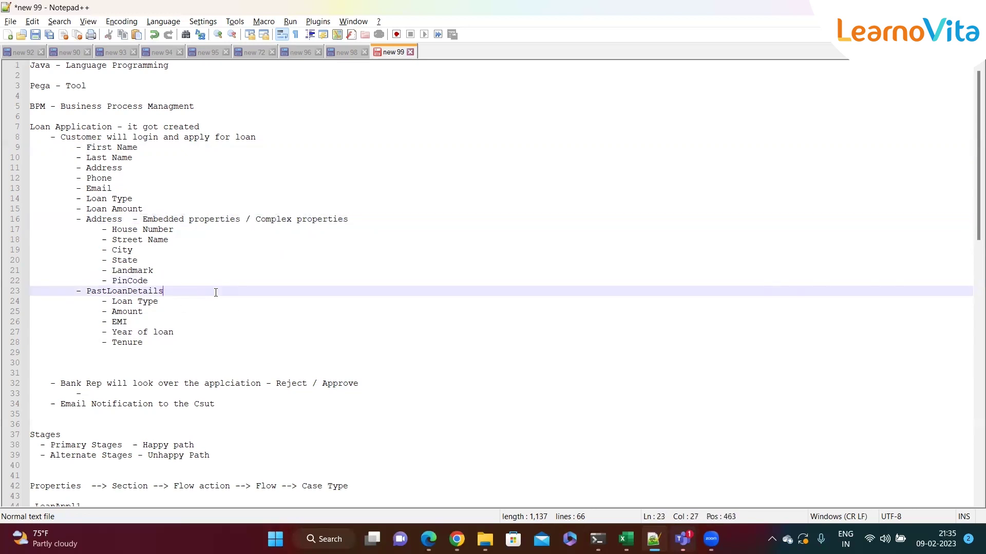
text(-)
key(ctrl+v)
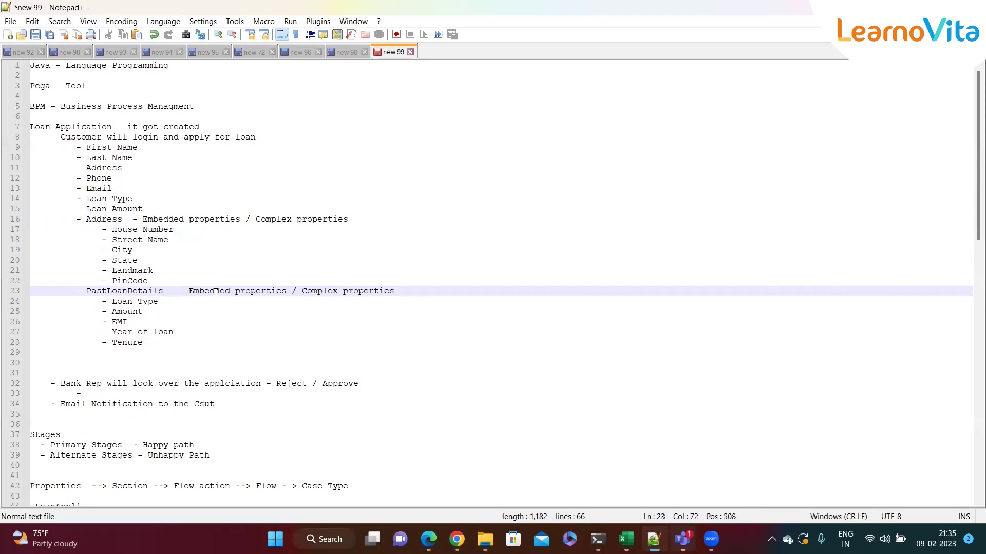
key(BackSpace)
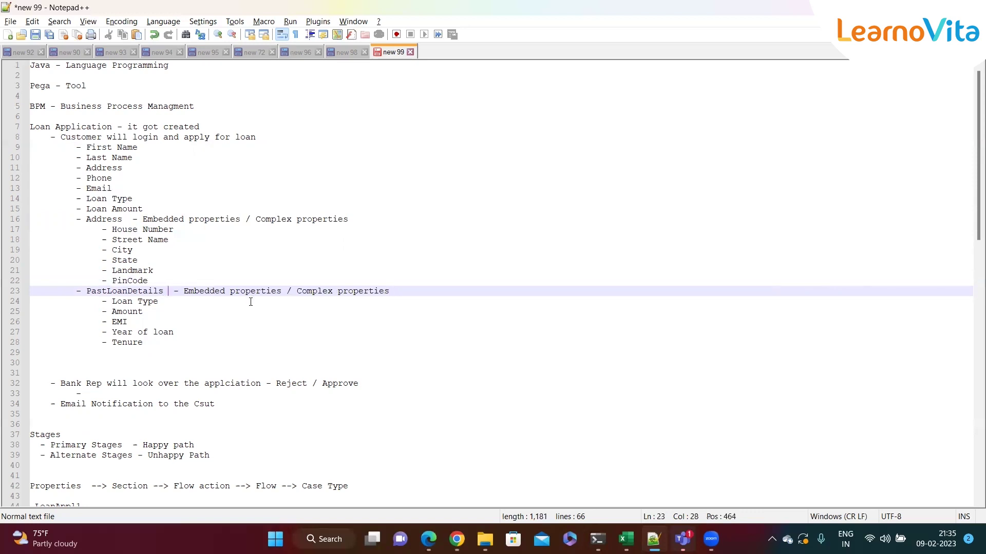
key(Delete)
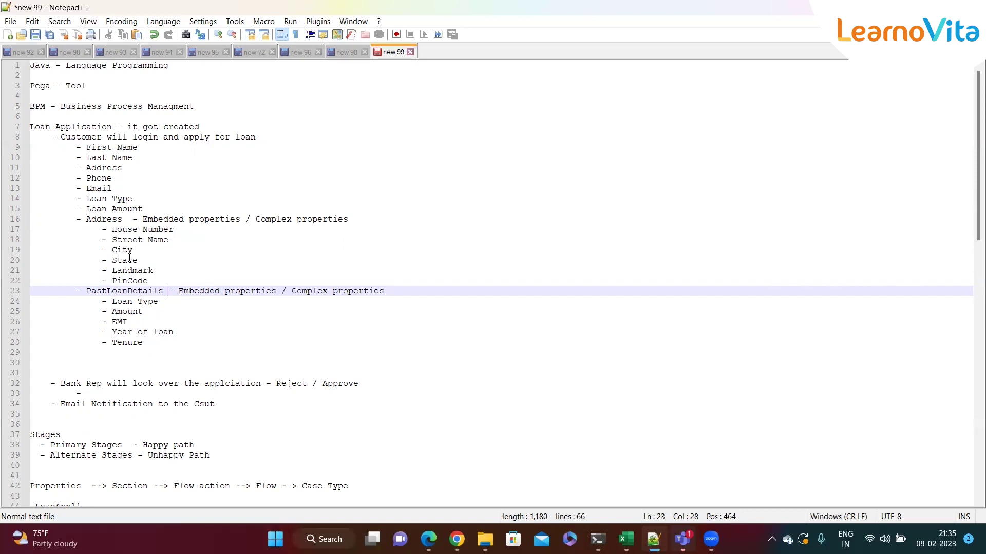
Step: Review the PastLoanDetails entry and its sub-items from Tenure up to Loan Type
double_click(102, 294)
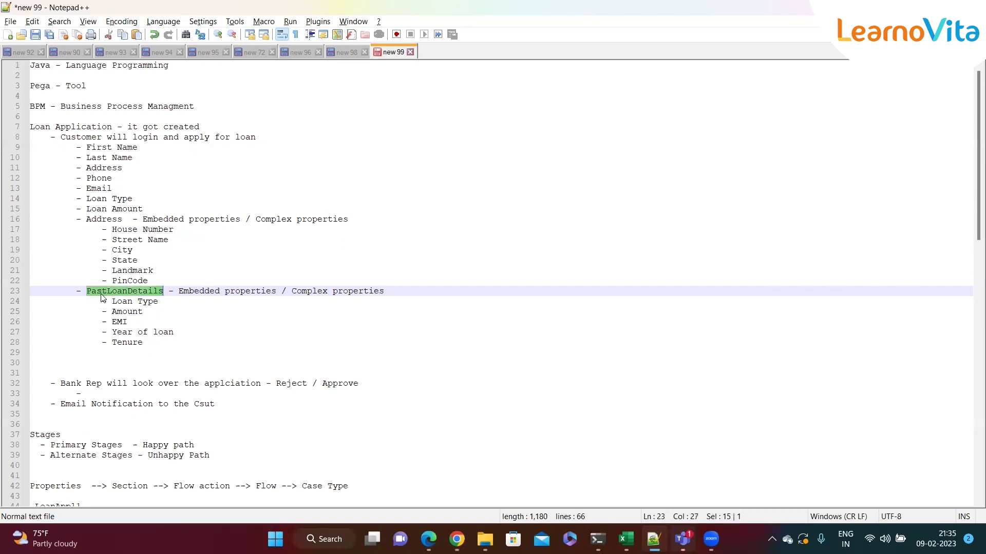
click(85, 321)
double_click(118, 294)
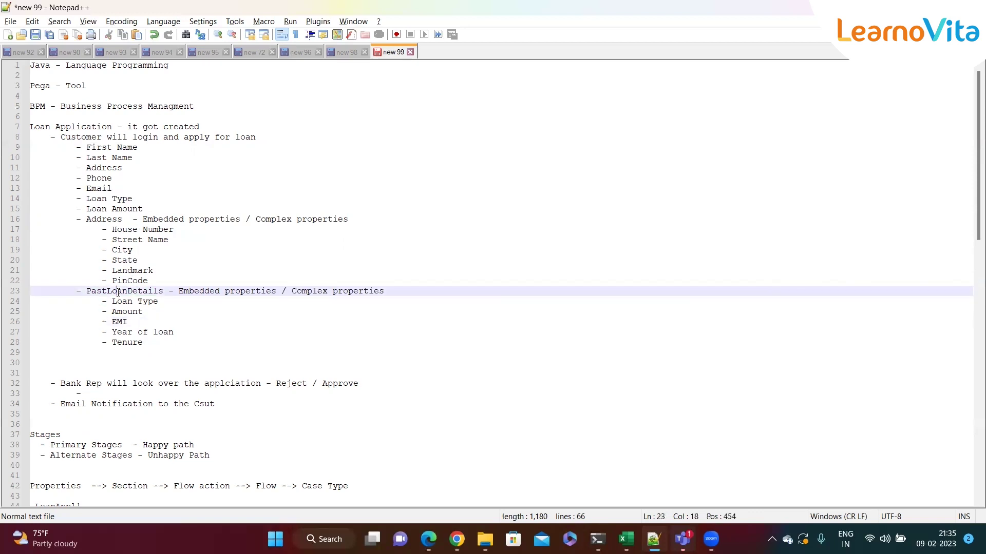
click(137, 345)
click(127, 333)
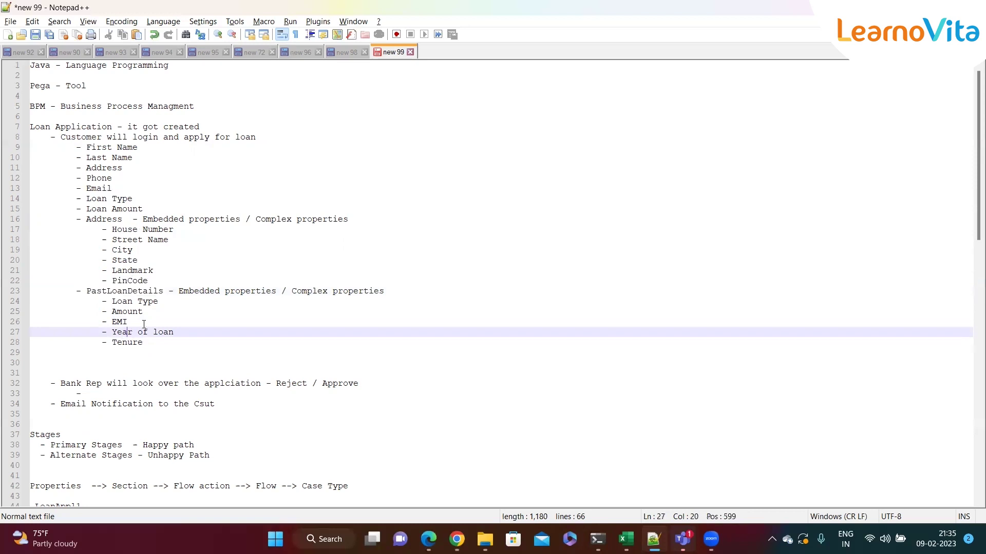
click(130, 320)
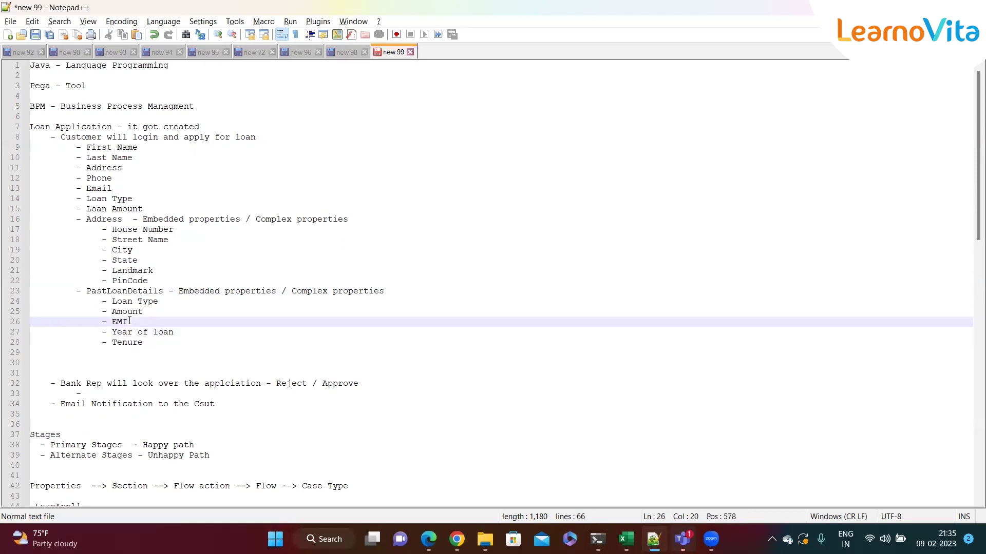
double_click(129, 312)
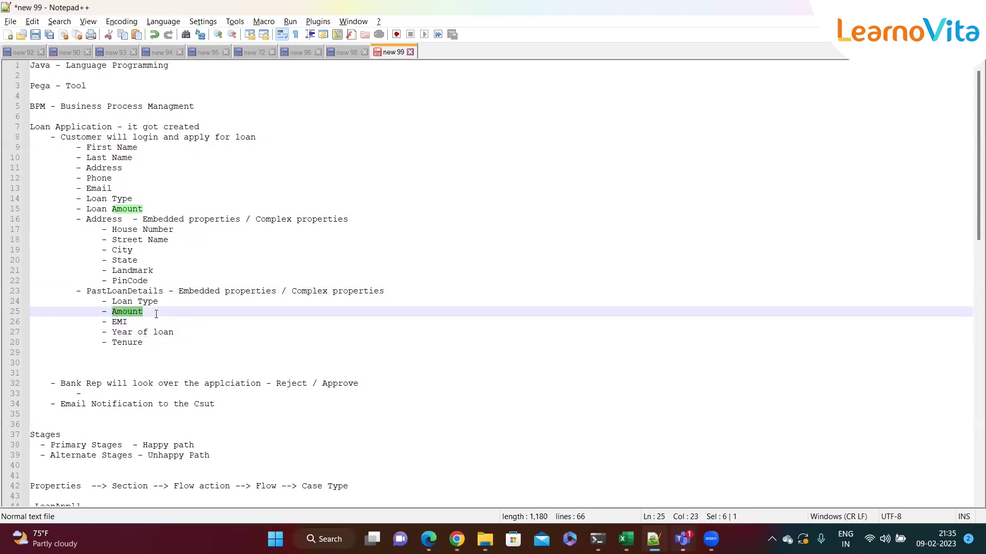
double_click(130, 302)
click(169, 311)
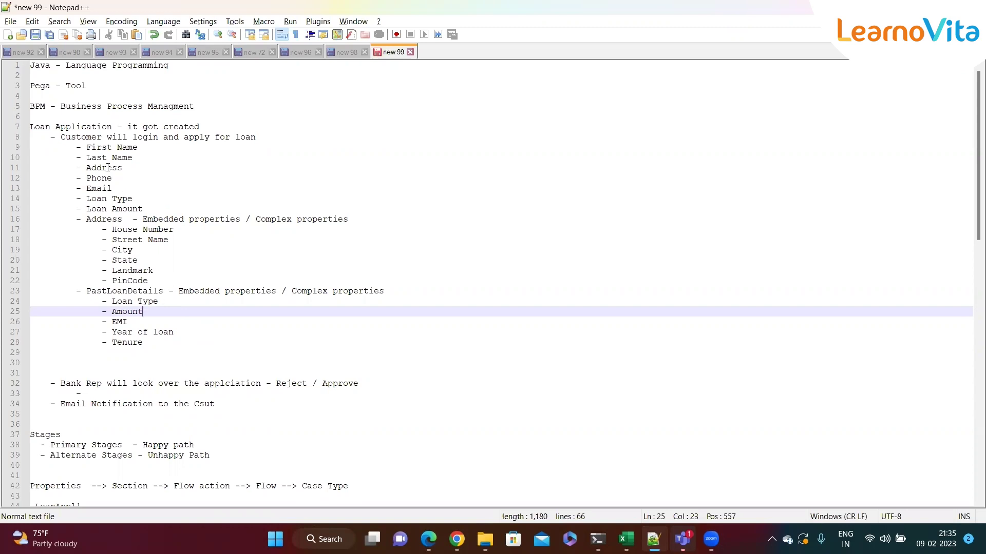
Step: Delete the plain "- Address" line between Last Name and Phone, closing up the empty line
click(131, 170)
key(BackSpace)
key(BackSpace)
key(BackSpace)
key(BackSpace)
key(BackSpace)
key(BackSpace)
key(BackSpace)
key(BackSpace)
key(BackSpace)
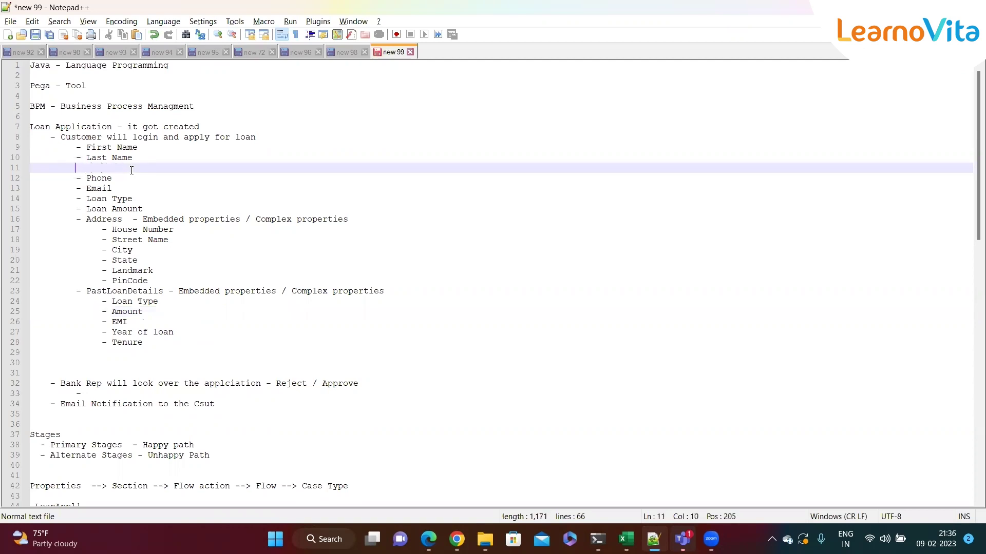
key(Delete)
key(Delete)
key(Delete)
key(Delete)
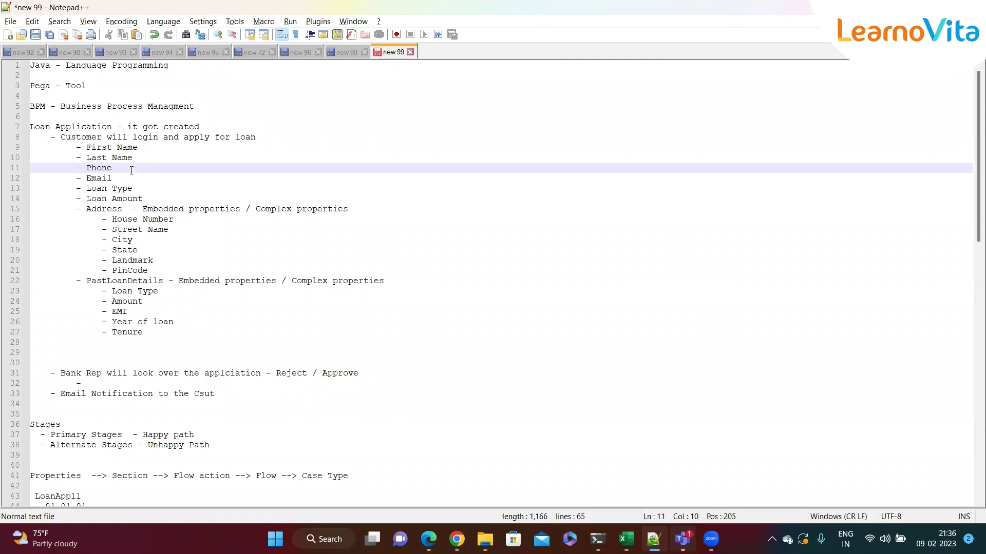
click(155, 342)
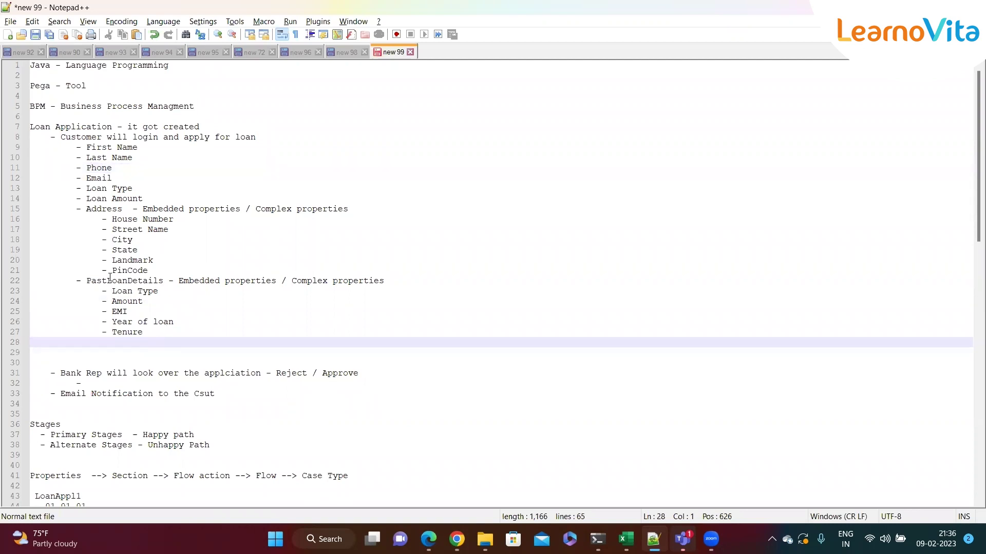
drag(167, 335, 52, 198)
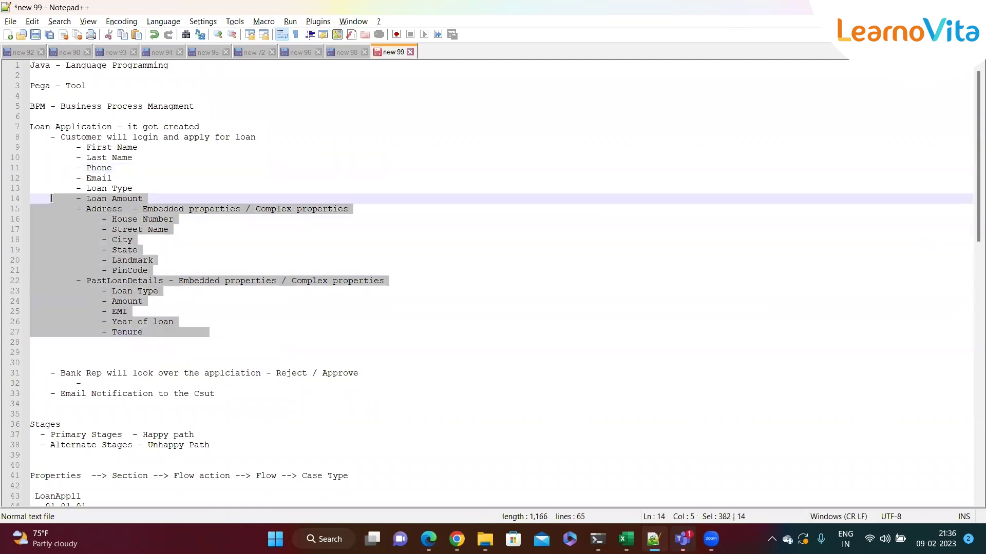
click(246, 313)
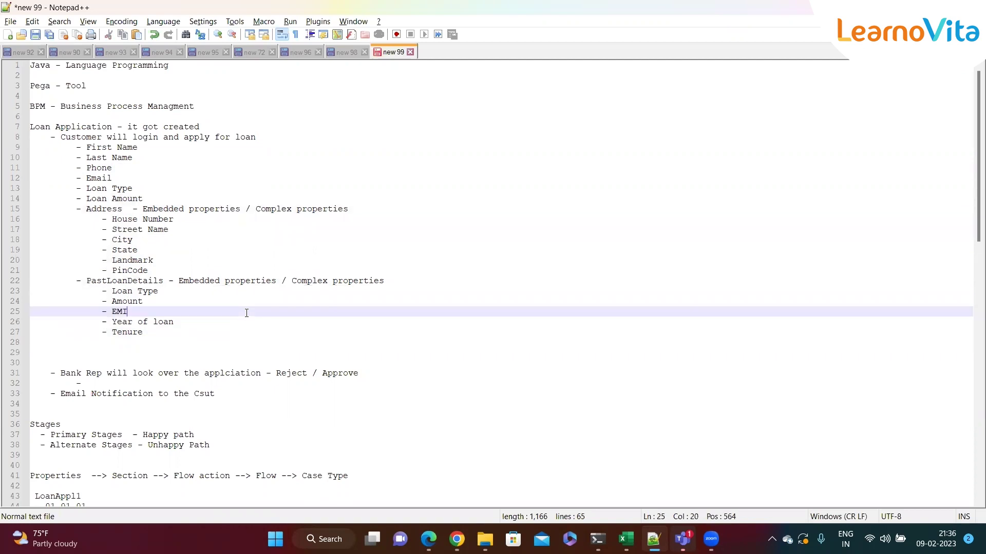
Step: Switch to Pega Dev Studio in Chrome and delete the LoanProcess class's Address text property, giving "nr" as the reason for deletion
mouse_move(457, 539)
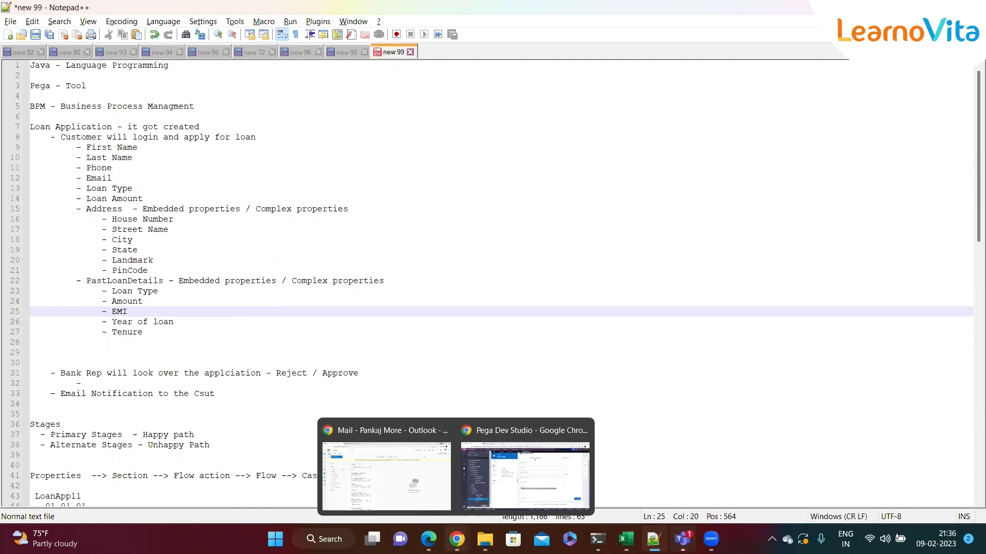
click(485, 493)
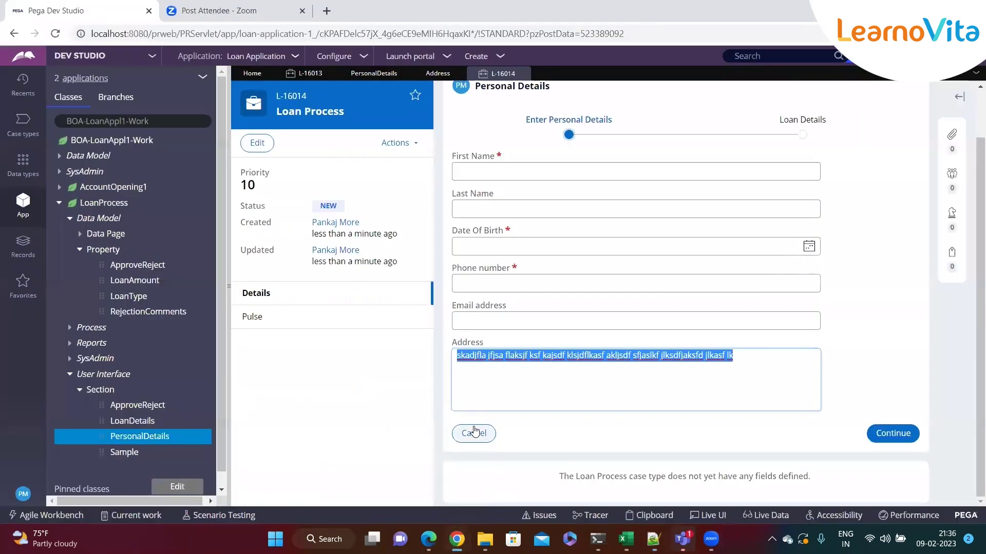
click(289, 387)
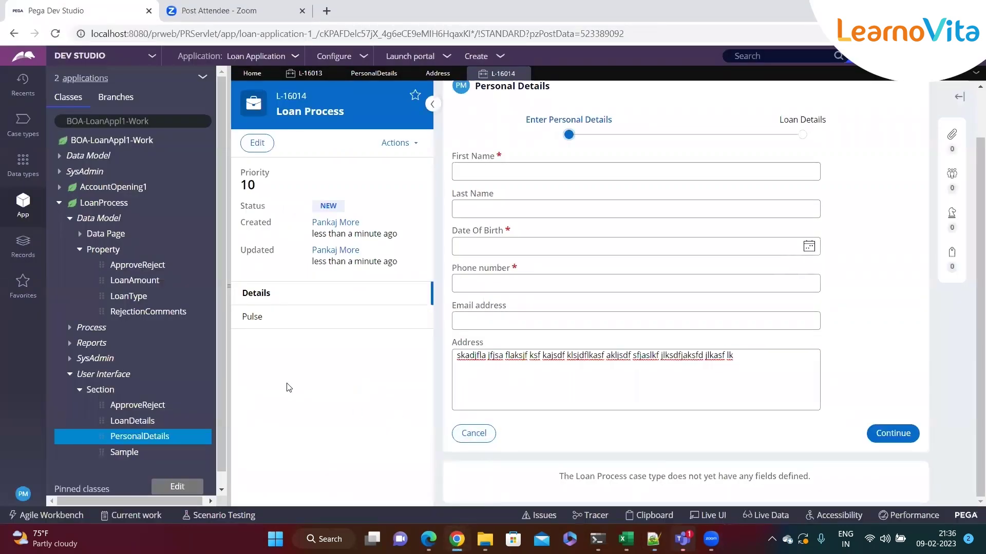
click(439, 76)
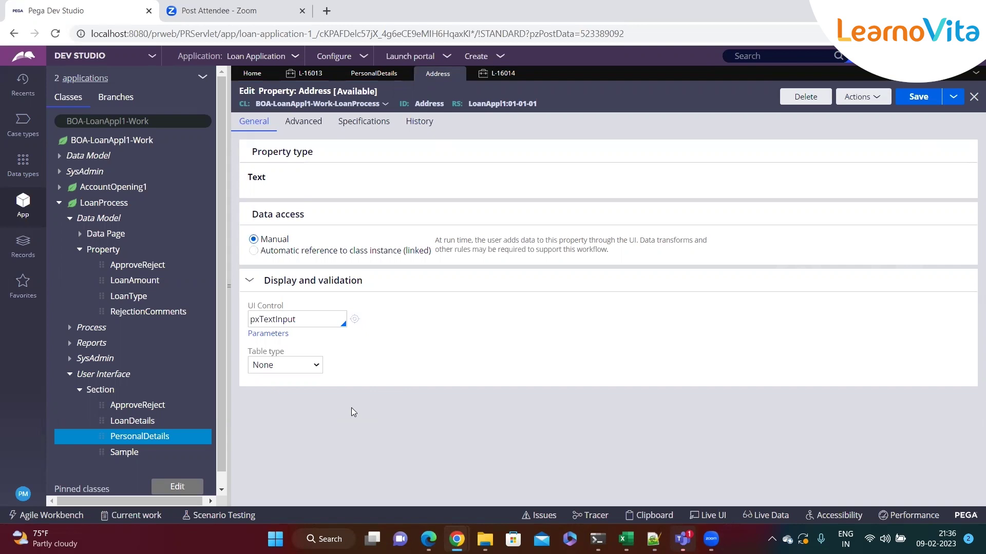
click(806, 96)
text(ok)
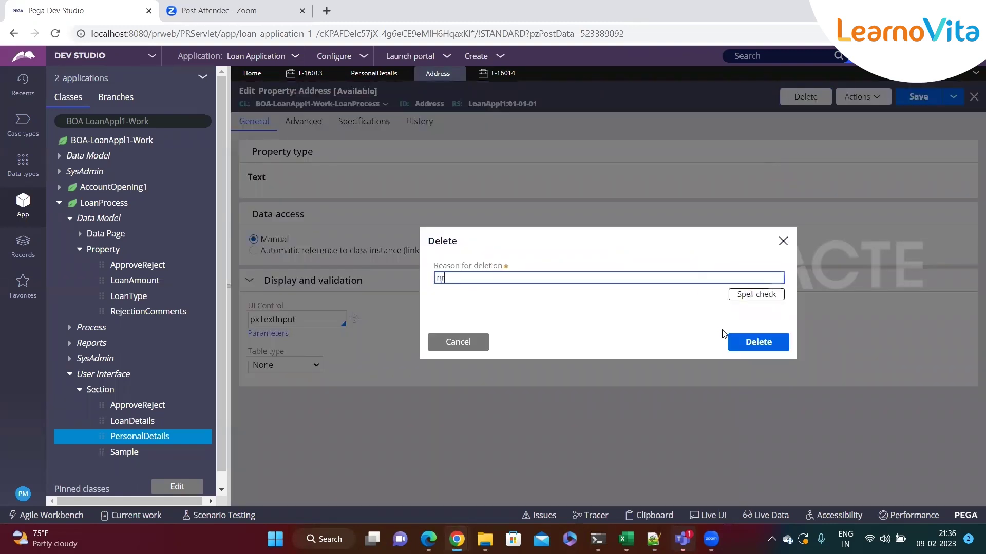
click(732, 340)
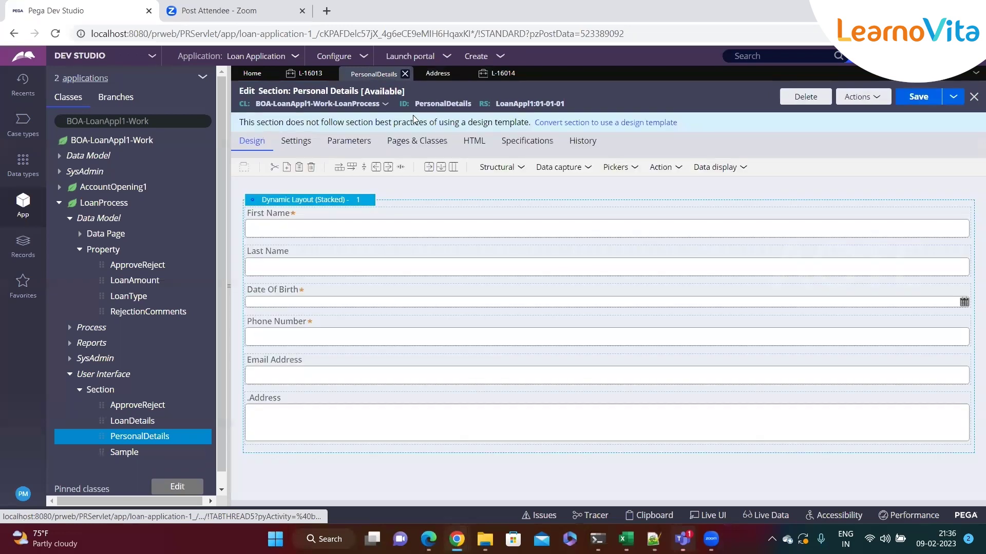
Step: Delete the .Address field from the PersonalDetails section and save the section
click(334, 406)
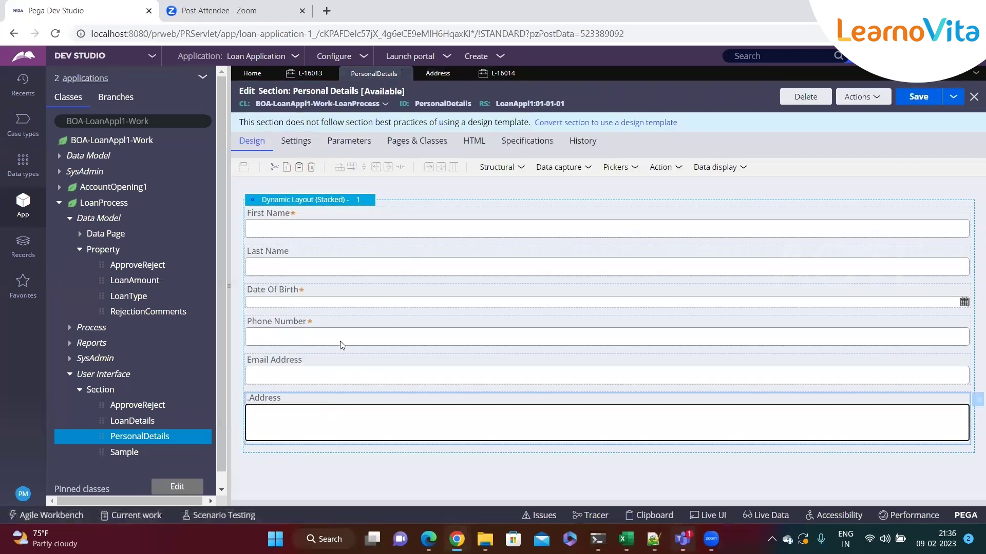
click(311, 167)
click(918, 96)
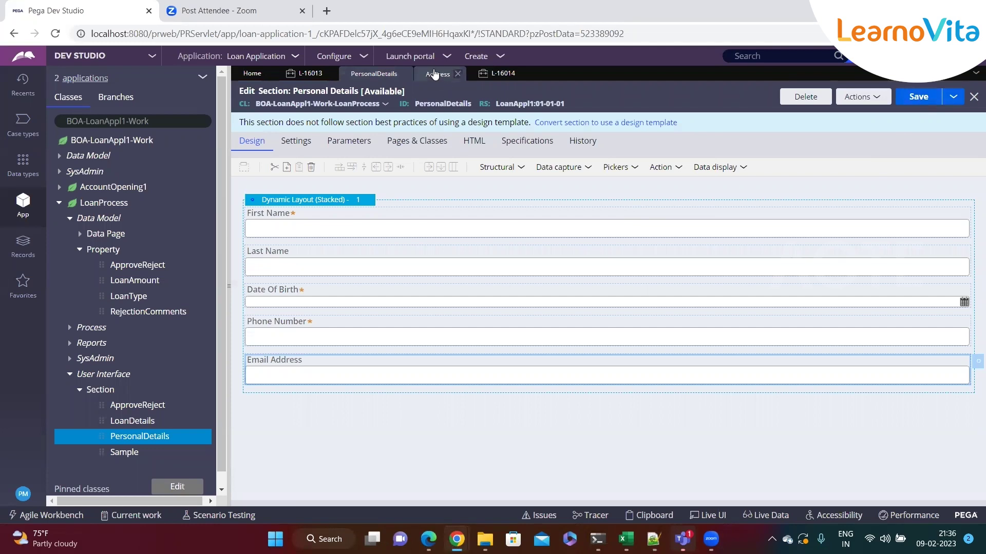
Step: Close the deleted Address property record and collapse the Data Model and User Interface branches of LoanProcess in the class tree
click(452, 75)
click(458, 74)
click(79, 249)
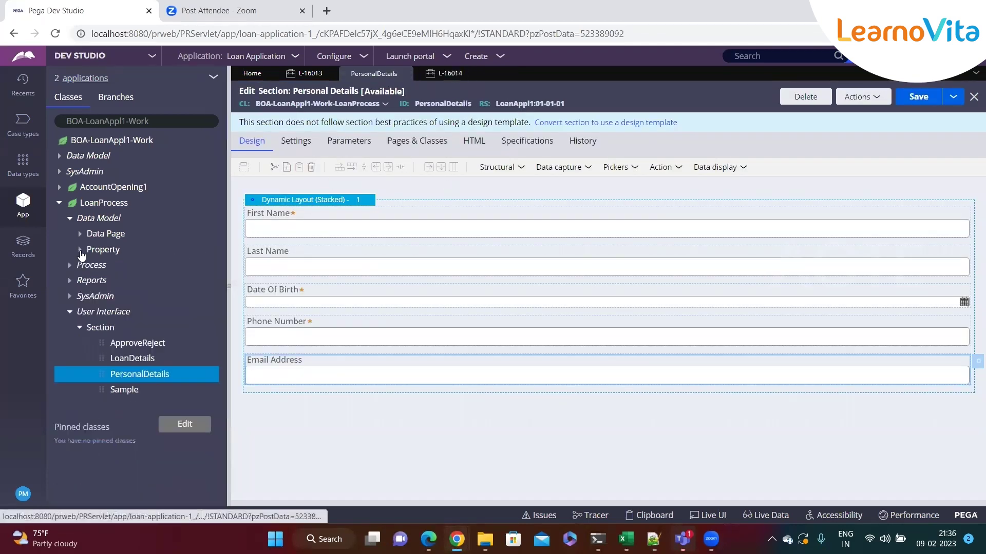
click(80, 328)
click(69, 315)
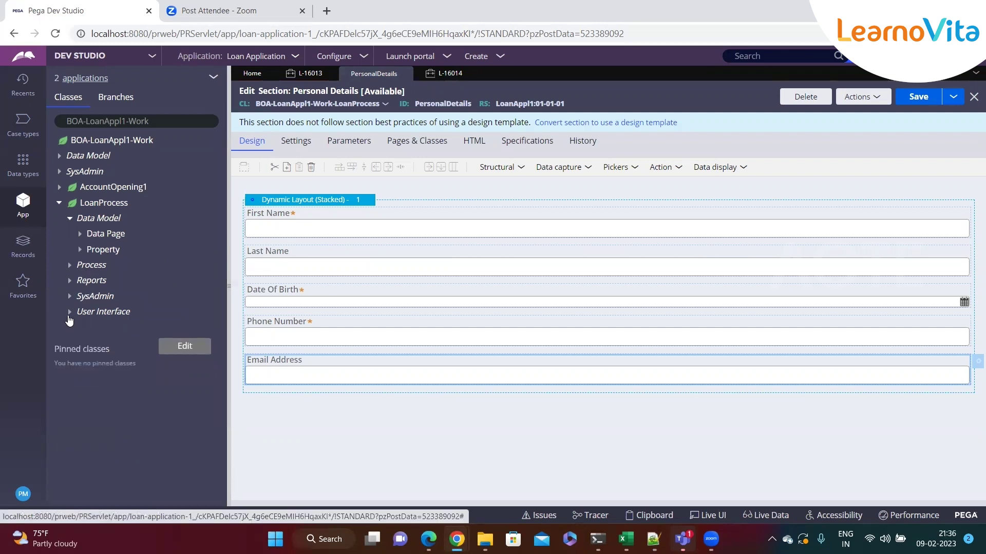
click(70, 219)
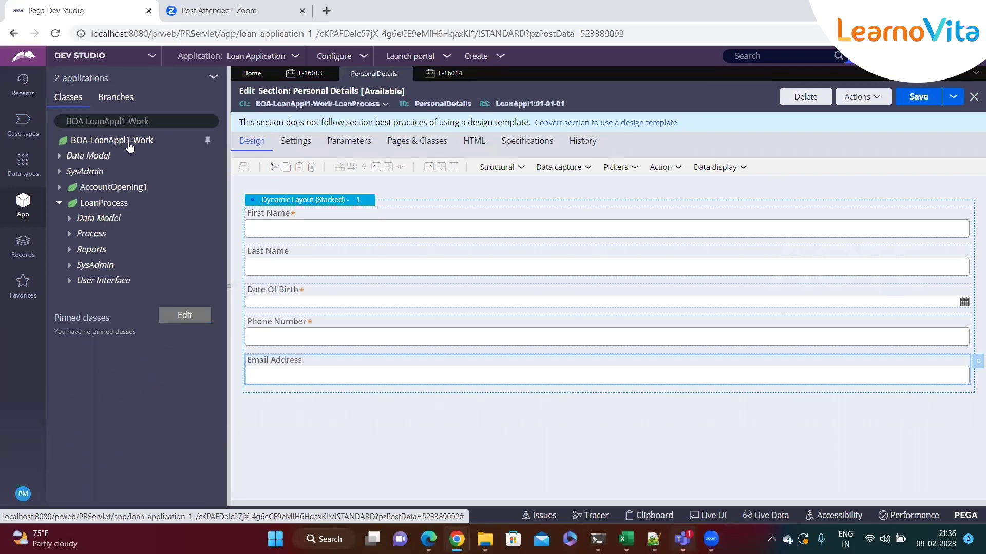
Step: Start a new property in the Data Model of the BOA-LoanAppl1-Work class and label it "Address"
right_click(79, 155)
mouse_move(144, 173)
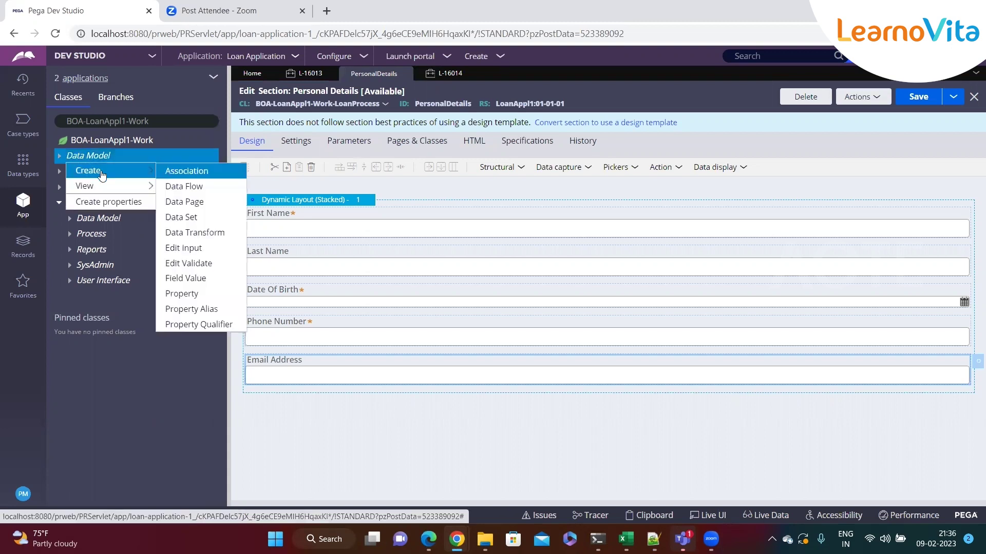
click(196, 294)
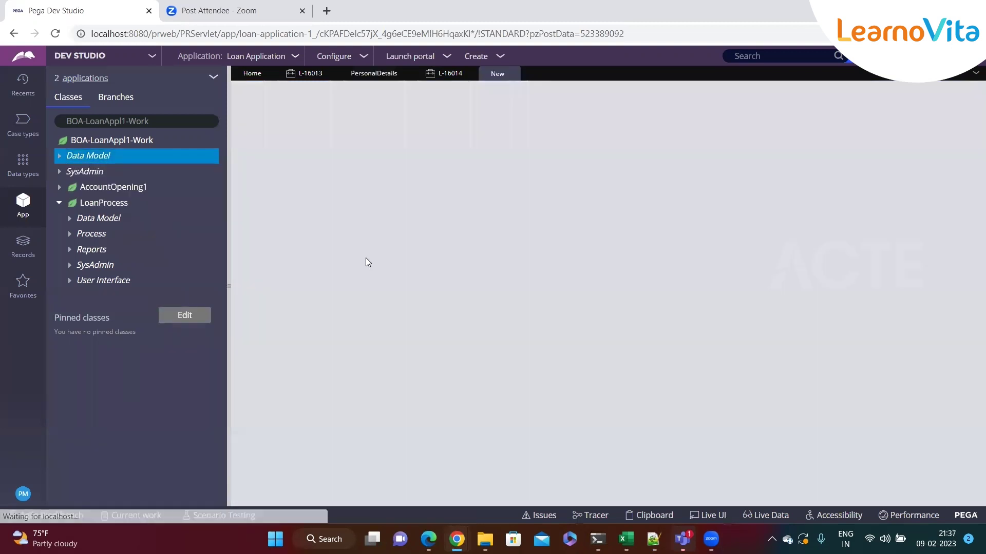
click(395, 172)
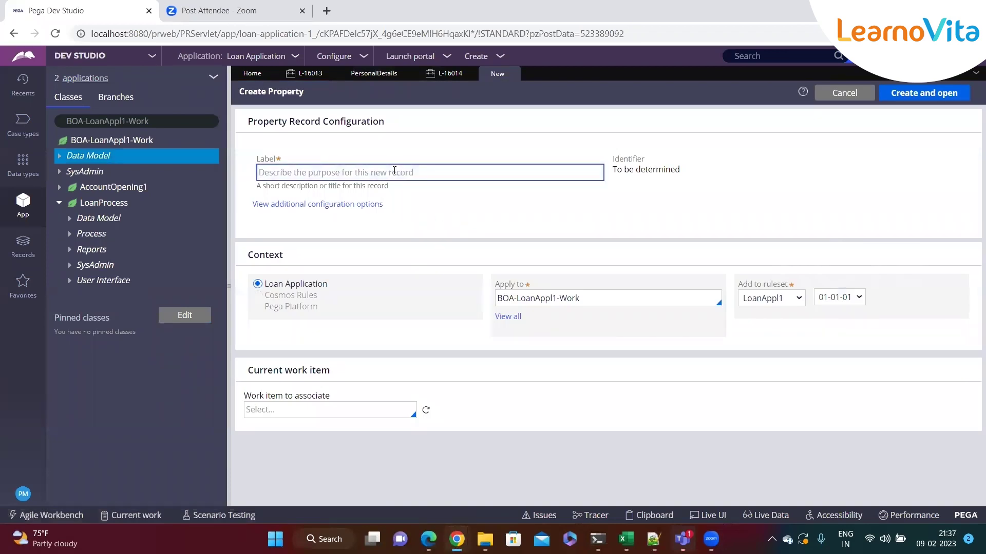
text(Address)
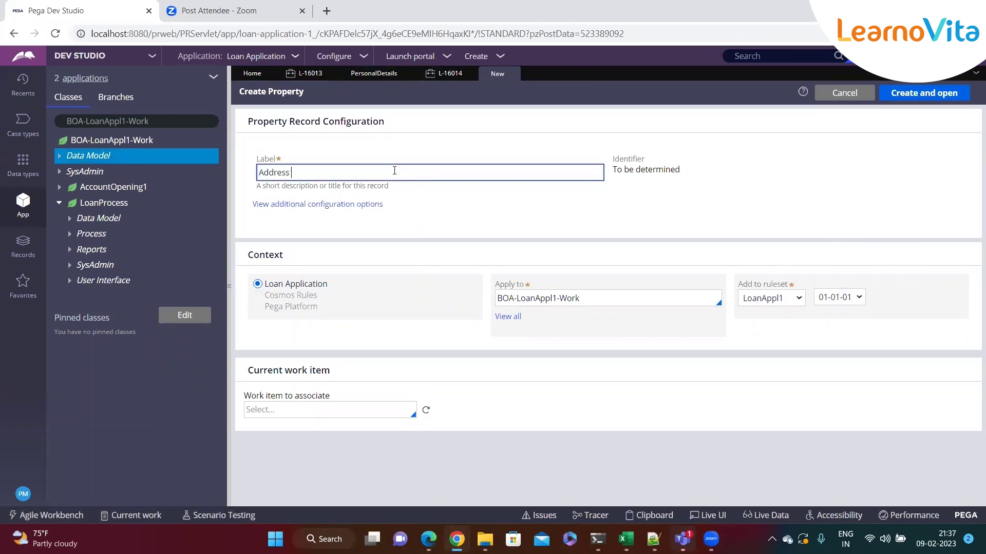
click(505, 230)
Step: Extend the new property's label to "Temporary Address", keep BOA-LoanAppl1-Work and ruleset LoanAppl1 01-01-01, and create and open the record
click(259, 180)
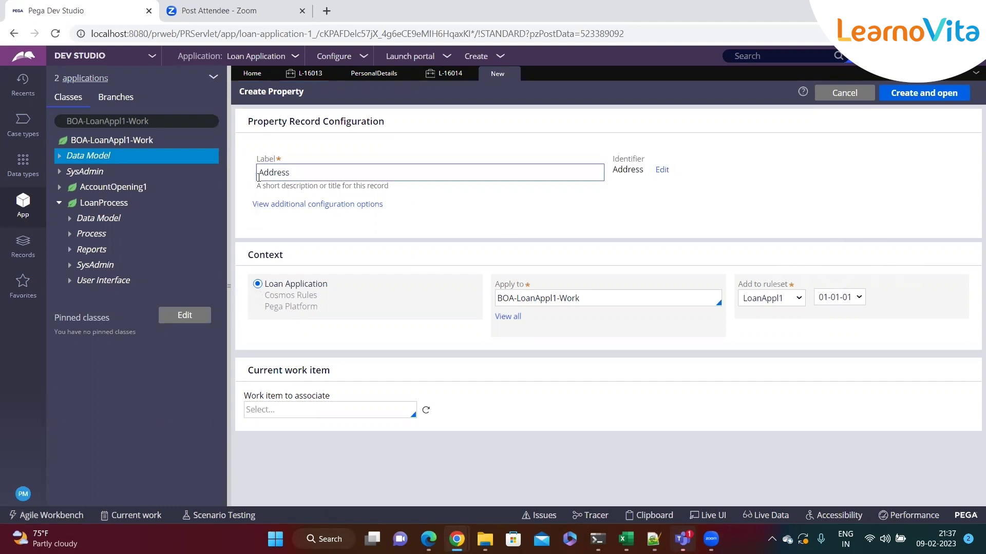
text(Tem)
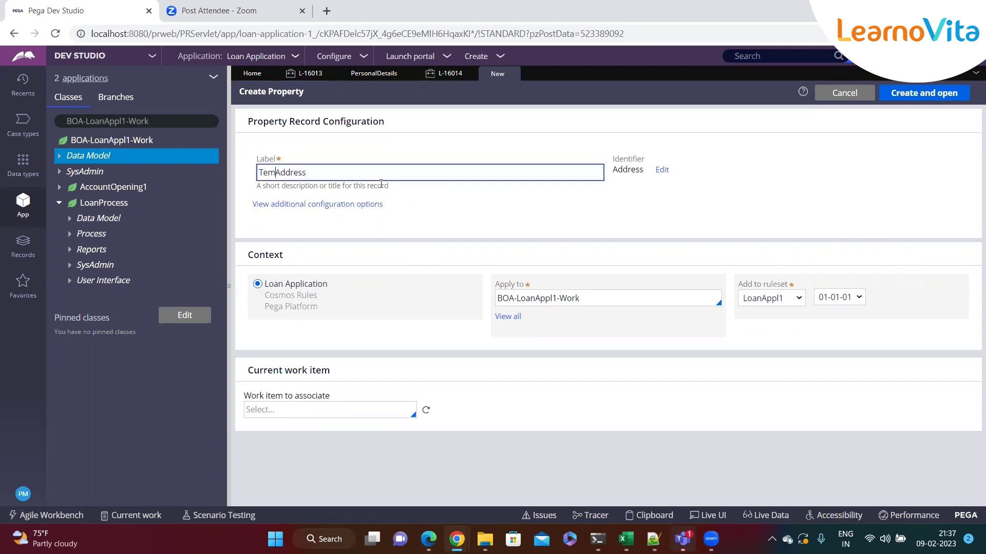
text(porary)
click(589, 225)
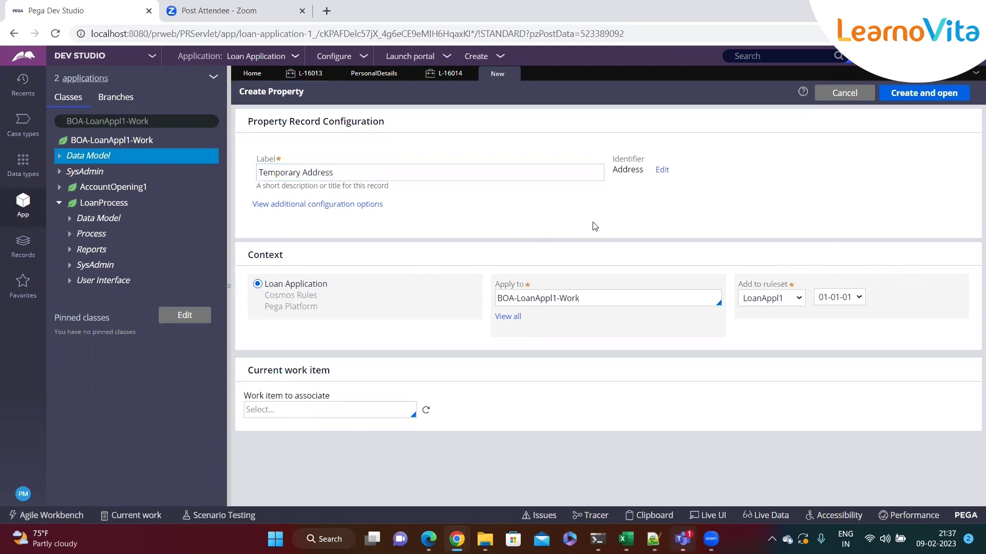
click(600, 301)
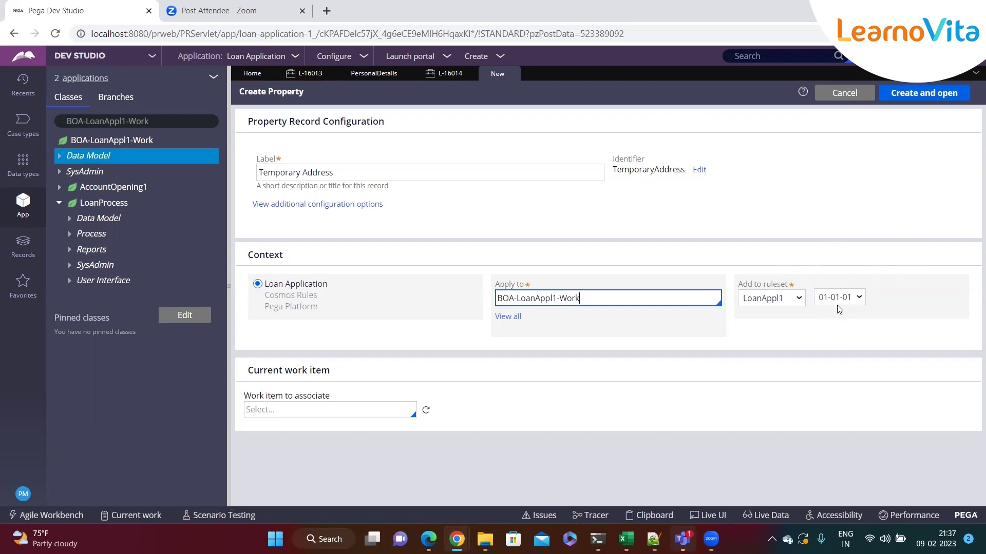
click(913, 99)
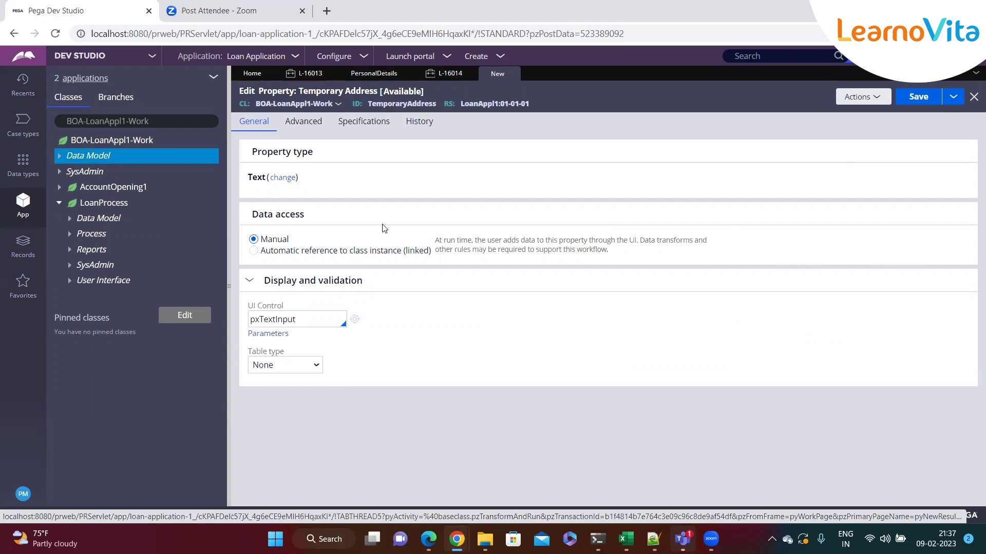
Step: Examine the Temporary Address property's identifier and type, and the property types offered under Single Value, Page and Advanced
double_click(408, 102)
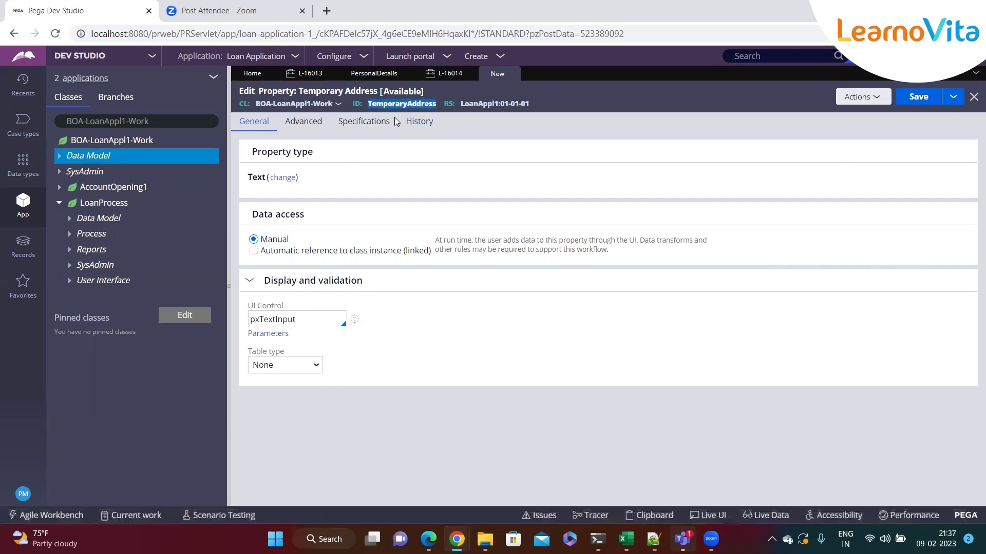
double_click(251, 177)
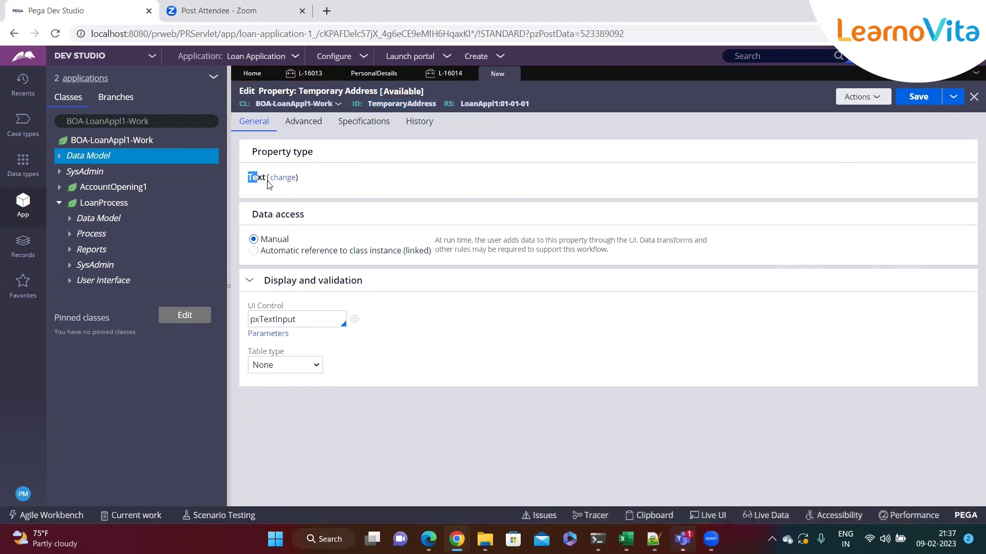
click(325, 189)
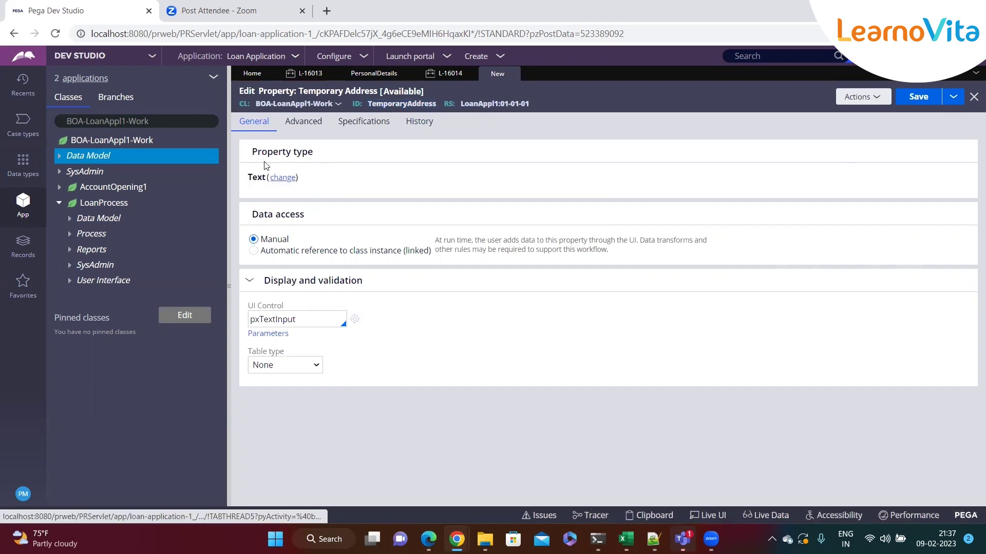
drag(257, 152, 313, 154)
click(282, 179)
drag(281, 196, 328, 200)
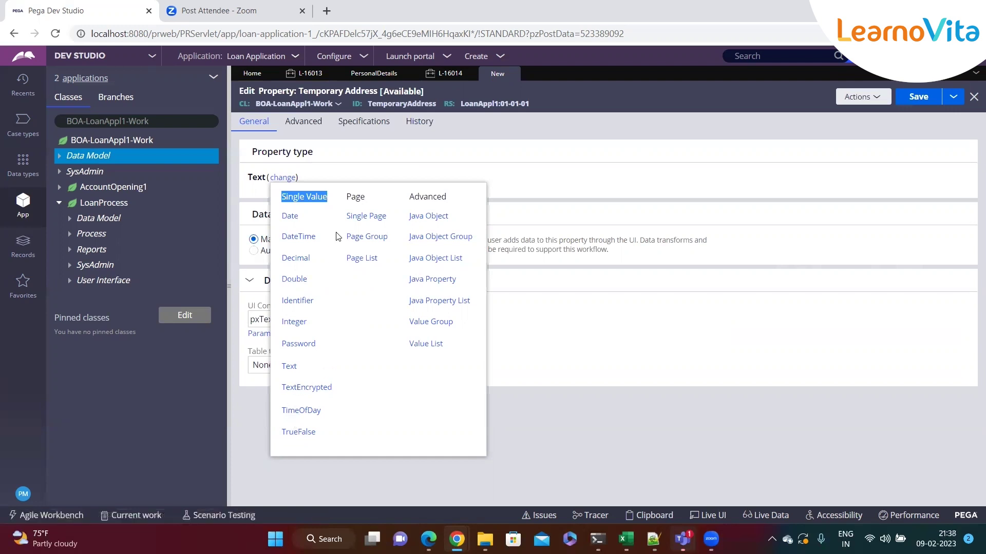
click(348, 202)
drag(348, 201, 367, 201)
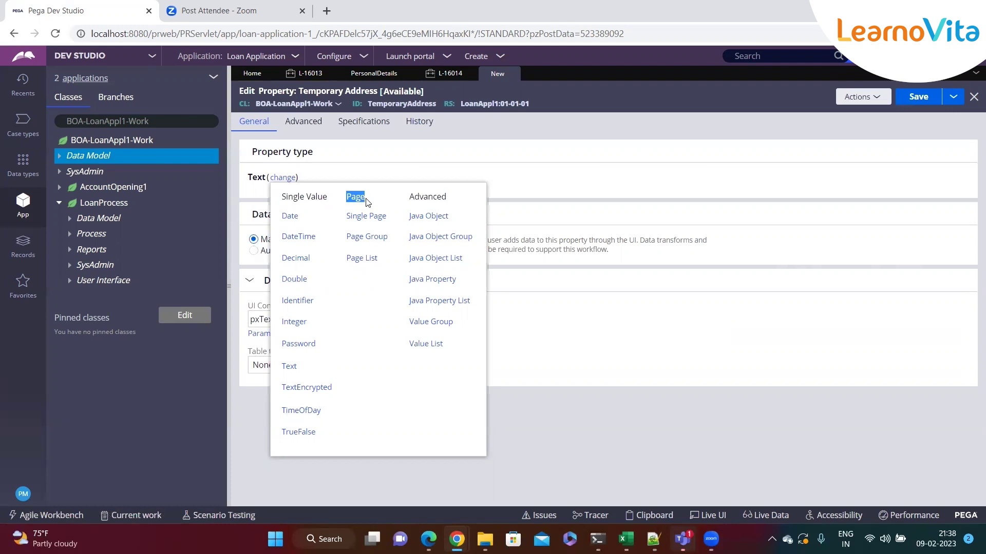
click(368, 202)
double_click(418, 202)
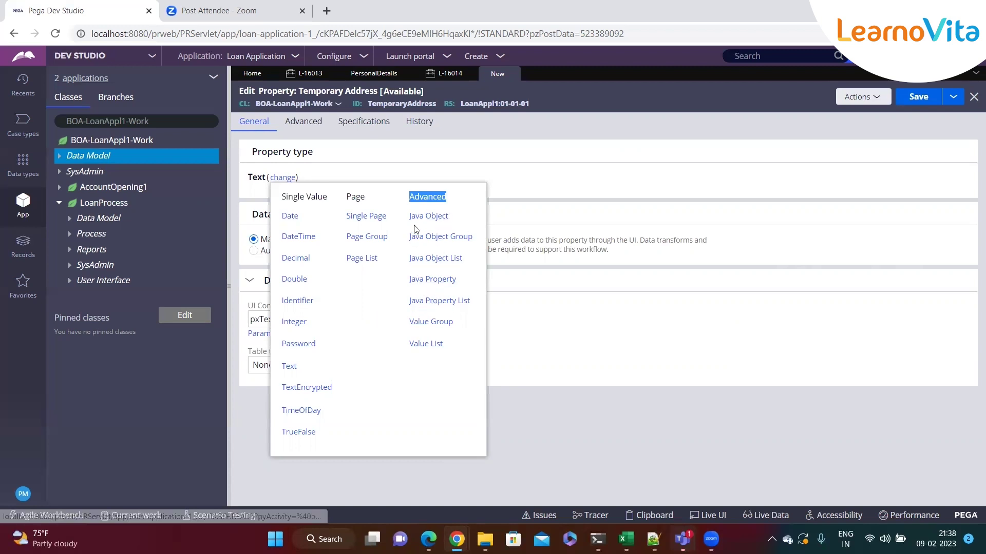
click(354, 296)
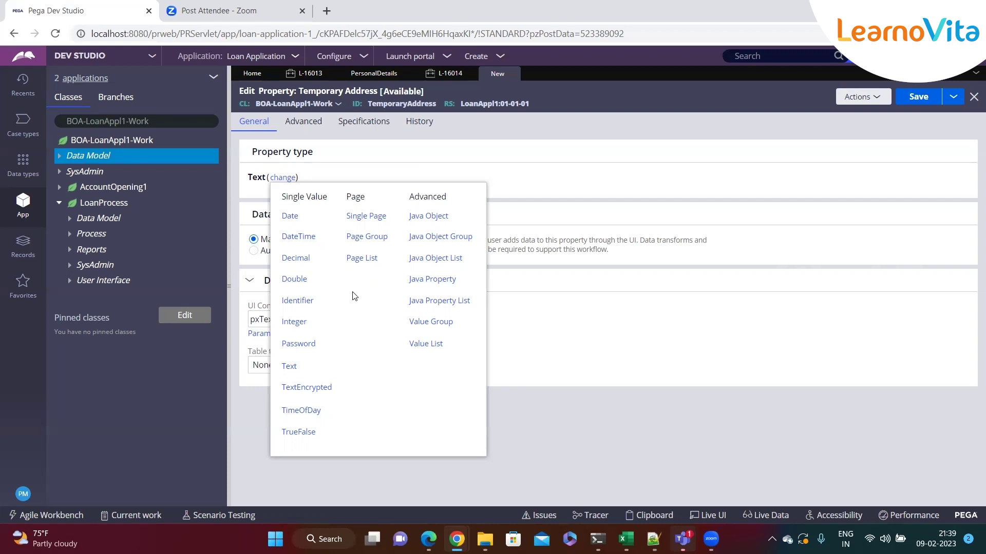
click(239, 422)
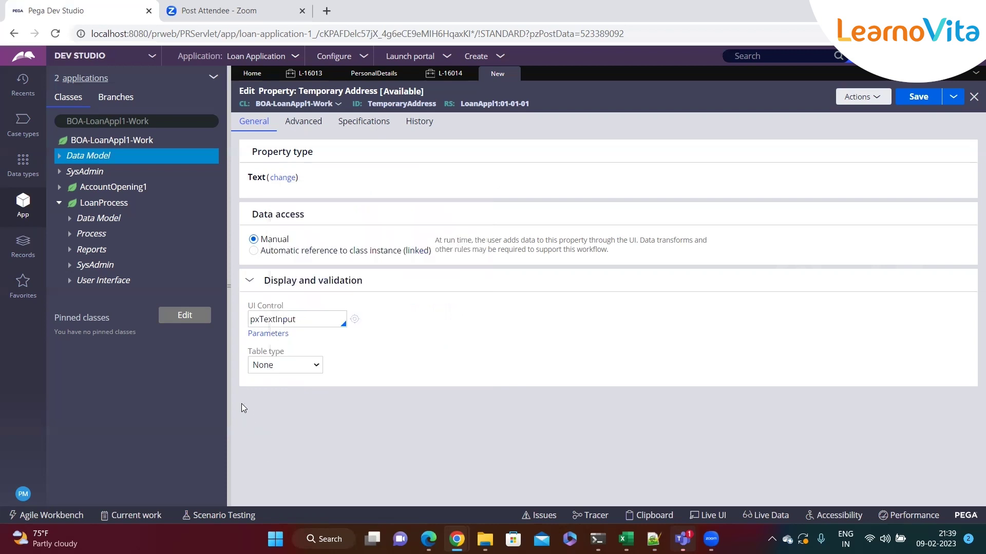
Step: Open the PersonalDetails section of LoanProcess and view its HTML generation options
click(98, 280)
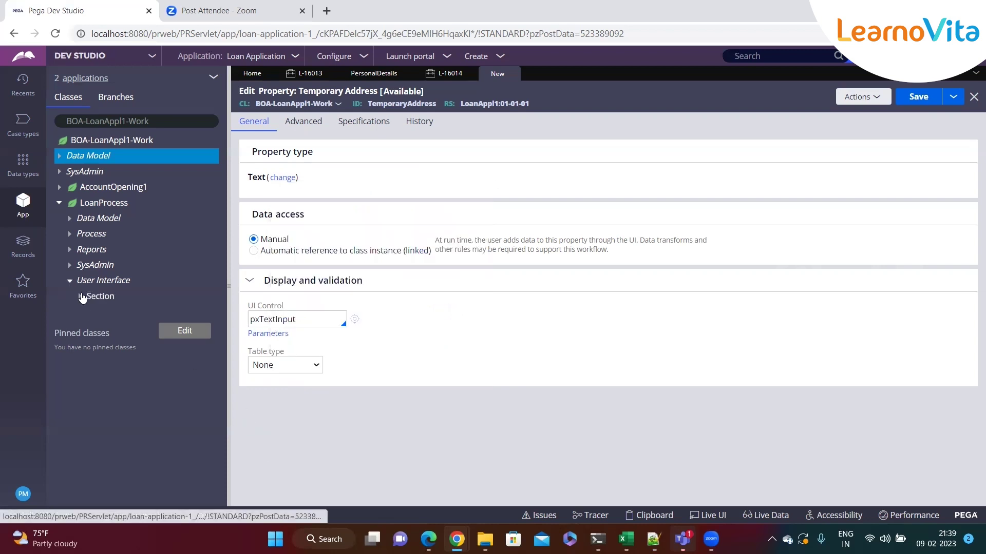
click(81, 297)
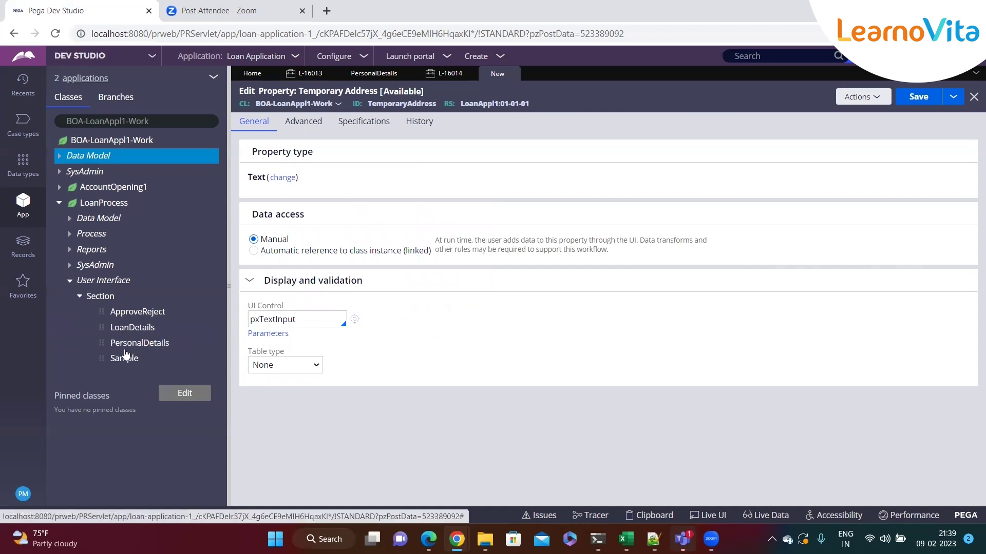
click(126, 343)
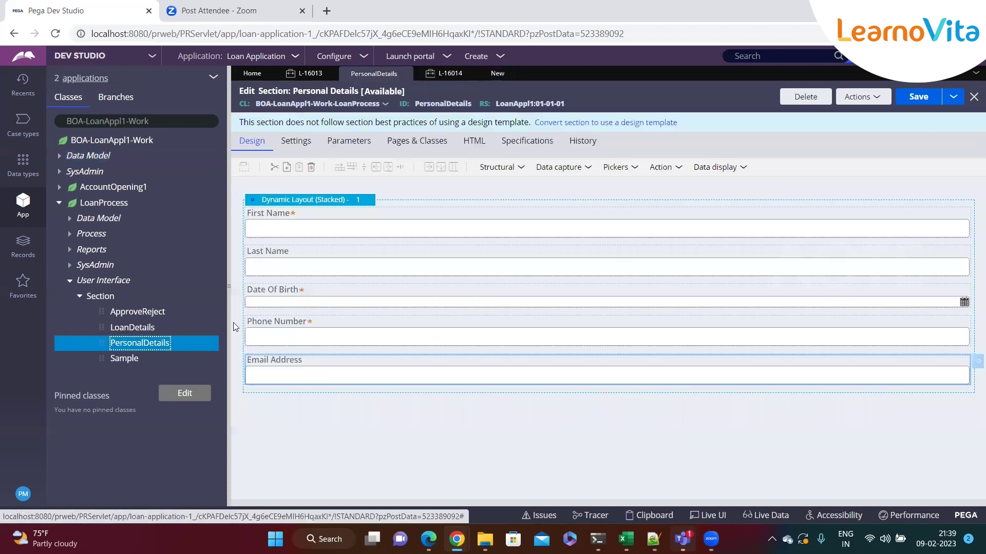
click(467, 150)
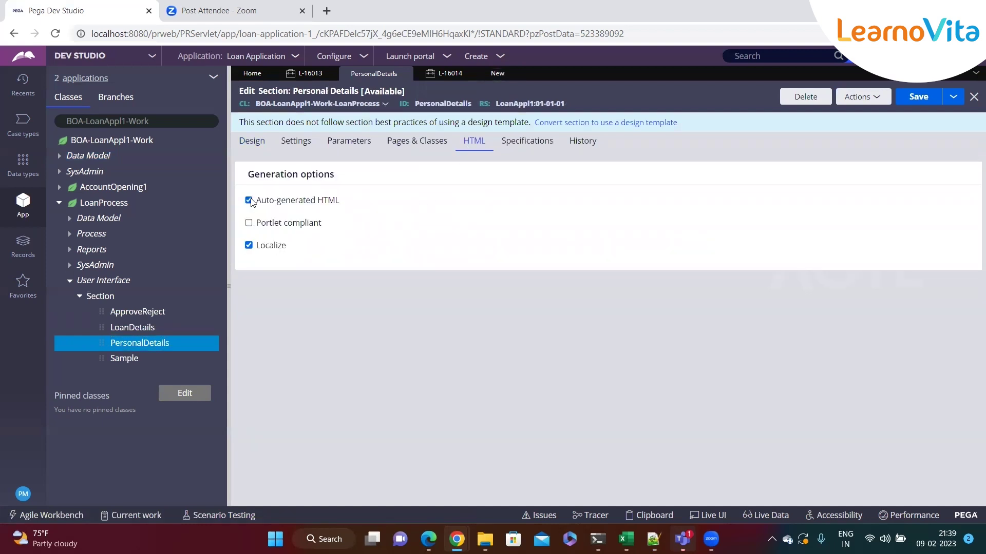
Step: Turn off auto-generated HTML for the PersonalDetails section and inspect its HTML source editor and design view
click(266, 202)
triple_click(331, 303)
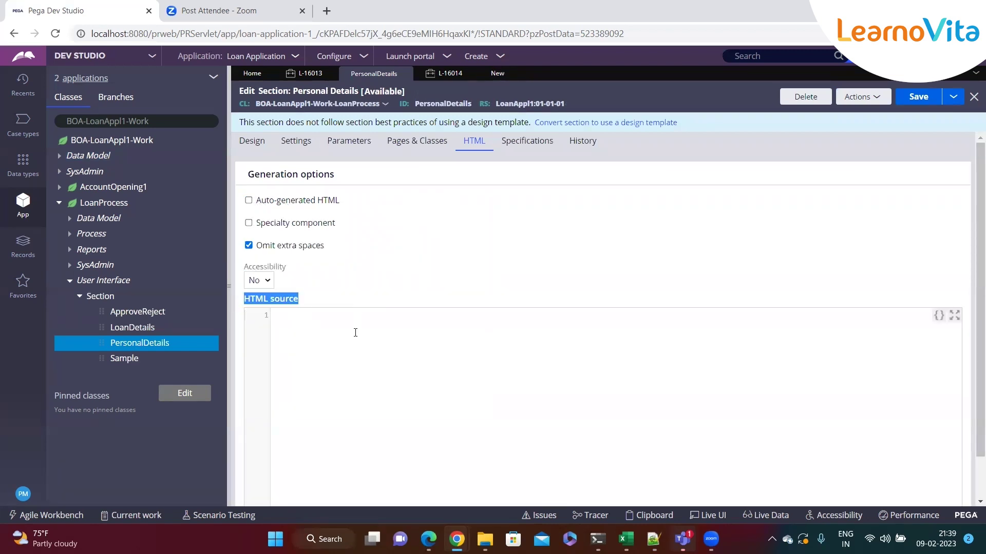
scroll(350, 324, down, 1)
click(350, 323)
scroll(350, 322, up, 1)
scroll(350, 322, down, 1)
scroll(350, 323, up, 1)
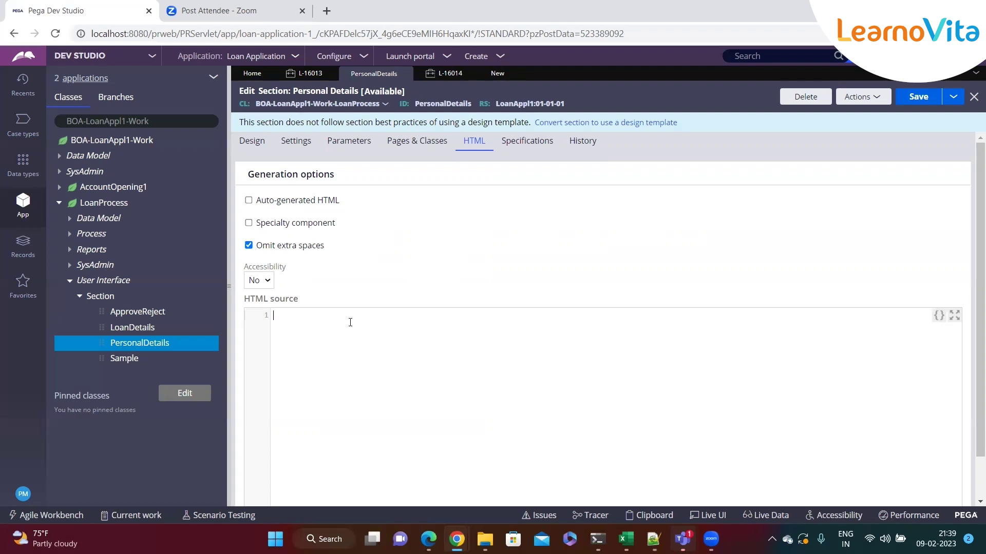
click(252, 142)
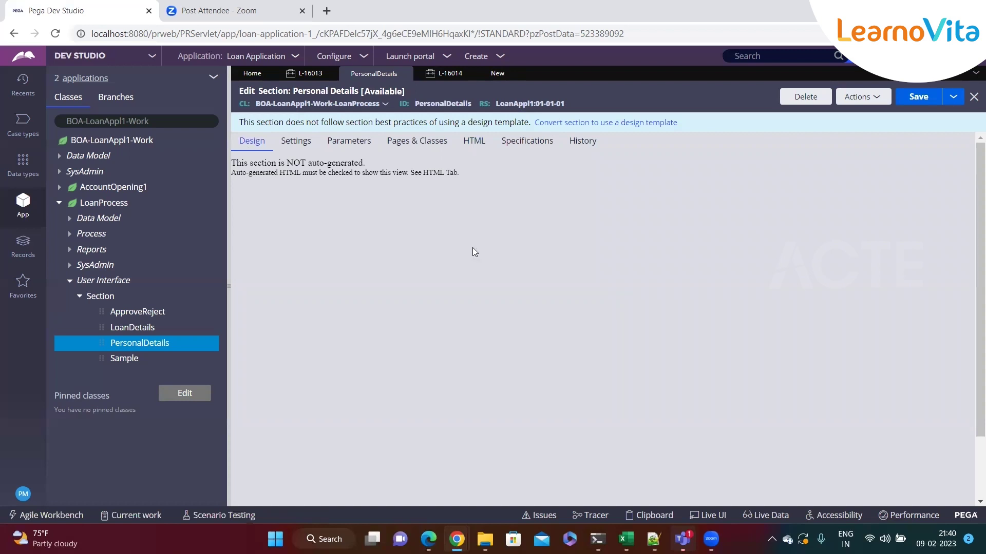
click(474, 141)
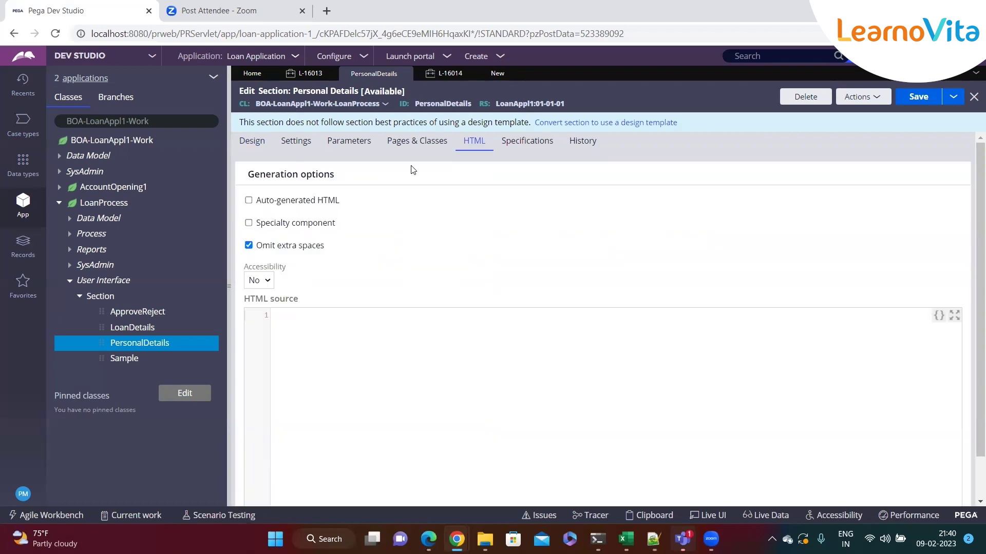
Step: Turn auto-generated HTML back on, check the section design, and close PersonalDetails discarding the unsaved changes
click(249, 200)
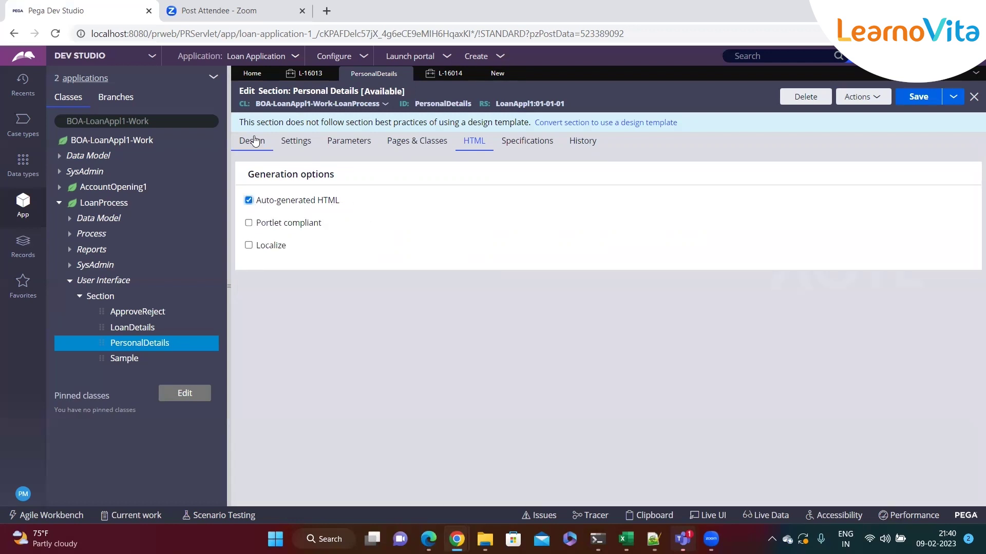
click(255, 142)
click(405, 74)
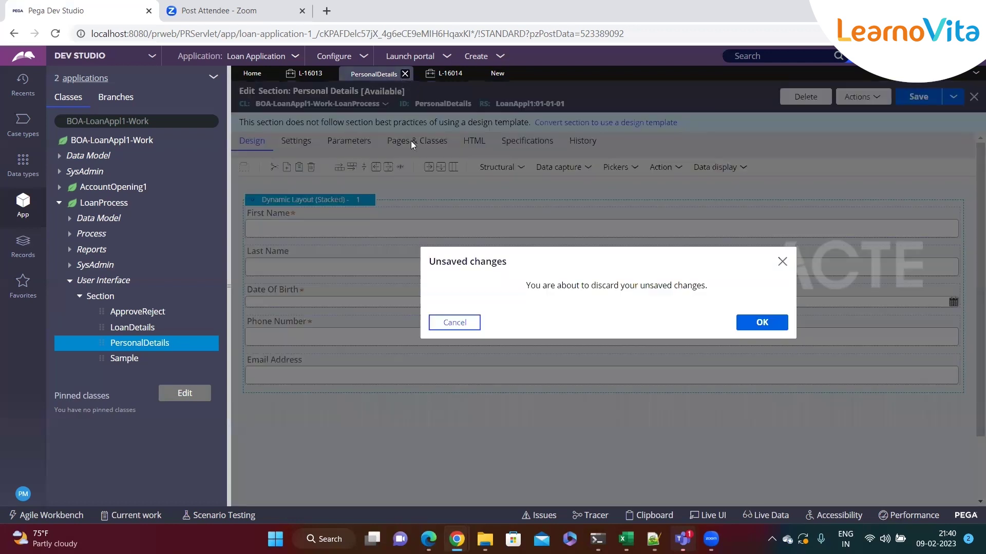
click(742, 324)
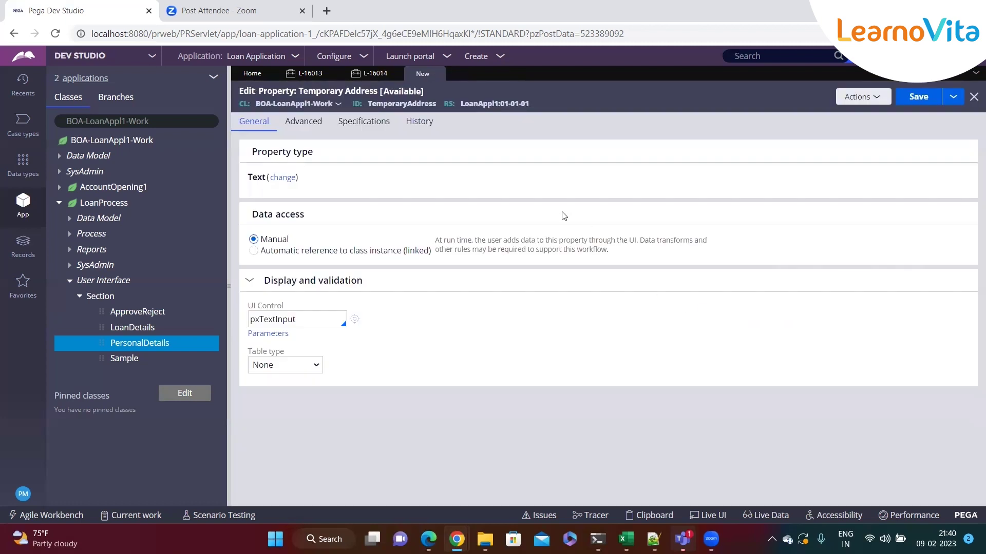
Step: Review the Address fields in the Notepad++ notes and change the Temporary Address property type to Single Page
click(284, 177)
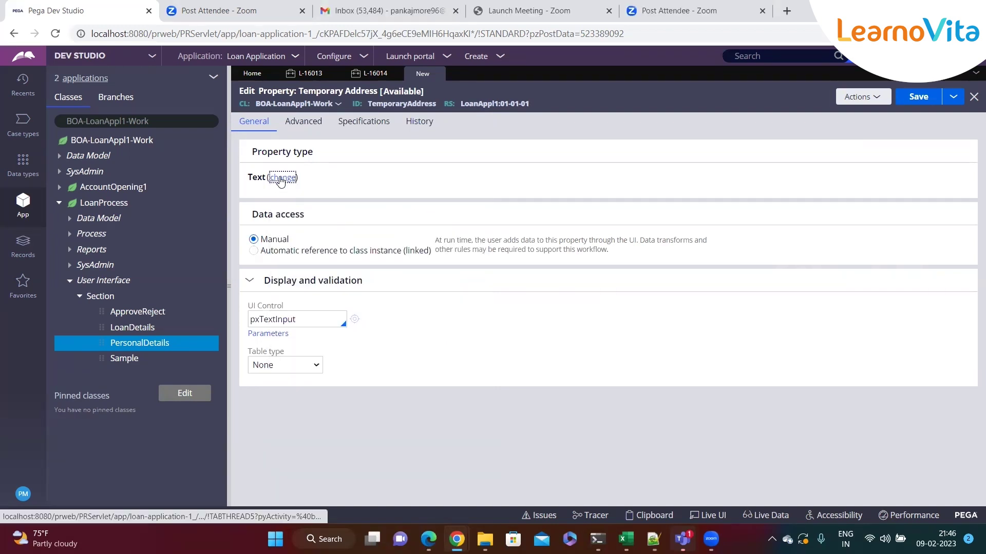
click(283, 177)
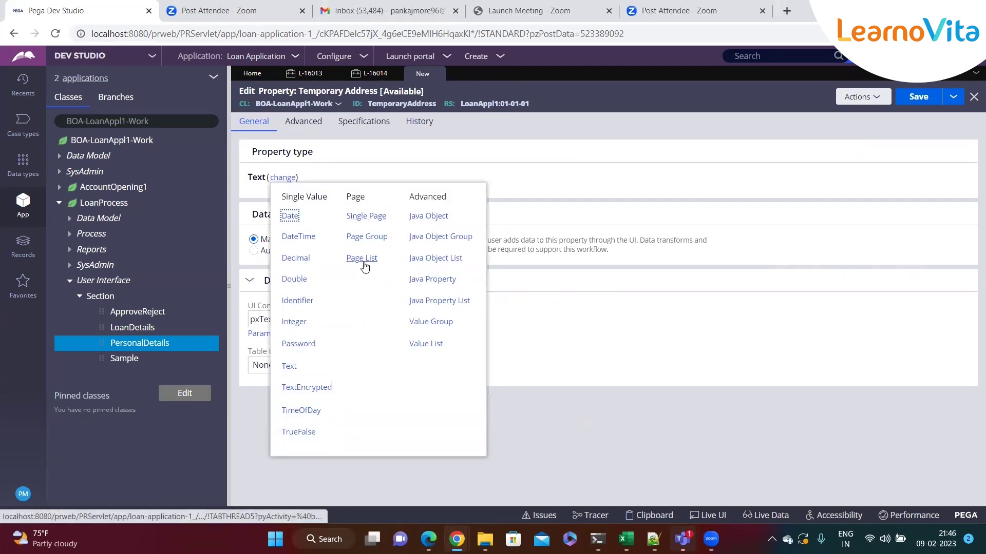
click(652, 539)
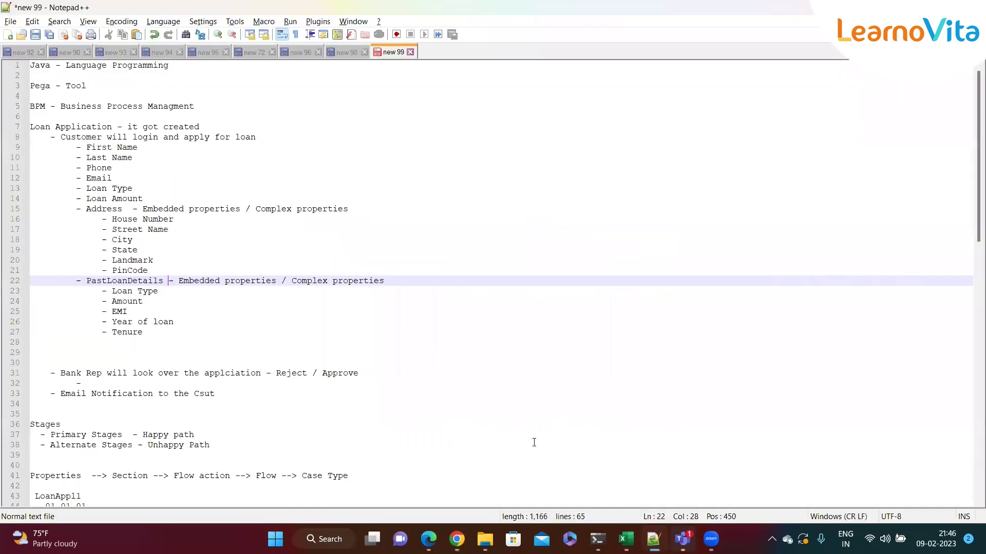
click(205, 263)
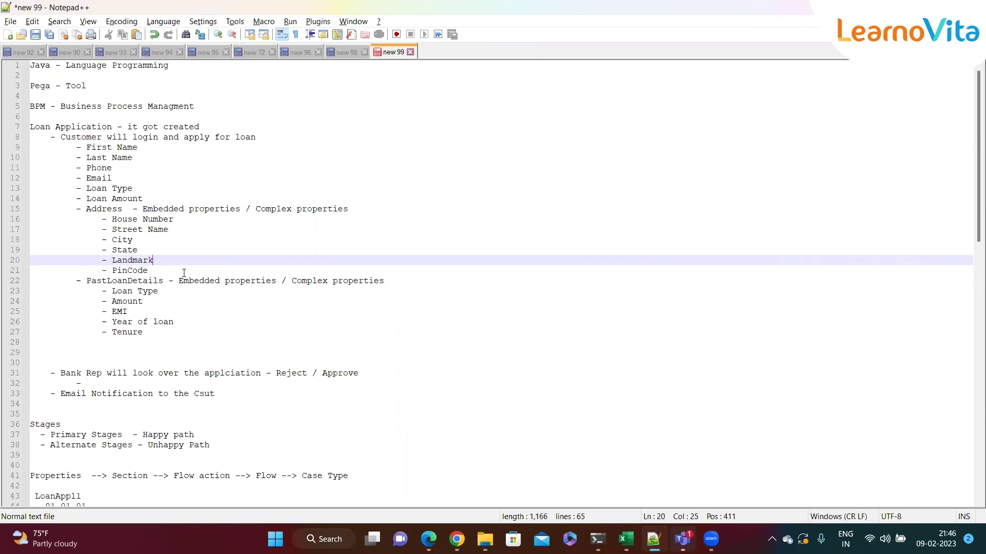
click(184, 273)
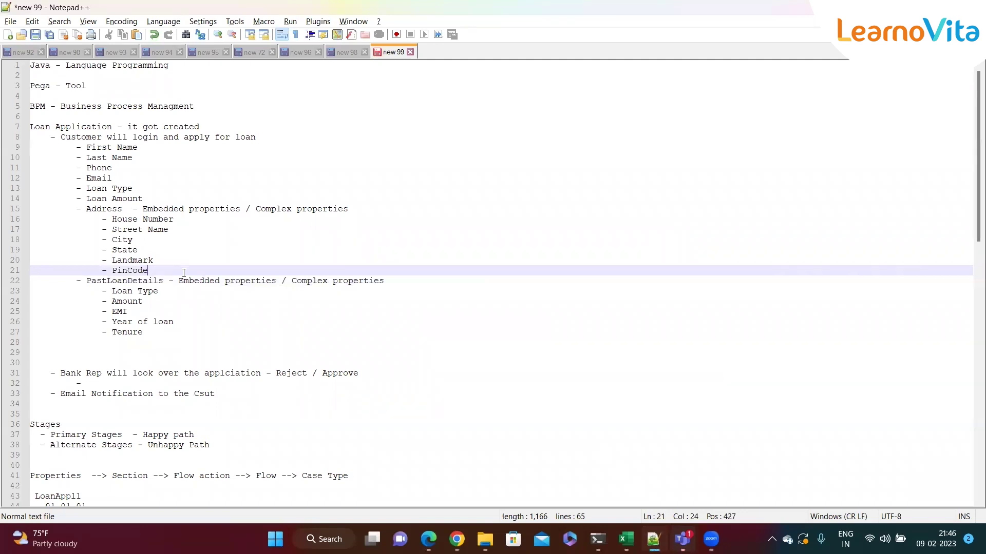
key(alt+Tab)
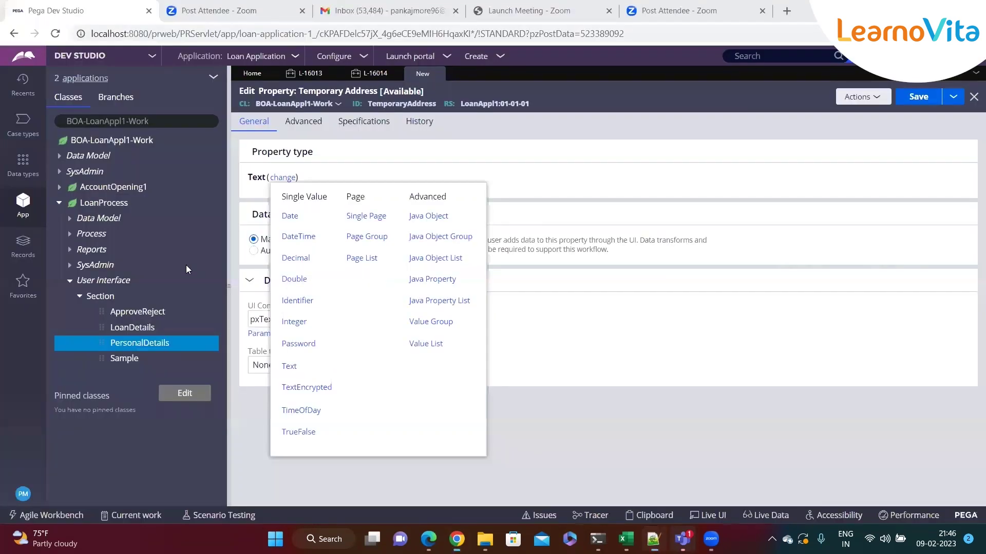
click(358, 218)
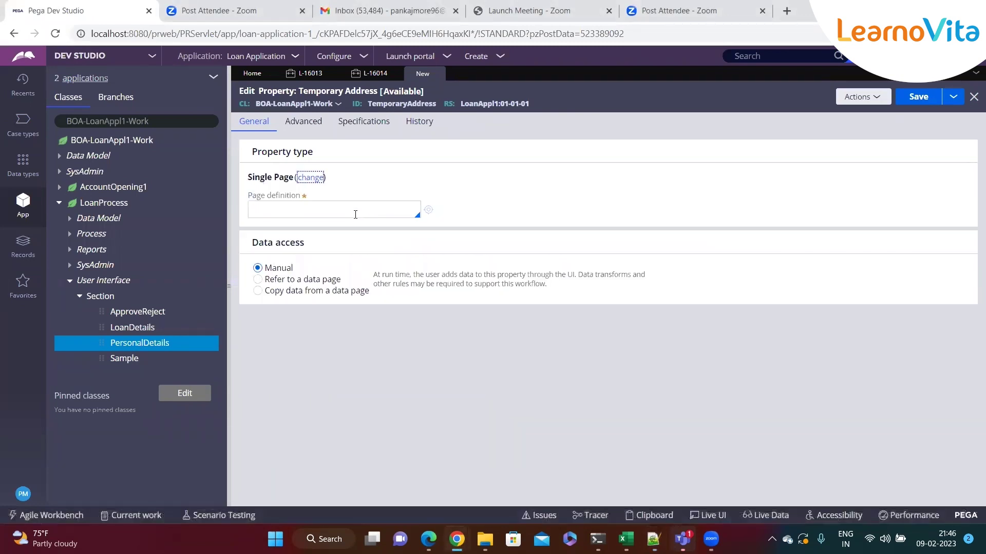
Step: Set the Temporary Address page definition to BOA-Data-Address, and create and open that class in ruleset LoanAppl1
drag(248, 198, 305, 202)
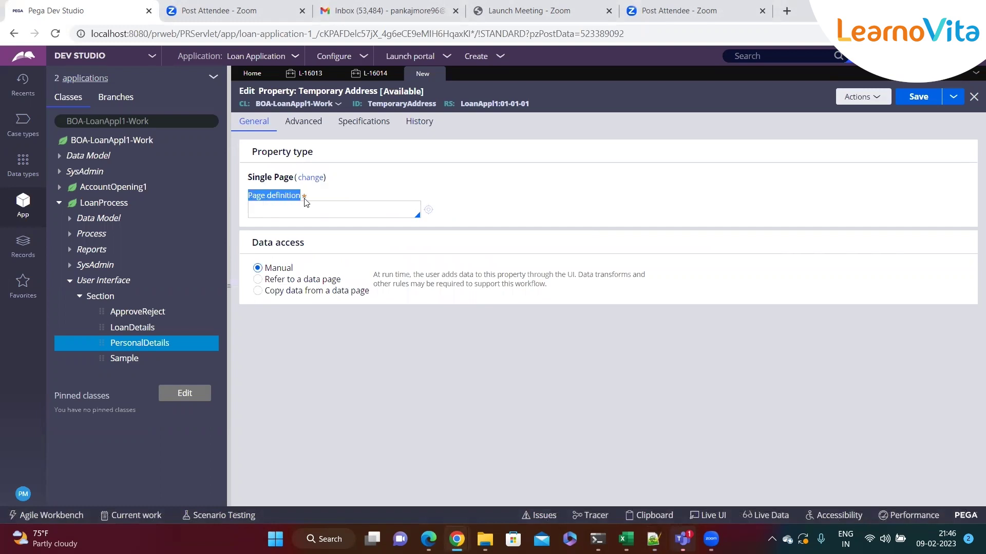
click(304, 208)
drag(248, 199, 305, 202)
click(286, 208)
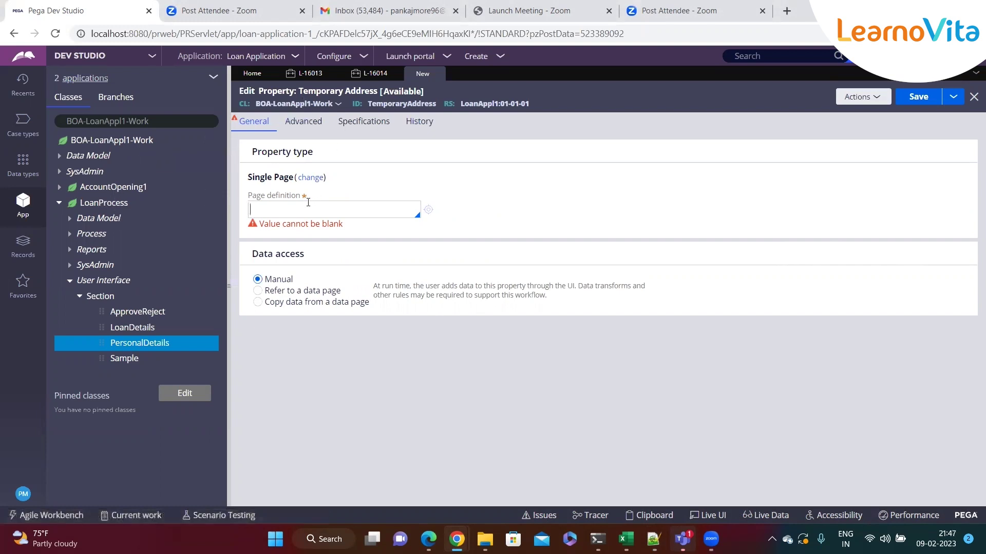
key(alt+Tab)
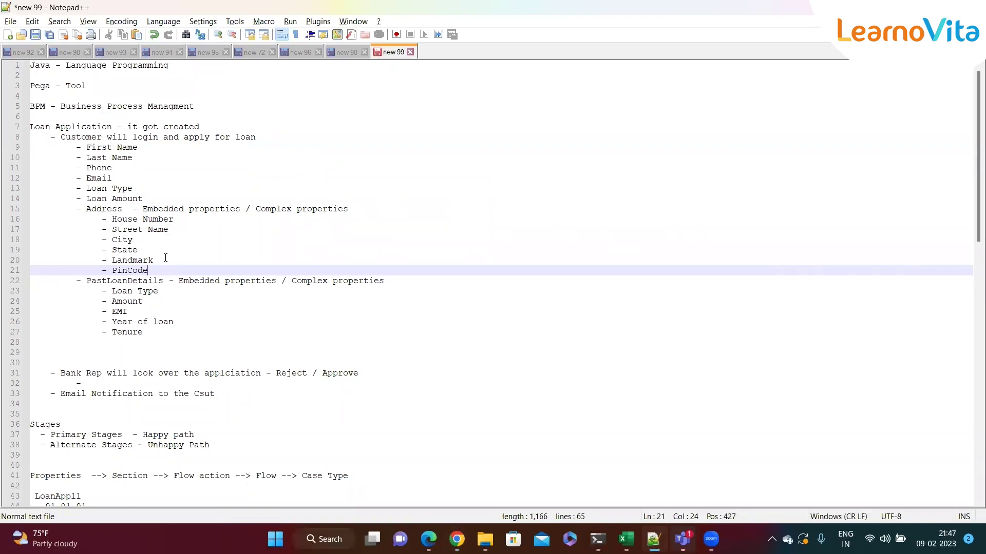
key(alt+Tab)
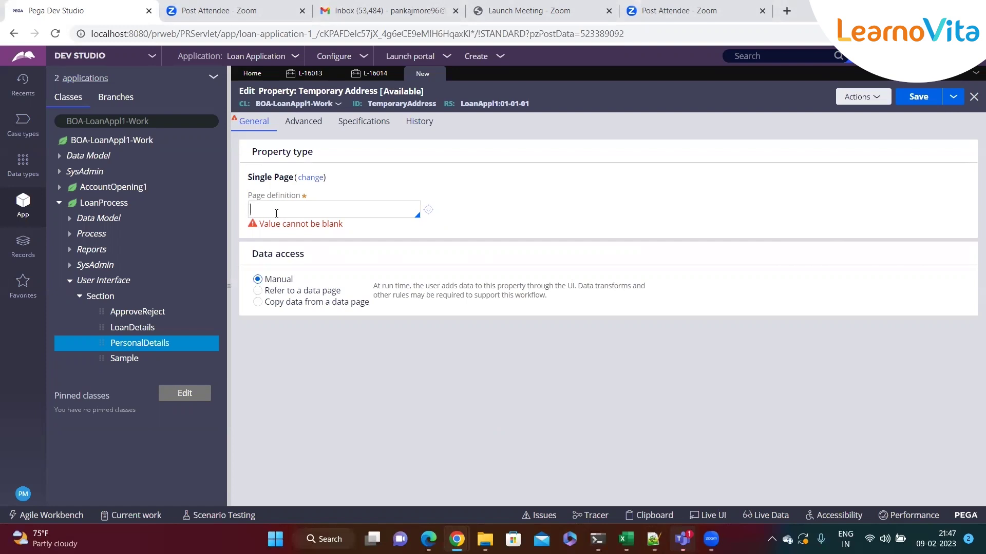
text(BOA-Data-)
text(Address)
click(427, 212)
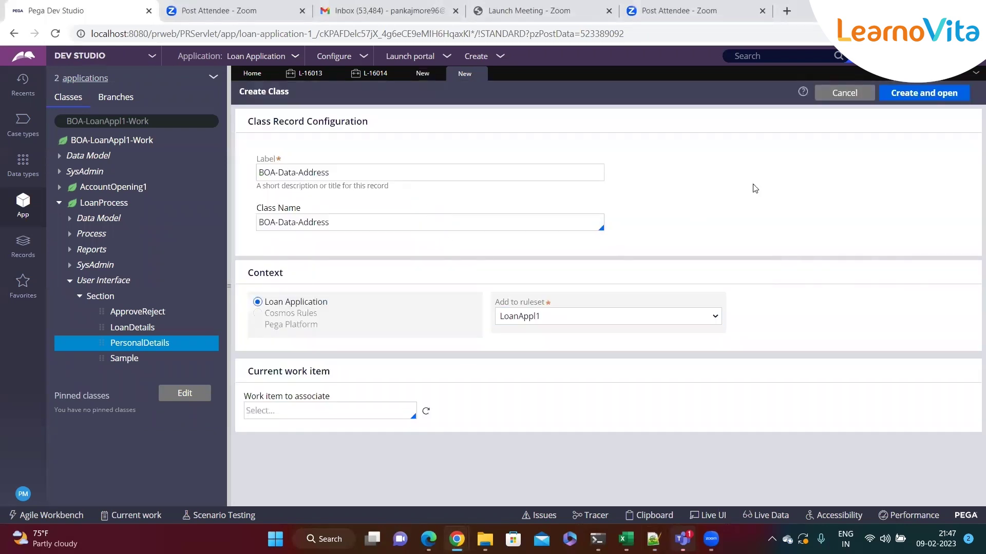
click(919, 94)
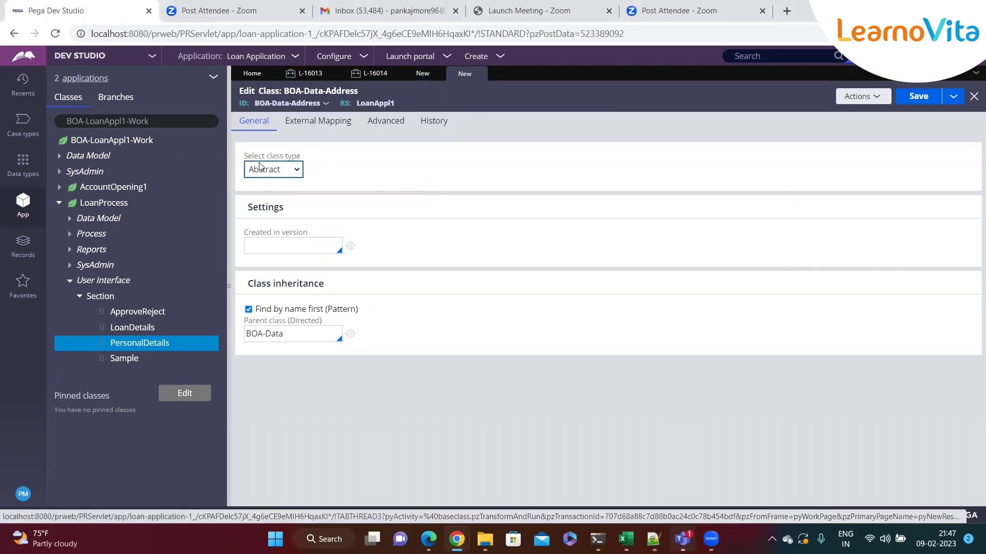
Step: Examine the Abstract and Concrete class types offered for BOA-Data-Address, referring to the Address fields in the notes
click(296, 171)
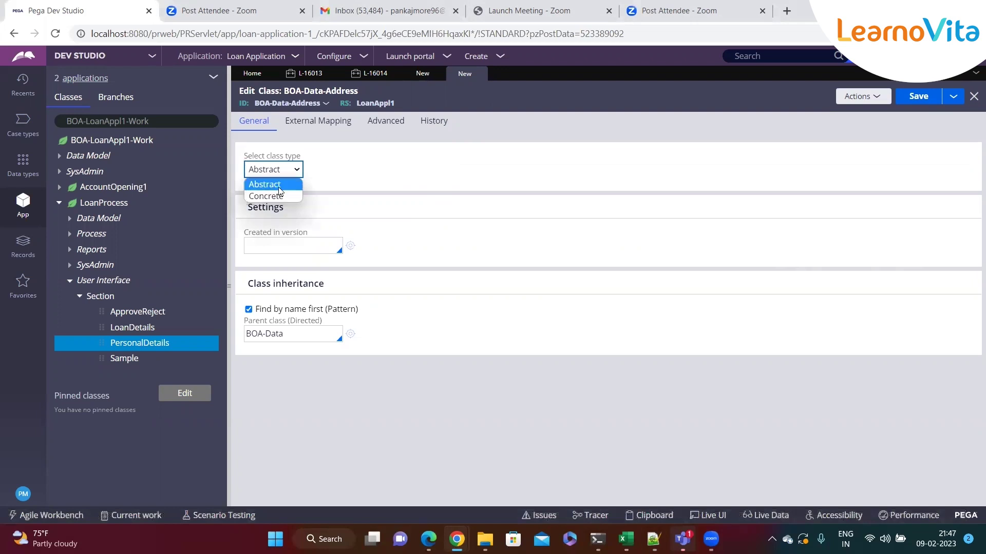
click(334, 175)
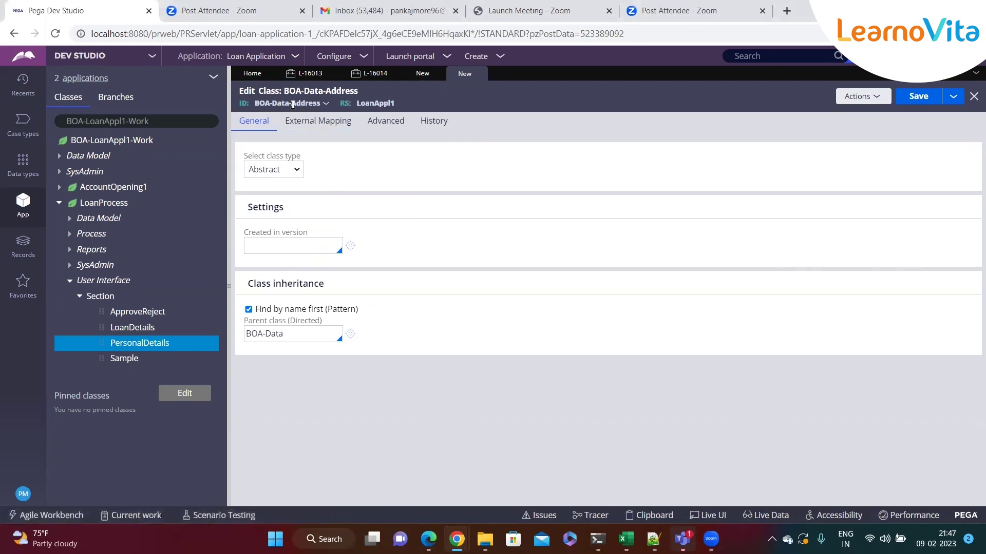
key(alt+Tab)
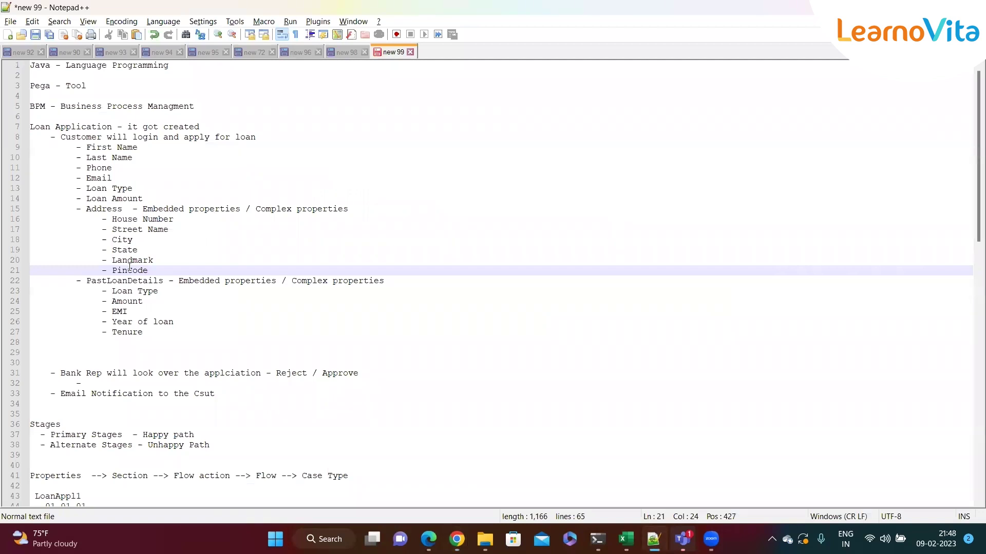
key(alt+Tab)
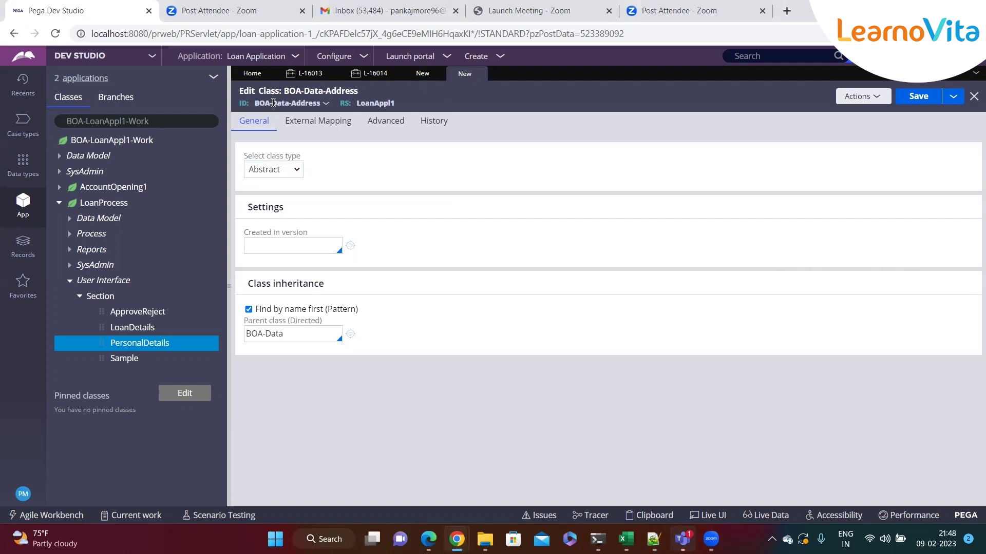
click(295, 175)
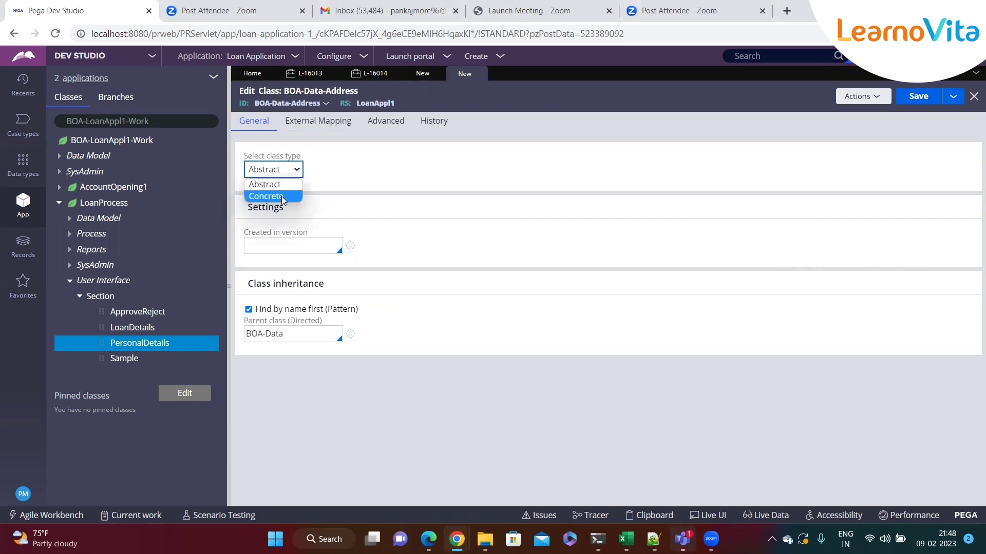
click(331, 193)
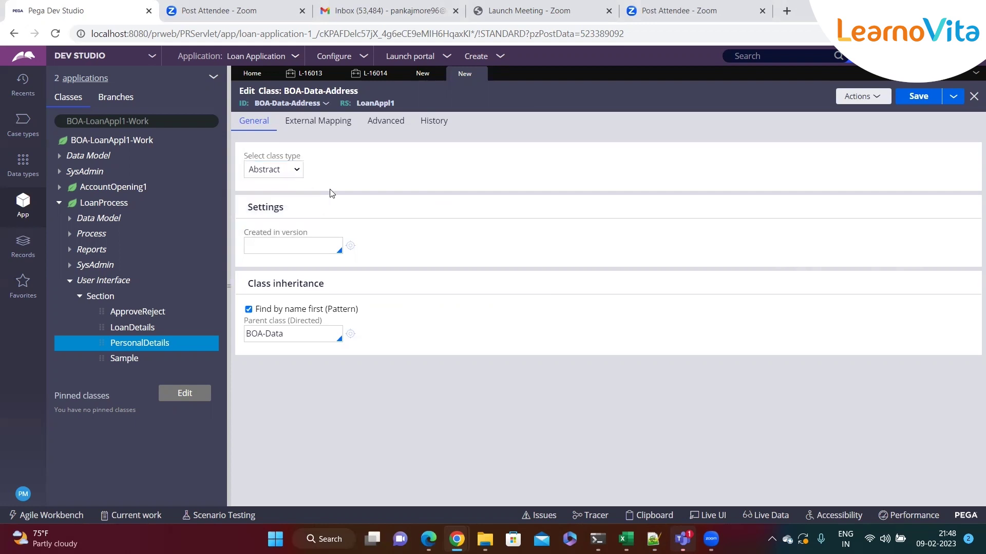
Step: Open the BOA-LoanAppl1-Work-LoanProcess class rule to check its class type and settings, and close it
click(104, 204)
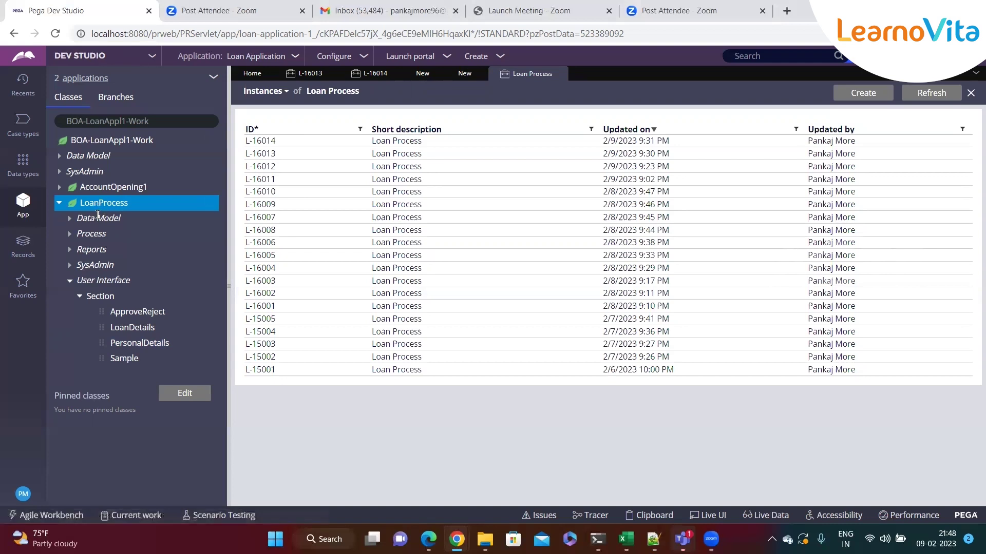
click(70, 265)
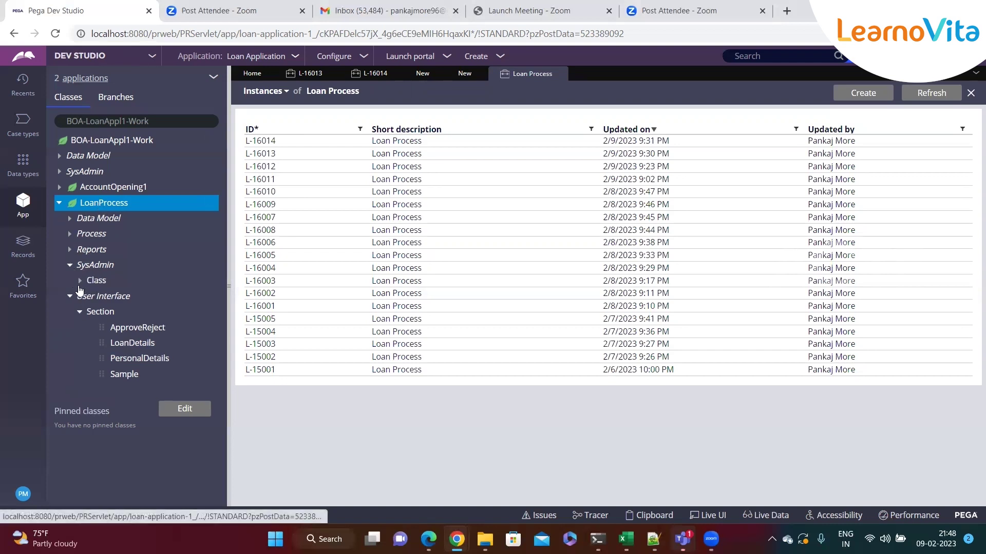
click(80, 280)
click(161, 303)
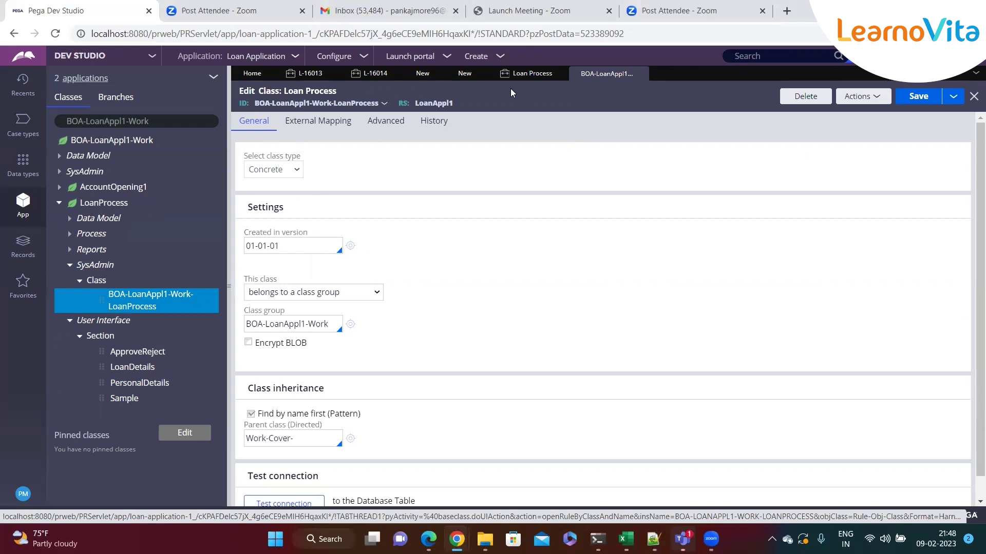
click(641, 74)
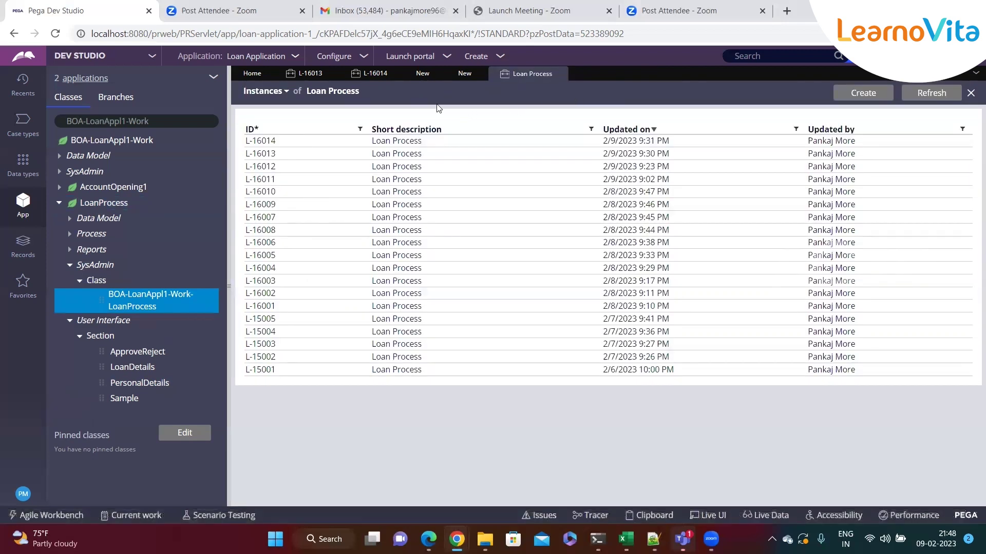
Step: Set the BOA-Data-Address class's Created in version to 01-01-01 and try to save the class
click(456, 75)
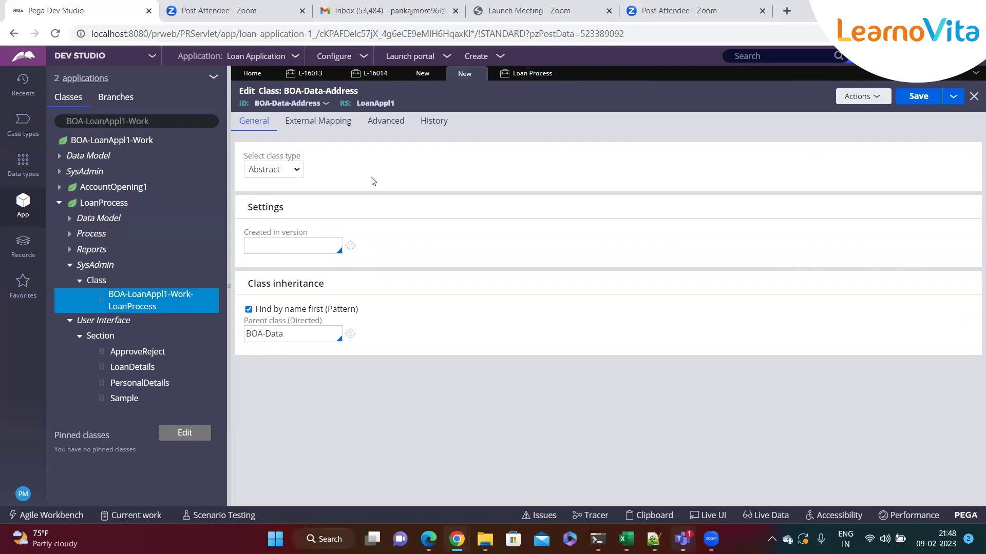
drag(250, 237, 312, 238)
click(287, 247)
text(01-01-01)
drag(281, 247, 246, 248)
click(277, 264)
click(917, 97)
click(917, 97)
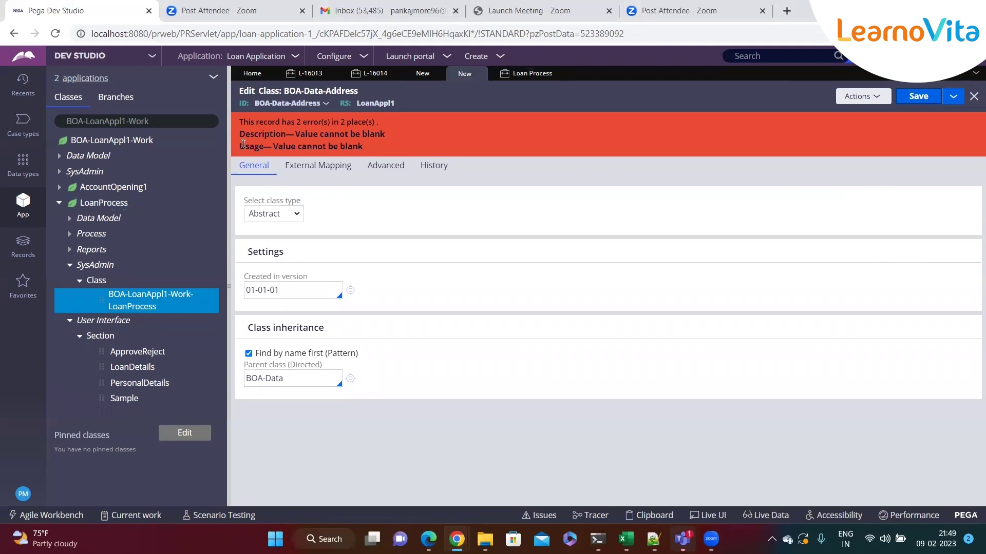
Step: Review the validation errors on BOA-Data-Address and locate the Description and Usage fields in the class's history documentation
drag(239, 133, 324, 134)
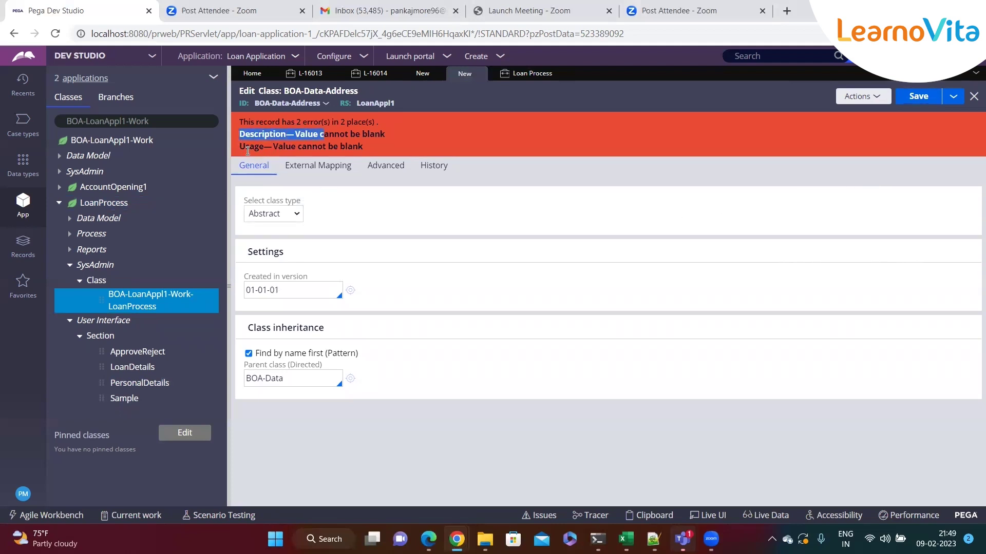
drag(240, 147, 367, 149)
click(383, 229)
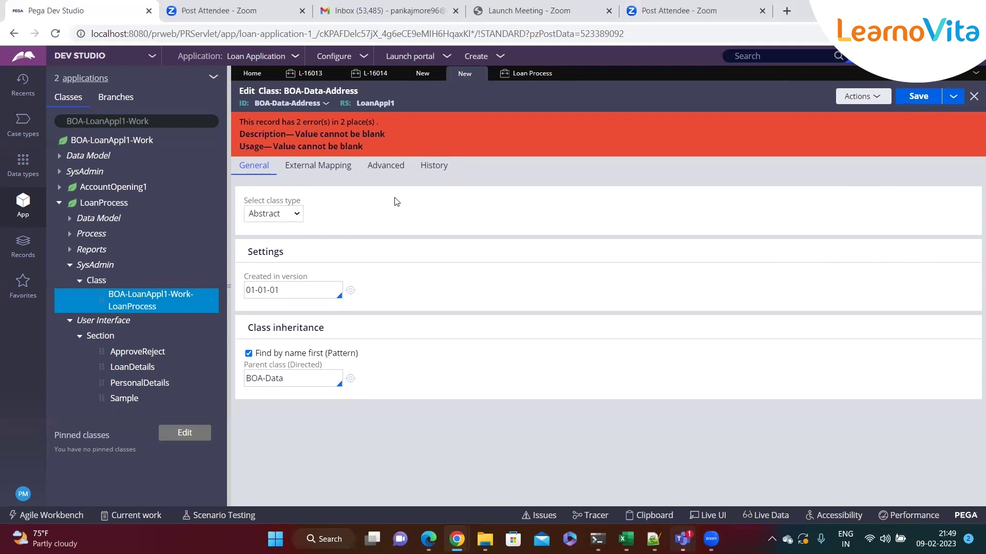
click(421, 171)
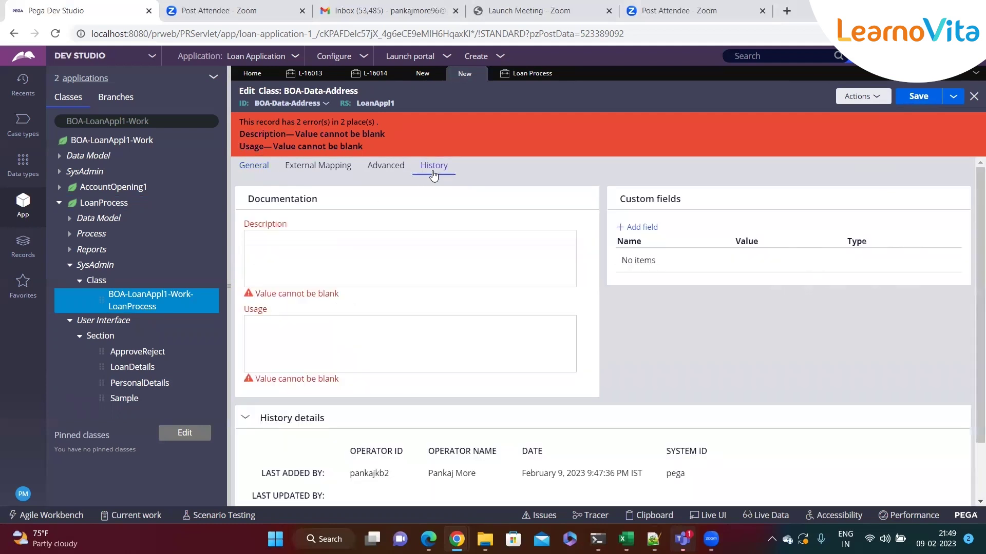
drag(250, 232, 305, 230)
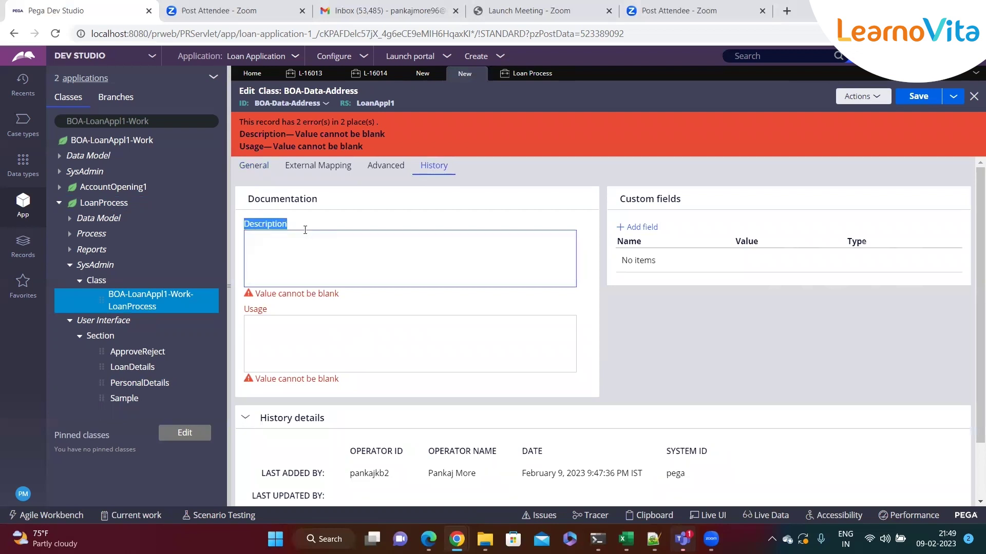
click(268, 251)
click(268, 330)
click(302, 242)
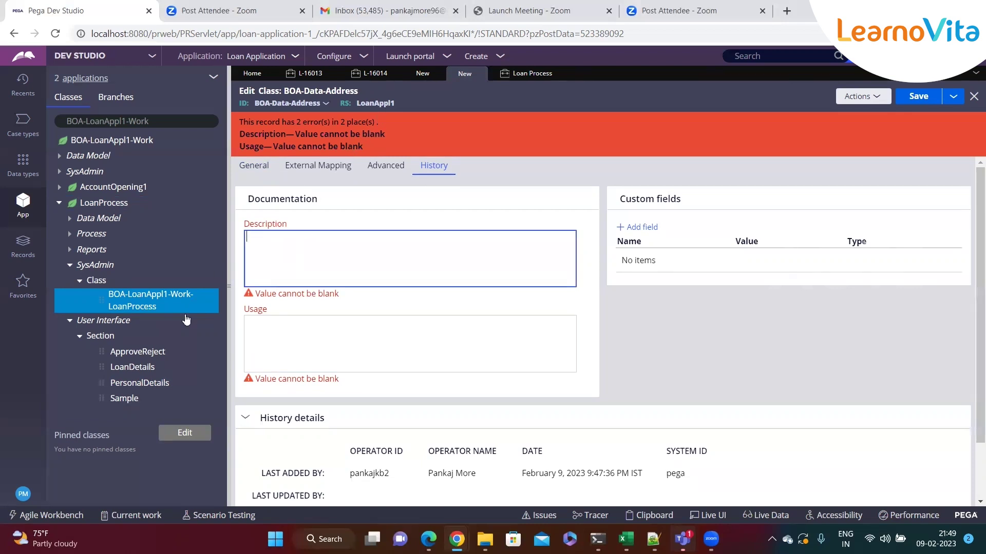
Step: Open the LoanDetails section rule and examine the Description and Usage fields in its history documentation
click(129, 367)
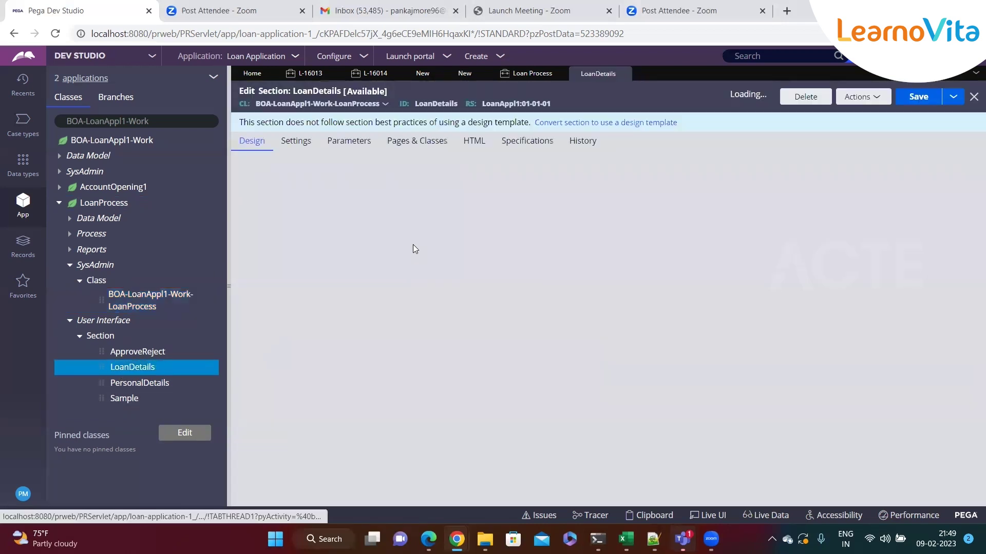
click(582, 141)
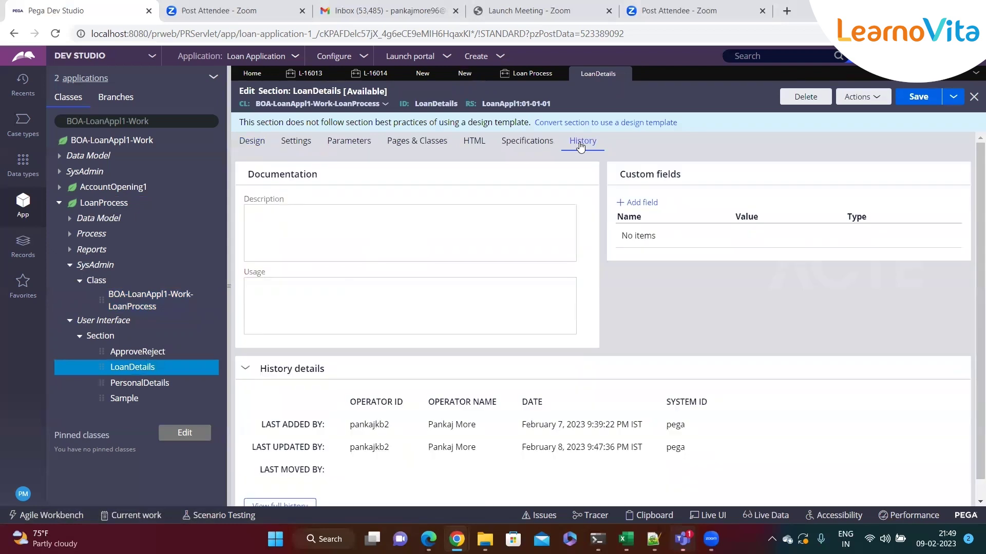
click(361, 223)
click(292, 284)
click(282, 242)
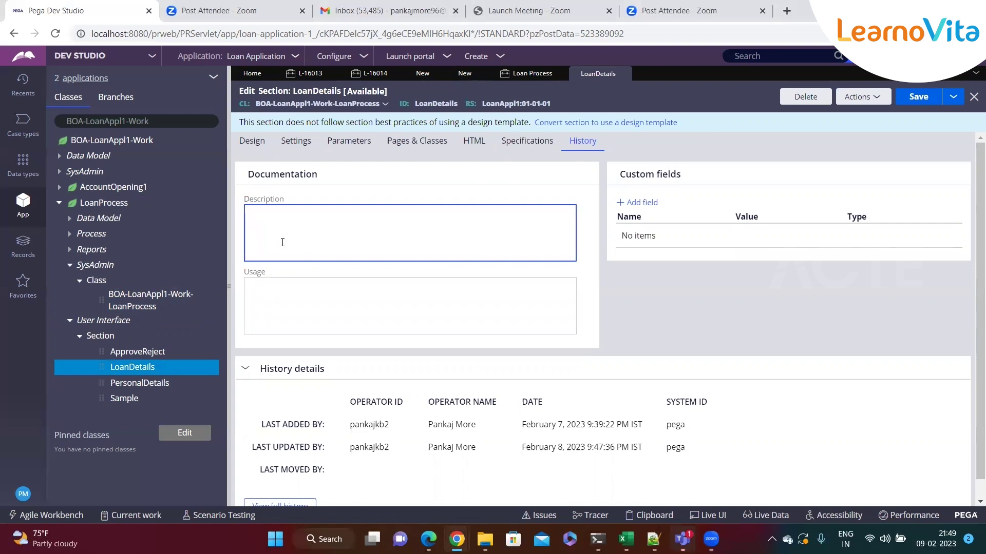
double_click(445, 103)
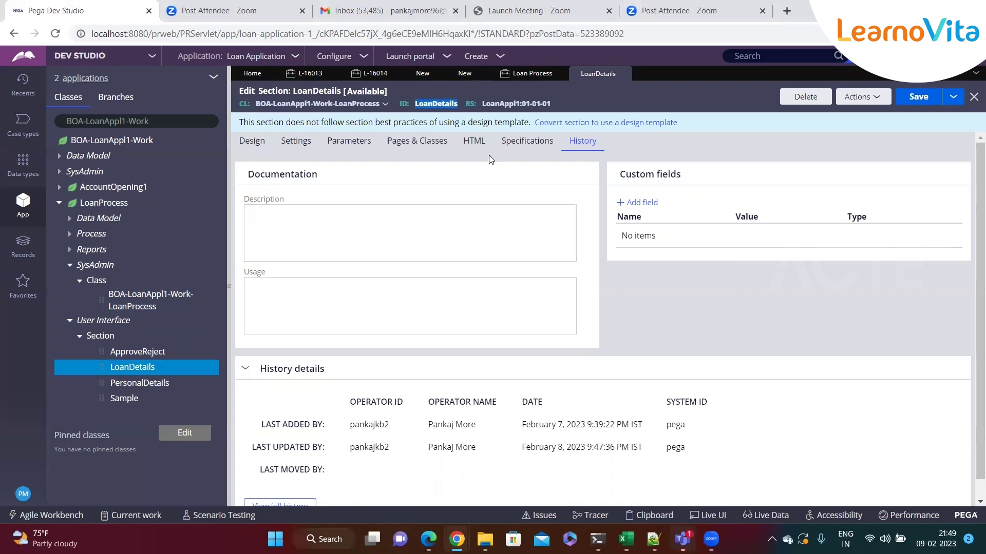
double_click(432, 105)
click(278, 298)
click(250, 213)
click(279, 300)
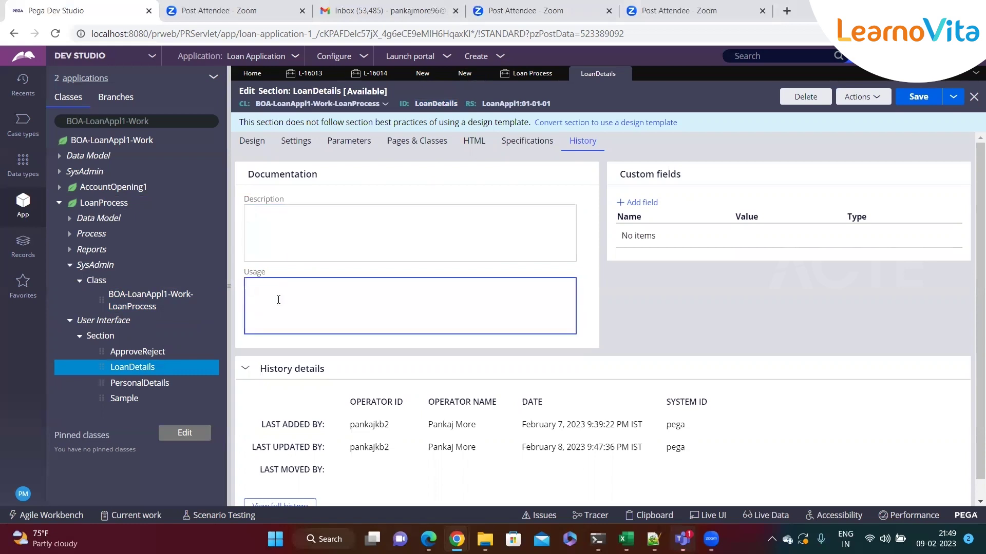
Step: Examine who added and updated the LoanDetails section and when, comparing its history details with its Description and Usage fields
drag(474, 455, 390, 466)
click(391, 467)
click(321, 232)
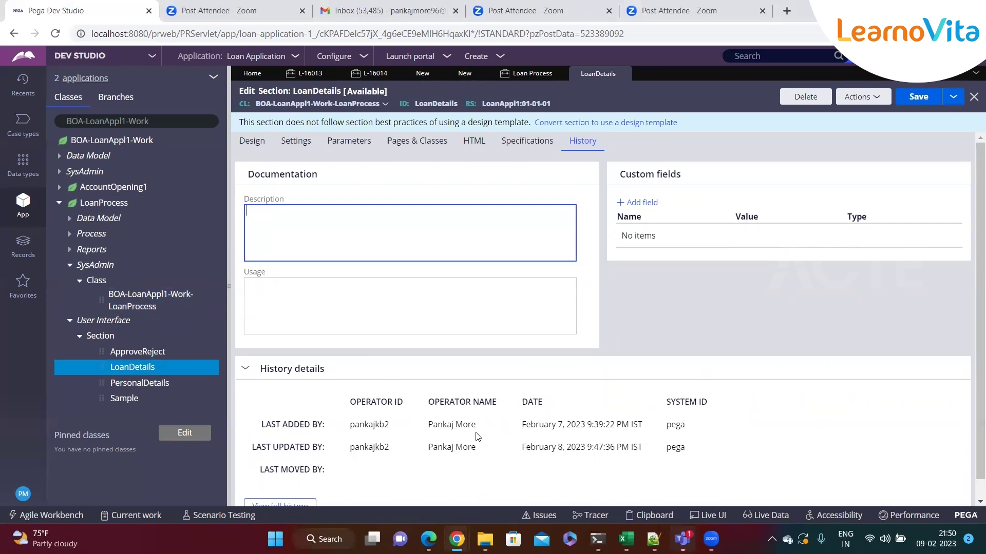
drag(481, 457, 407, 460)
click(407, 463)
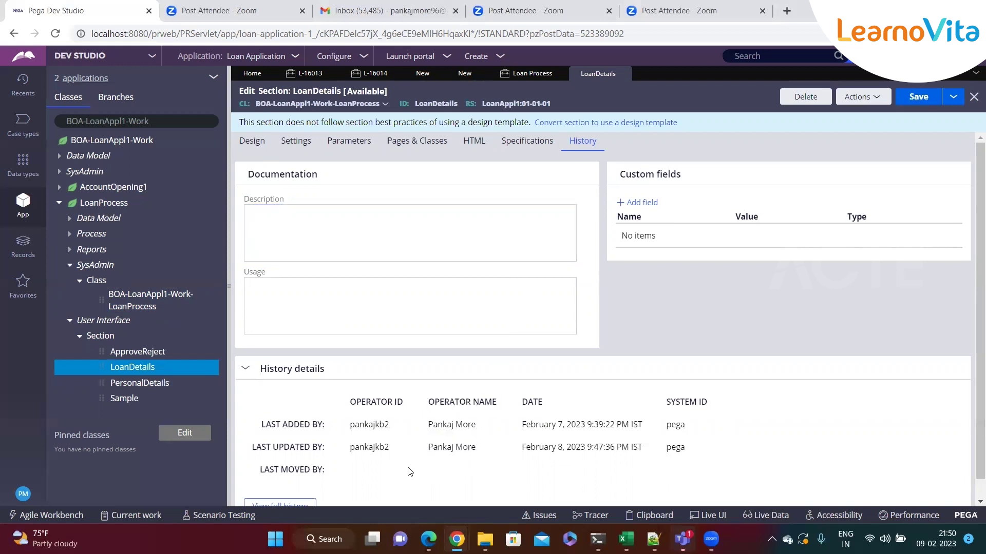
drag(526, 458, 576, 461)
click(545, 462)
drag(523, 426, 576, 435)
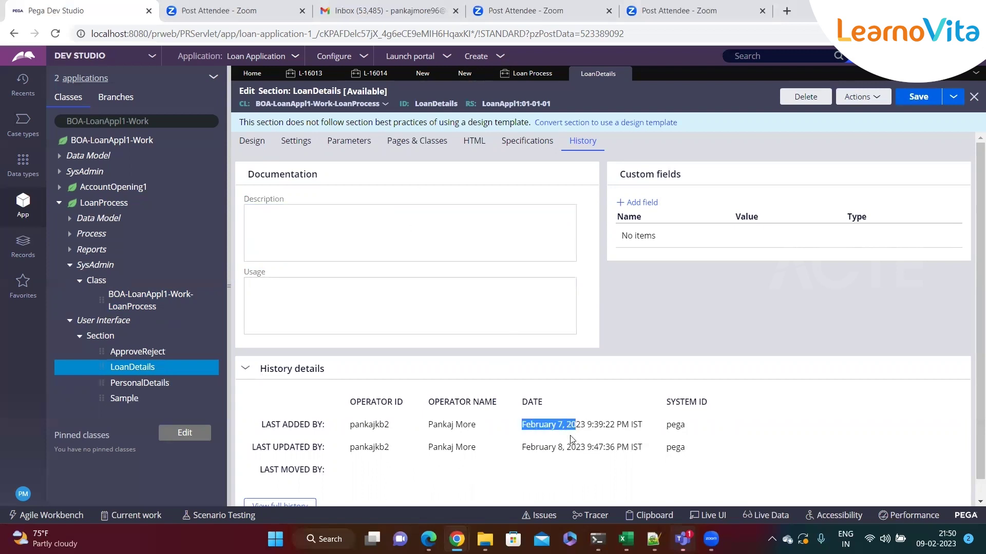
drag(520, 452, 582, 457)
click(543, 466)
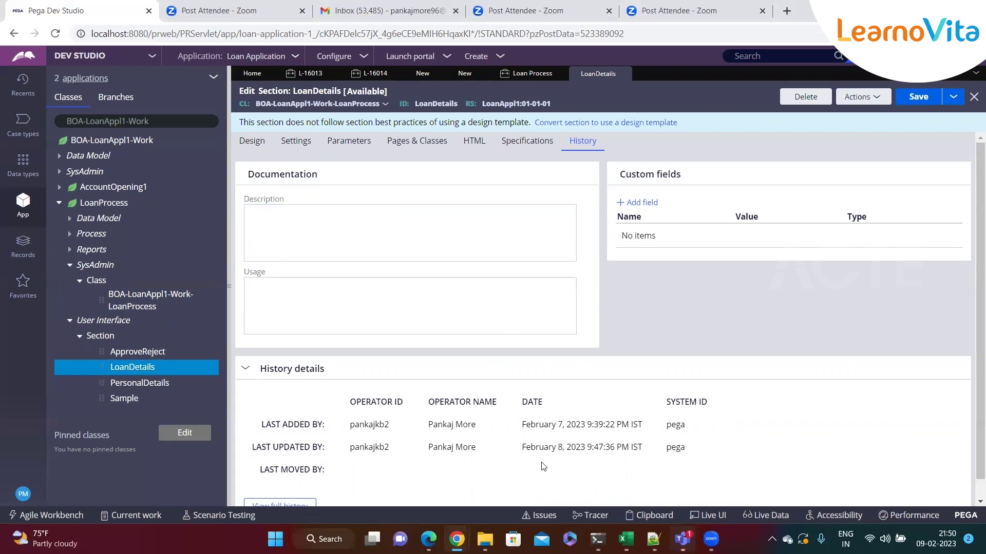
click(347, 286)
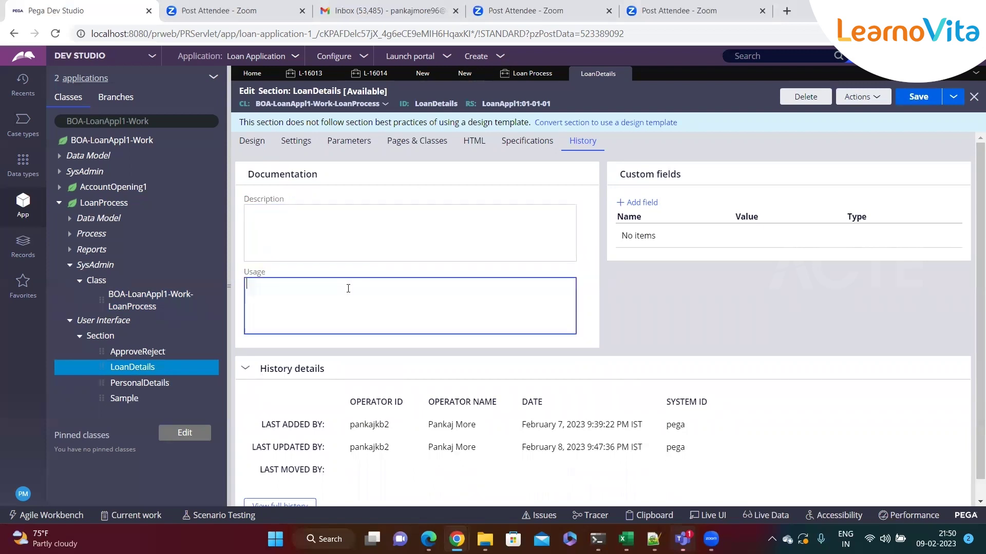
click(262, 207)
double_click(255, 272)
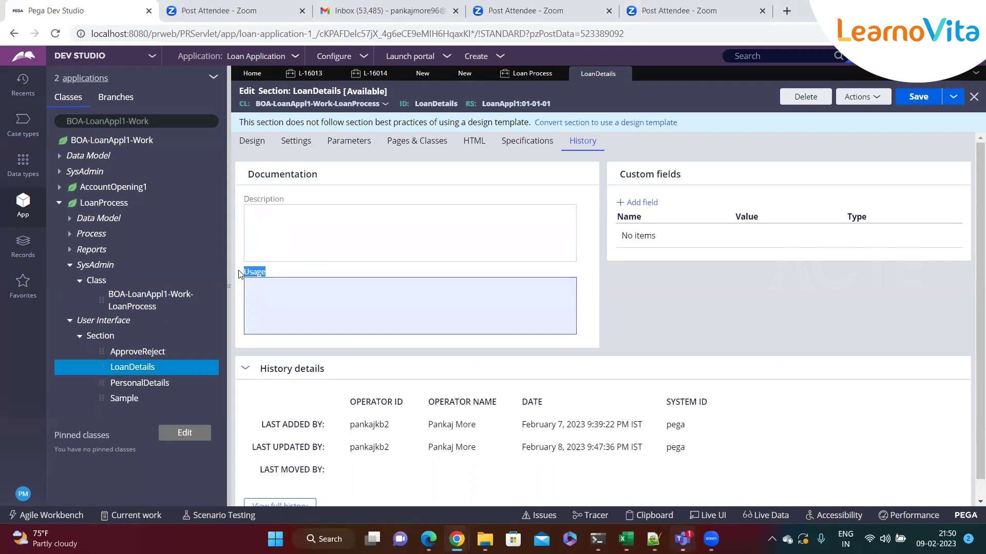
click(370, 283)
click(288, 244)
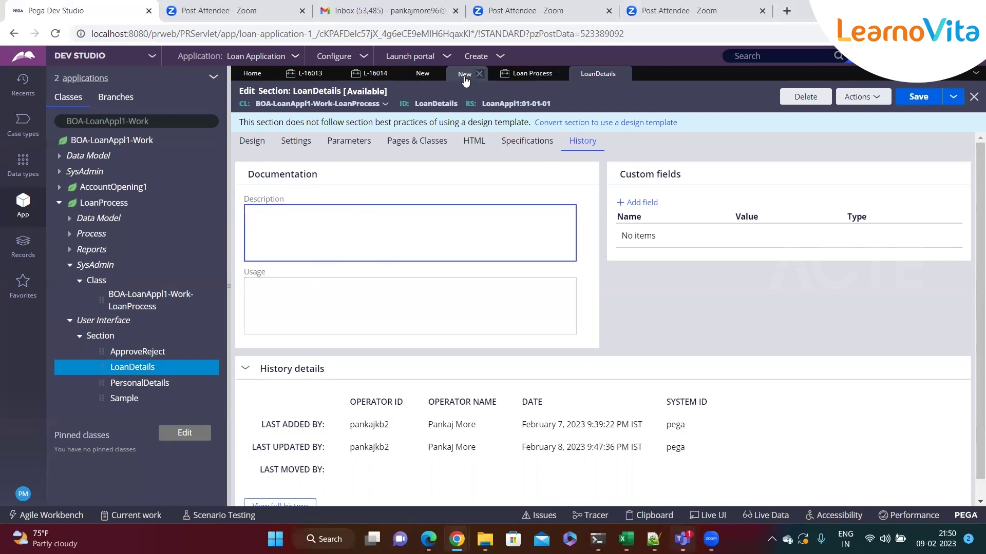
Step: Return to the BOA-Data-Address class, set both its Description and Usage to "Address class", and save the class
click(465, 74)
click(266, 245)
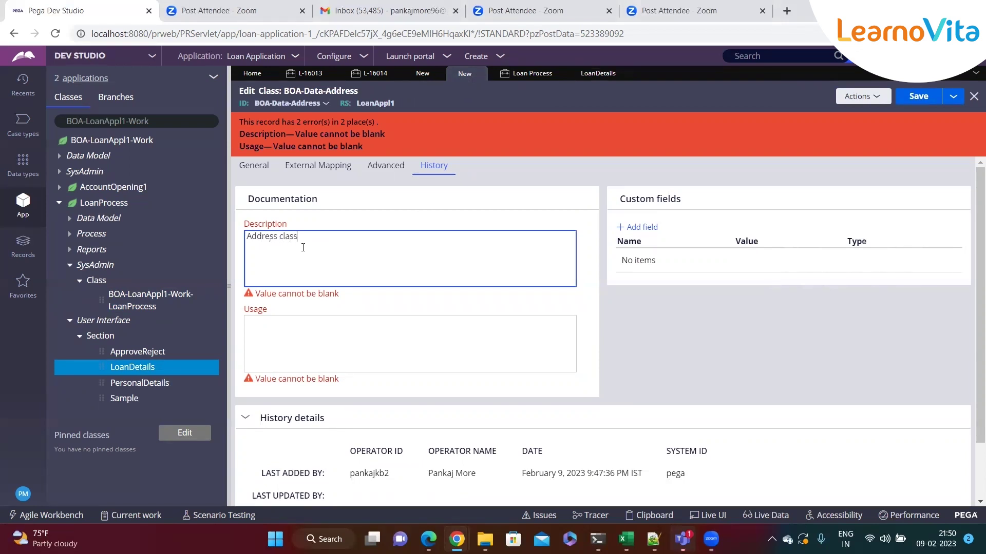
key(ctrl+a)
key(ctrl+c)
click(266, 341)
key(ctrl+v)
click(258, 169)
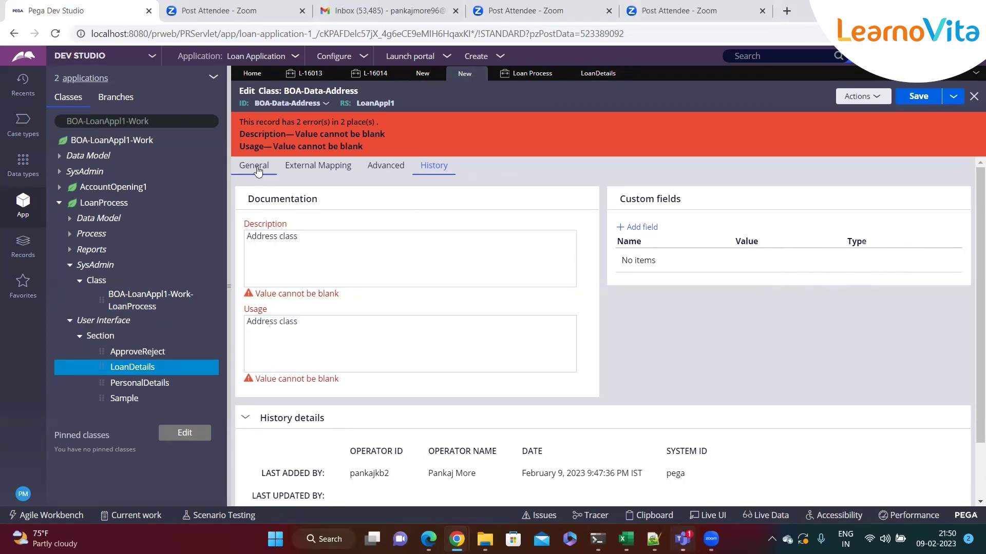
key(ctrl+s)
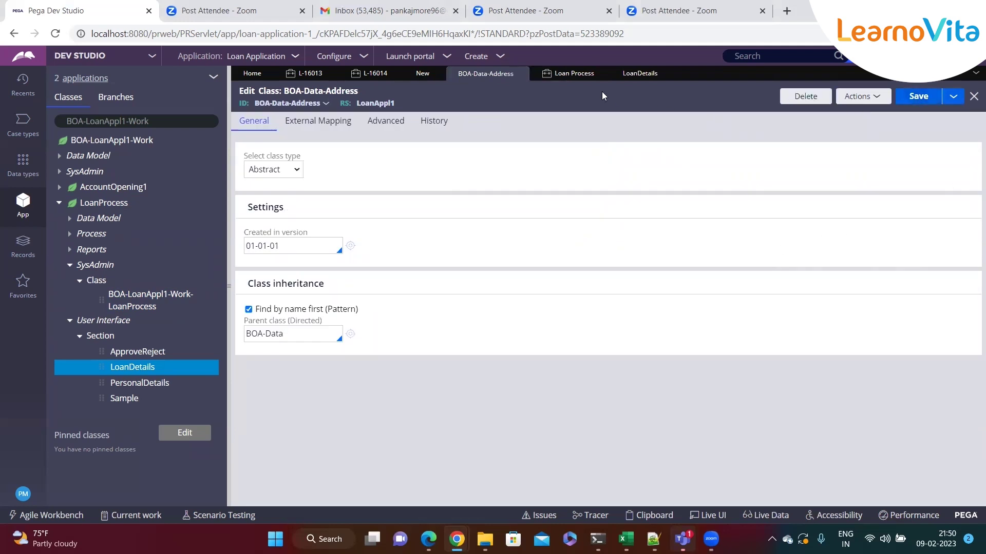
Step: Return to the Temporary Address property and save it as a Single Page defined by BOA-Data-Address
click(424, 73)
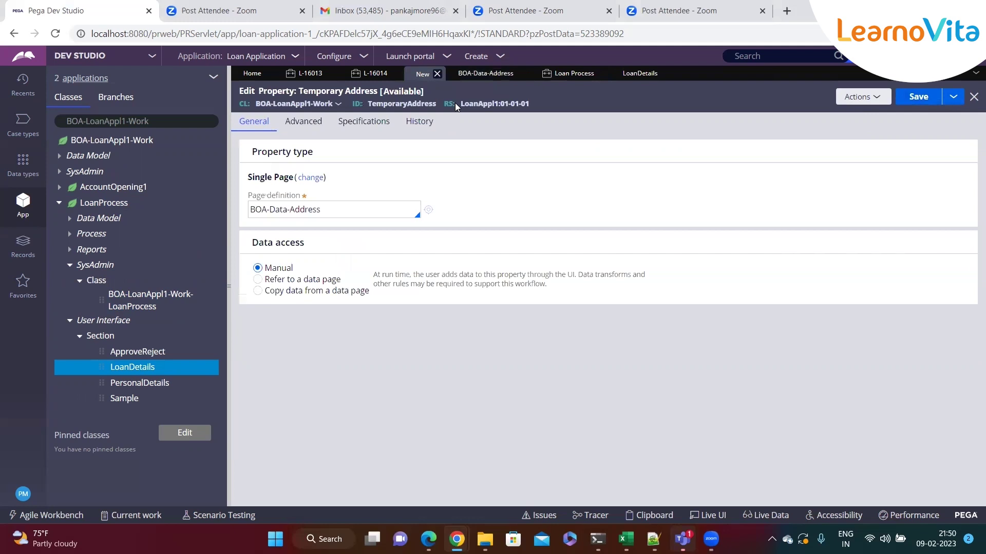
click(911, 103)
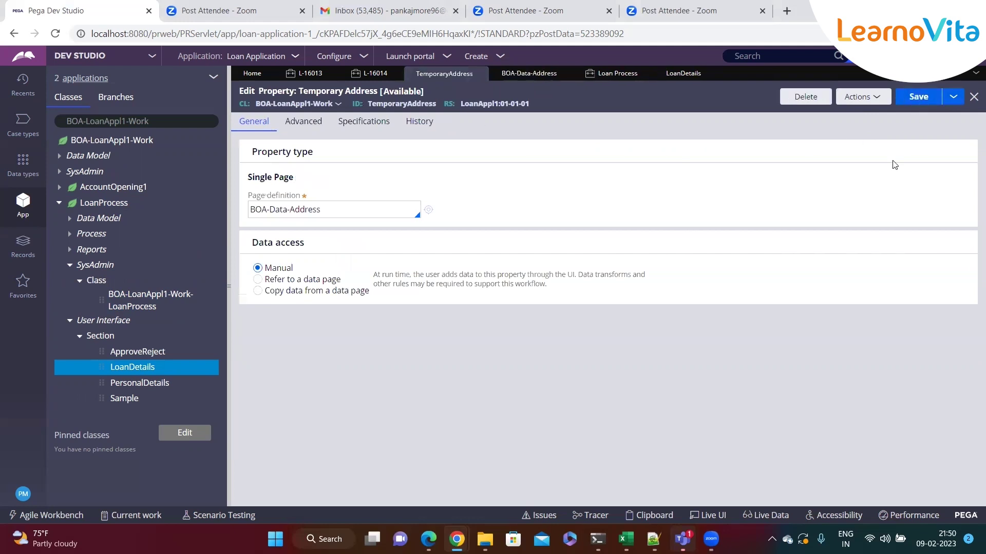
click(915, 103)
drag(294, 177, 252, 177)
click(332, 182)
Step: Expand the Data Model of BOA-LoanAppl1-Work in the class tree to list its properties
click(213, 77)
click(231, 96)
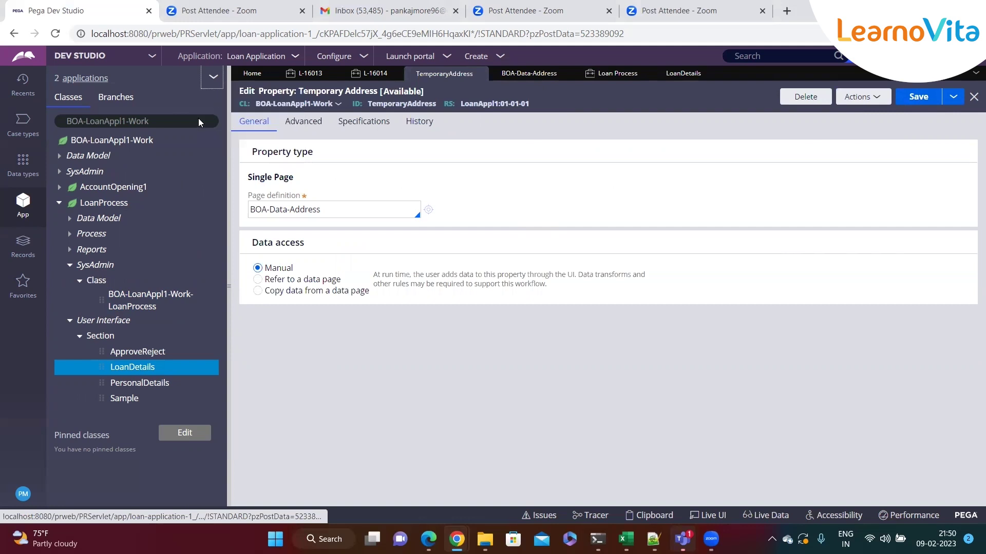
click(67, 158)
click(70, 173)
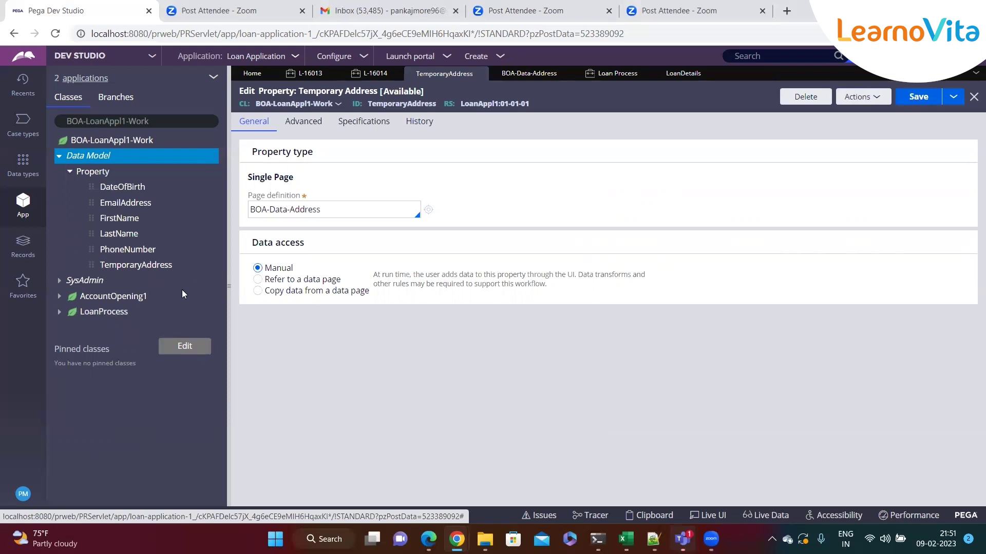
Step: Switch to the Notepad++ notes and change the Address entry to "Temparay Address" above its embedded fields
key(alt+Tab)
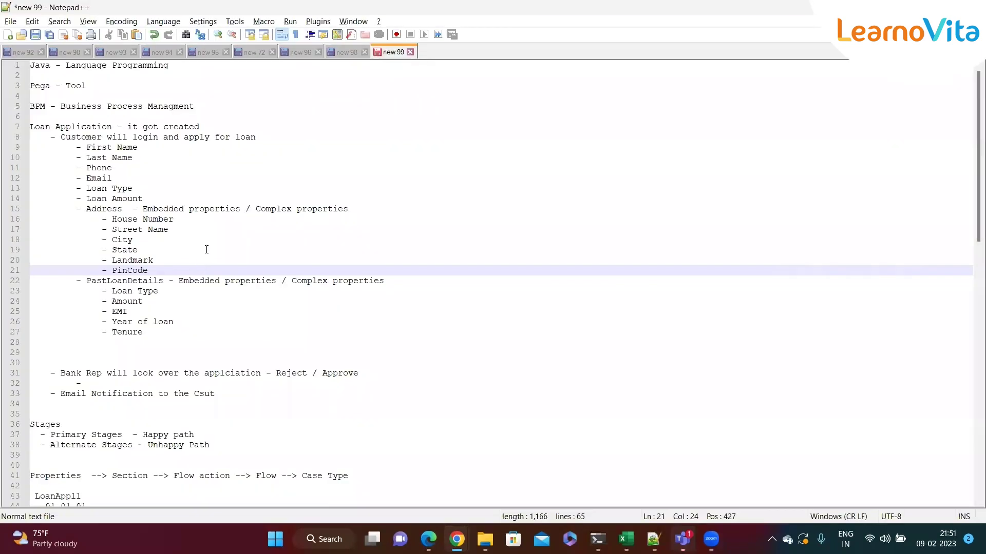
click(172, 248)
click(87, 207)
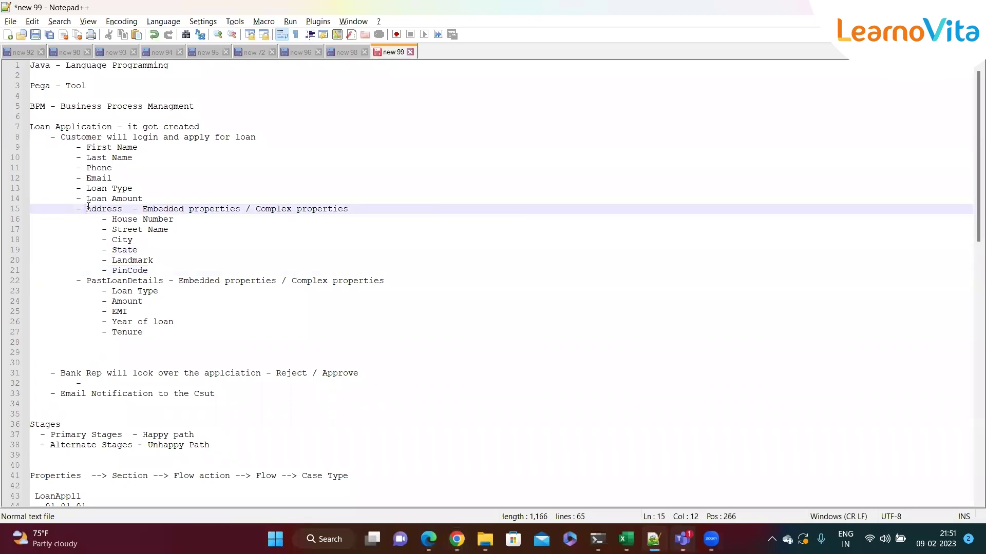
text(Temparay)
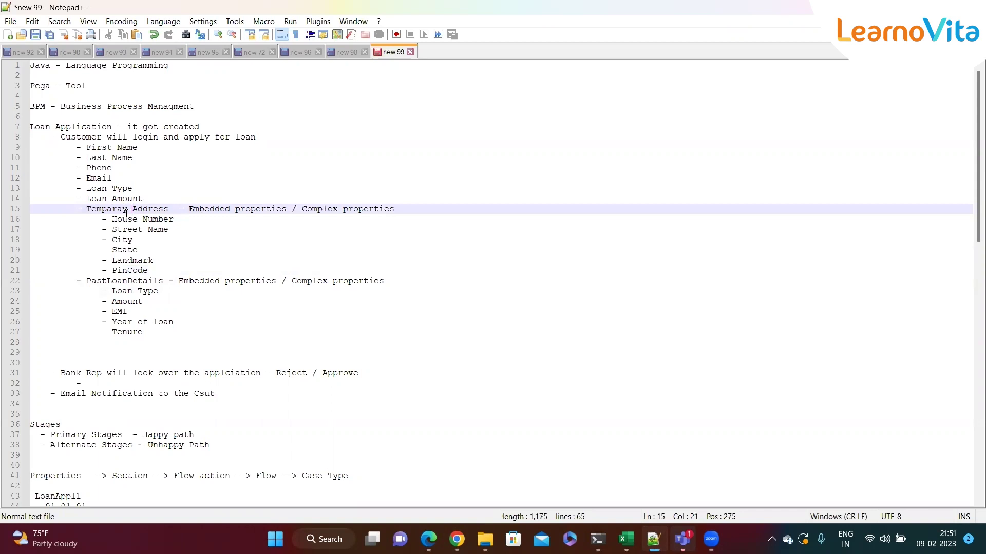
drag(88, 208, 154, 211)
click(169, 251)
drag(149, 271, 108, 227)
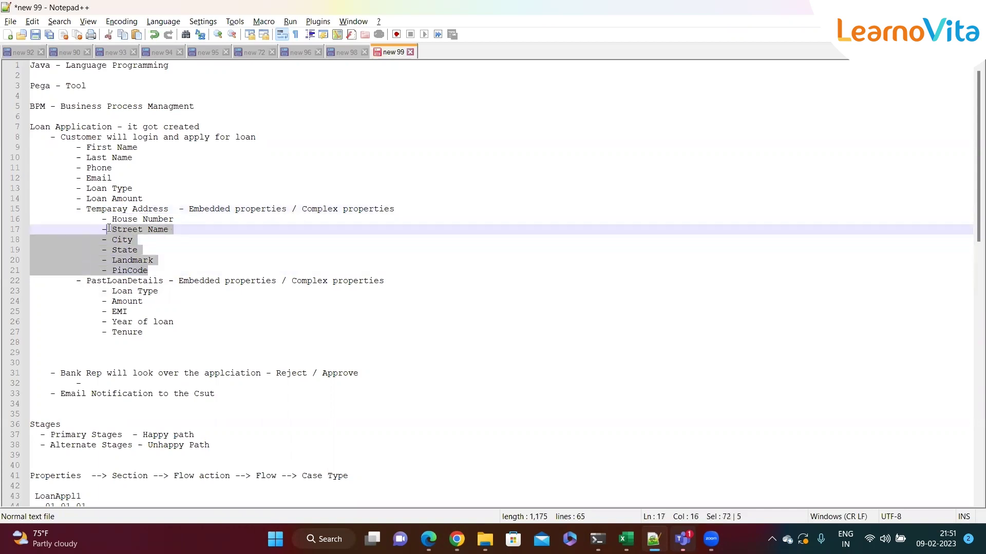
click(178, 250)
click(175, 218)
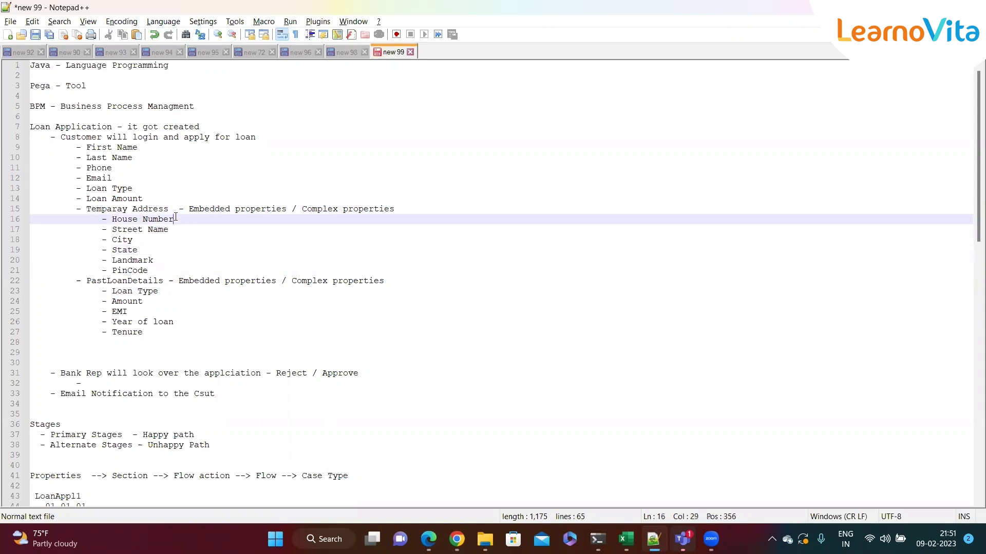
Step: Compare Temporary Address's page definition in Pega with the address fields from Street Name to PinCode in the notes
key(alt+Tab)
double_click(277, 210)
key(End)
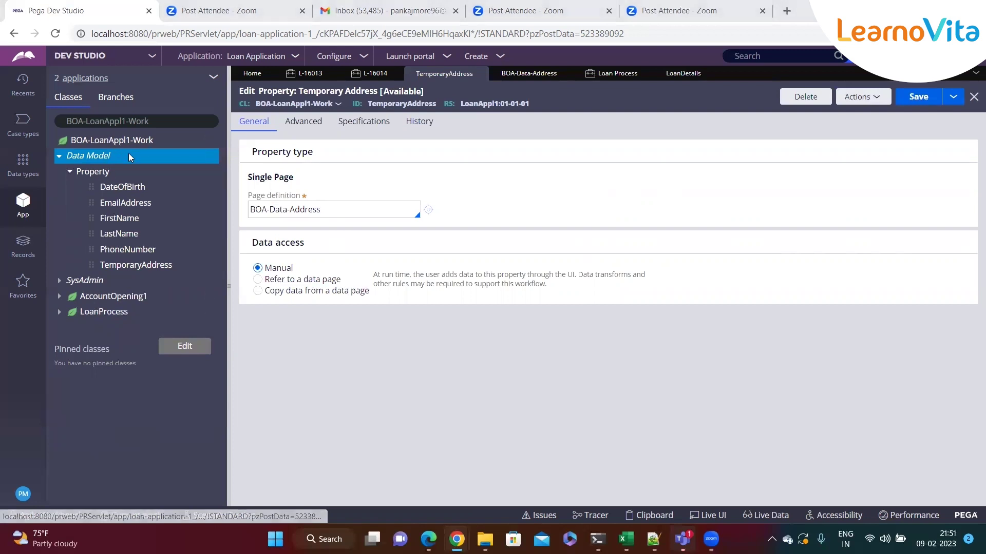
key(alt+Tab)
key(alt+Tab)
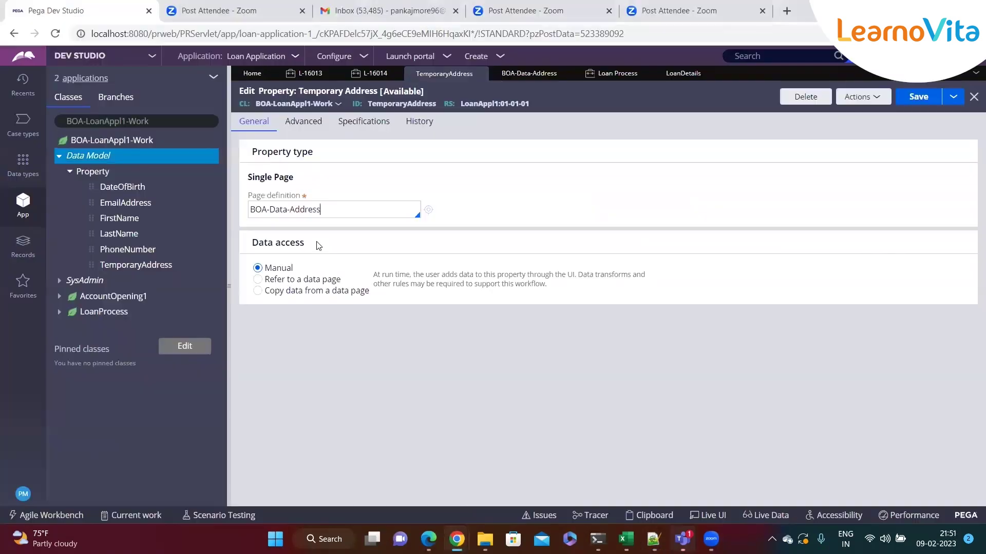
key(alt+Tab)
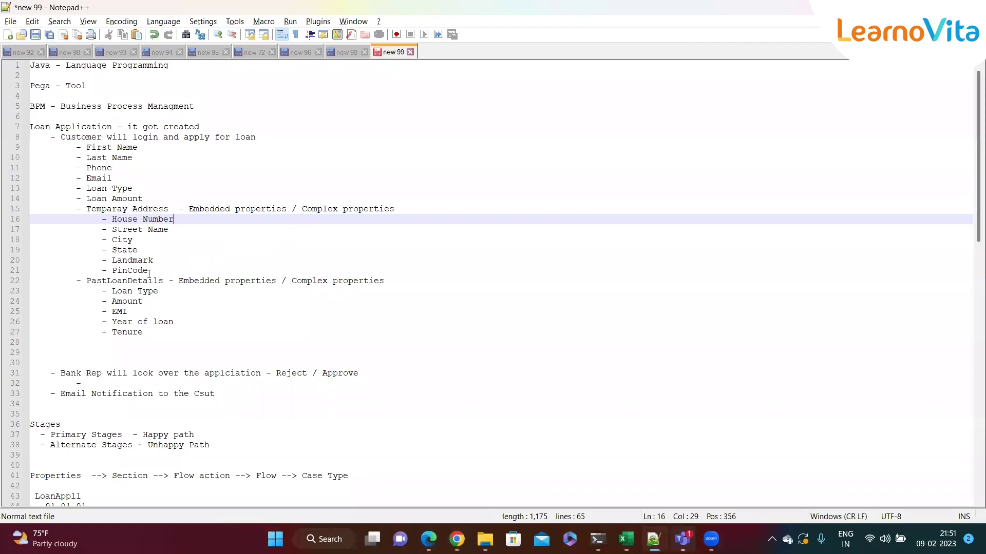
drag(149, 274, 100, 228)
key(alt+Tab)
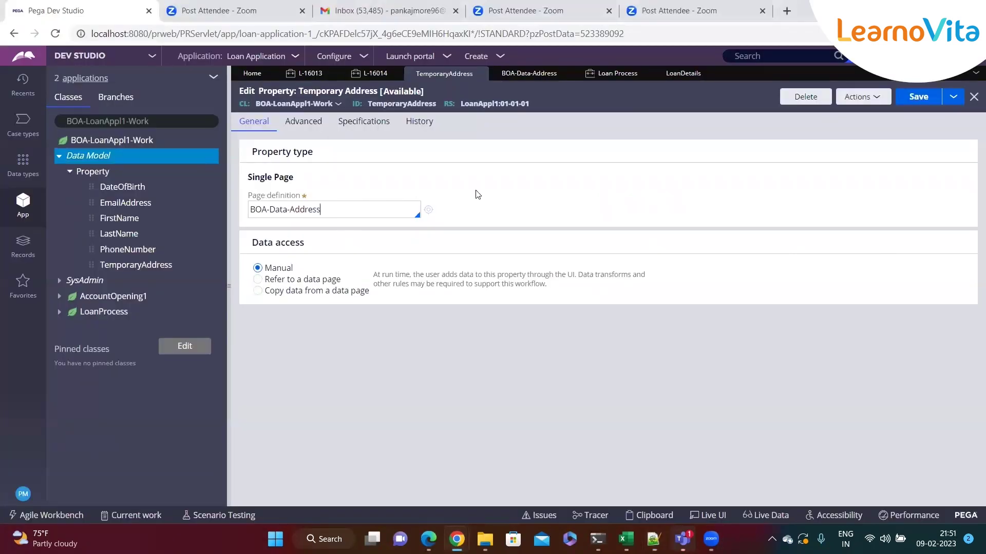
Step: Copy Temporary Address's page definition class name and start a new property labelled House Number
click(876, 97)
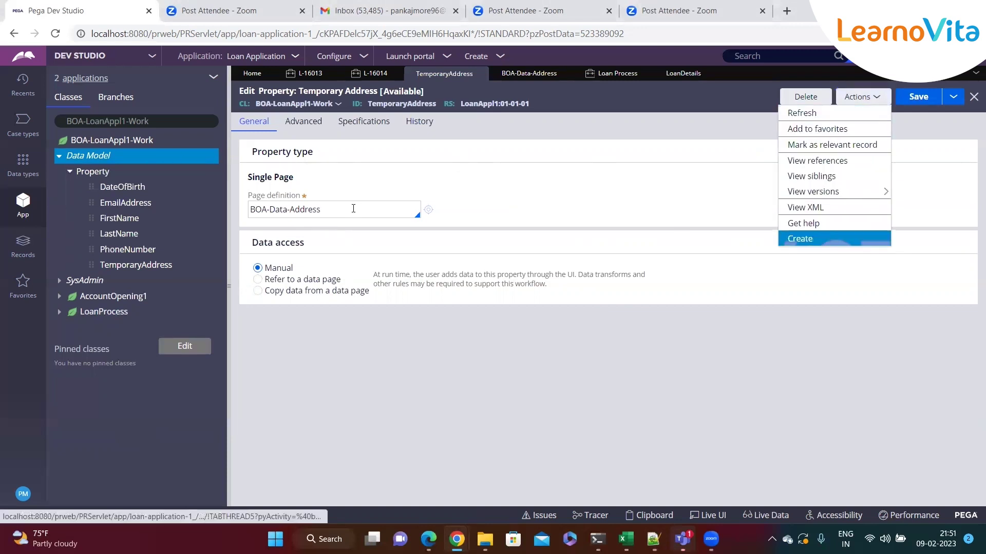
click(418, 209)
key(ctrl+a)
click(353, 211)
key(ctrl+a)
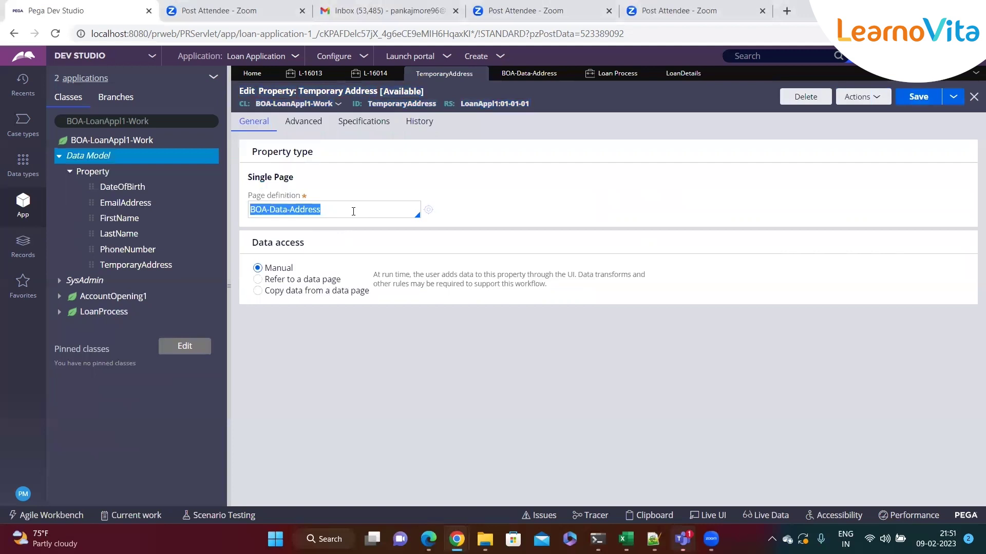
click(870, 98)
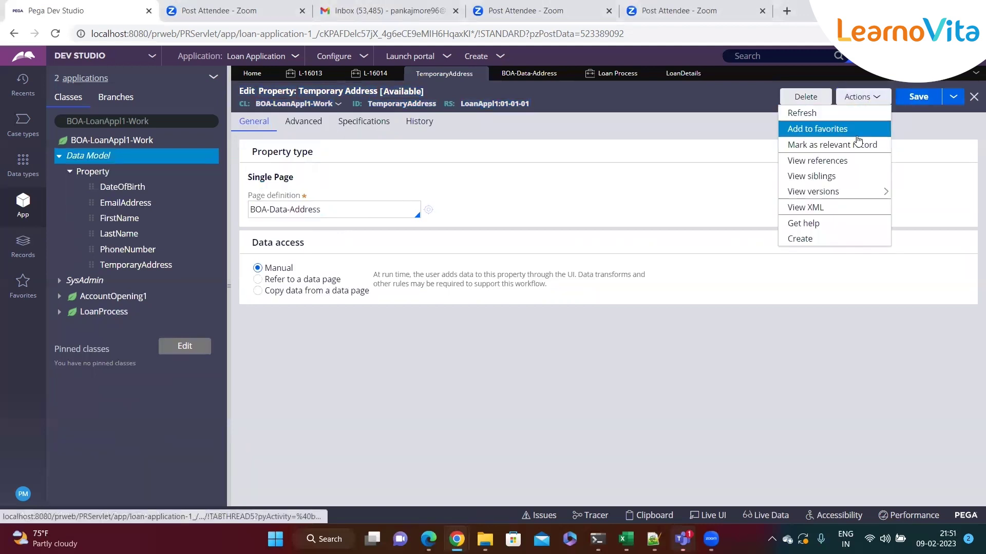
click(826, 239)
click(407, 173)
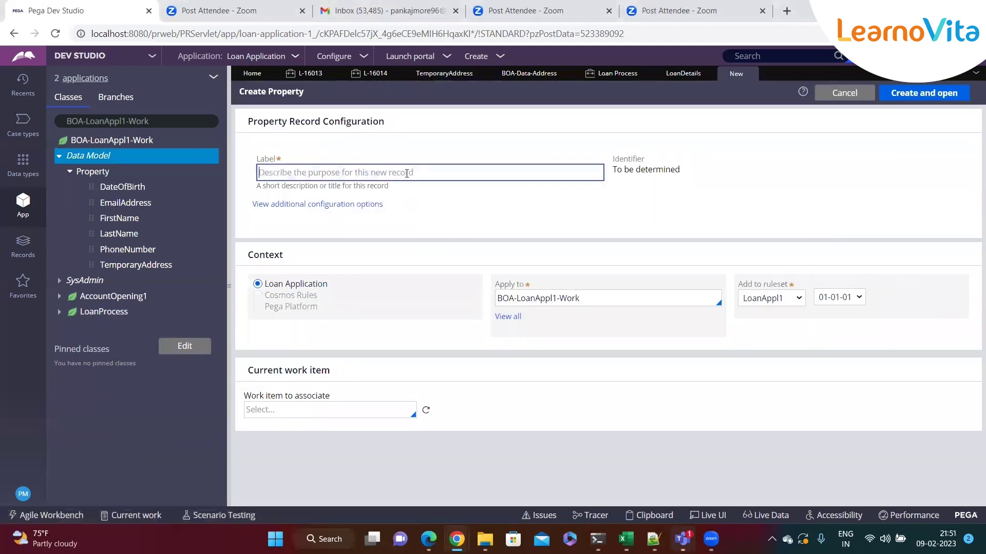
text(House Number)
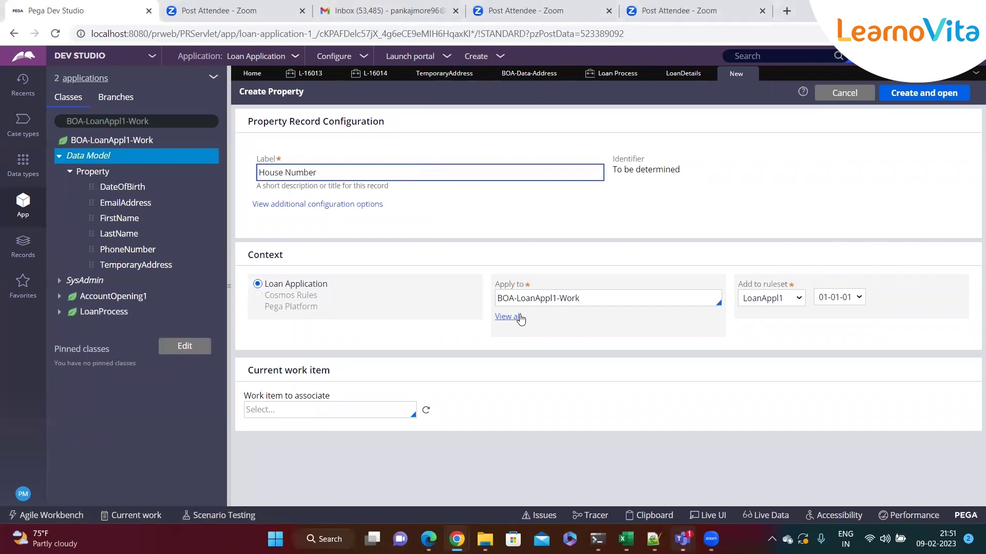
Step: Set the class the House Number property applies to as BOA-Data-Address
triple_click(523, 287)
click(592, 303)
click(594, 303)
key(BackSpace)
key(ctrl+v)
click(537, 343)
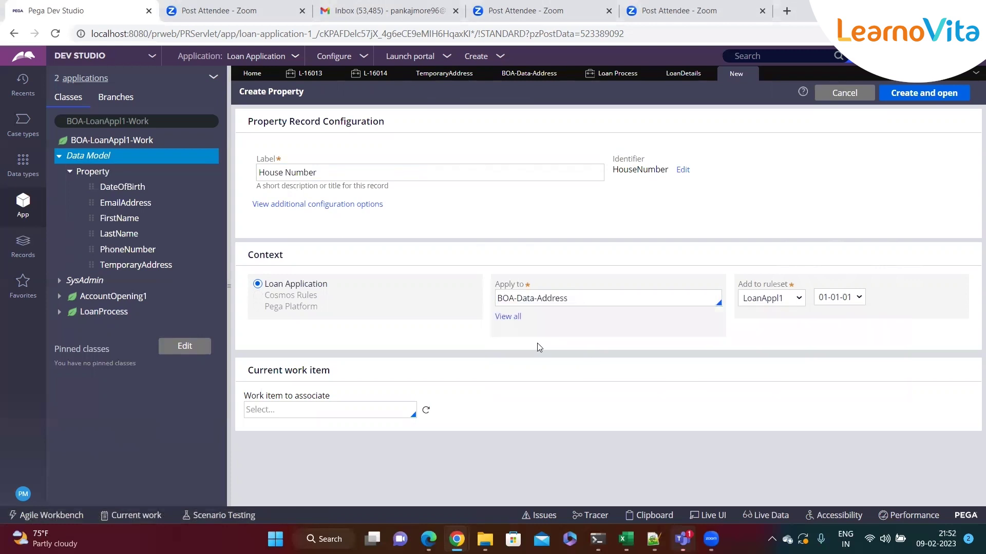
Step: Check the new property's label, class and ruleset, and create and save House Number as a Text property
click(755, 303)
click(570, 302)
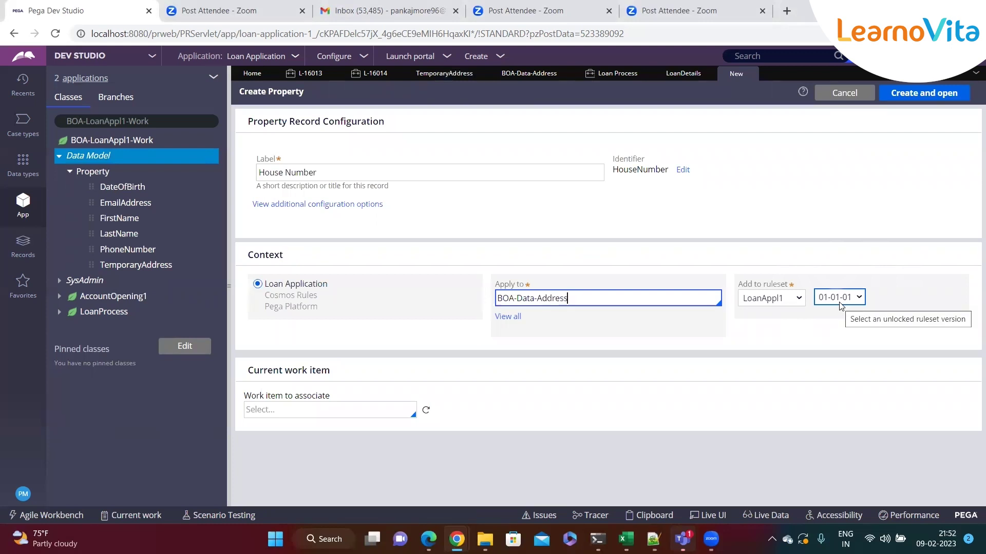
click(824, 341)
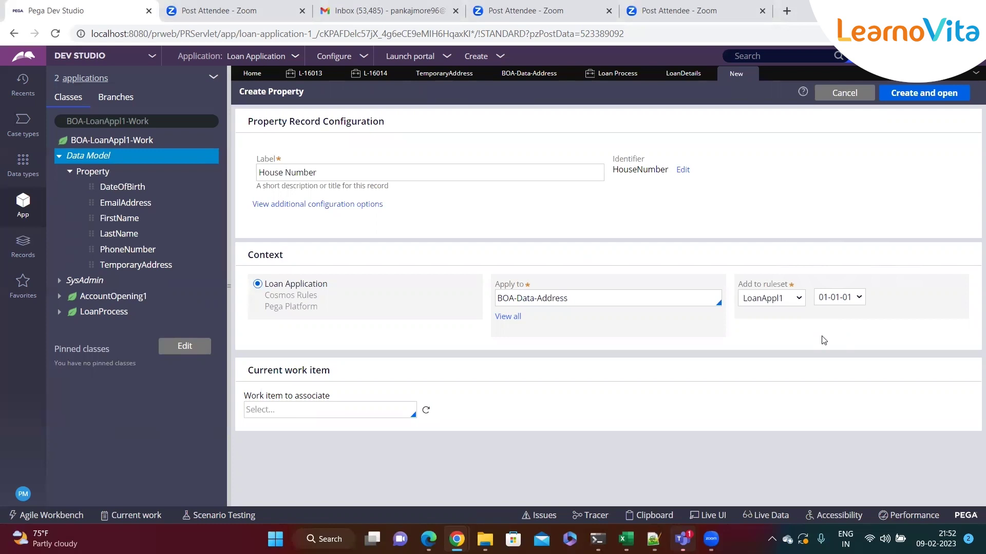
click(718, 297)
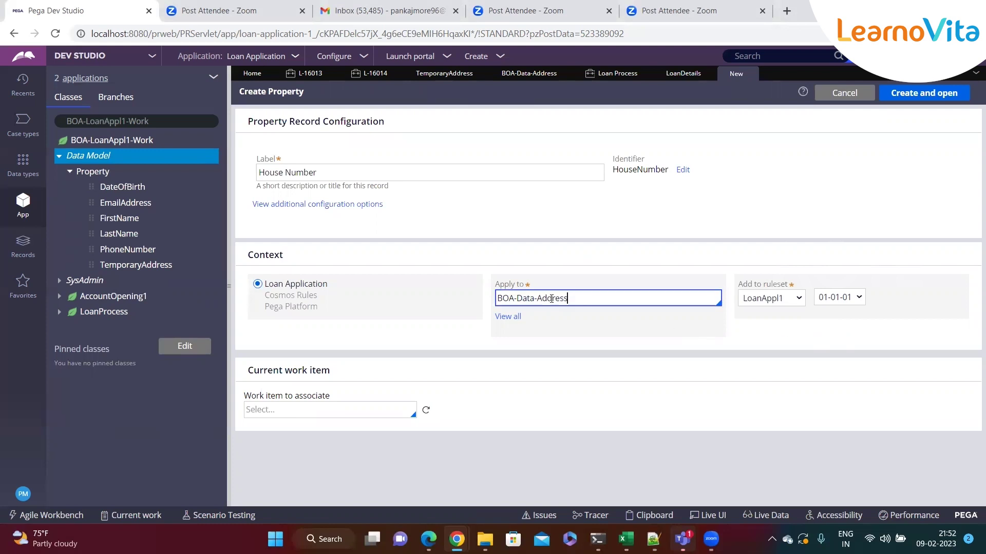
click(335, 179)
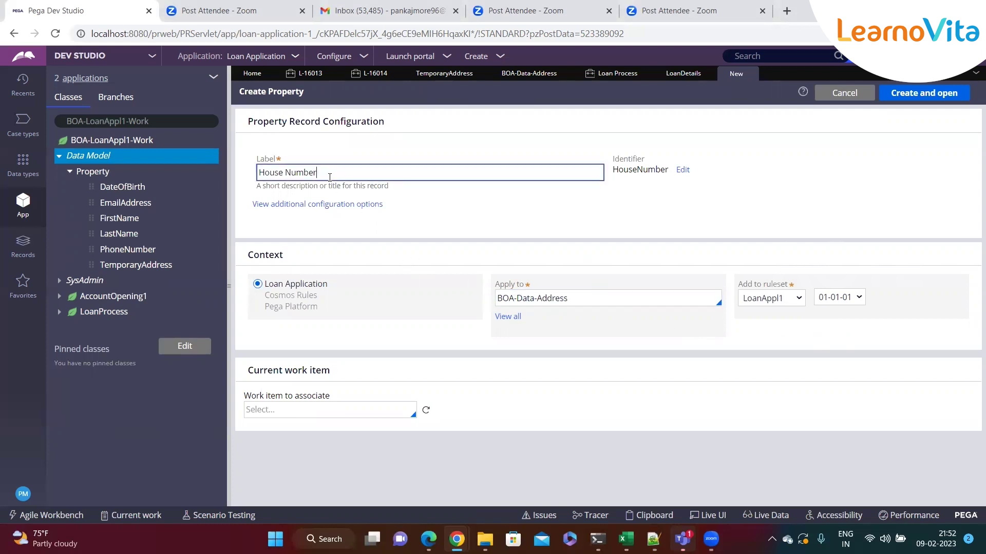
click(532, 298)
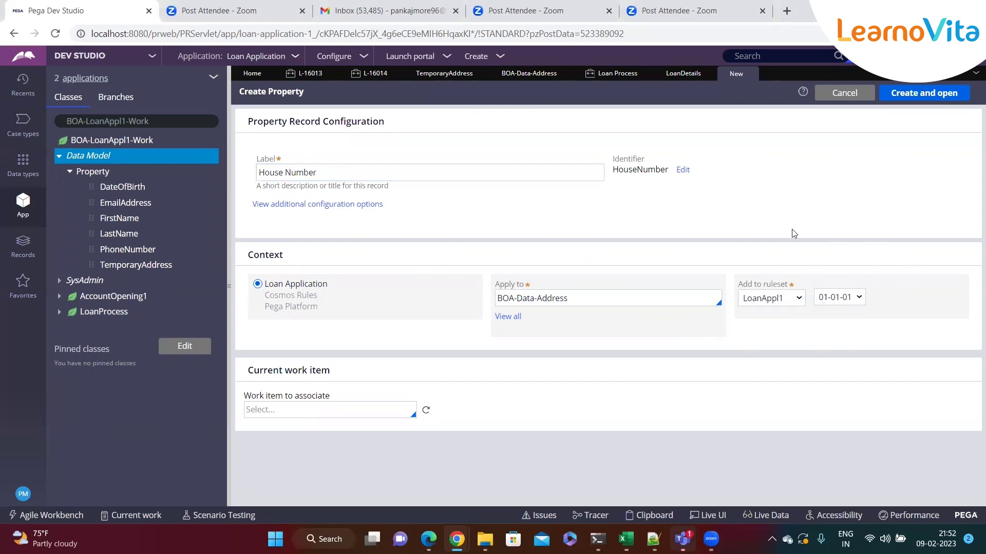
click(333, 178)
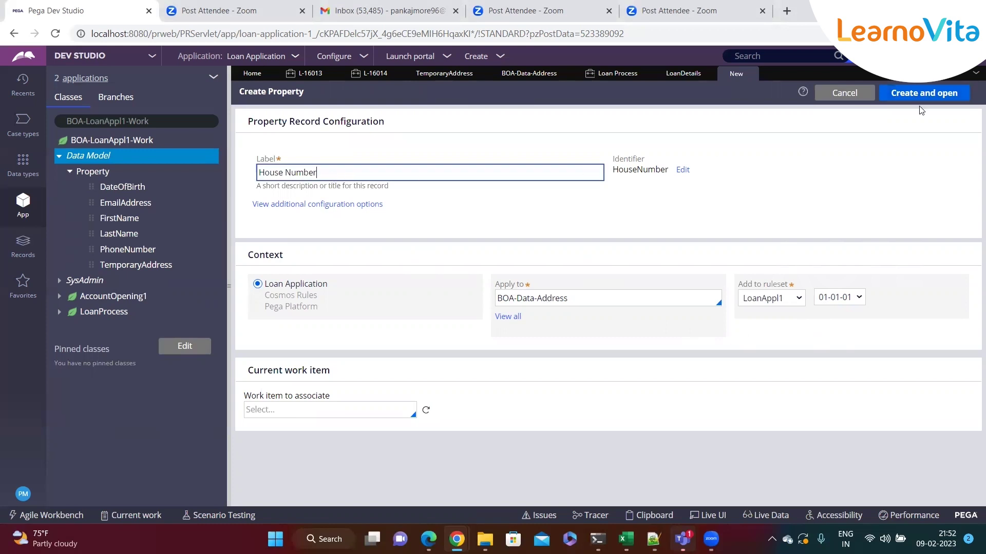
click(934, 93)
click(933, 97)
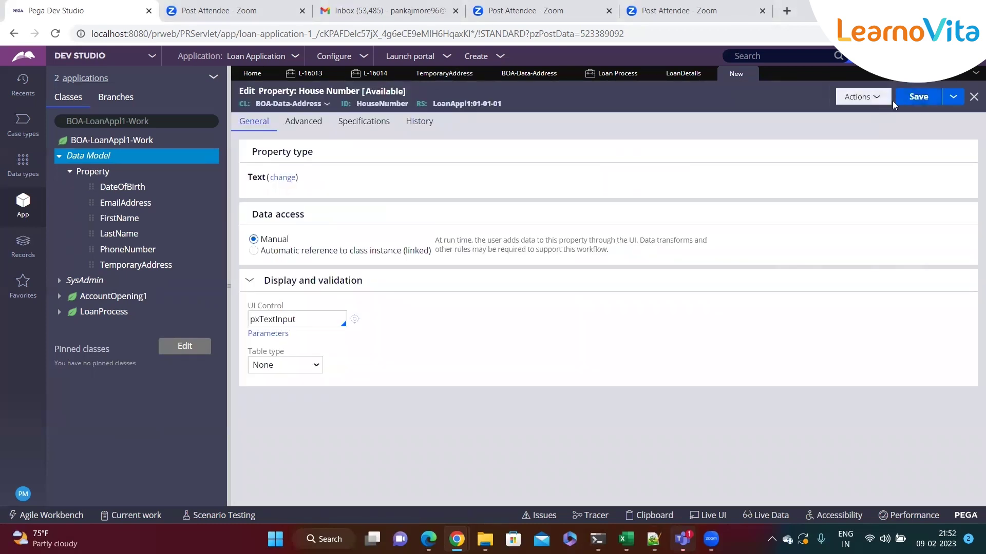
Step: Create a Street Name property in the BOA-Data-Address class and save it as Text
click(863, 97)
click(811, 269)
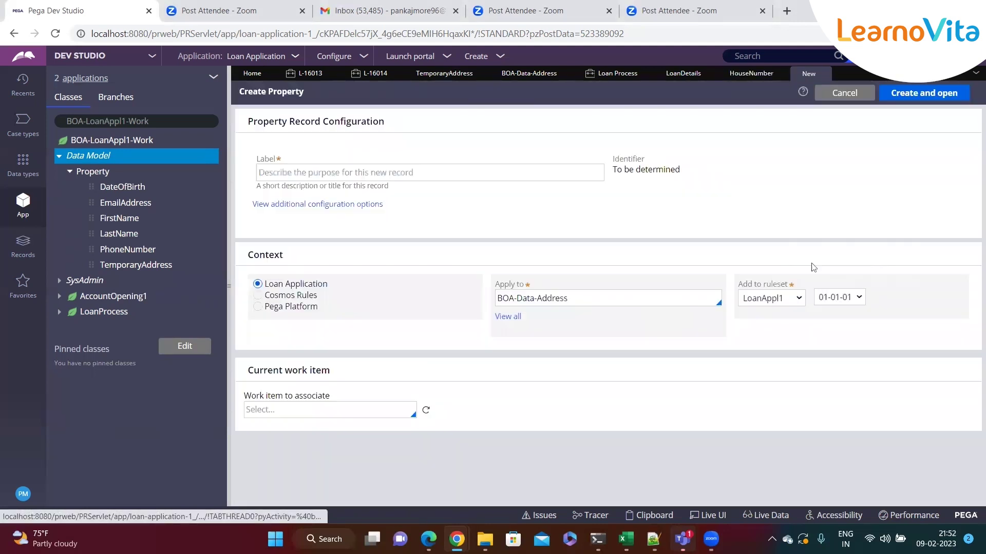
click(347, 168)
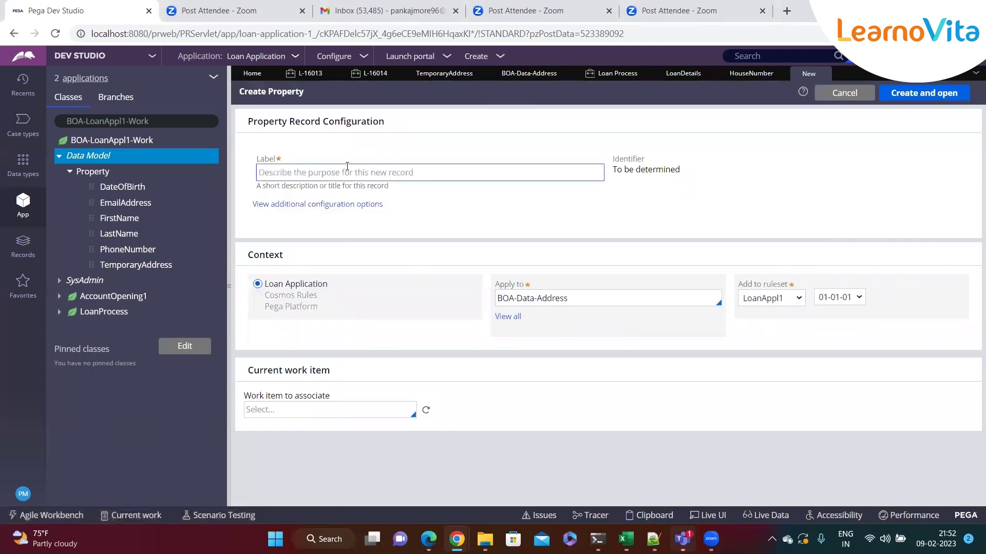
text(Street Name)
click(911, 92)
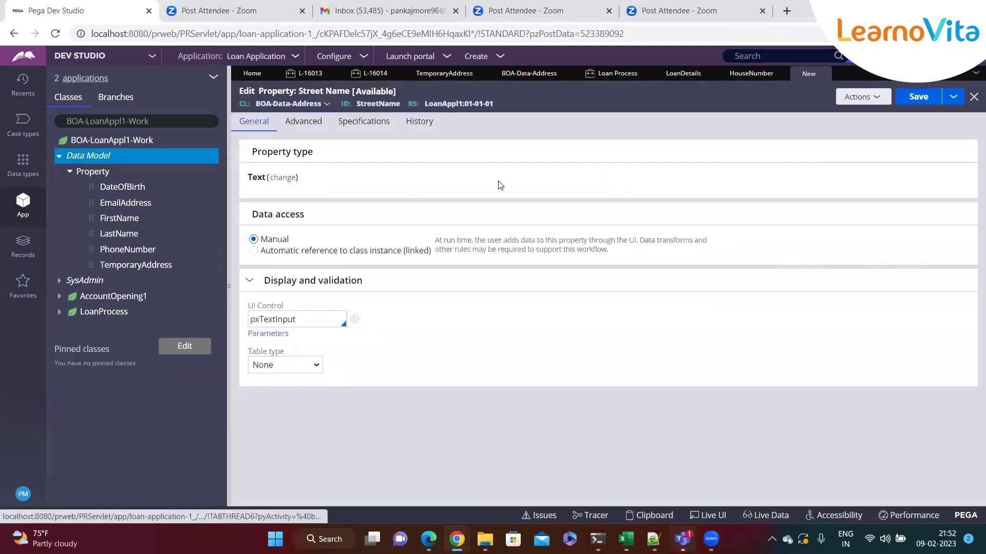
click(919, 98)
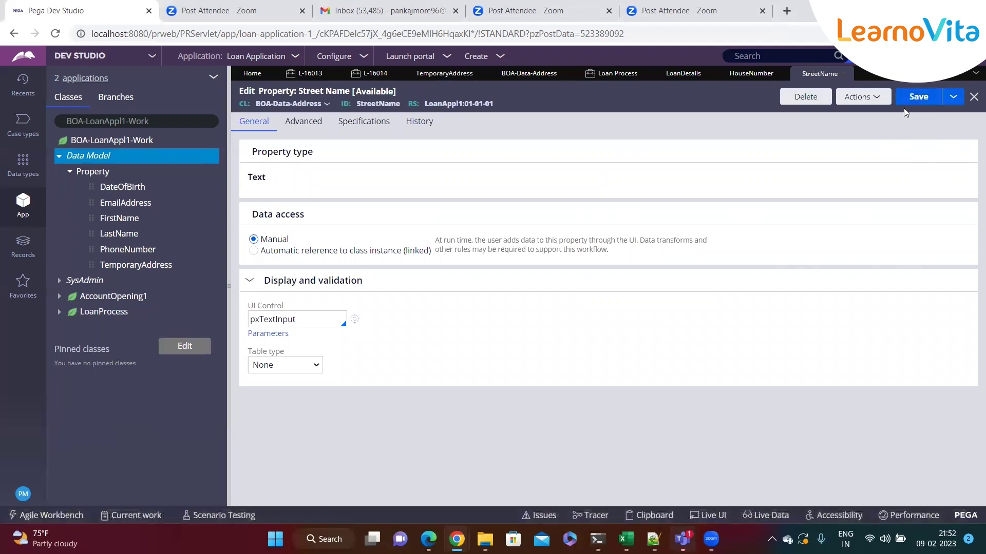
Step: Create a City property in the BOA-Data-Address class and save it as Text
click(873, 100)
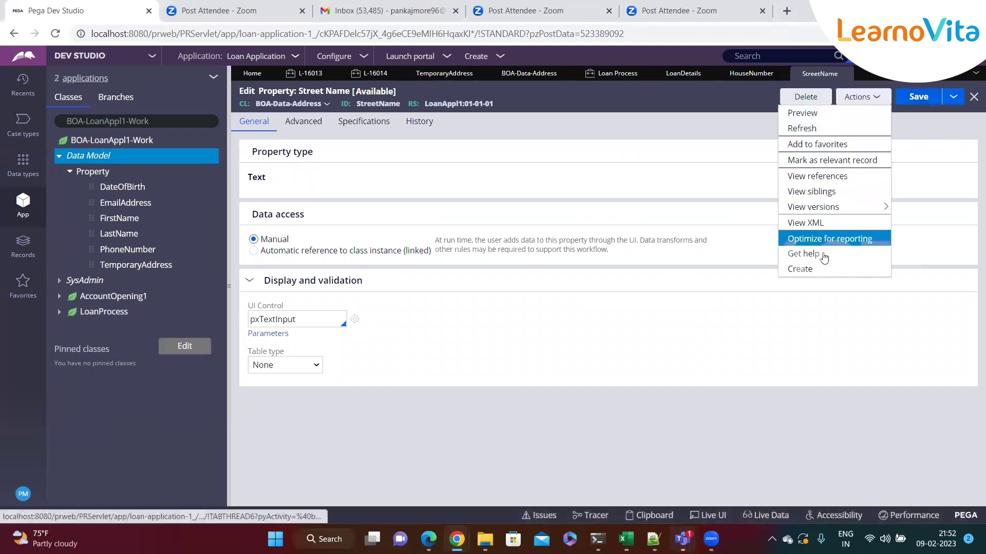
click(818, 268)
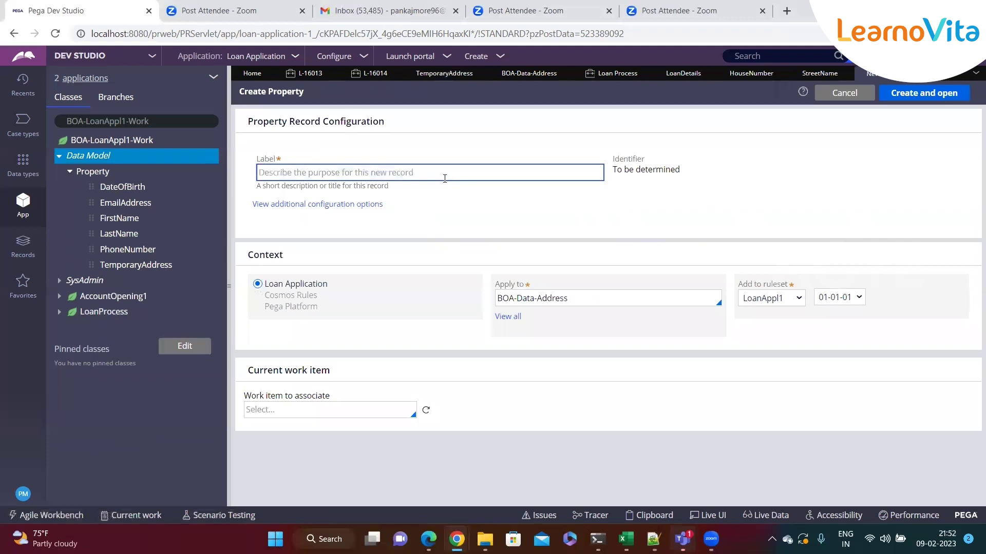
text(City)
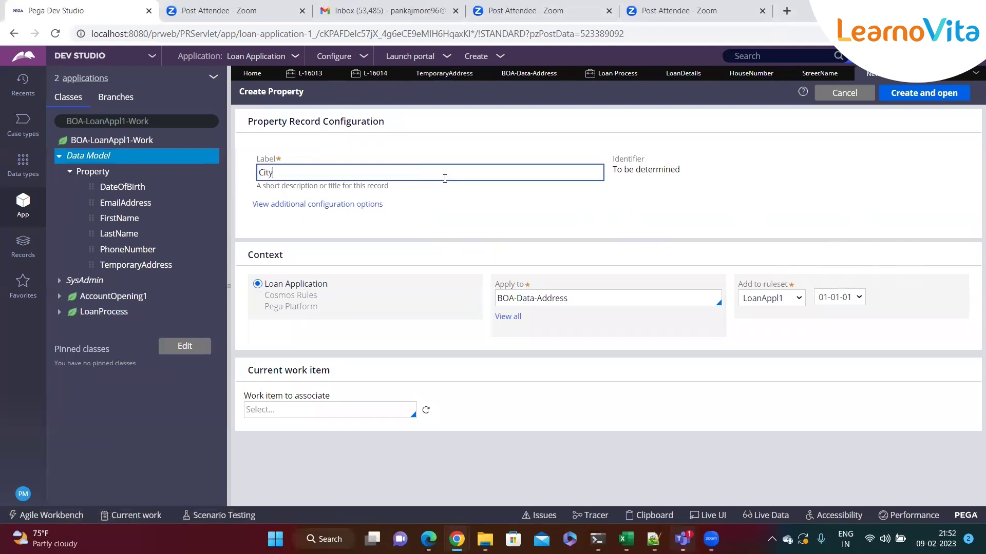
click(904, 93)
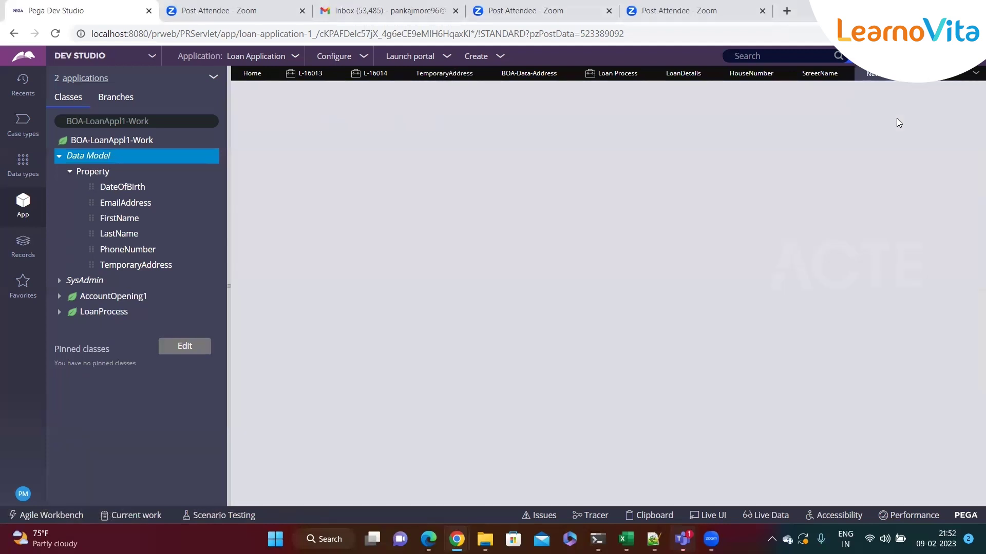
click(915, 103)
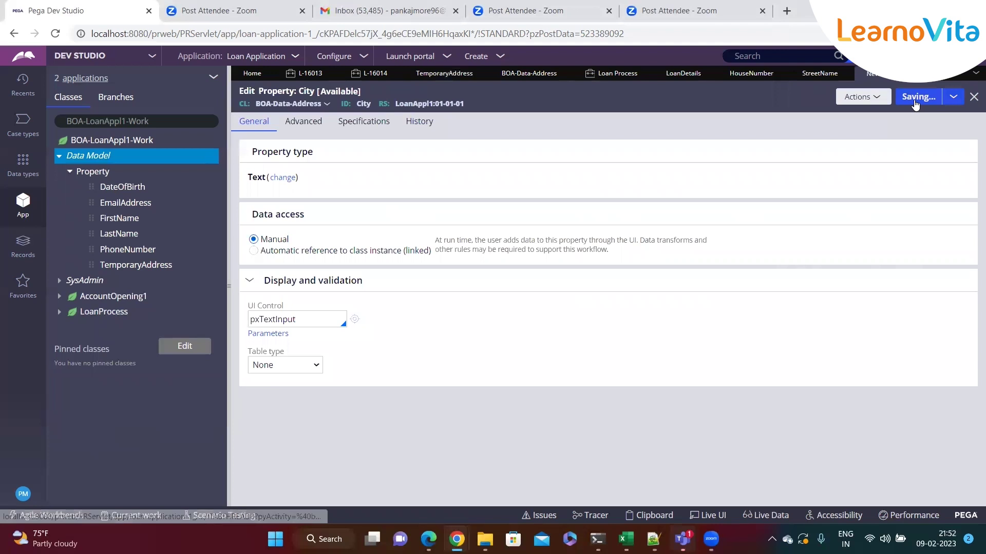
Step: Create a State property in the BOA-Data-Address class and save it as Text
click(882, 98)
click(825, 268)
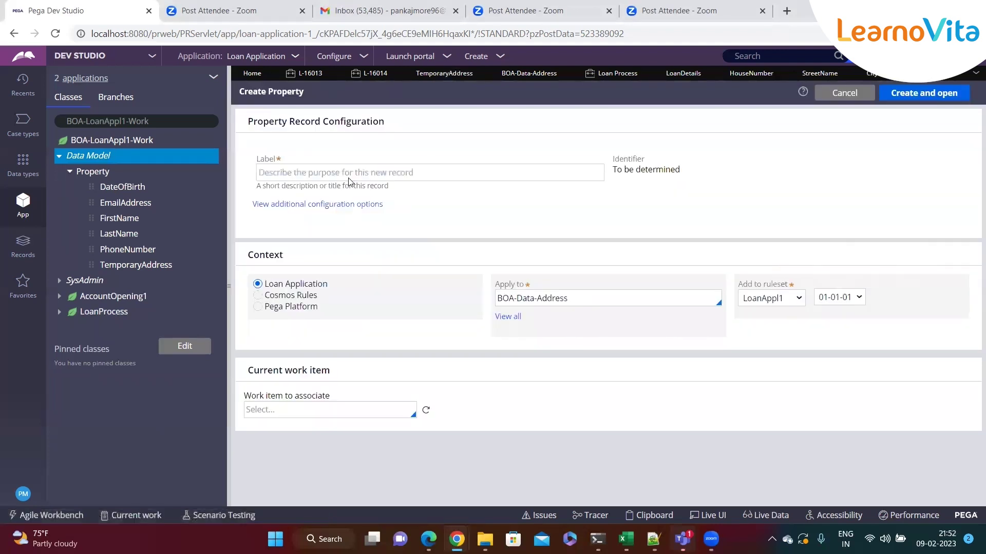
text(State)
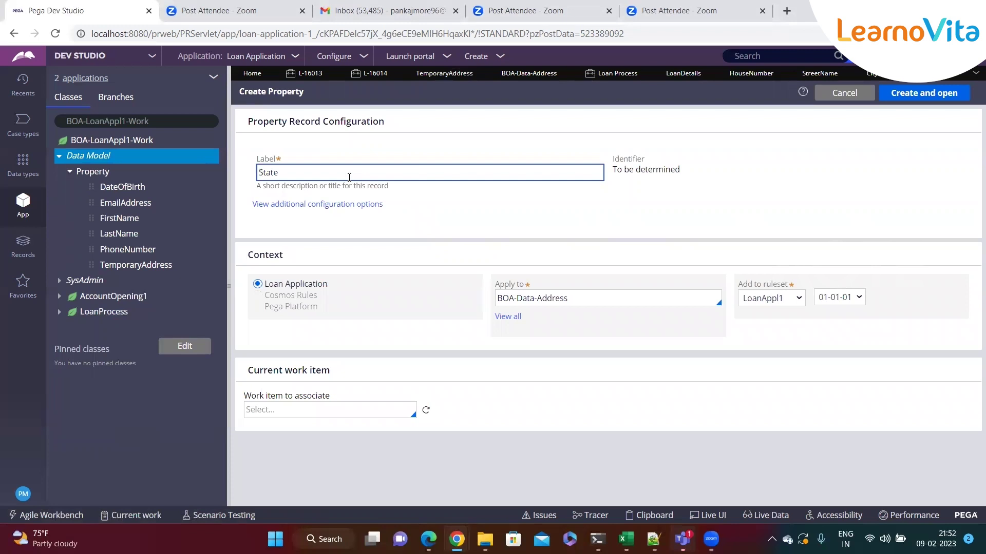
click(893, 92)
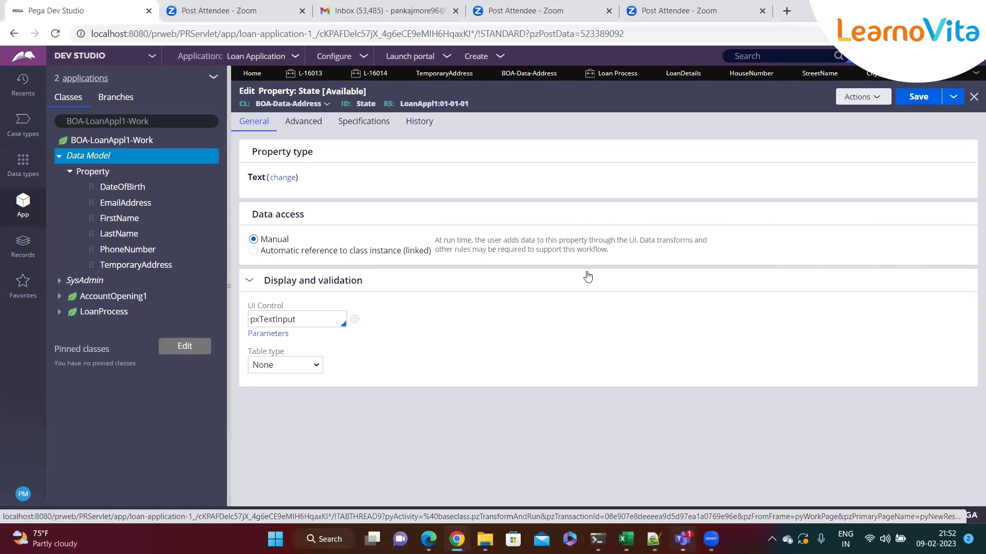
click(919, 99)
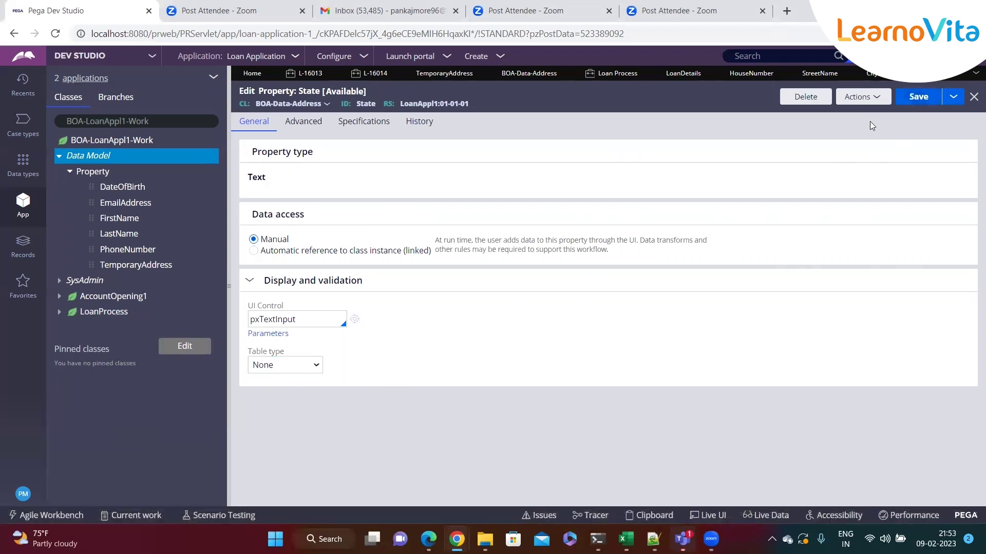
click(910, 103)
Step: Create a Landmark property in the BOA-Data-Address class and save it as Text
click(881, 105)
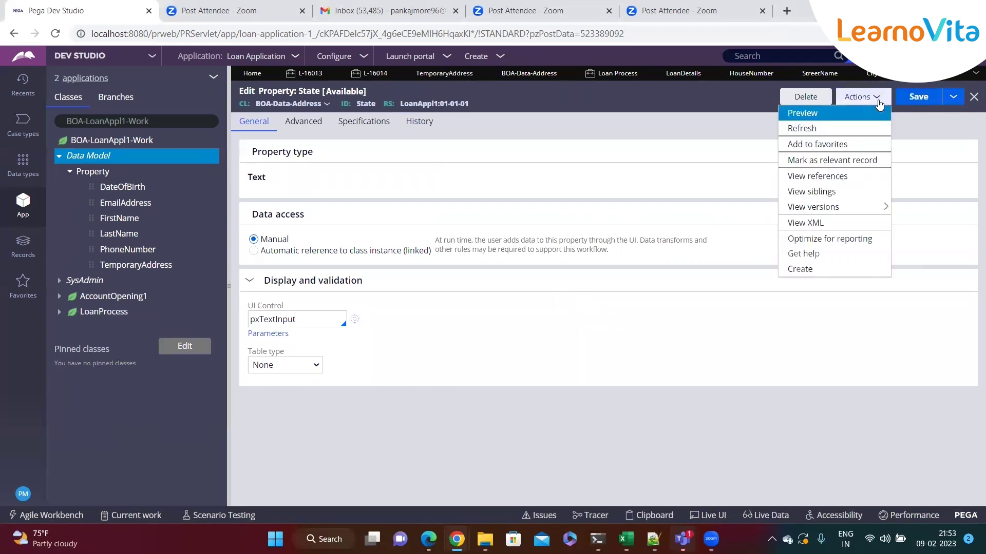
click(811, 269)
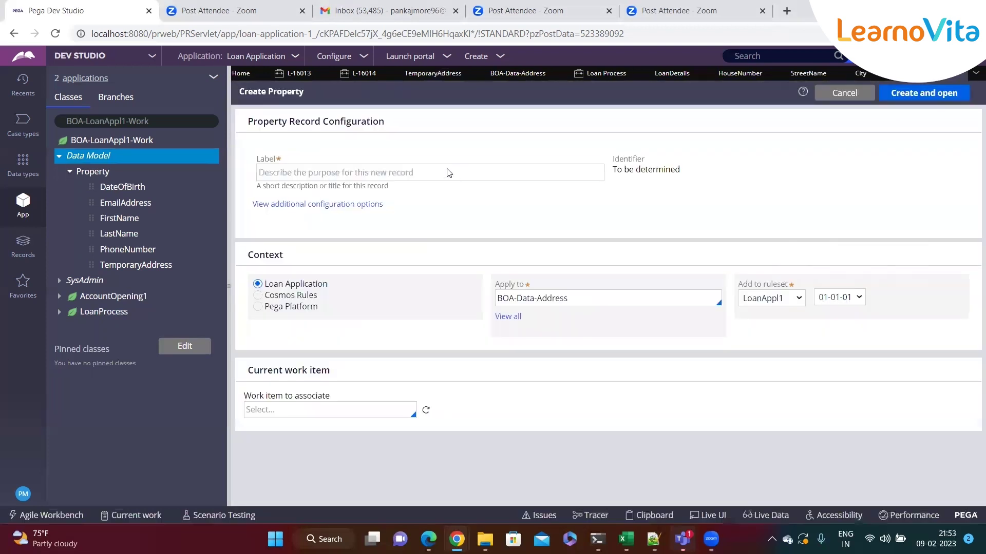
text(Ln)
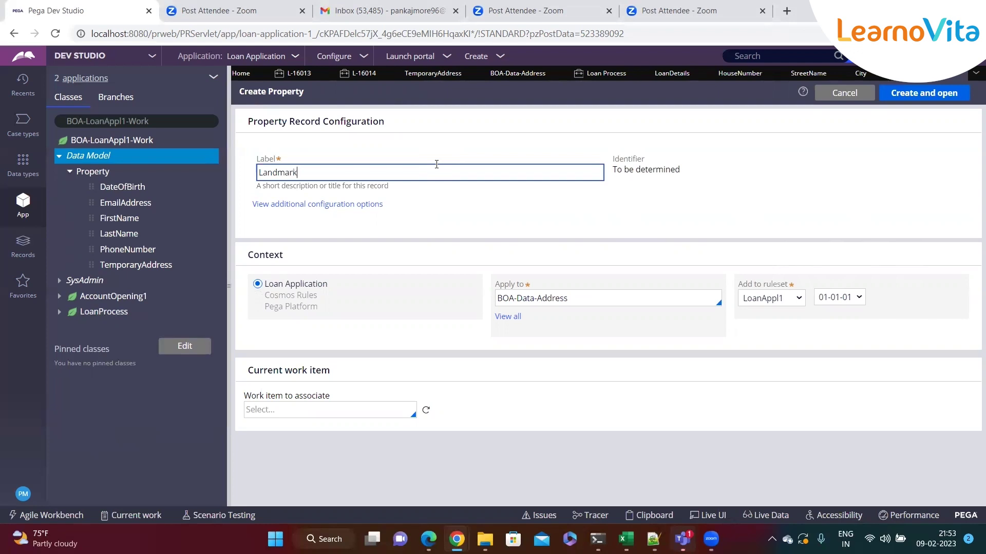
click(940, 93)
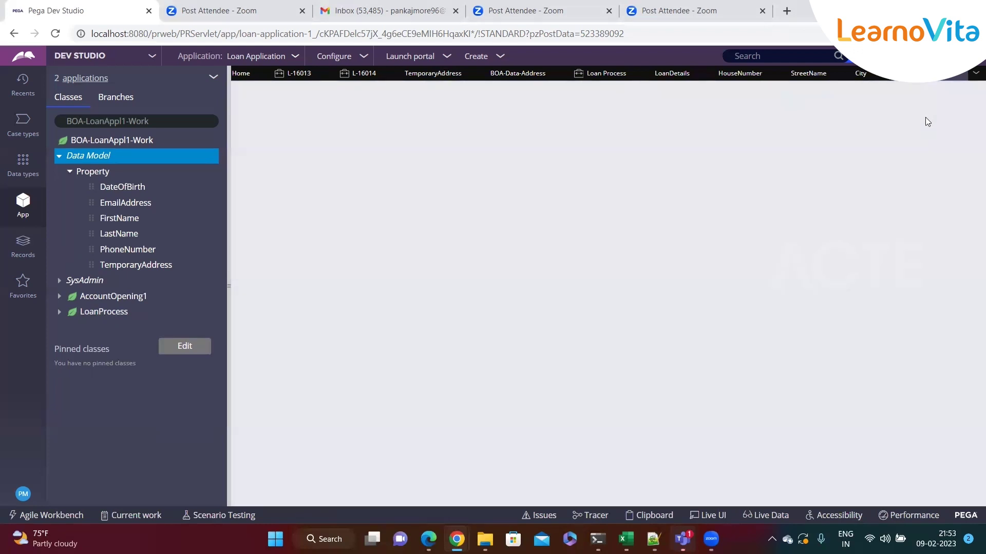
click(919, 97)
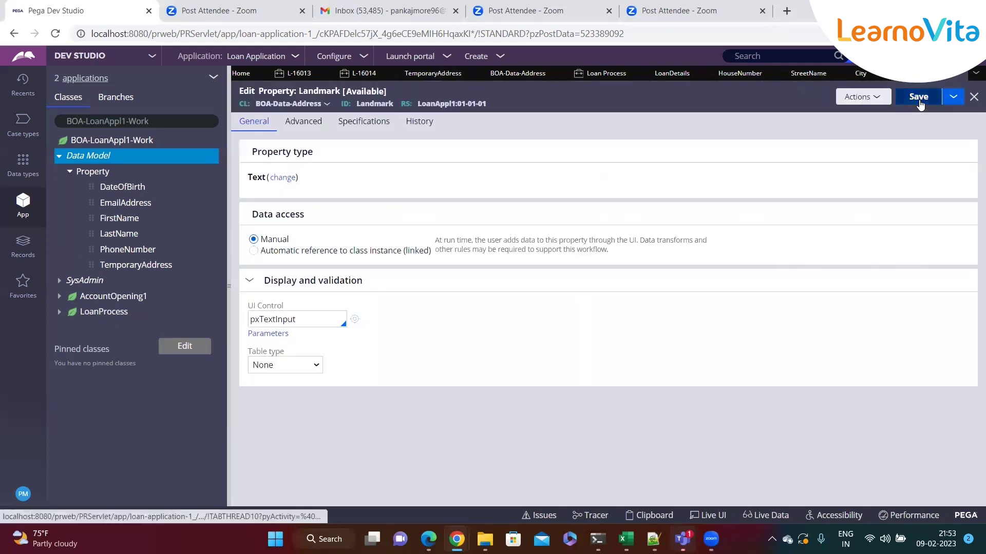
Step: Create a PinCode property in the BOA-Data-Address class and save it as Text
click(881, 103)
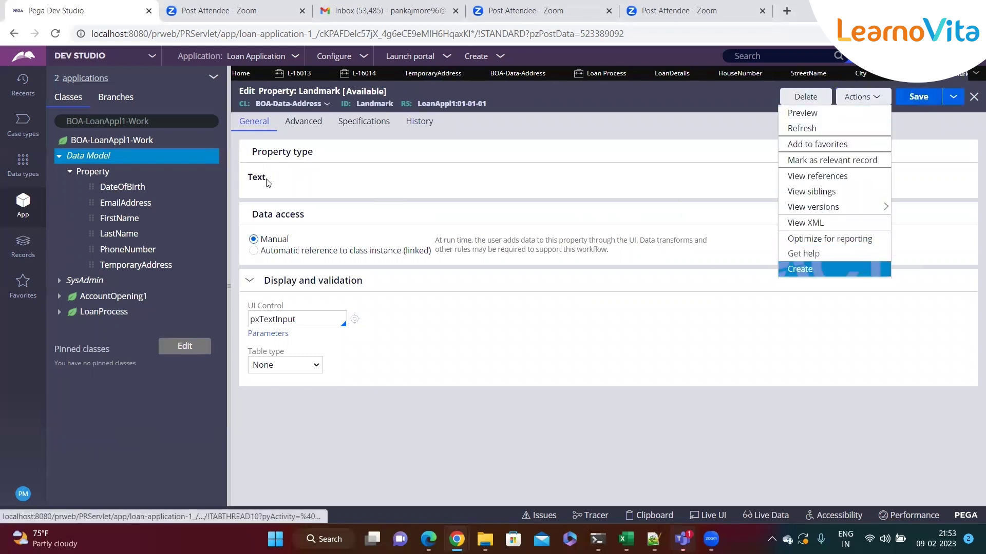
click(807, 271)
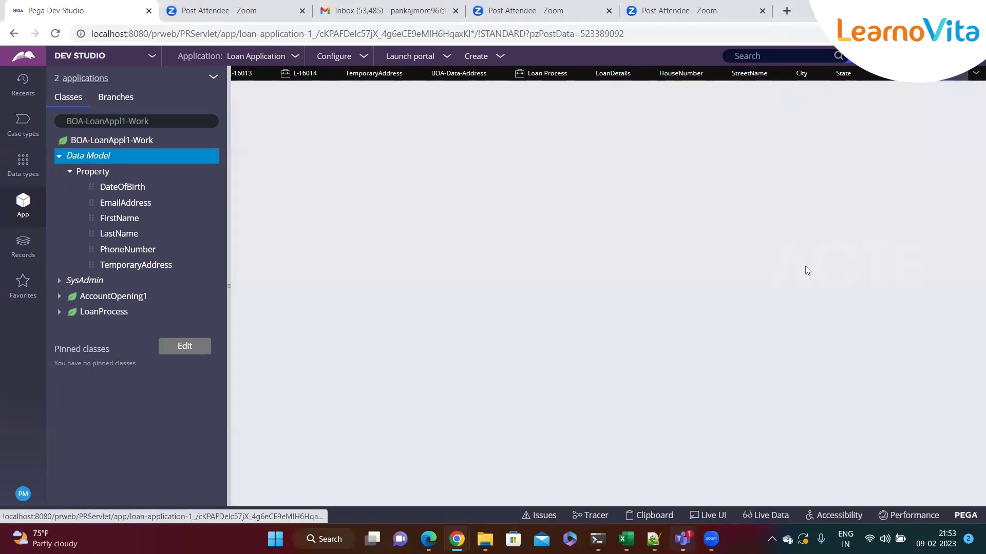
click(360, 177)
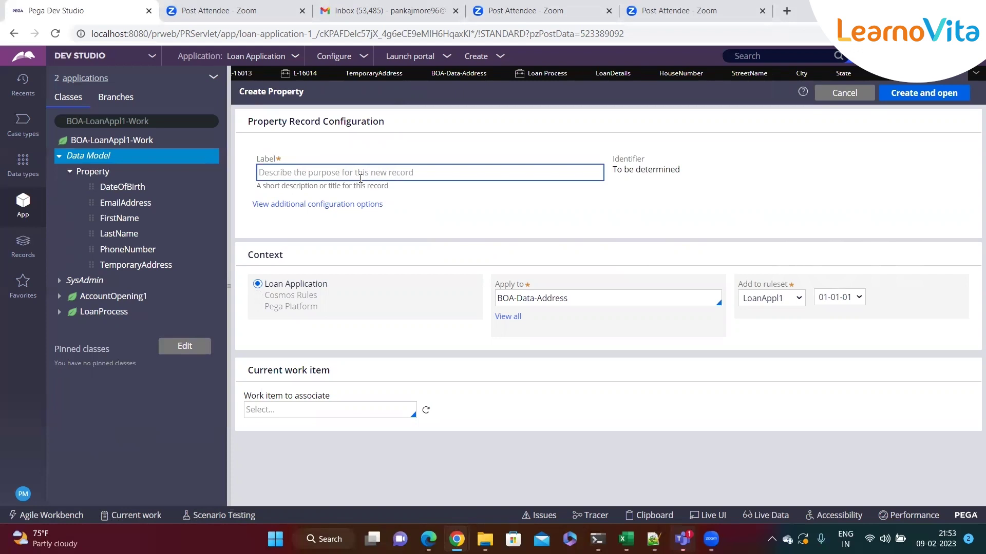
text(PinCode)
click(837, 164)
click(527, 299)
click(924, 93)
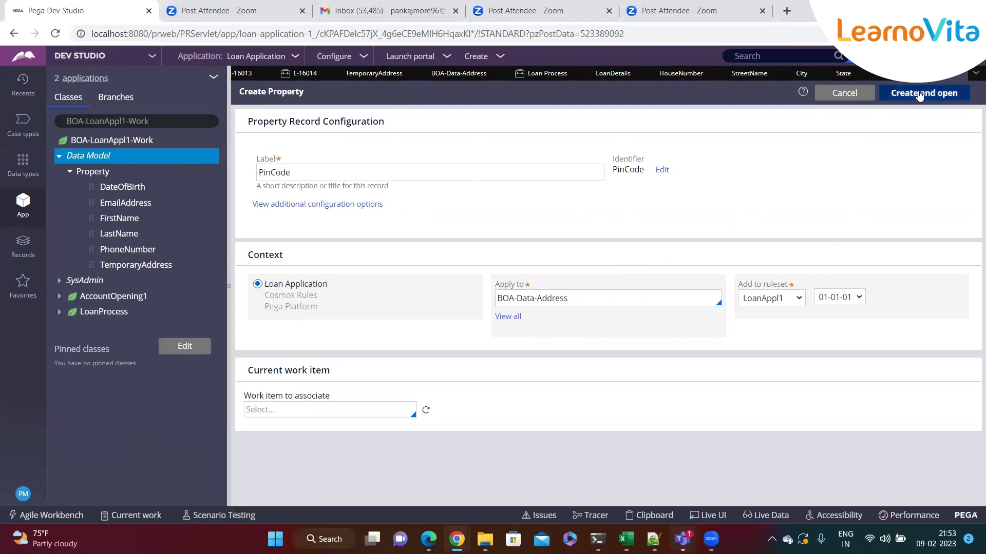
click(919, 98)
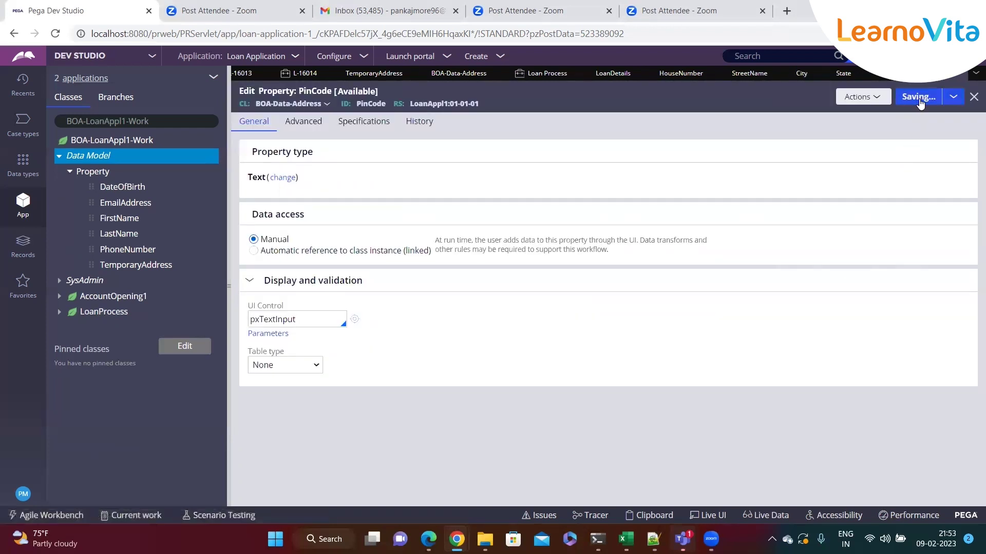
Step: Close the open rule tabs, keeping only the Loan Process case with its Personal Details form
click(976, 73)
click(920, 276)
click(604, 132)
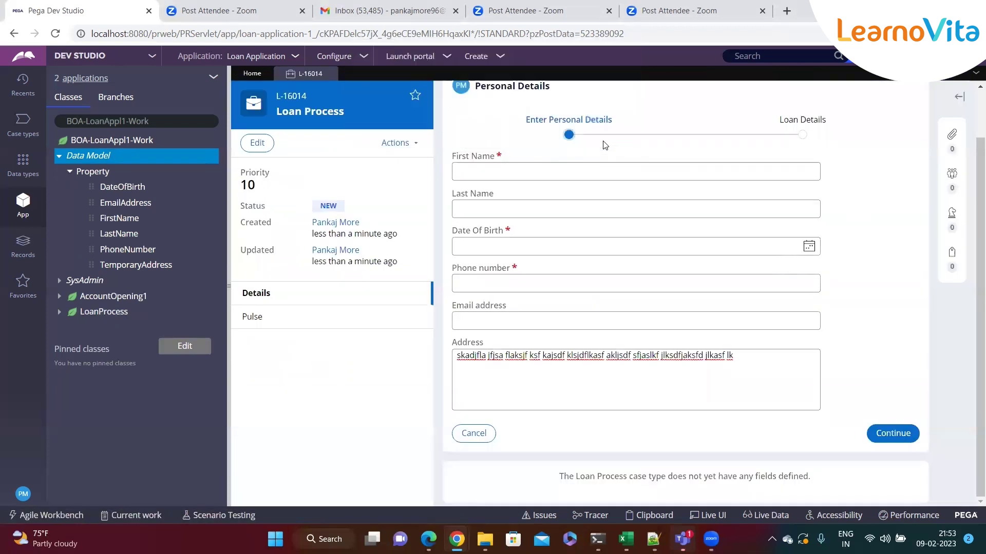
Step: Refresh the App Explorer and expand the TemporaryAddress property in the BOA-LoanAppl1-Work data model to list its embedded properties
click(214, 78)
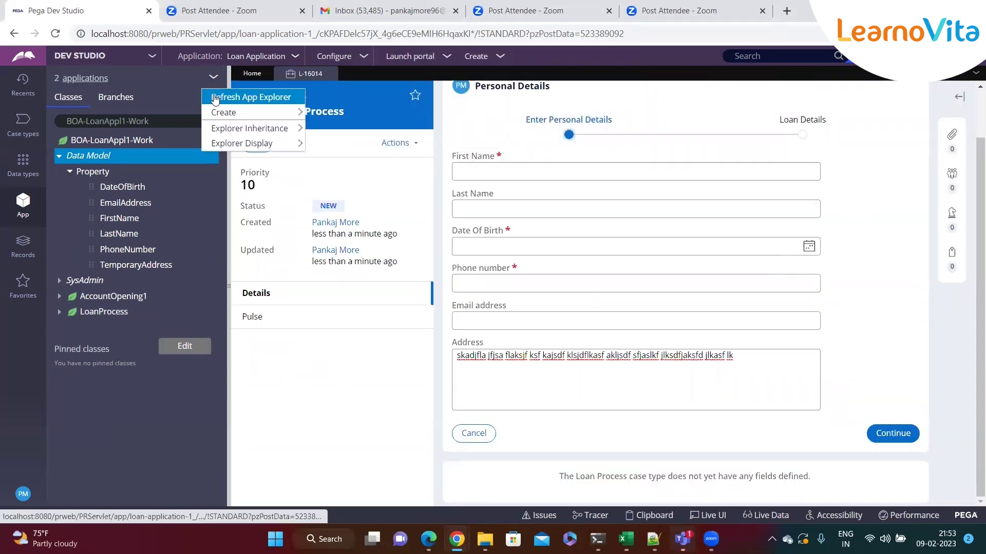
click(215, 98)
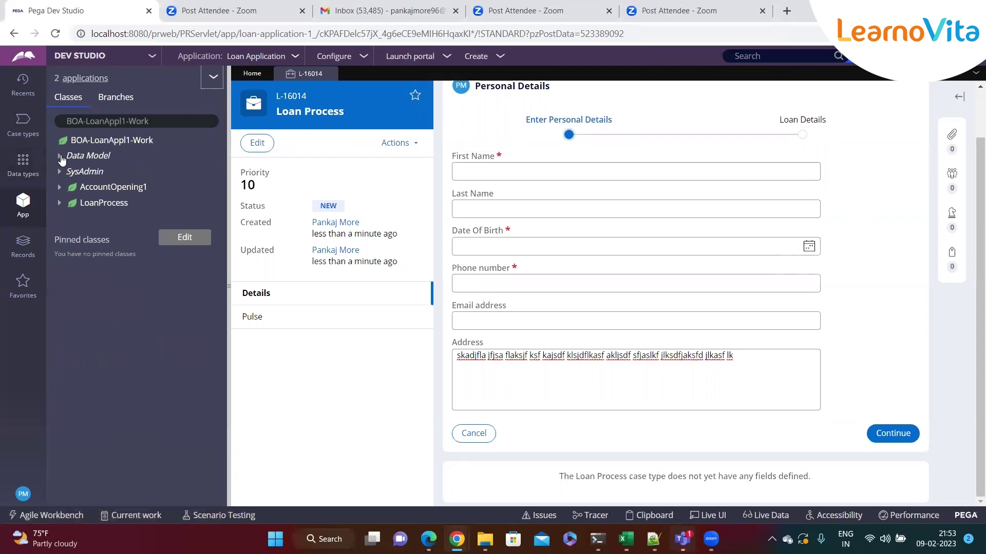
click(60, 156)
click(70, 173)
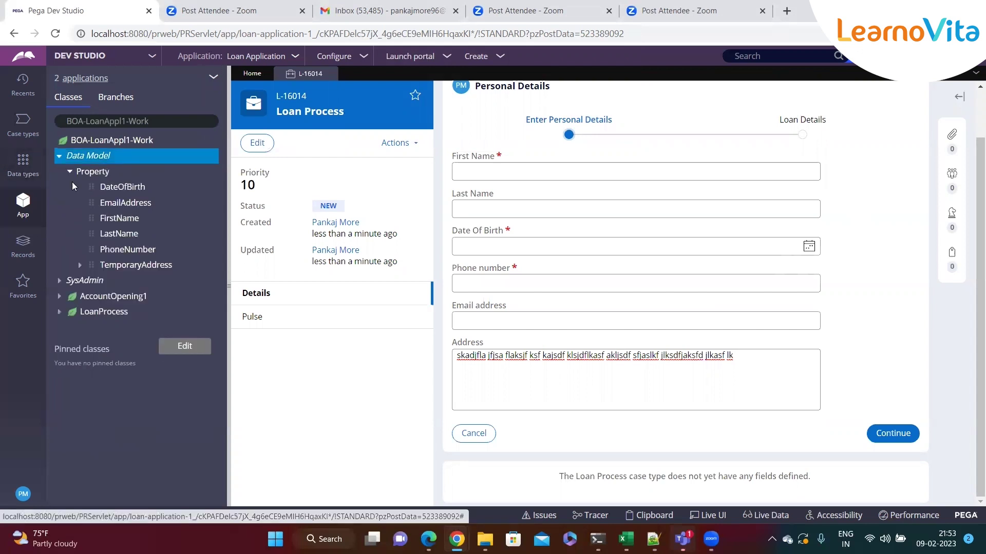
click(80, 265)
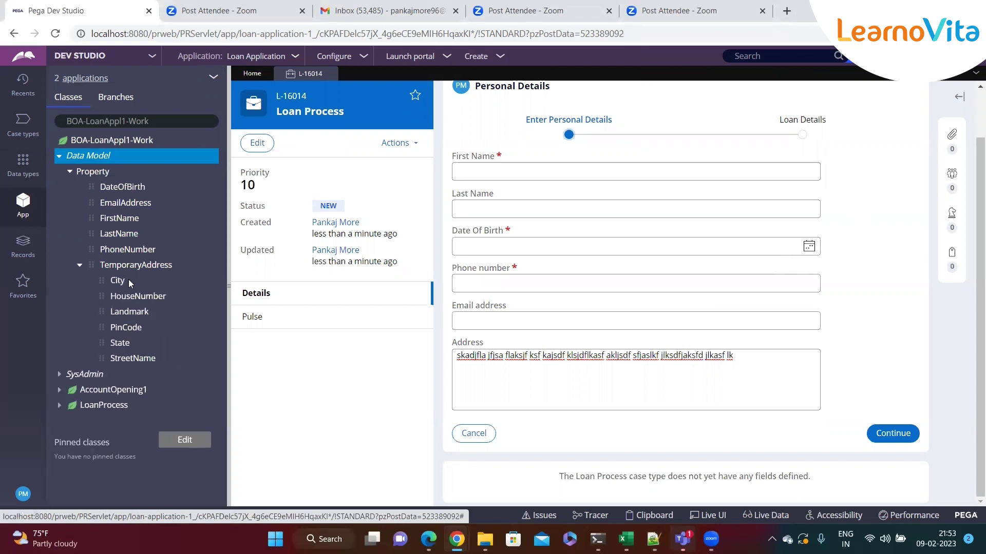
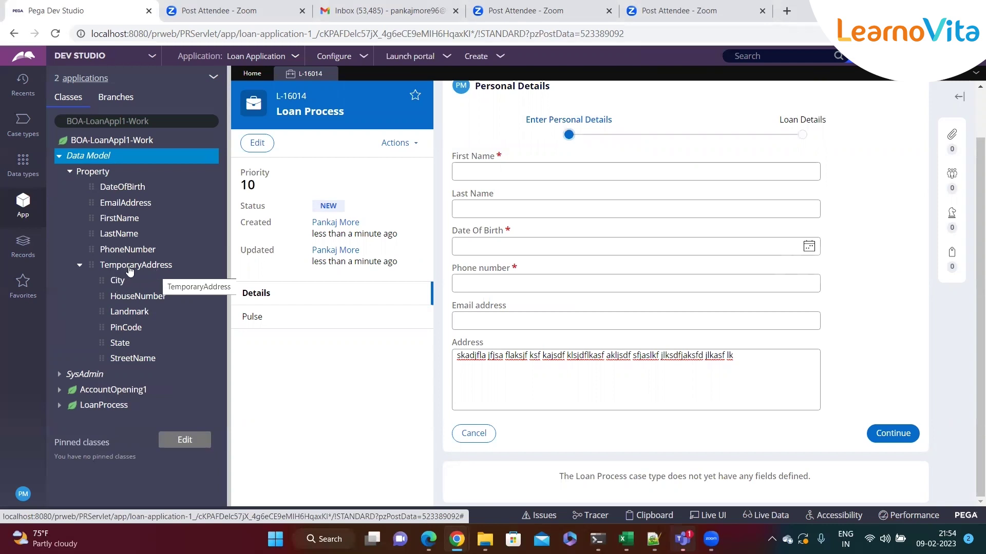
Step: Open the TemporaryAddress property and examine its property type and page definition
click(133, 267)
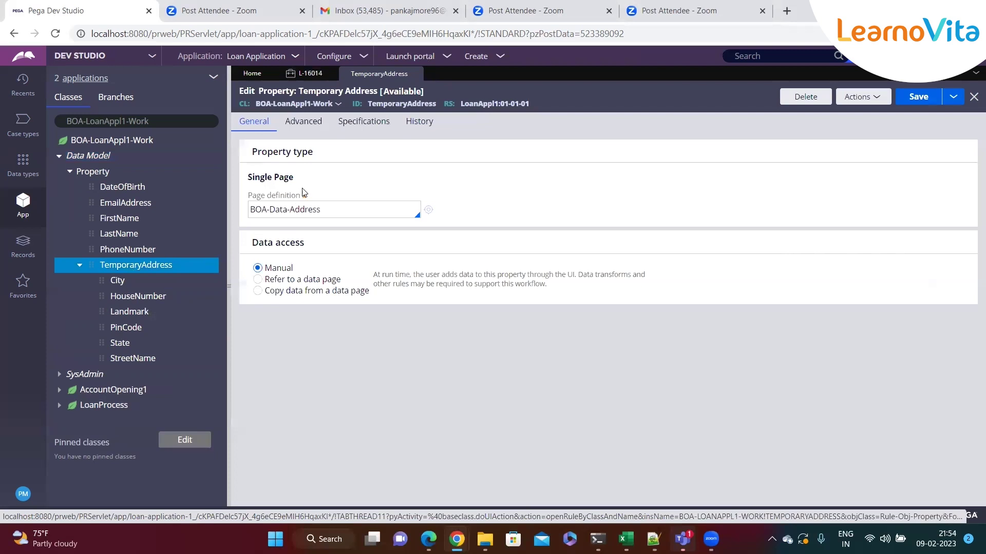
drag(246, 177, 307, 178)
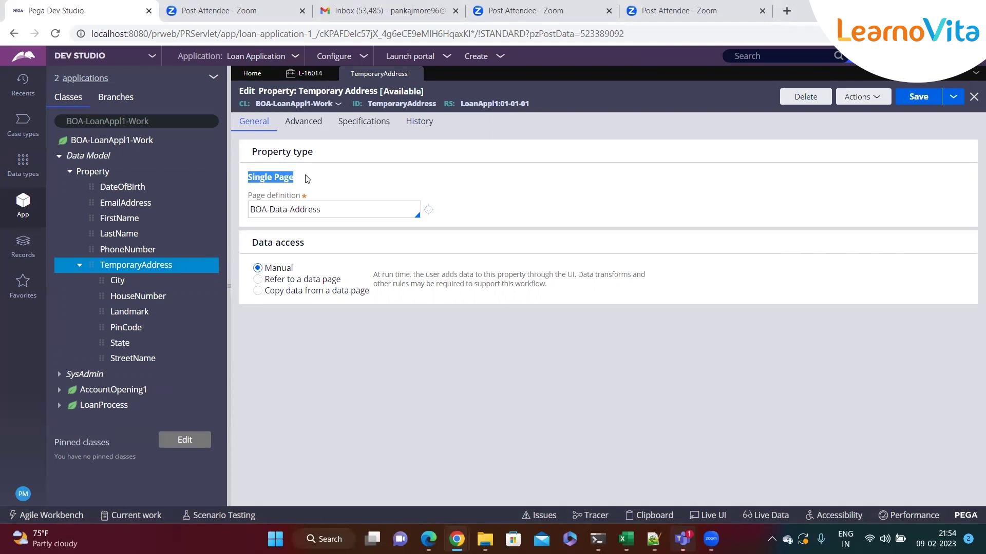
click(332, 211)
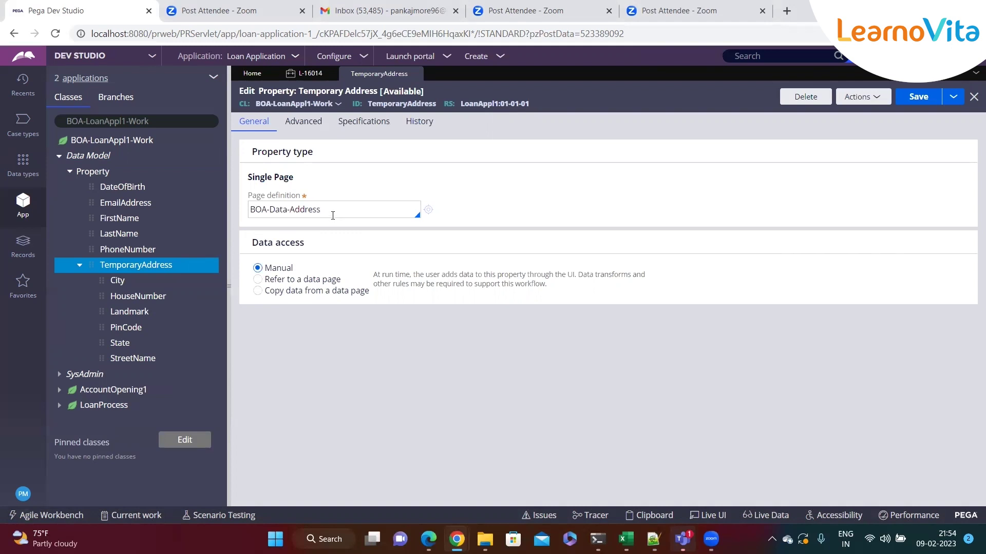
drag(323, 211, 307, 197)
click(352, 210)
click(344, 206)
drag(346, 207, 239, 217)
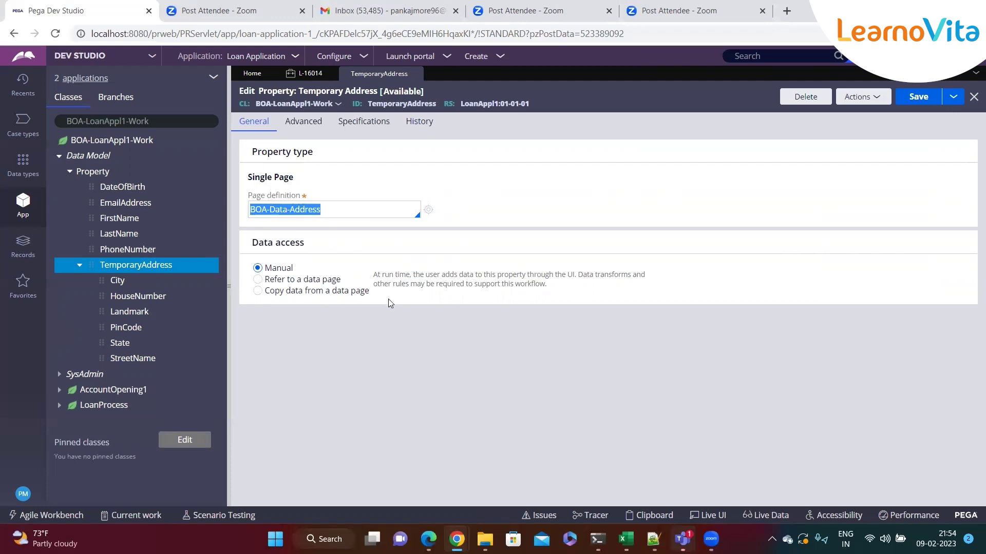
Step: Switch to Notepad++ to review the planned fields under the temporary address, from House Number to PinCode, and return to Pega Dev Studio
key(alt+Tab)
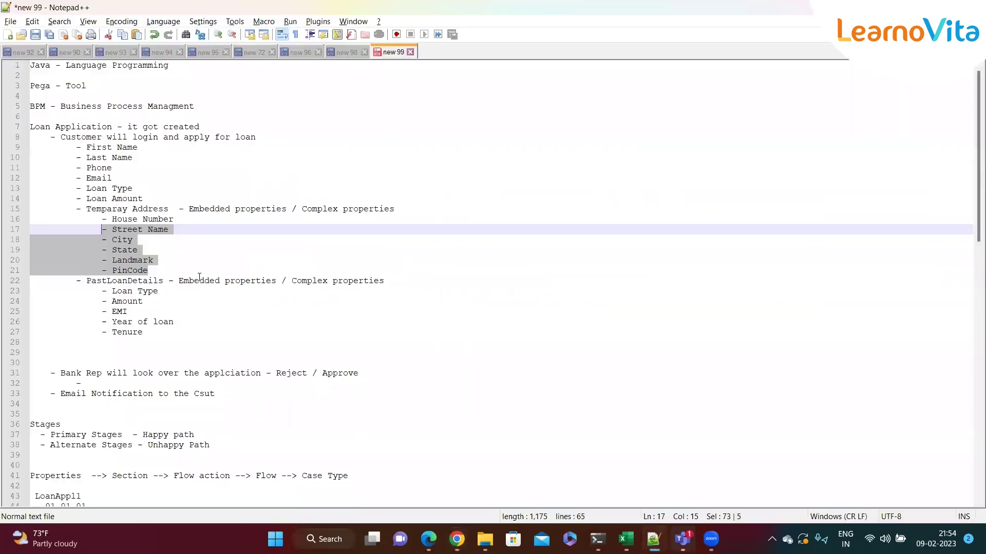
click(162, 268)
drag(154, 270, 102, 220)
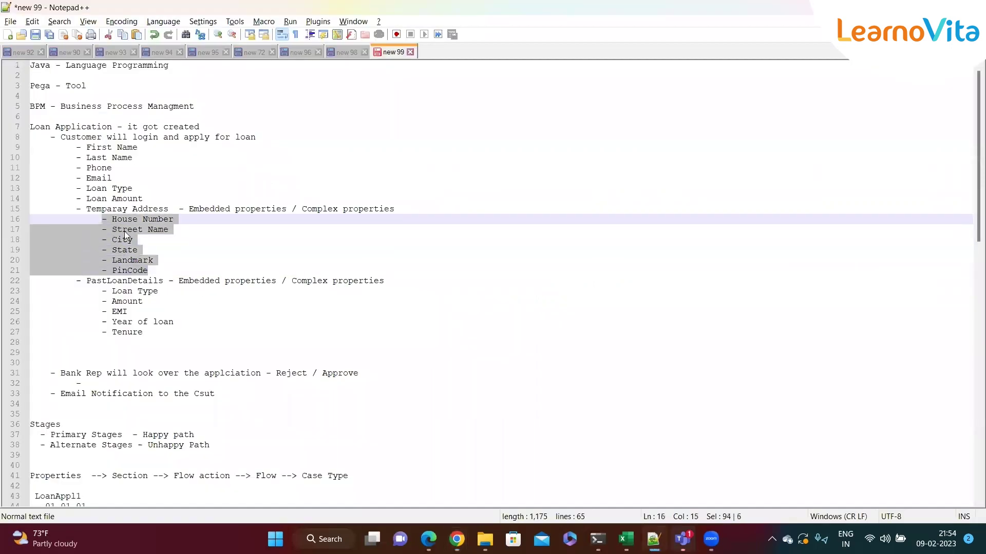
click(205, 241)
key(alt+Tab)
click(492, 179)
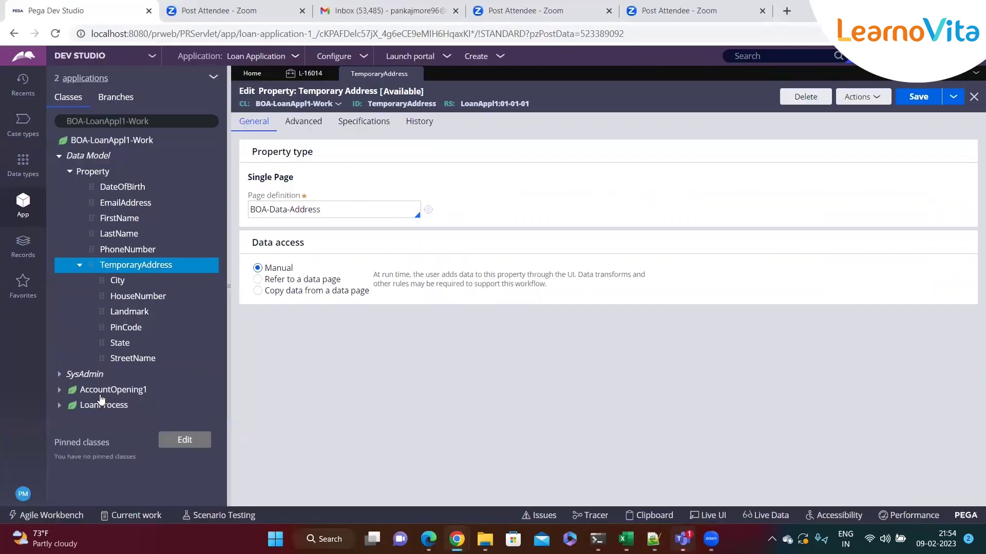
Step: Open the PersonalDetails section of the LoanProcess class
click(59, 406)
scroll(103, 397, down, 1)
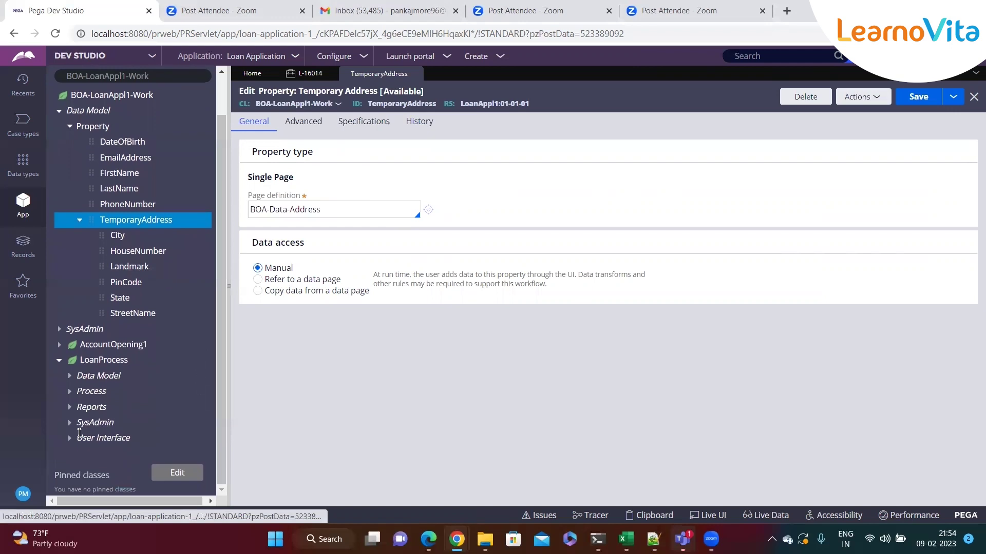
click(110, 439)
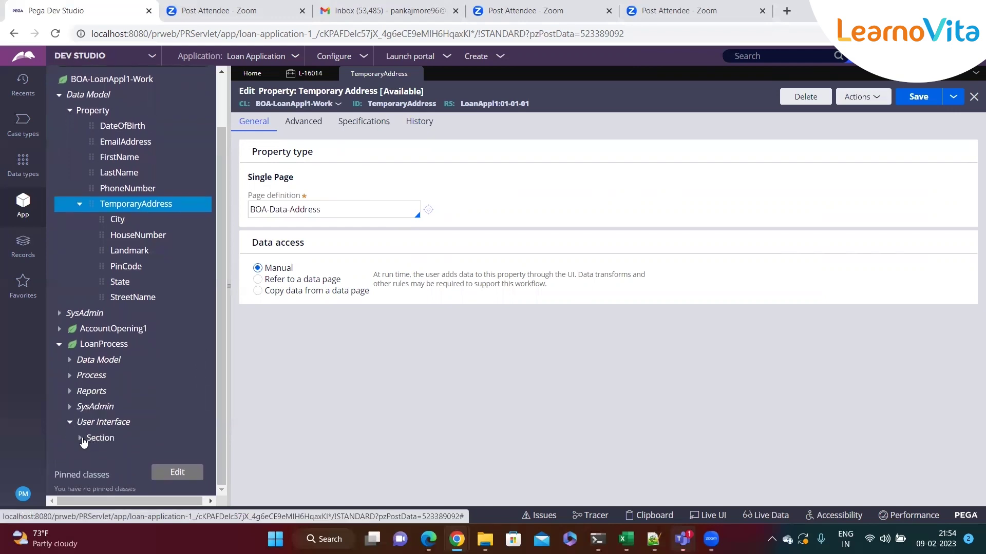
click(80, 438)
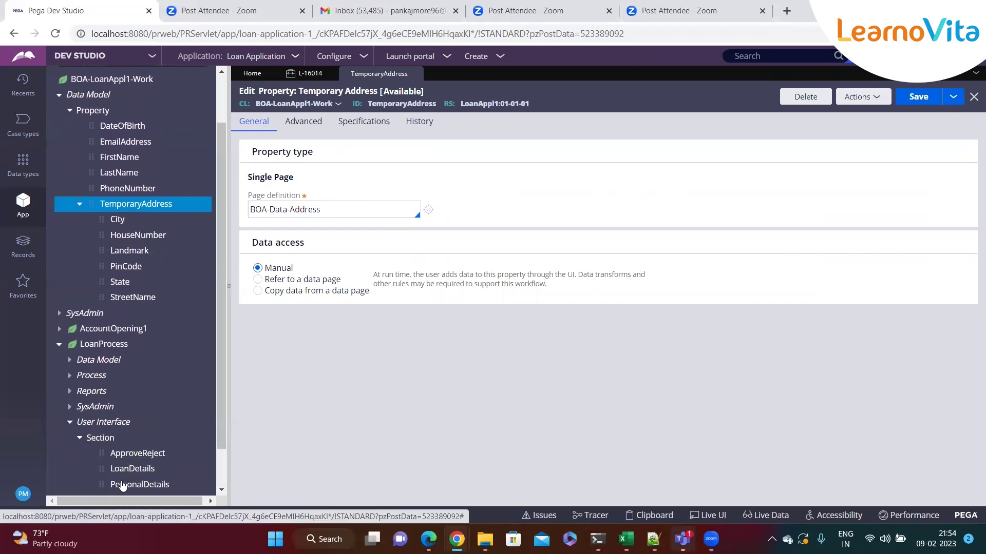
click(137, 485)
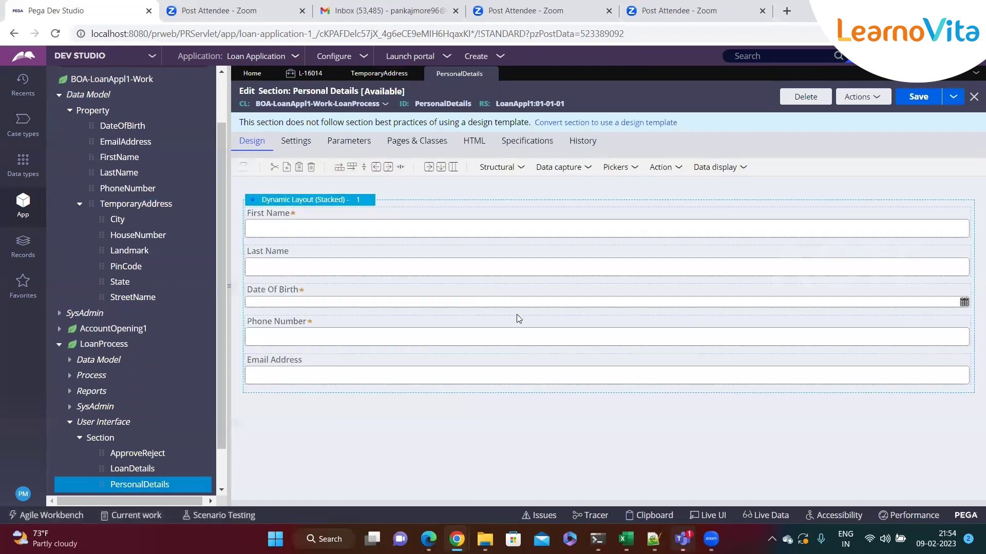
Step: Add a dynamic layout below the Email Address field and set its layout format to Inline grid double
click(348, 366)
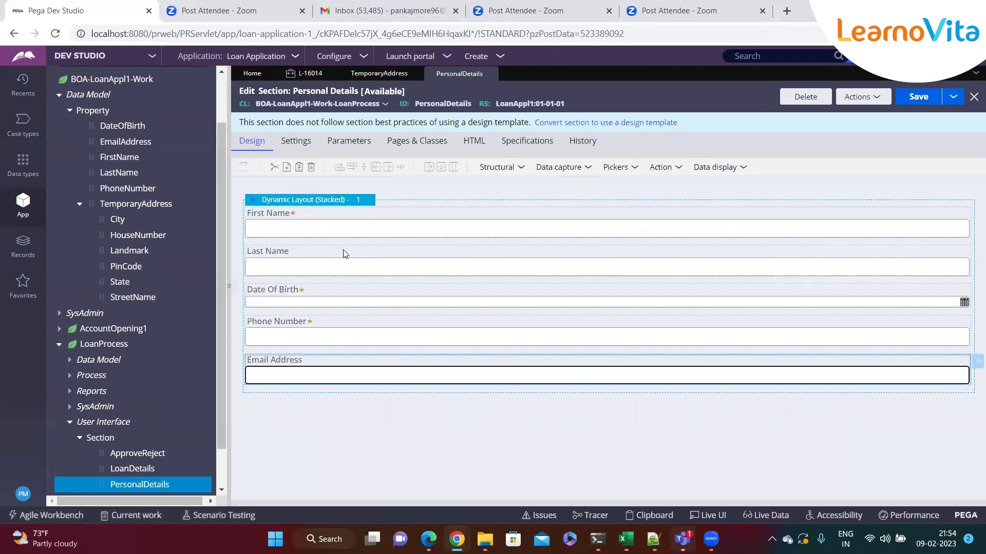
click(520, 169)
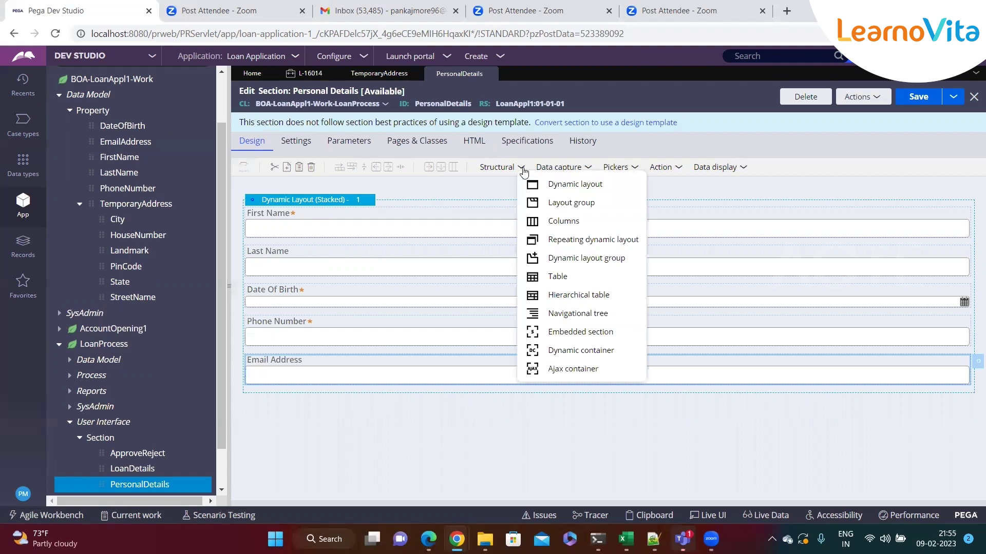
drag(563, 190, 451, 439)
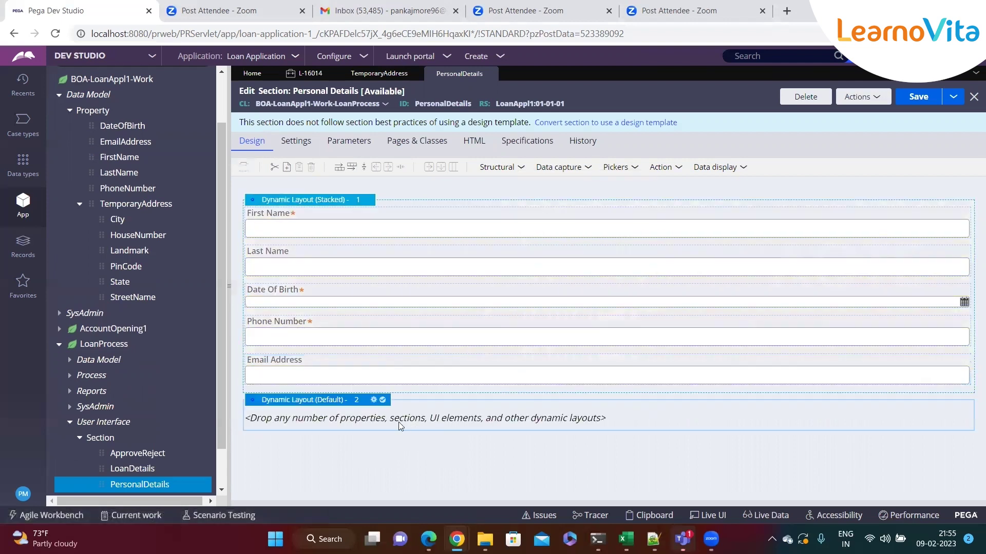
click(373, 400)
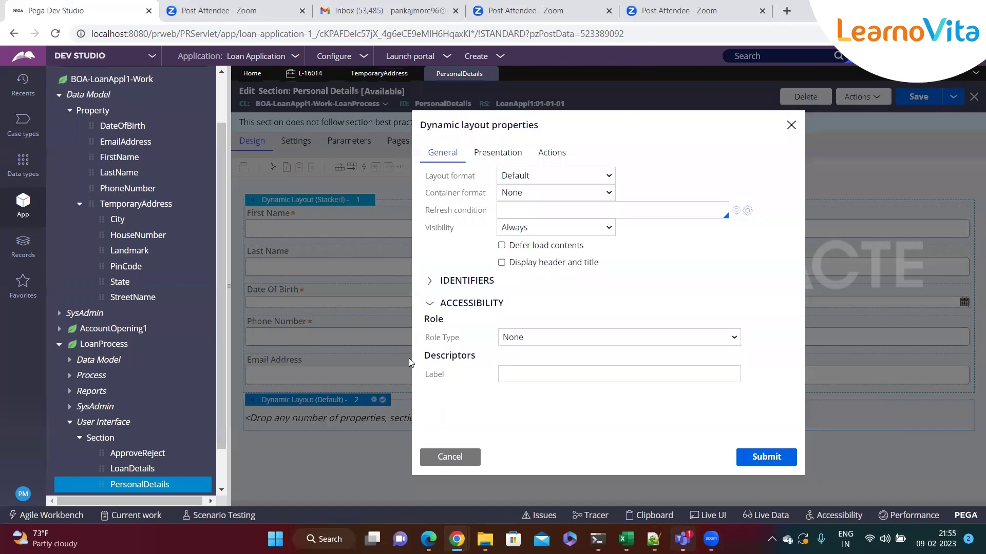
click(557, 176)
click(544, 227)
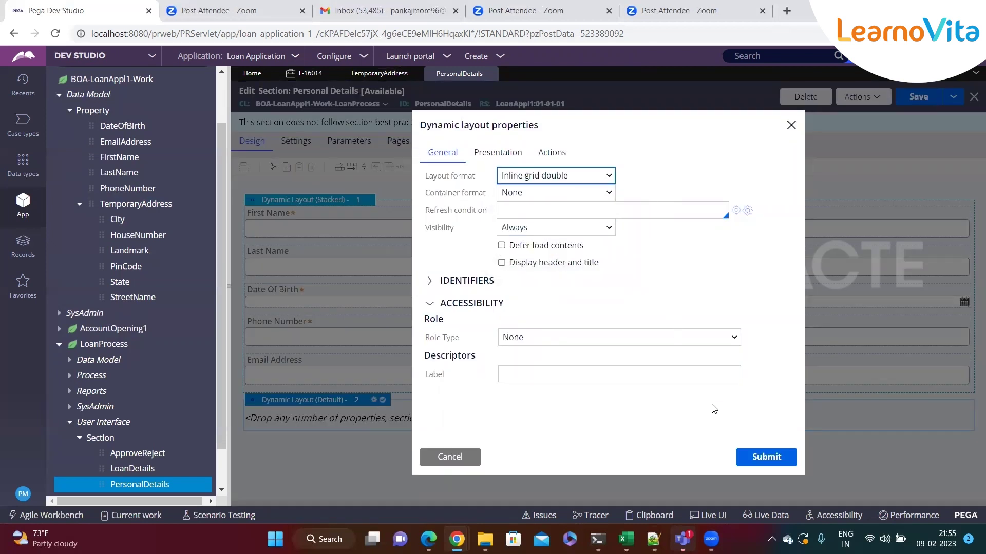
click(765, 457)
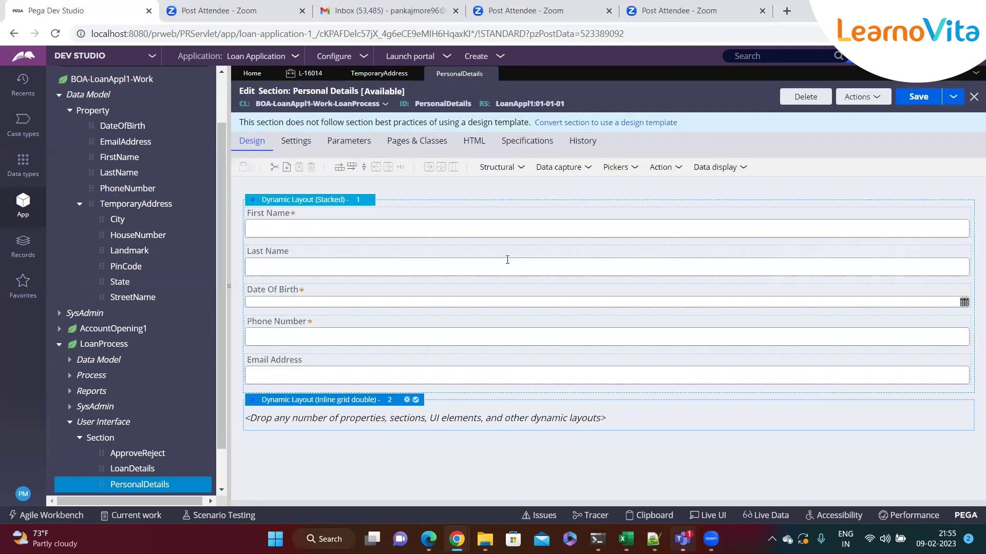
Step: Add a text input to the inline grid double layout and bind it to .TemporaryAddress.HouseNumber
click(582, 172)
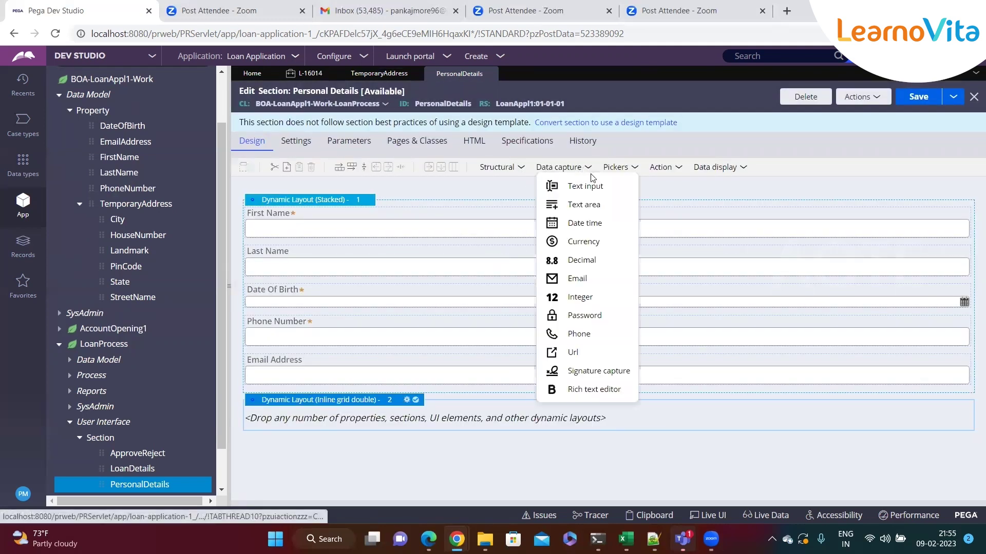
drag(589, 189, 417, 425)
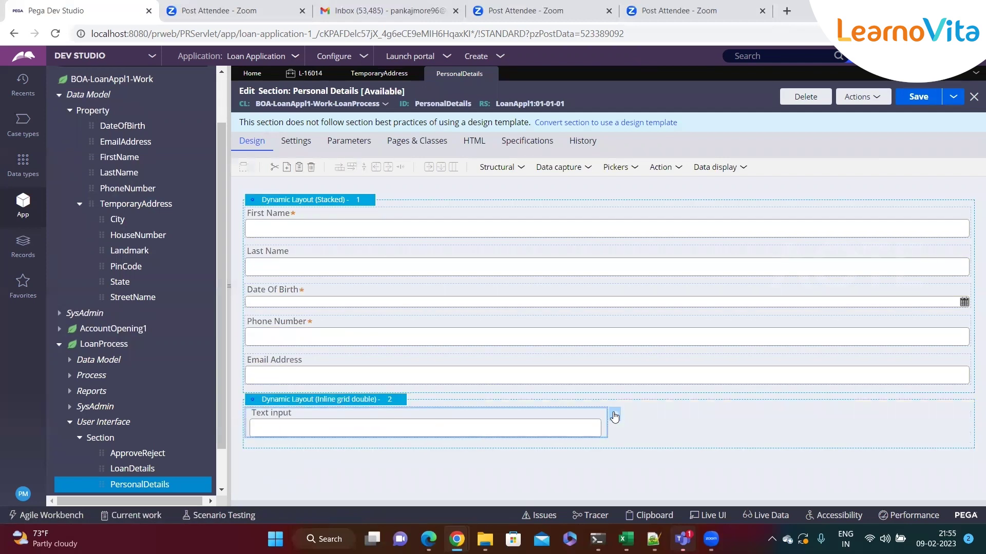
click(614, 416)
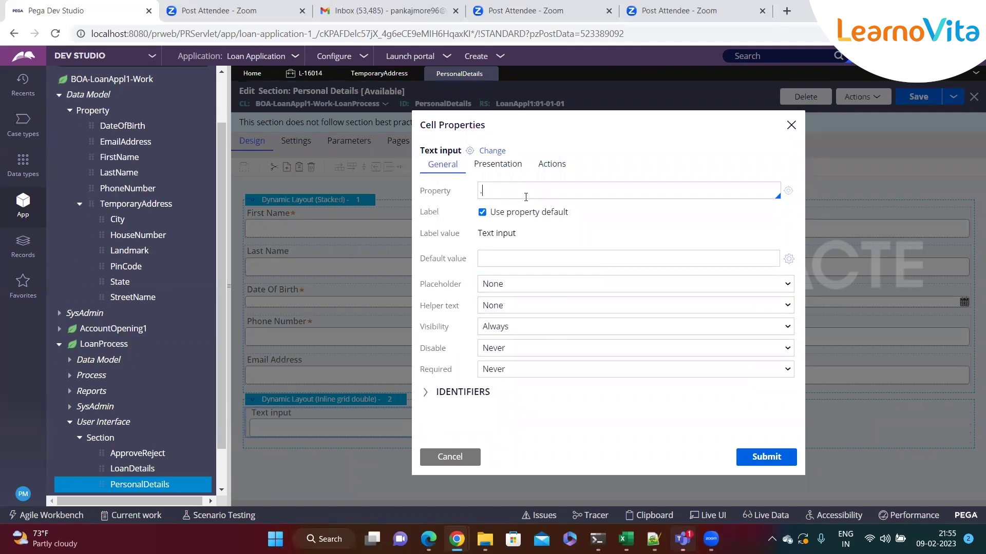
key(Down)
key(Down)
key(Down)
key(Down)
key(Down)
key(Down)
key(Down)
key(Down)
key(Down)
key(Down)
key(Return)
key(Down)
key(Down)
key(Down)
key(Down)
key(Down)
key(Down)
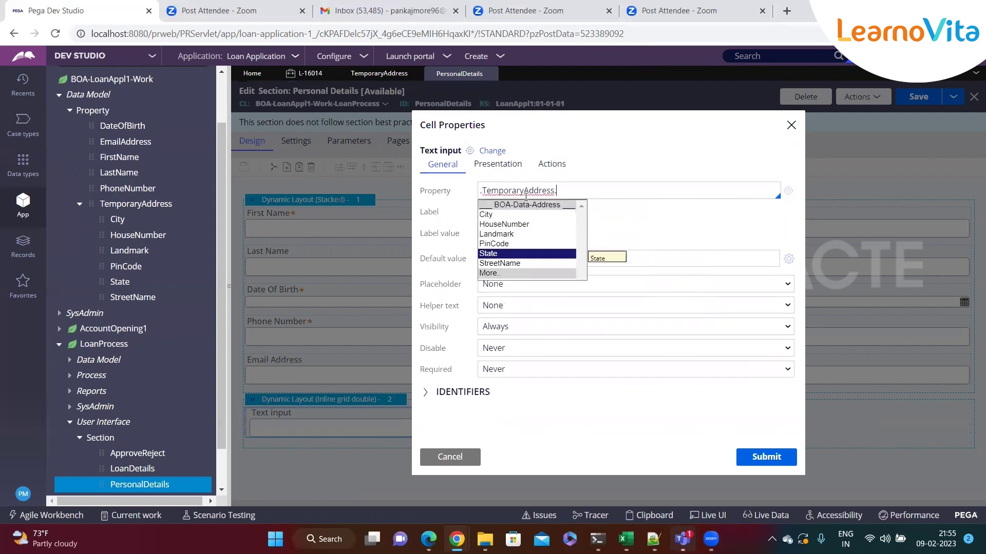
key(Up)
key(Up)
key(Up)
key(Up)
key(Return)
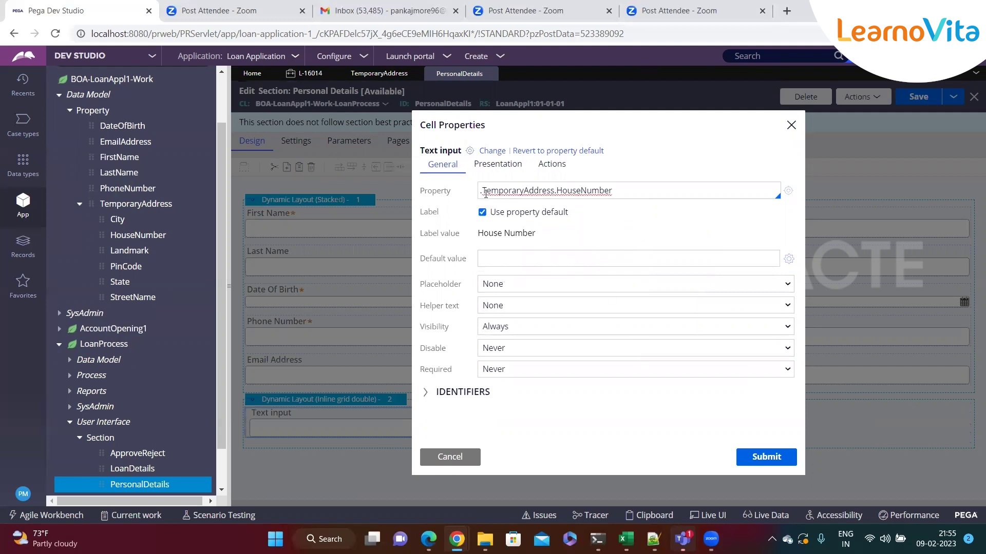
click(753, 457)
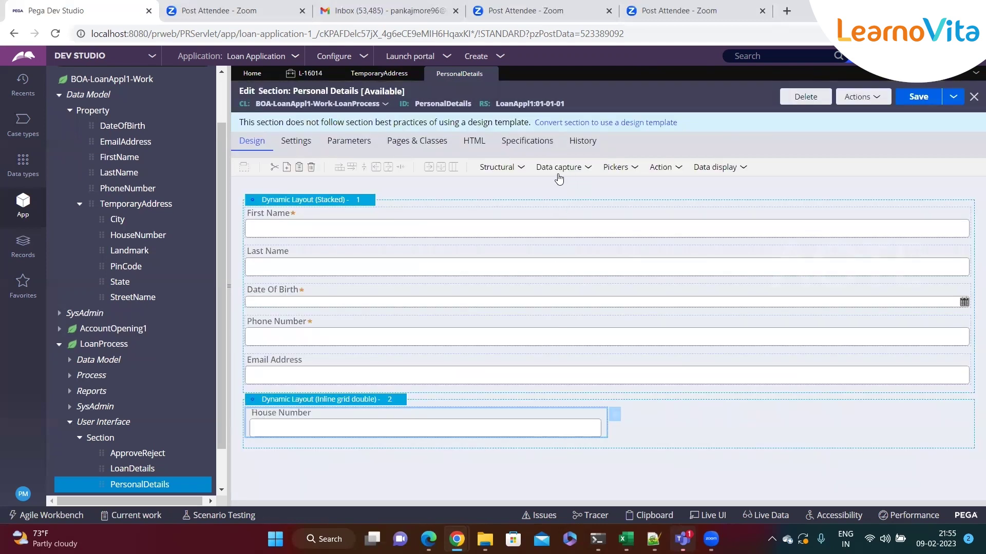
Step: Add a text input beside House Number in the inline grid double layout and bind it to .TemporaryAddress.StreetName
click(585, 168)
drag(624, 191, 870, 429)
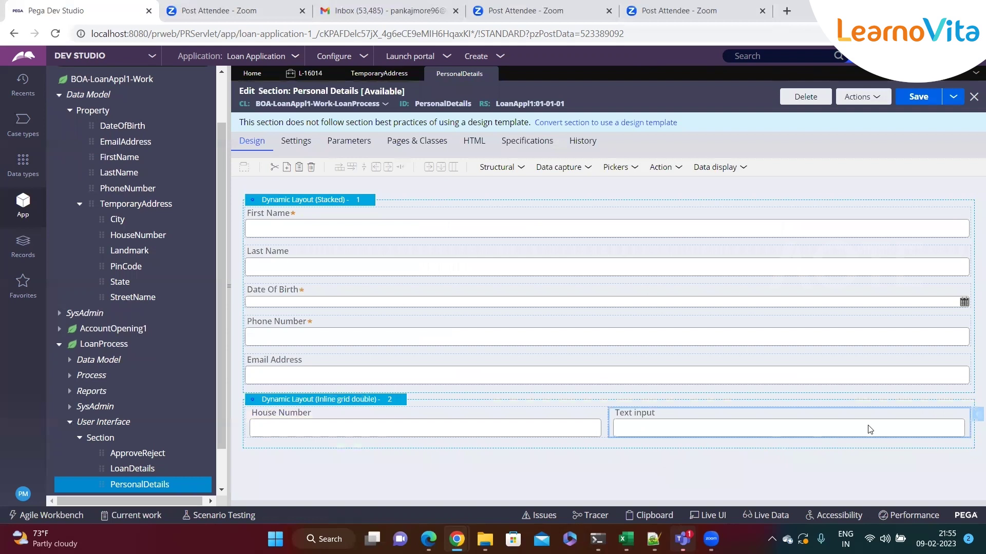
click(973, 417)
click(517, 189)
text(.)
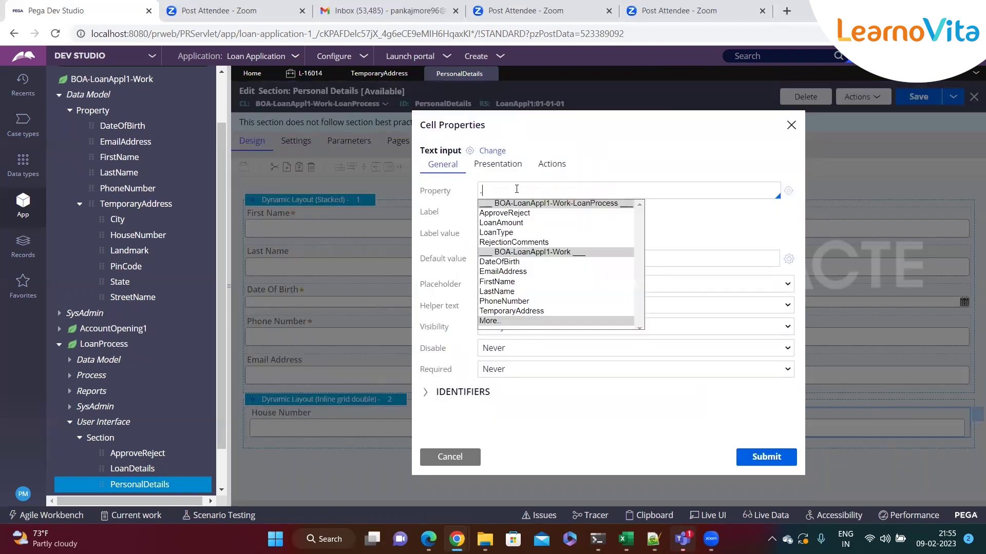
key(Down)
key(Down)
key(Down)
key(Down)
key(Down)
key(Down)
key(Down)
key(Down)
key(Down)
key(Down)
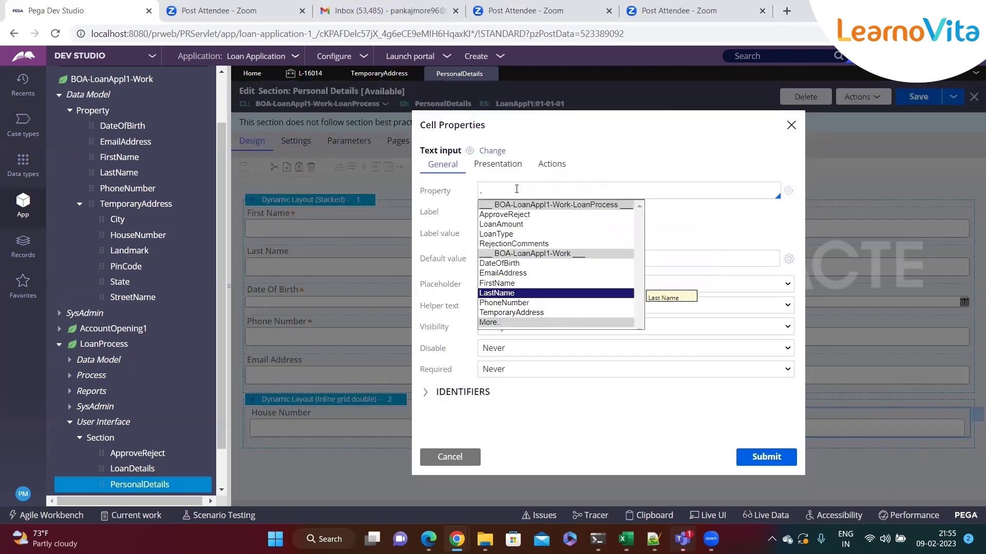
key(Return)
text(.)
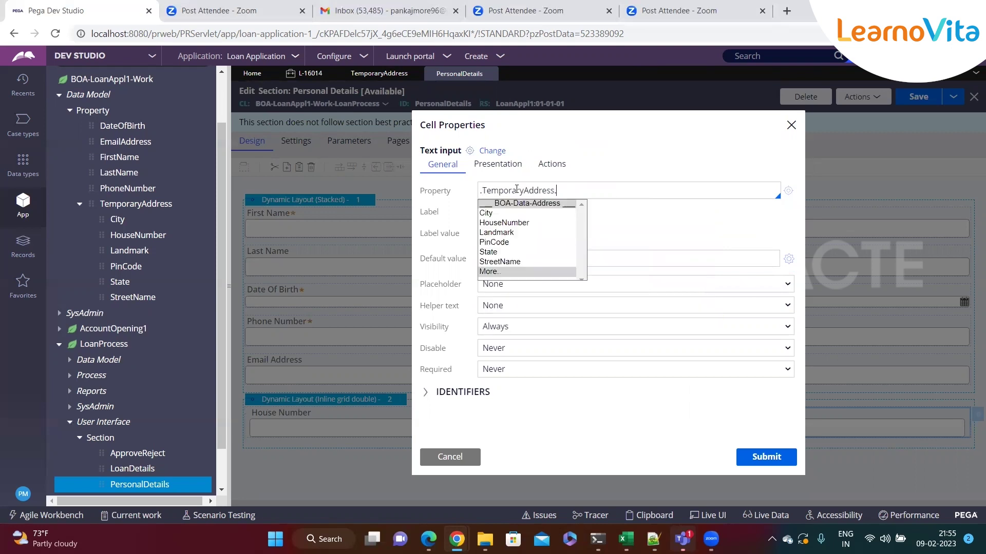
key(Down)
key(Down)
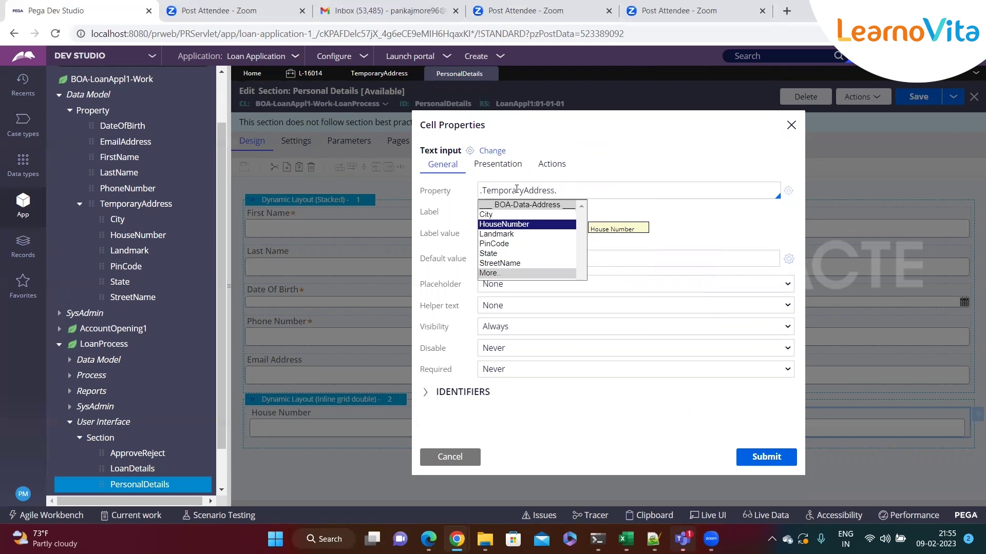
key(Down)
key(Down)
key(Down)
key(Down)
key(Return)
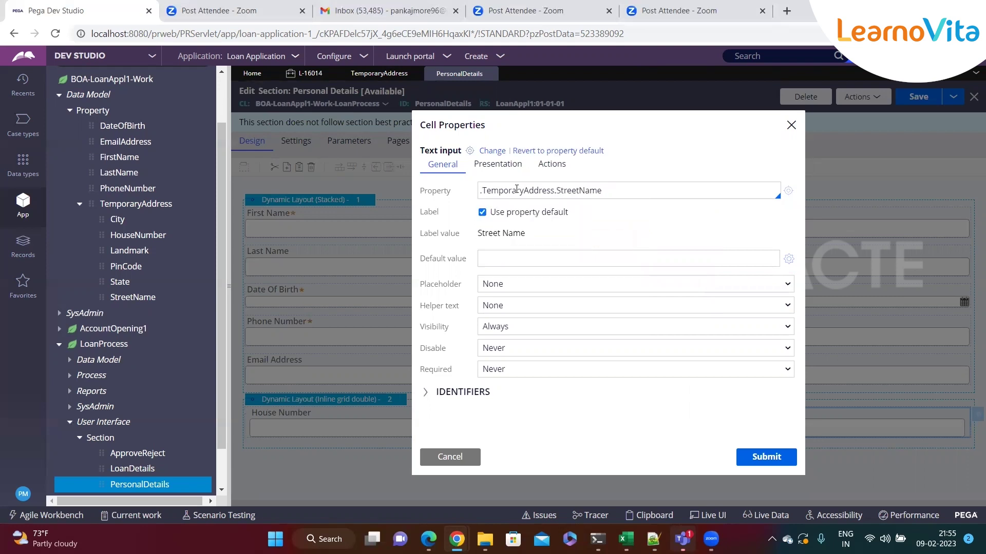
click(770, 457)
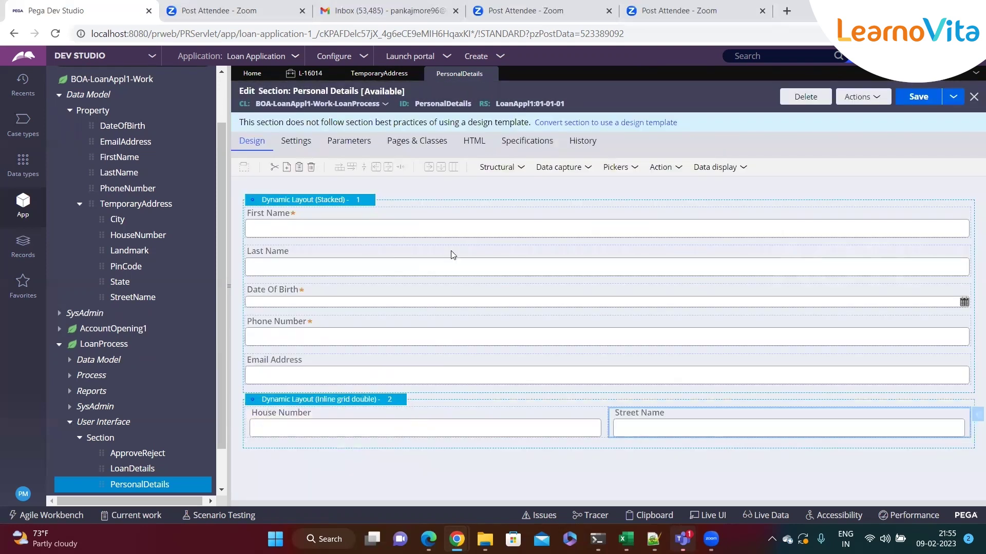
Step: Add a text input below House Number and bind it to .TemporaryAddress.City
click(580, 167)
drag(570, 185, 439, 457)
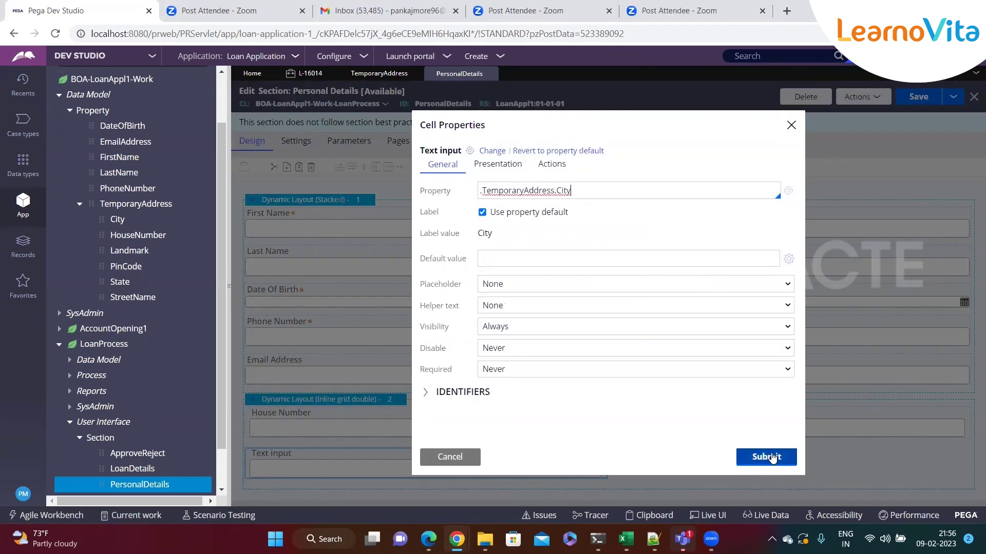
click(772, 457)
Step: Add a text input beside City and bind it to .TemporaryAddress.State
click(571, 168)
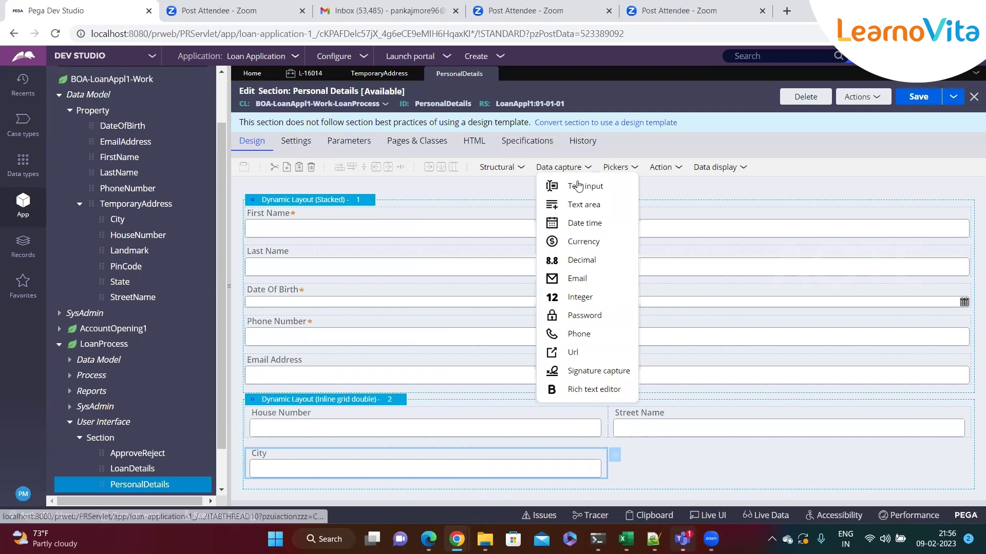
drag(575, 186, 624, 453)
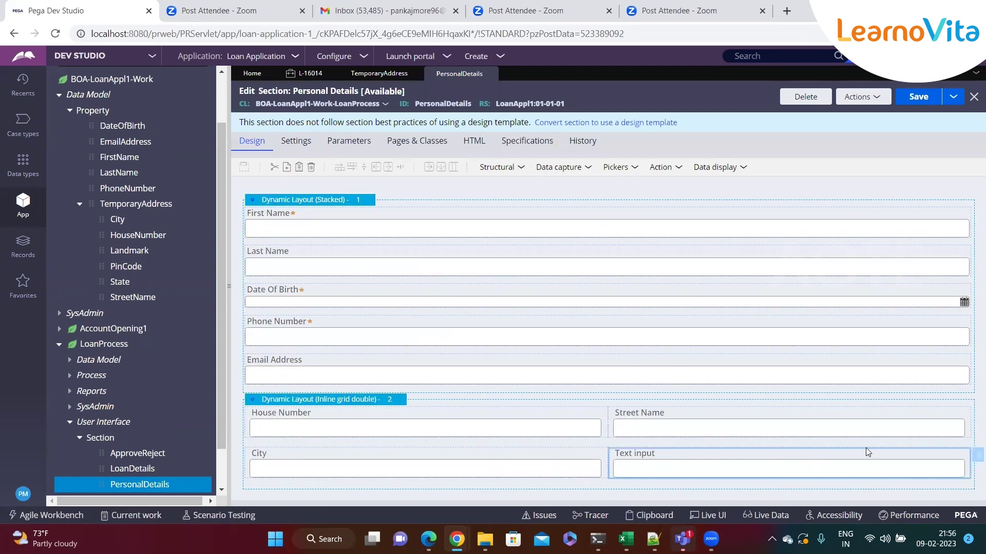
click(976, 457)
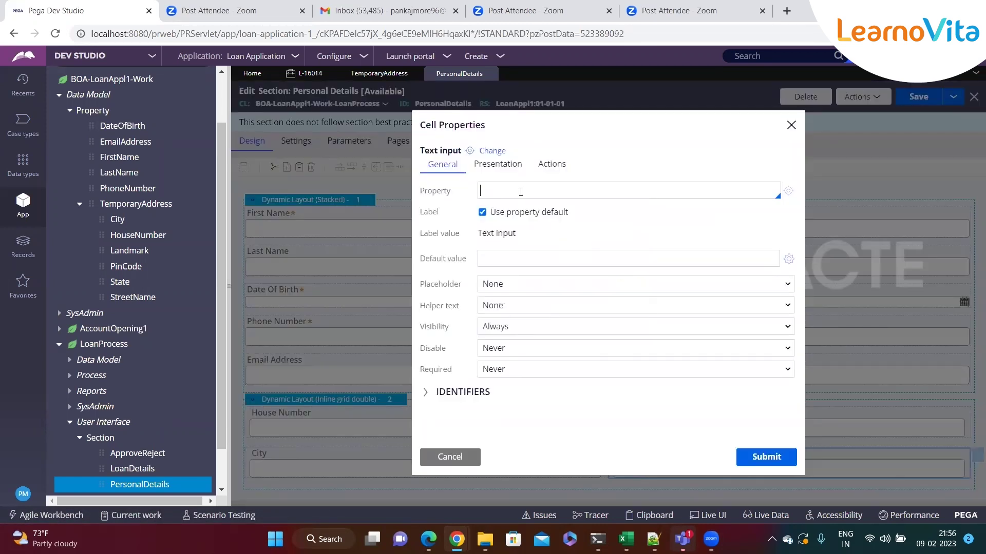
click(520, 191)
text(.)
key(Down)
key(Down)
key(Down)
key(Down)
key(Down)
key(Down)
key(Down)
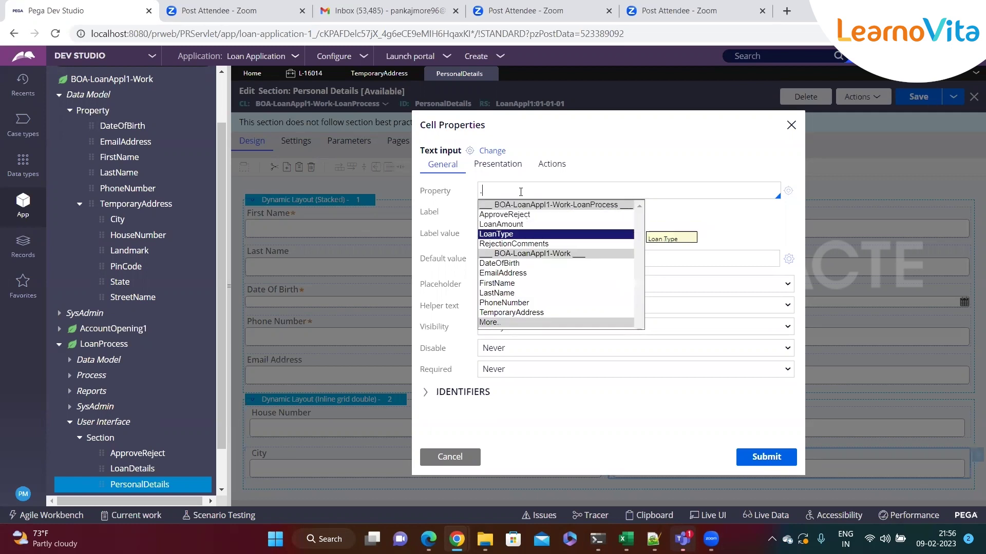
key(Down)
key(Down)
key(Down)
key(Return)
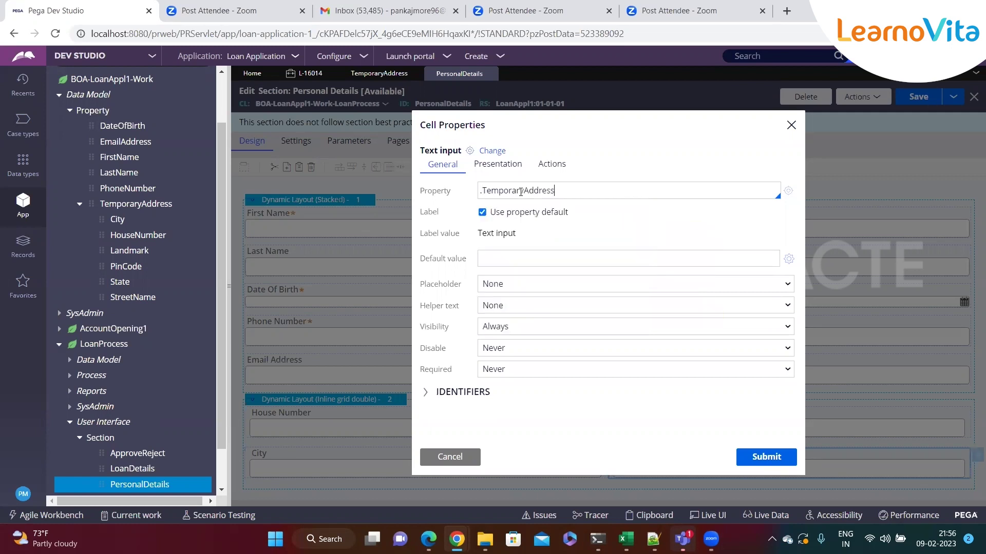
text(.)
key(Down)
key(Down)
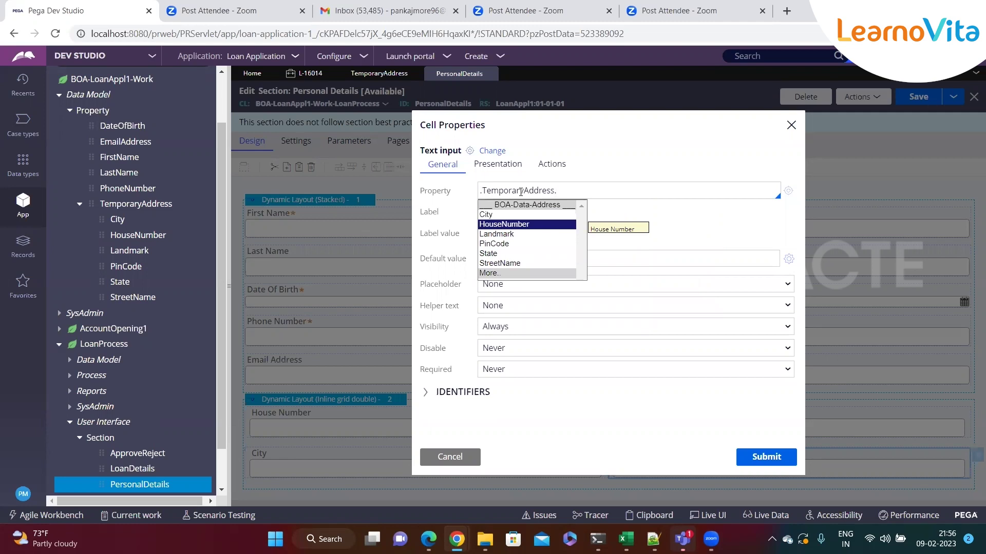
key(Down)
key(Down)
key(Down)
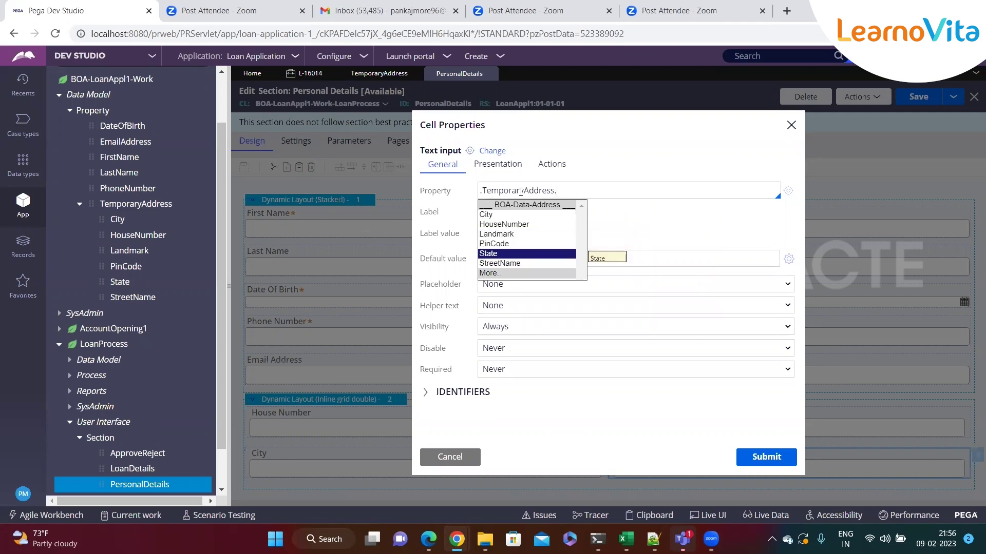
key(Return)
click(752, 456)
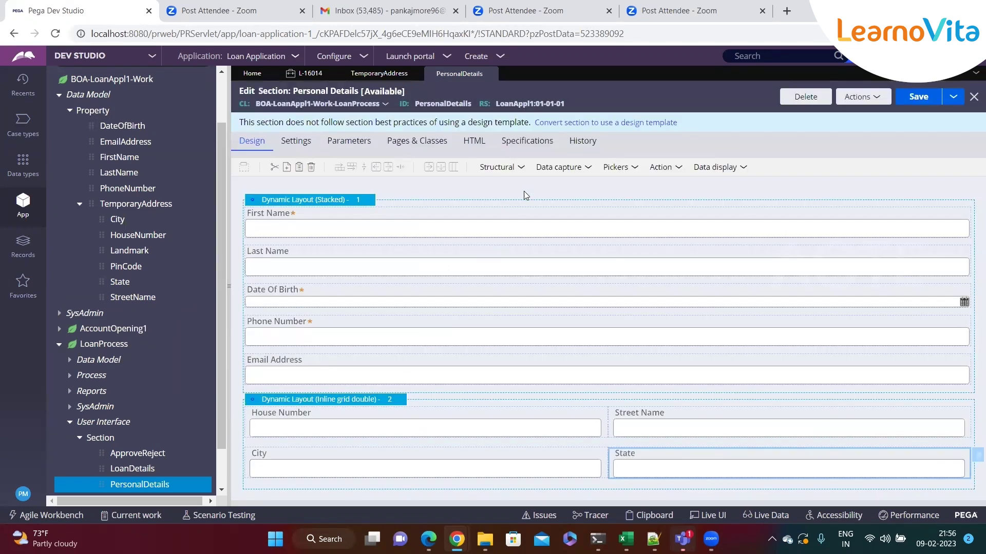
Step: Add a text input below City and bind it to .TemporaryAddress.Landmark
click(587, 166)
drag(617, 184, 829, 465)
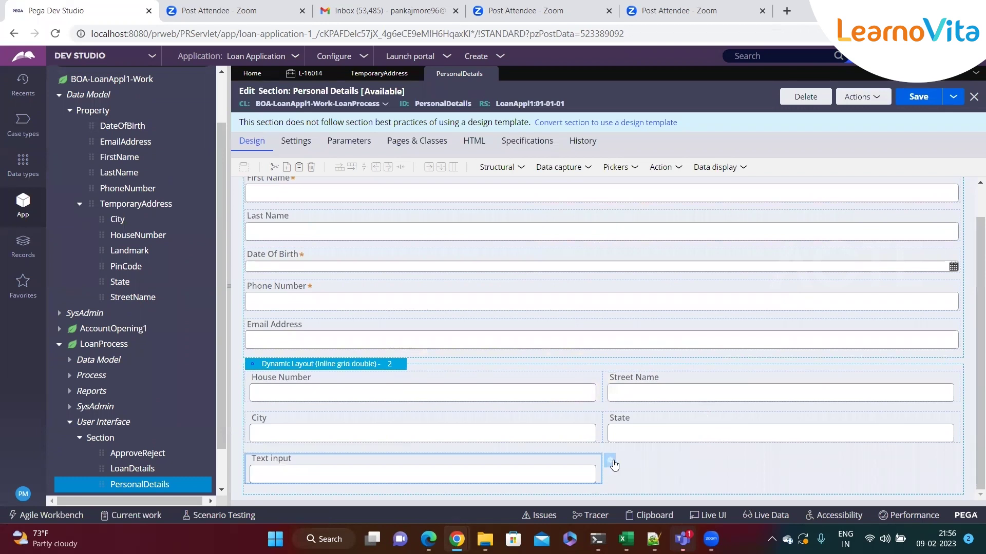
click(612, 461)
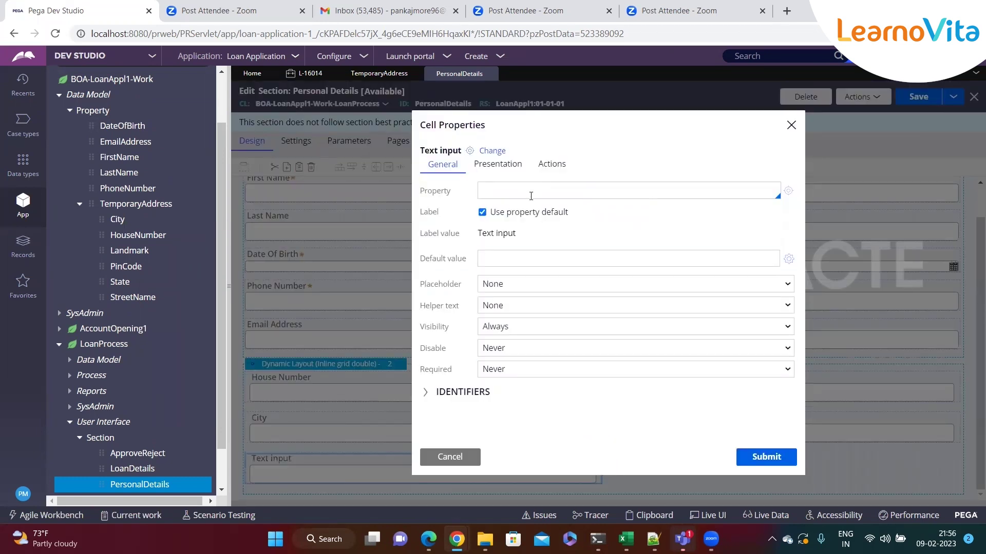
text(.)
key(Down)
key(Down)
key(Down)
key(Down)
key(Down)
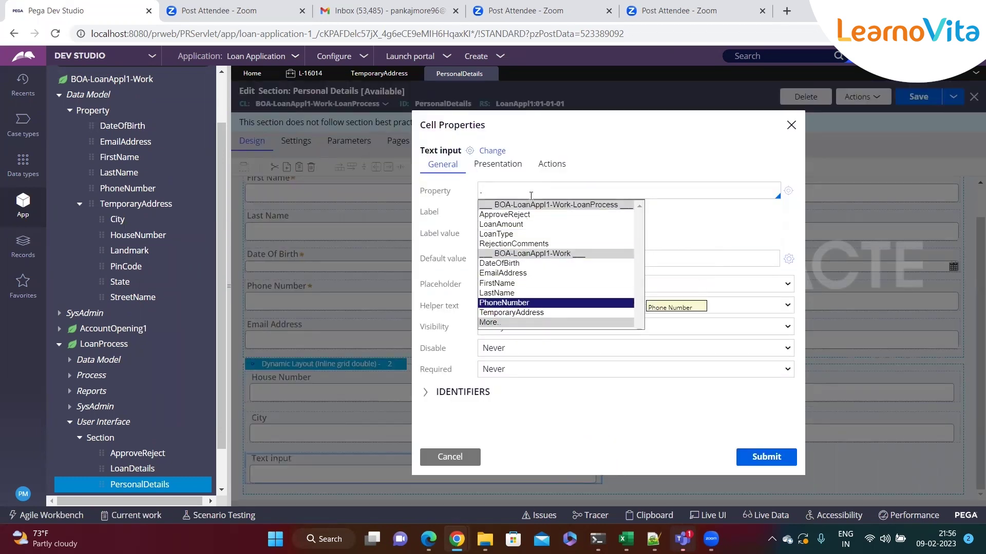
key(Return)
text(.)
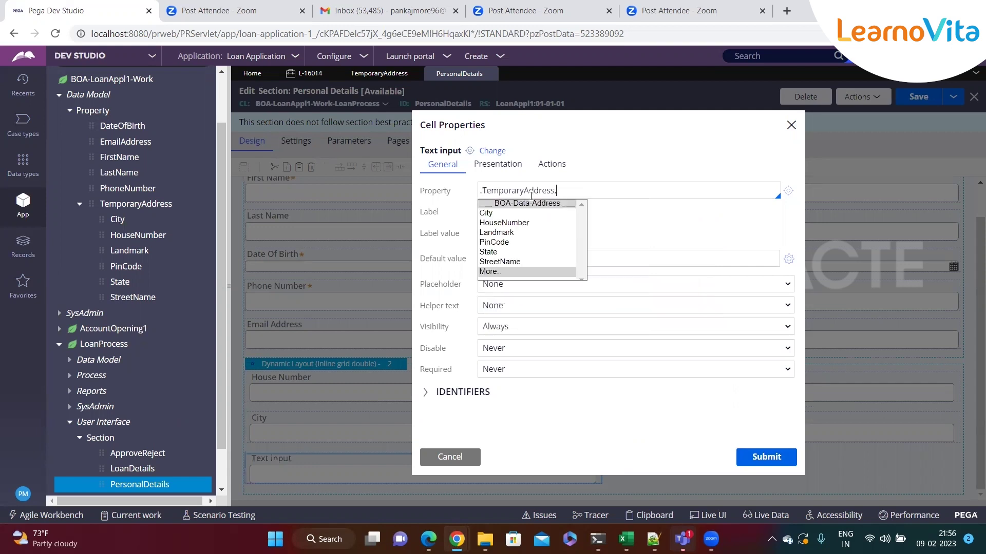
key(Down)
key(Down)
key(Down)
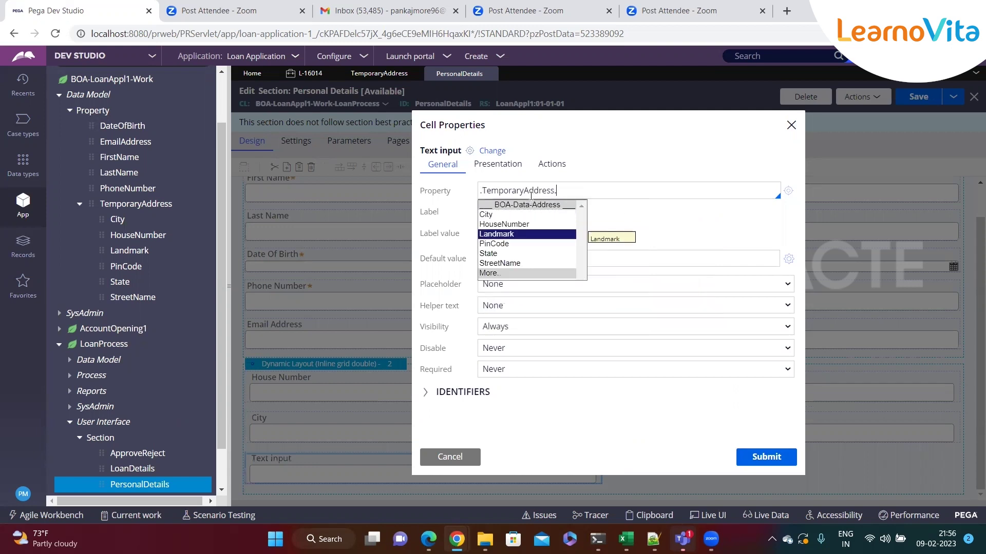
key(Return)
click(755, 459)
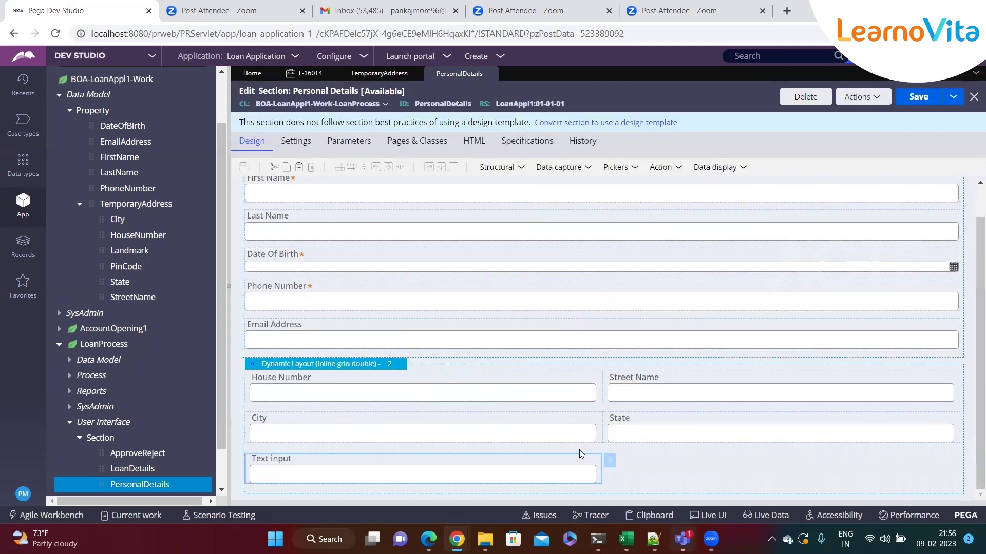
Step: Add a text input beside Landmark and bind it to .TemporaryAddress.PinCode
click(589, 169)
drag(593, 180, 643, 464)
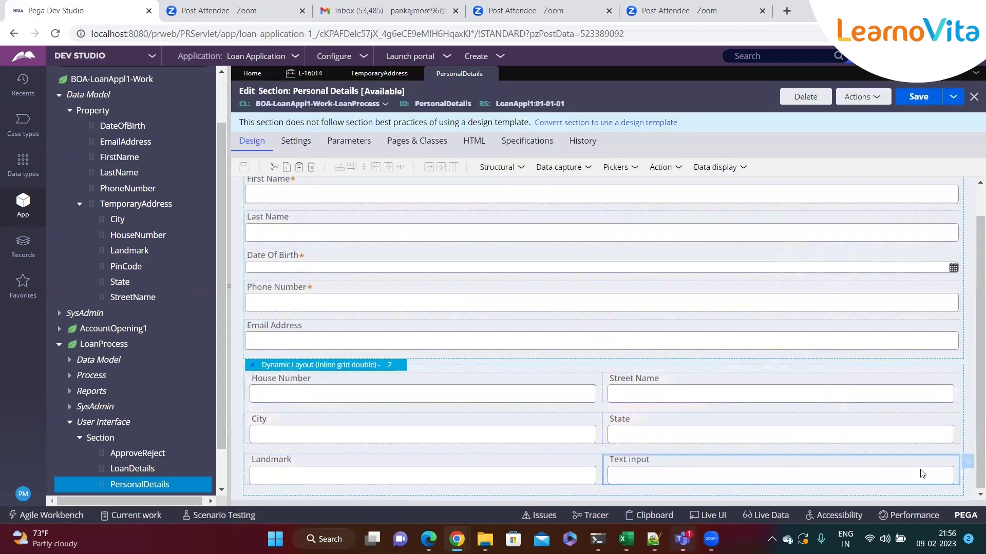
click(967, 462)
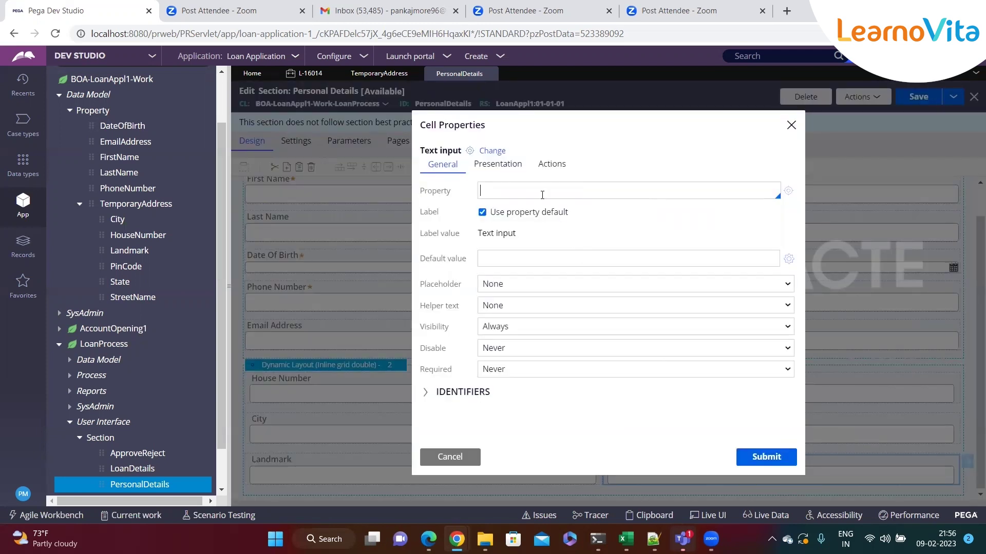
key(Down)
key(Down)
key(Down)
key(Down)
key(Down)
key(Down)
key(Down)
key(Down)
key(Down)
key(Down)
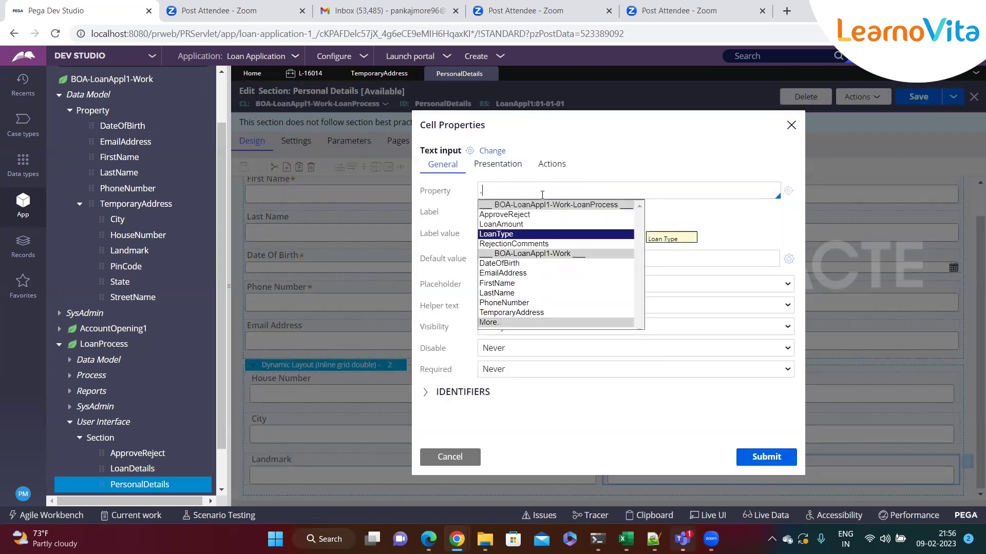
key(Return)
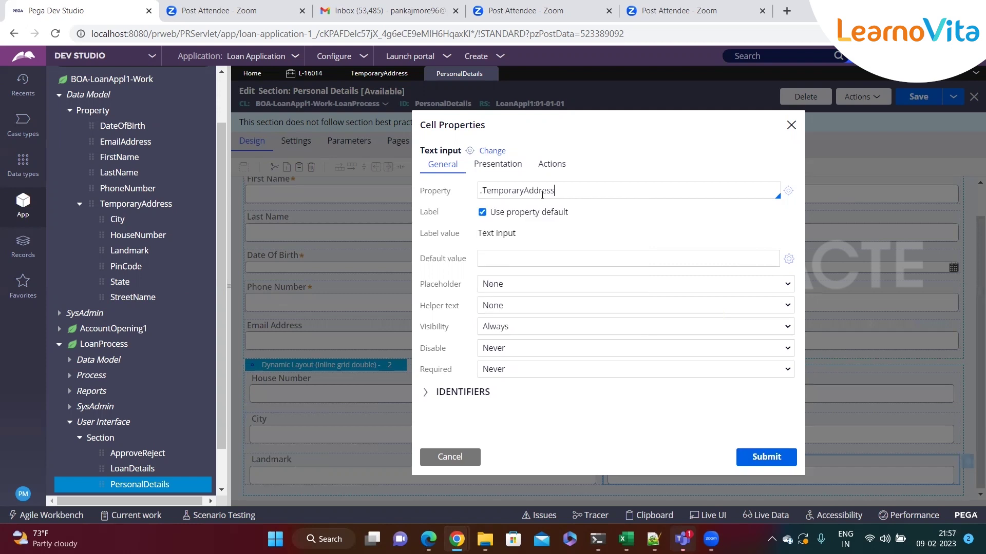
text(.pi)
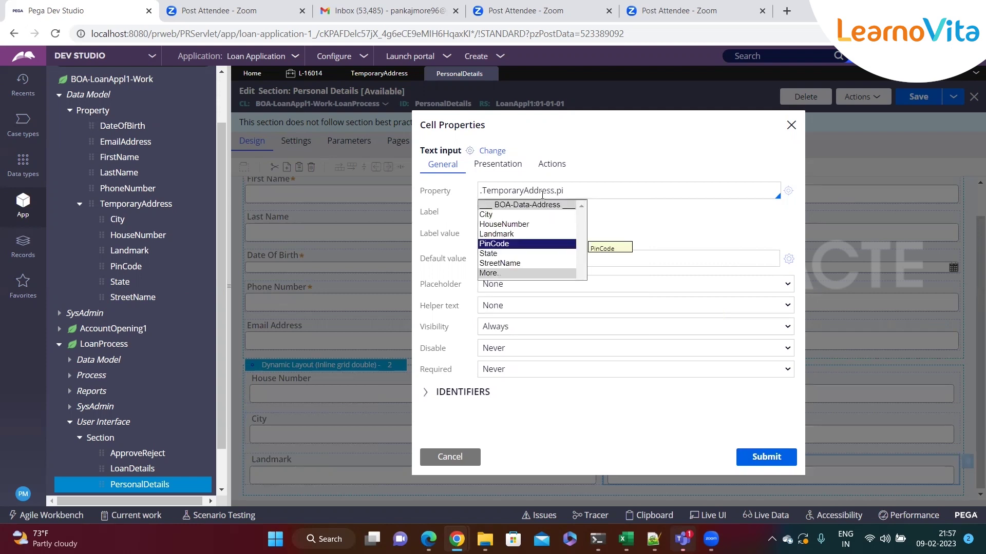
key(Return)
click(776, 460)
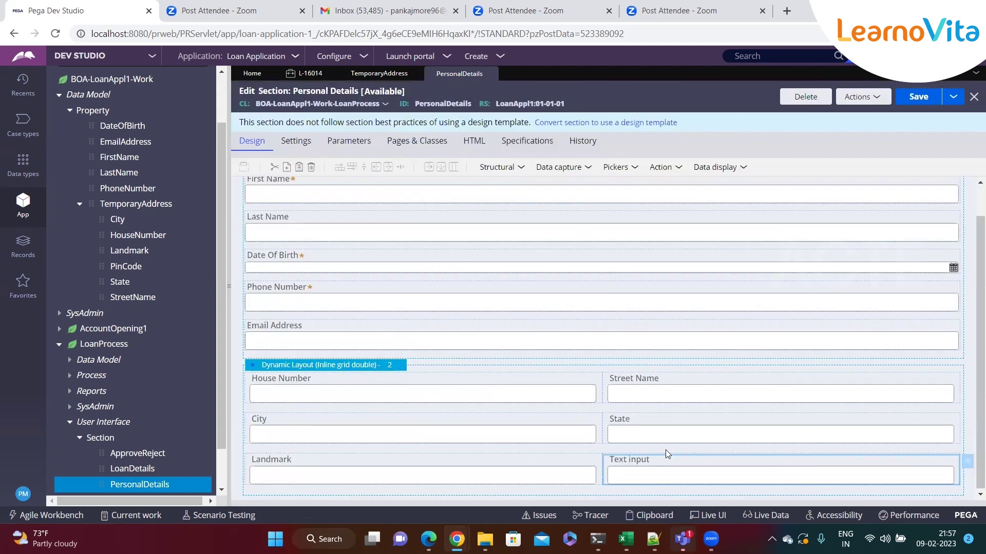
Step: Set the layout format of the stacked dynamic layout holding the personal fields to Inline grid double and save the section
scroll(455, 424, up, 2)
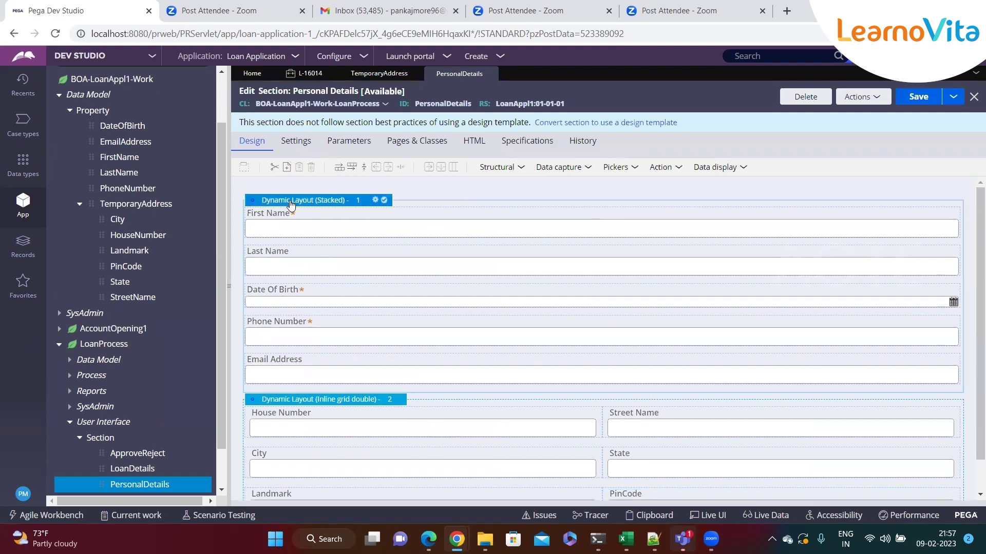
click(375, 199)
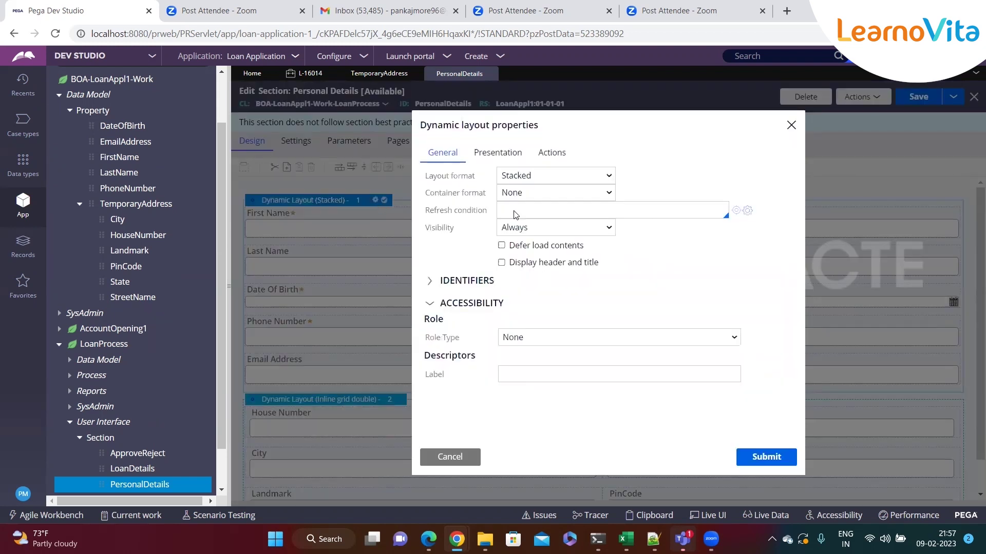
click(583, 176)
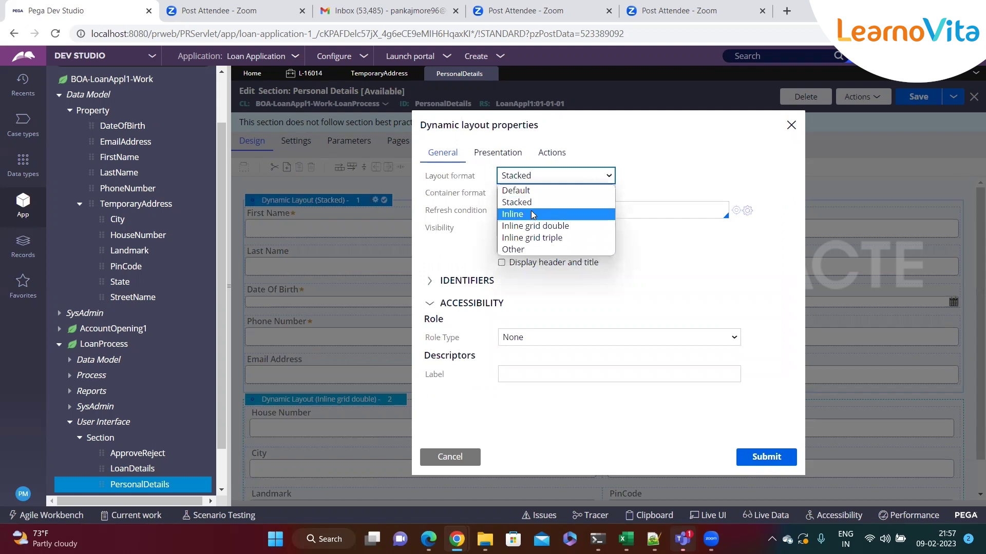
click(534, 225)
click(766, 457)
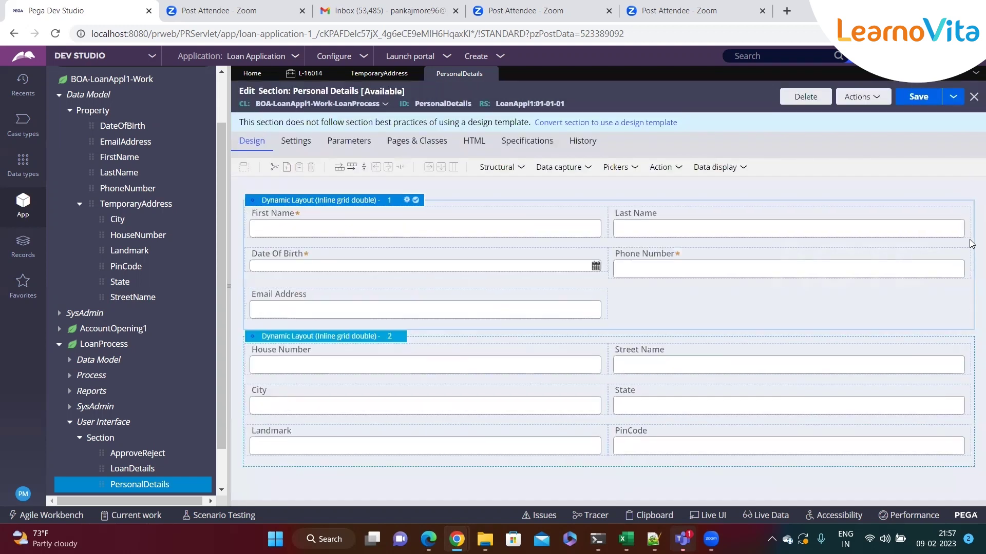
click(919, 96)
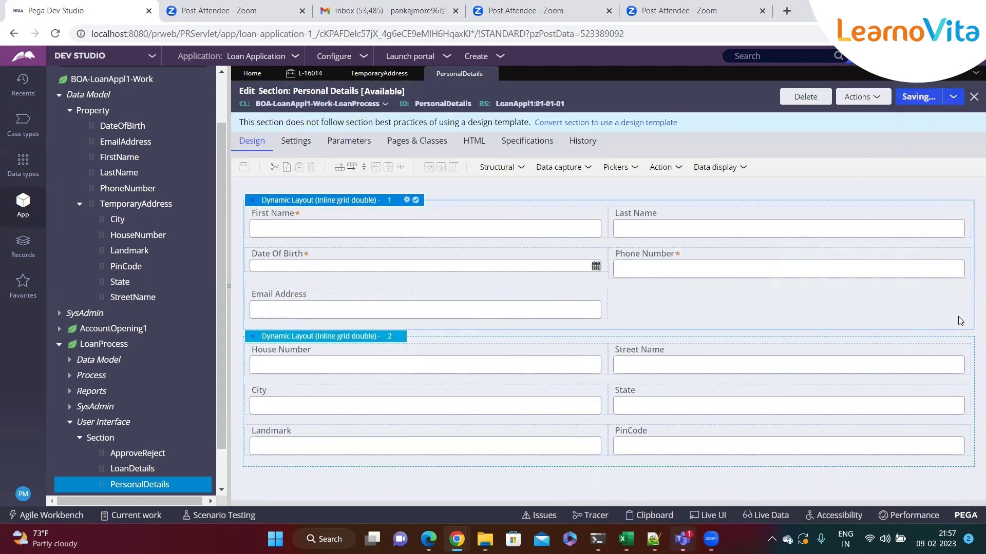